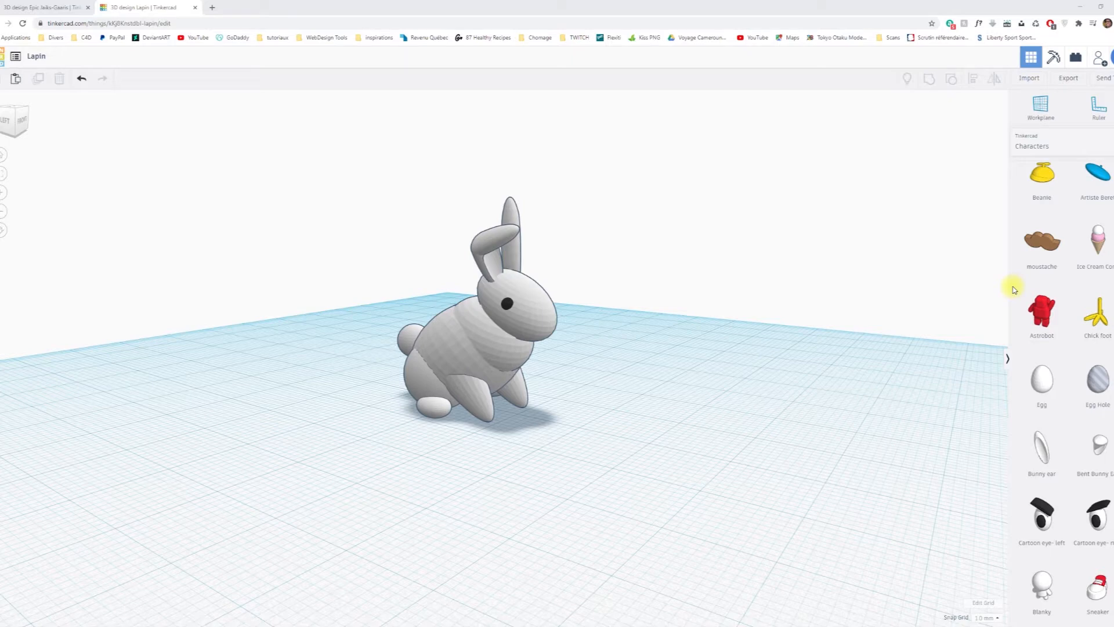
Open the Tinkercad dashboard in a separate tab, create a new design, and leave a finished design's tab closed.
right_drag(661, 328, 497, 228)
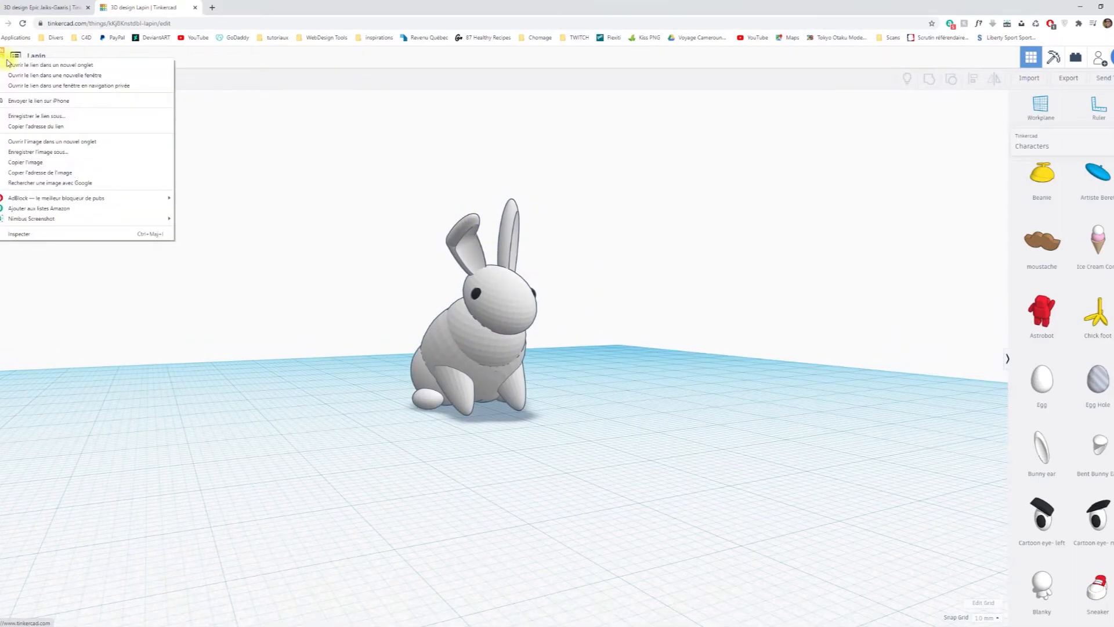
middle_click(23, 69)
click(241, 8)
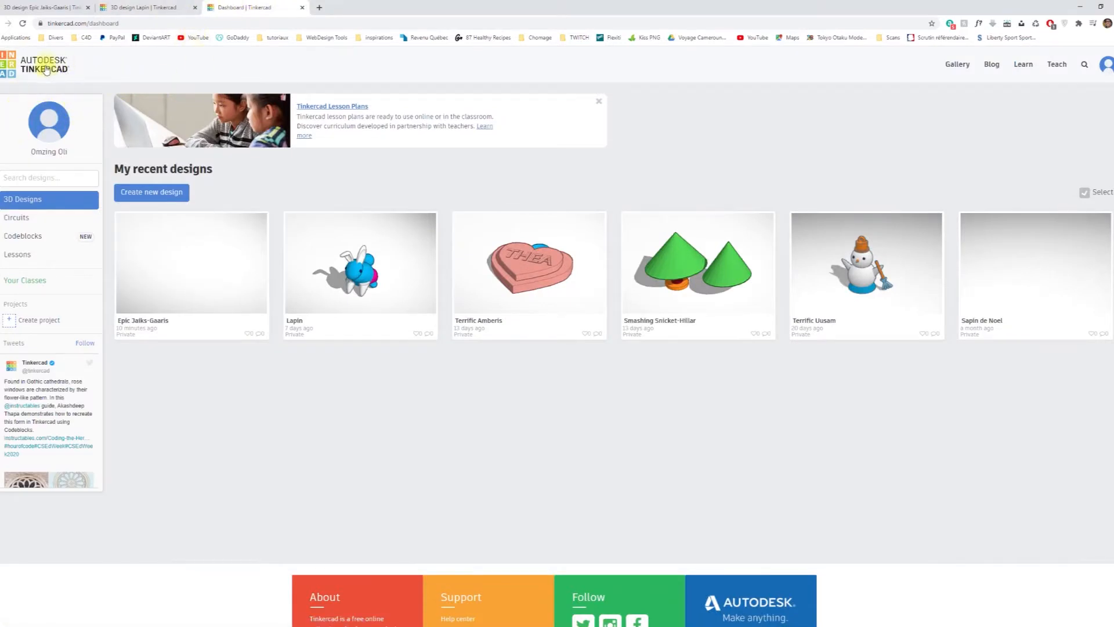
click(160, 197)
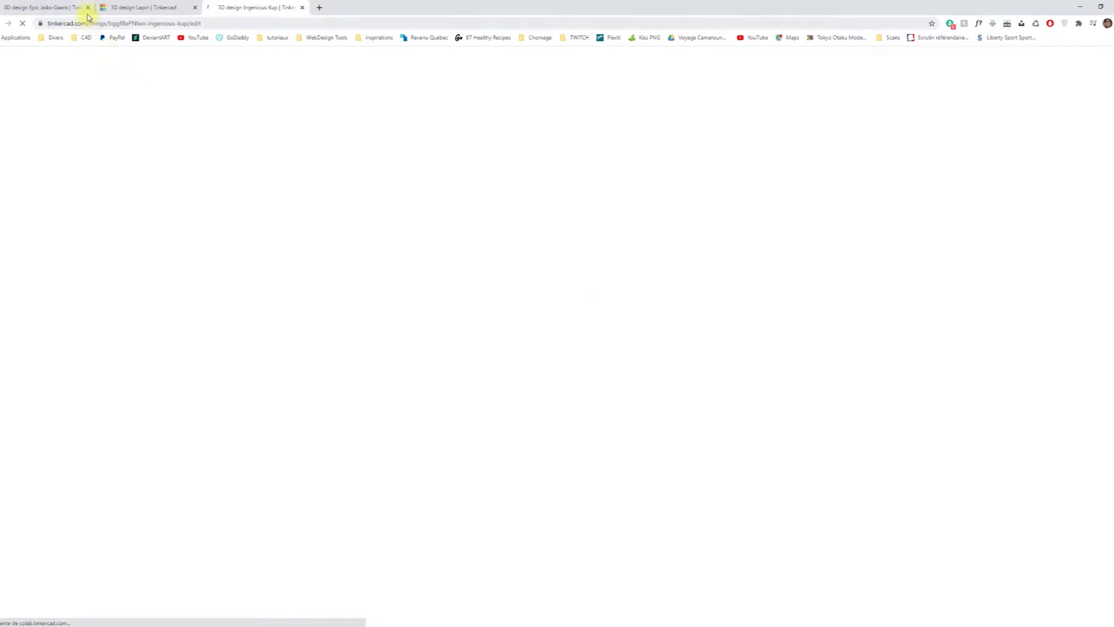
click(89, 7)
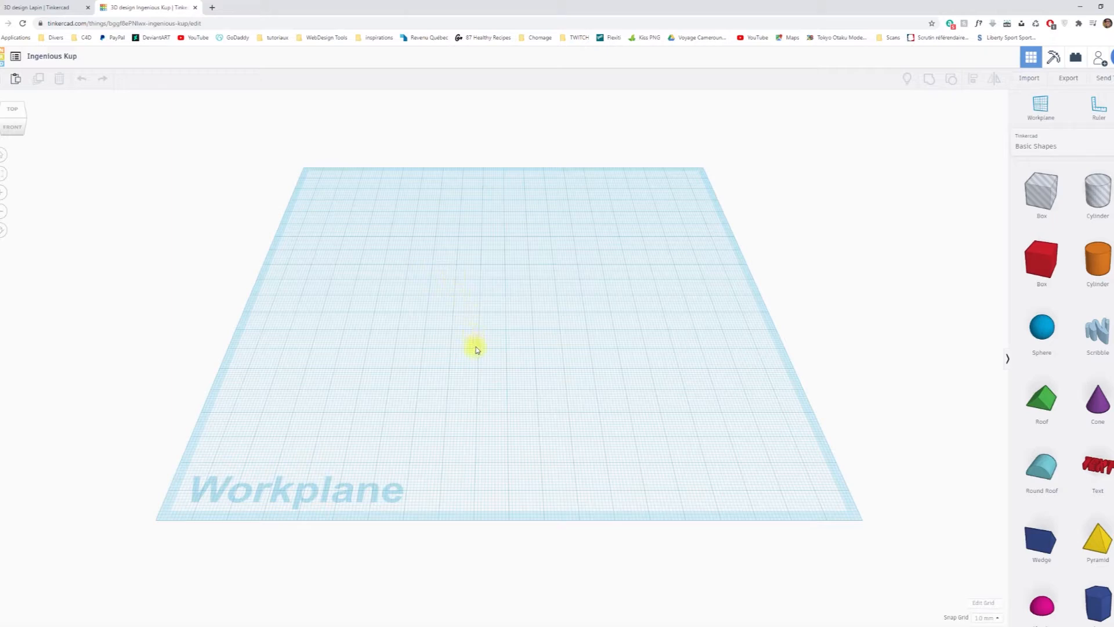
Place a sphere from the basic shapes on the workplane.
right_drag(494, 361, 588, 331)
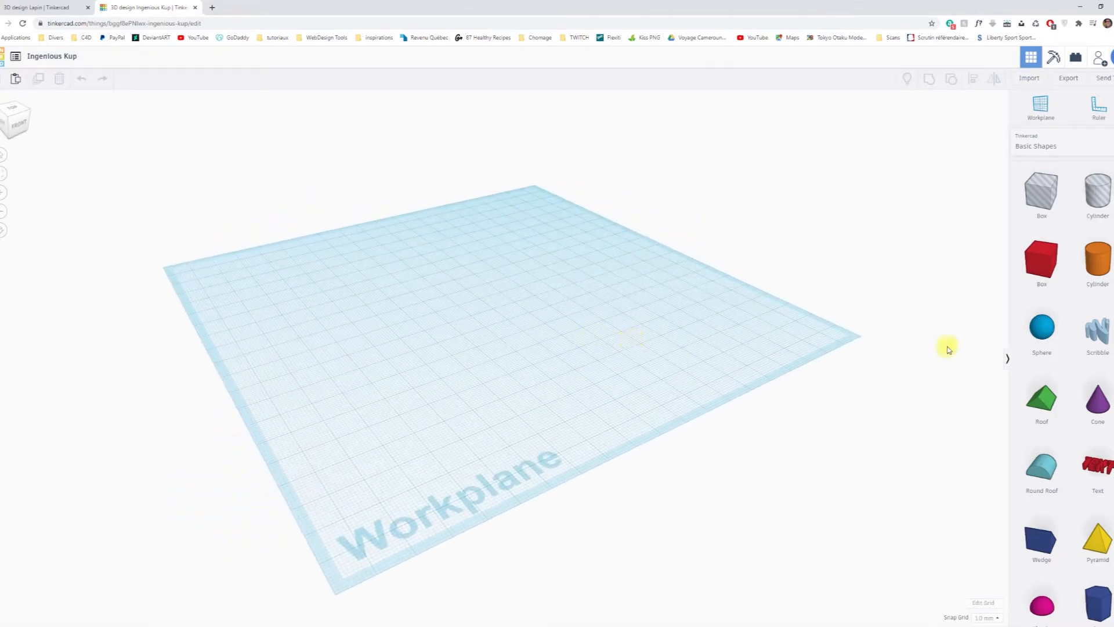
drag(1042, 328, 458, 296)
right_drag(580, 305, 348, 318)
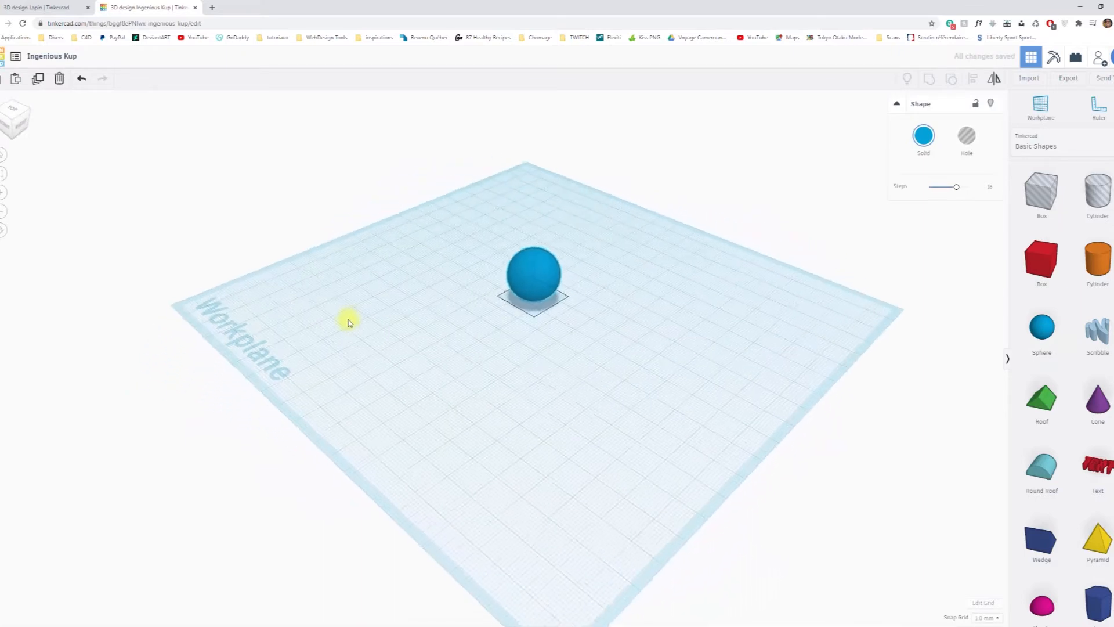
scroll(567, 326, up, 3)
Stretch the sphere into an ellipsoid tilted by -45° and lower it close to the workplane.
right_drag(738, 306, 740, 355)
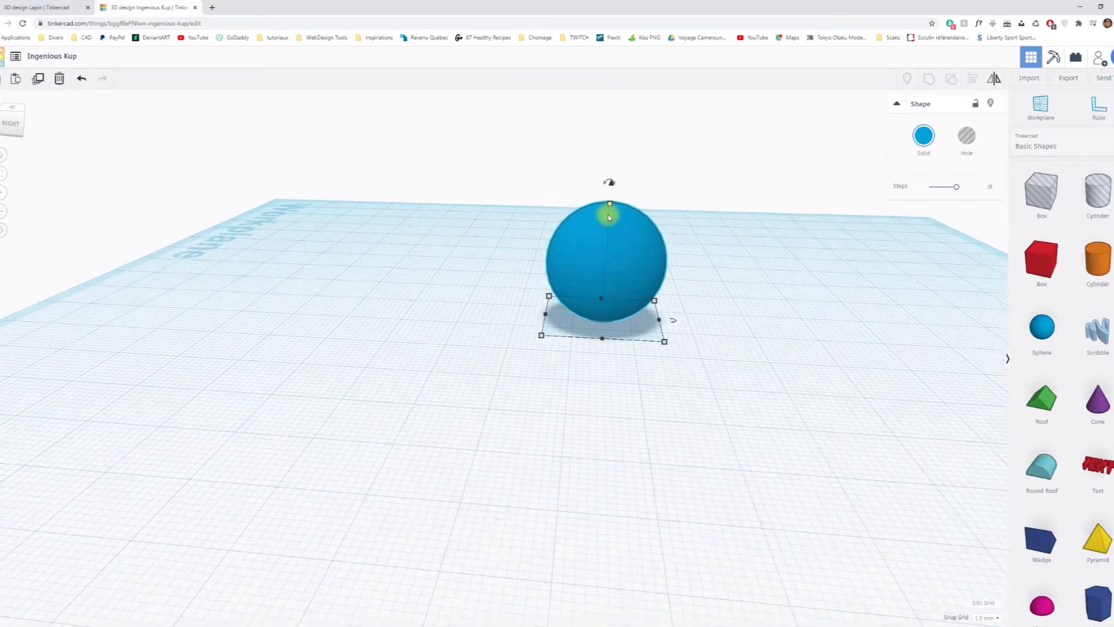
drag(610, 205, 529, 169)
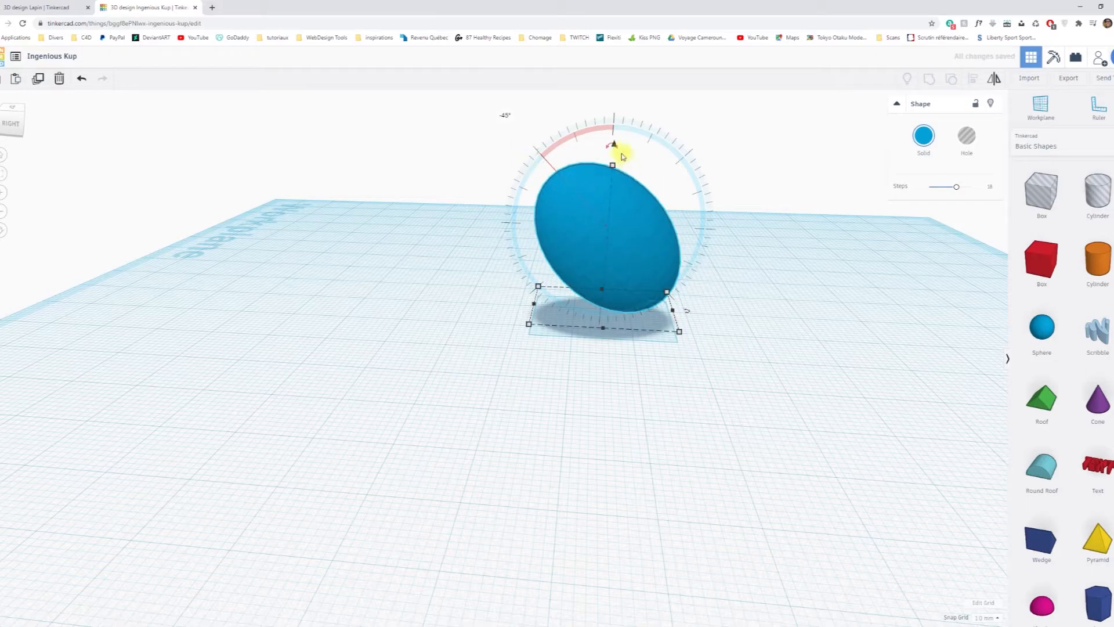
drag(613, 149, 613, 155)
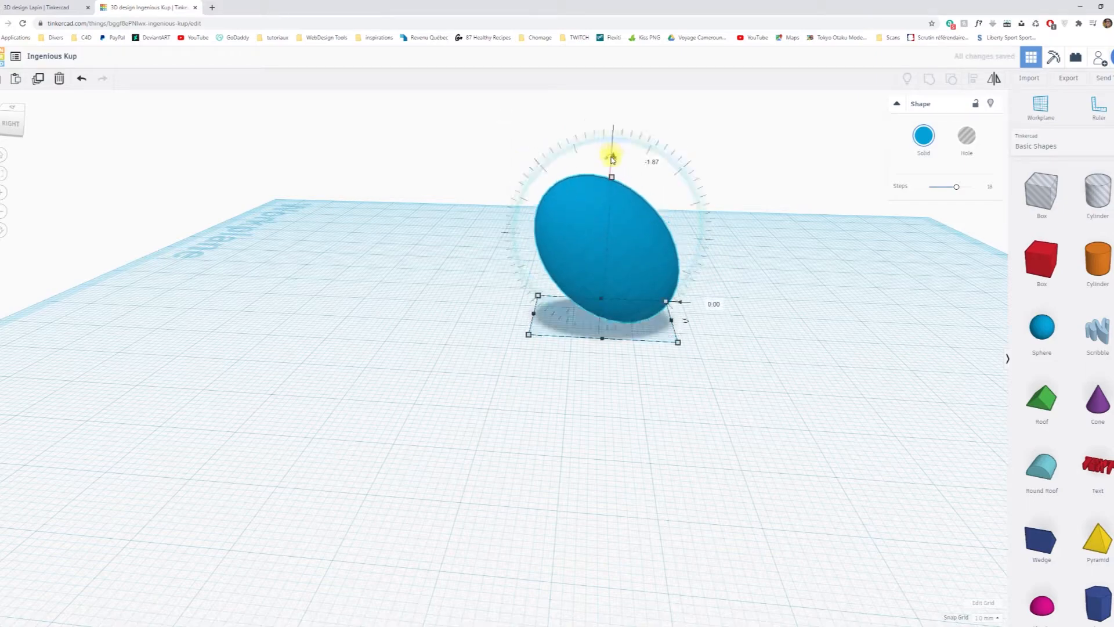
right_drag(725, 331, 741, 308)
click(587, 225)
mouse_move(603, 160)
mouse_down()
mouse_move(579, 169)
mouse_move(605, 163)
mouse_up()
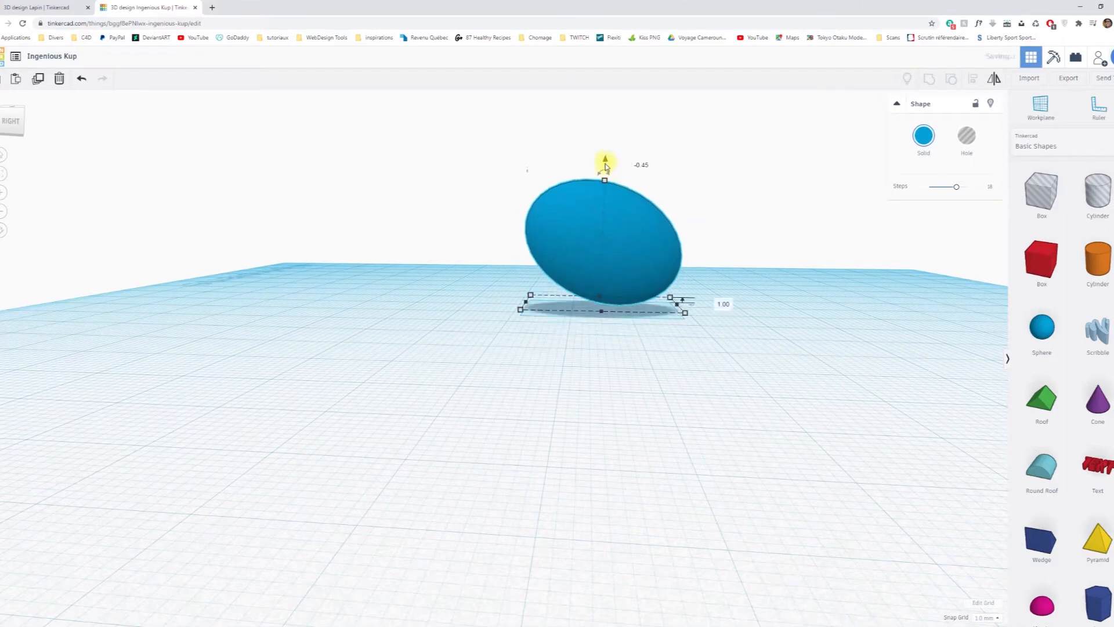
Adjust the ellipsoid's tilt by rotating it 40° and then -22.5° about the same axis.
drag(56, 10, 1113, 220)
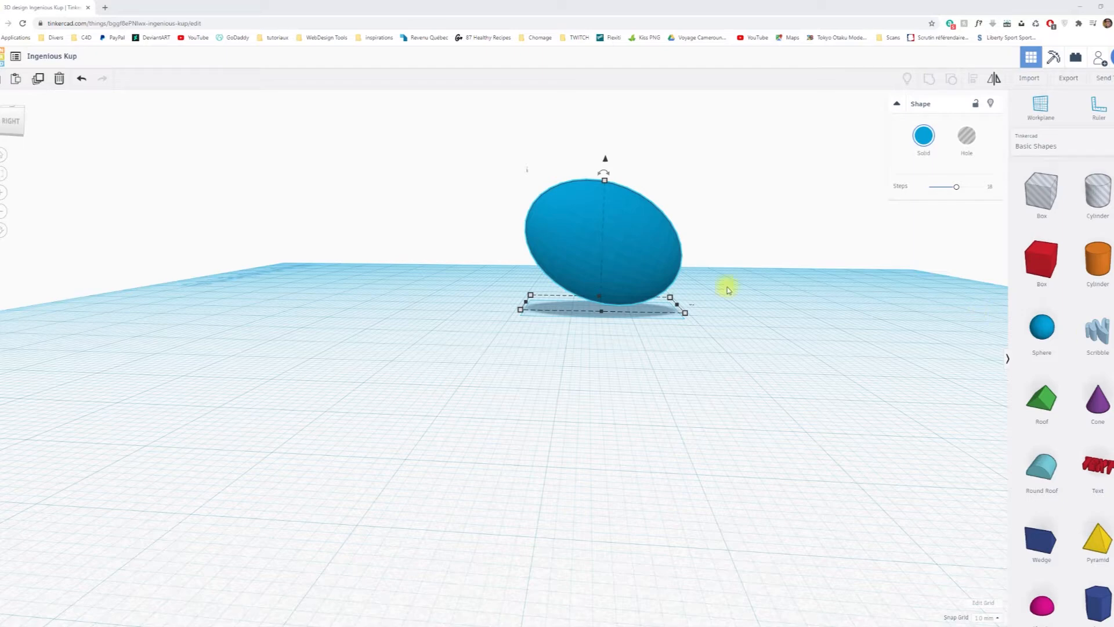
mouse_move(604, 176)
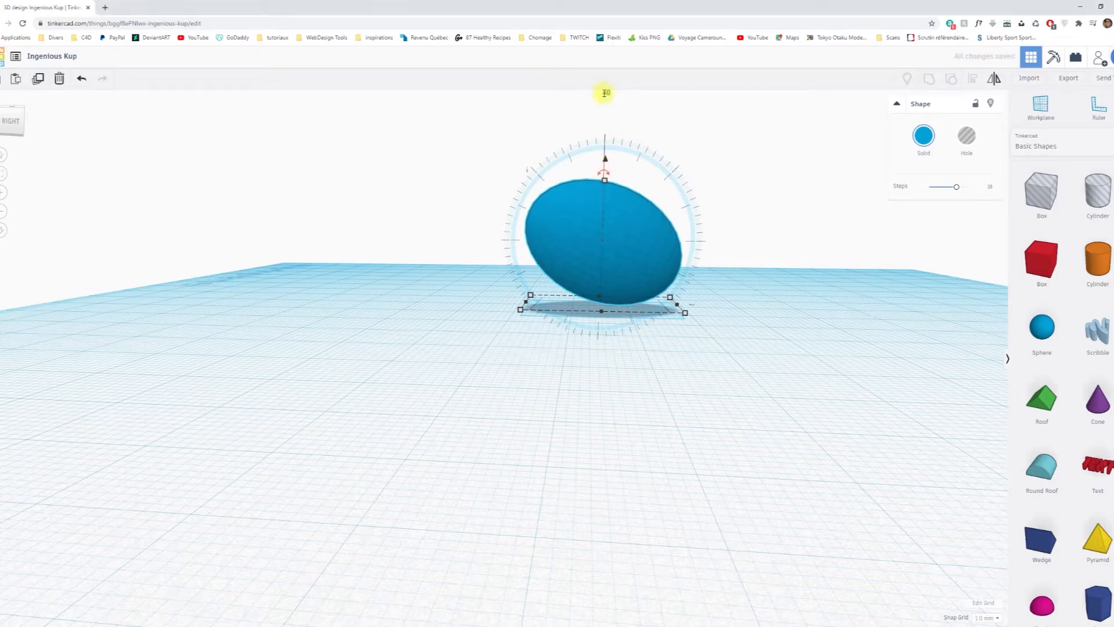
key(Return)
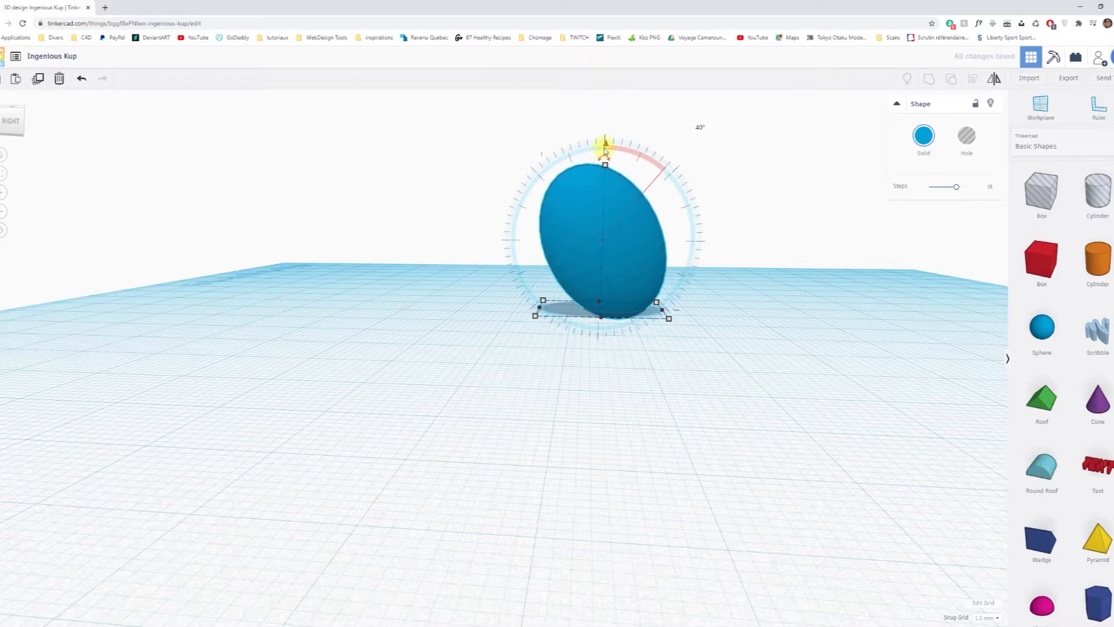
drag(603, 162, 578, 171)
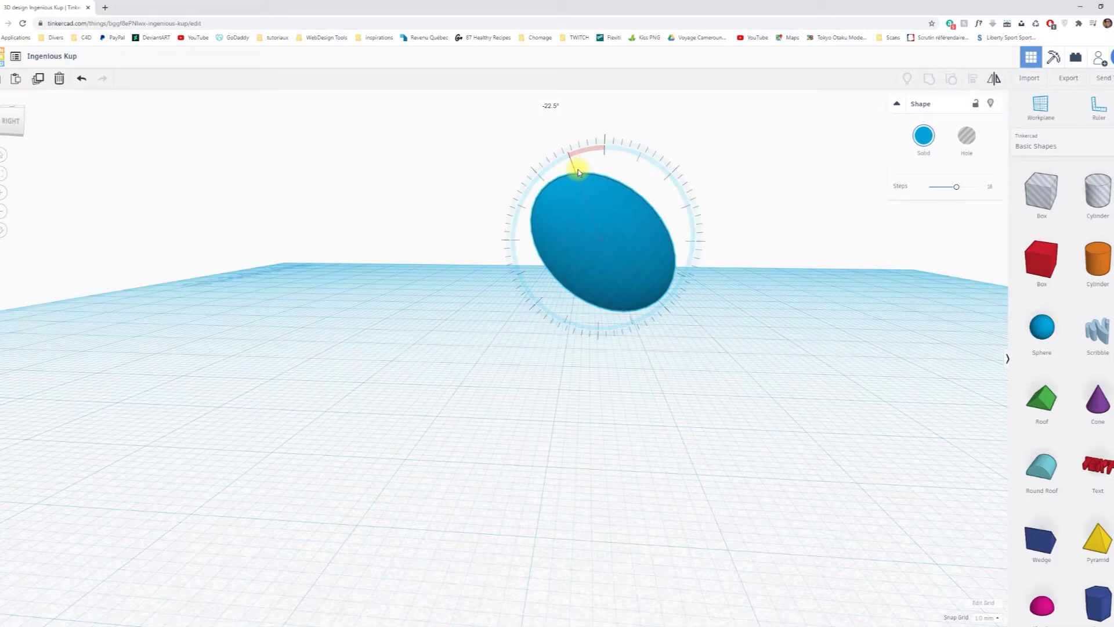
drag(578, 171, 580, 161)
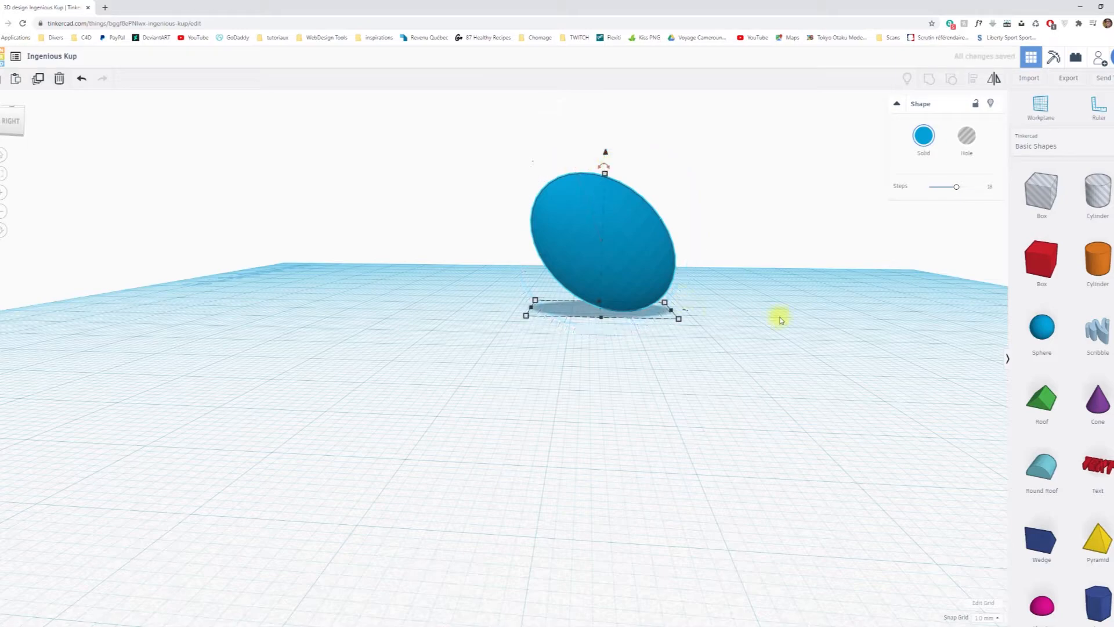
Add a second sphere to the workplane in front of the tilted ellipsoid.
right_drag(462, 381, 801, 355)
middle_drag(405, 318, 518, 431)
right_drag(404, 458, 259, 447)
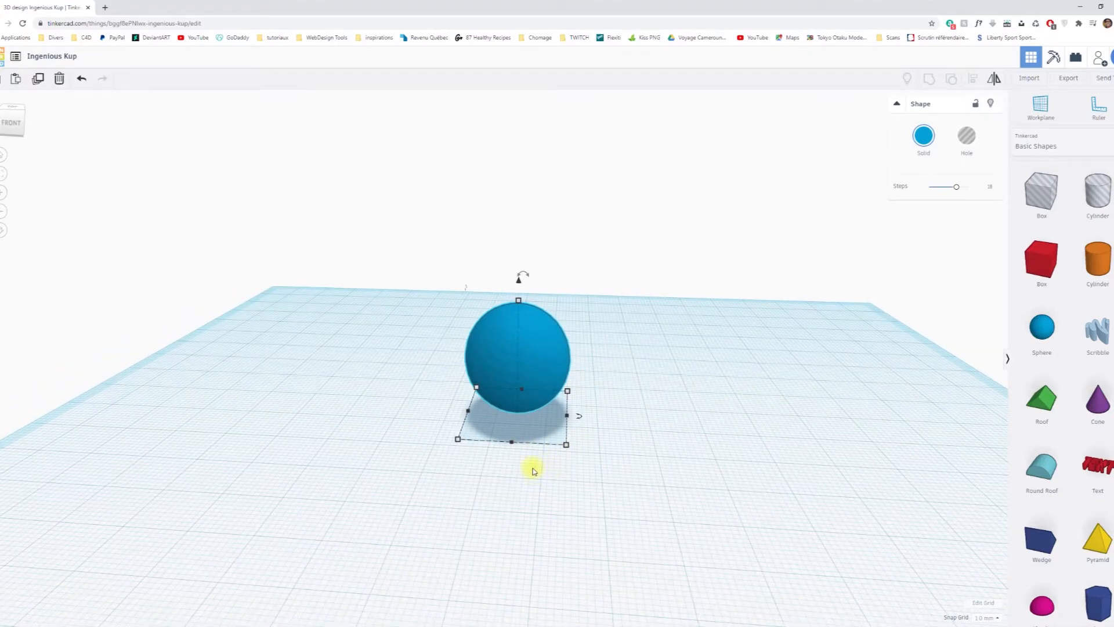
right_drag(361, 455, 713, 413)
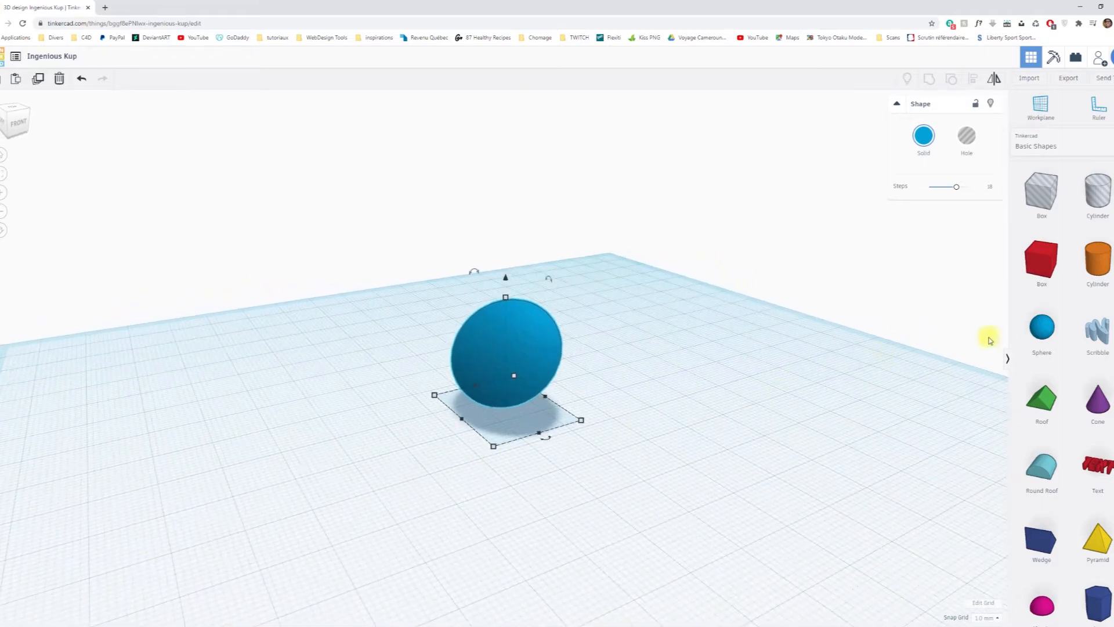
drag(1040, 325, 621, 500)
Flatten the second sphere's height and narrow its width to 16 mm to form a smaller ellipsoid.
right_drag(524, 507, 684, 398)
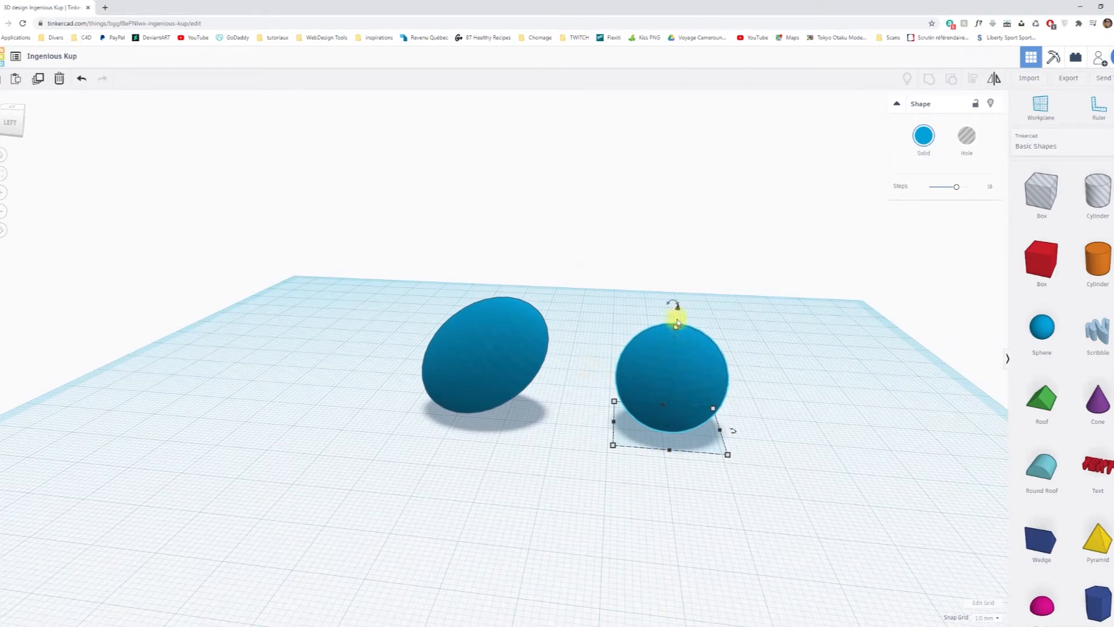
drag(675, 331, 692, 376)
right_drag(691, 376, 544, 464)
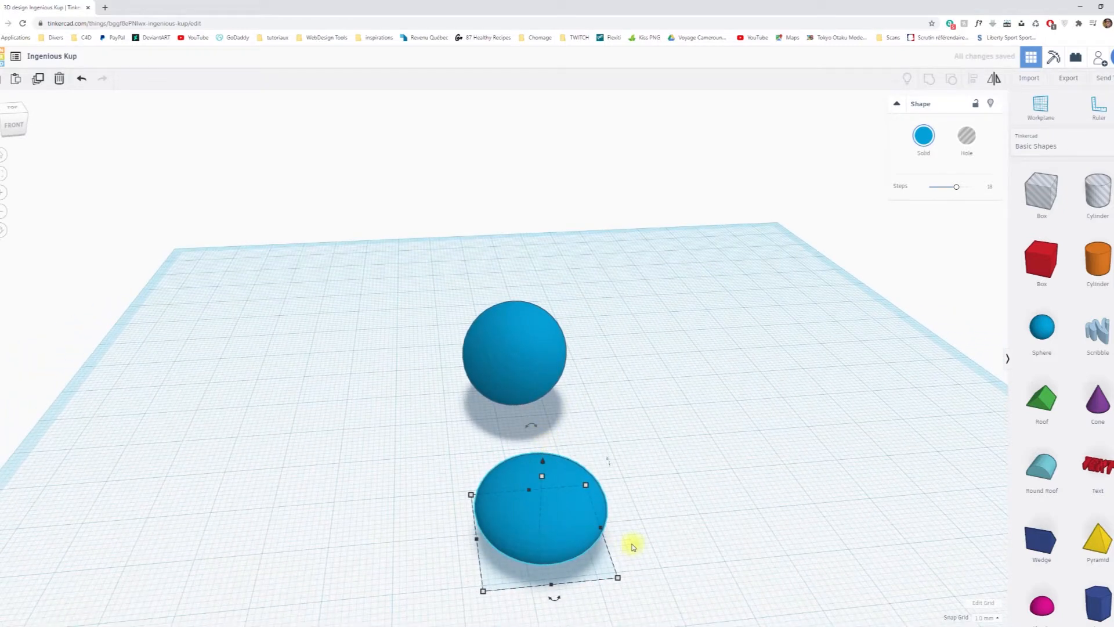
right_drag(699, 551, 621, 469)
mouse_move(427, 425)
drag(426, 425, 453, 426)
right_drag(656, 488, 809, 442)
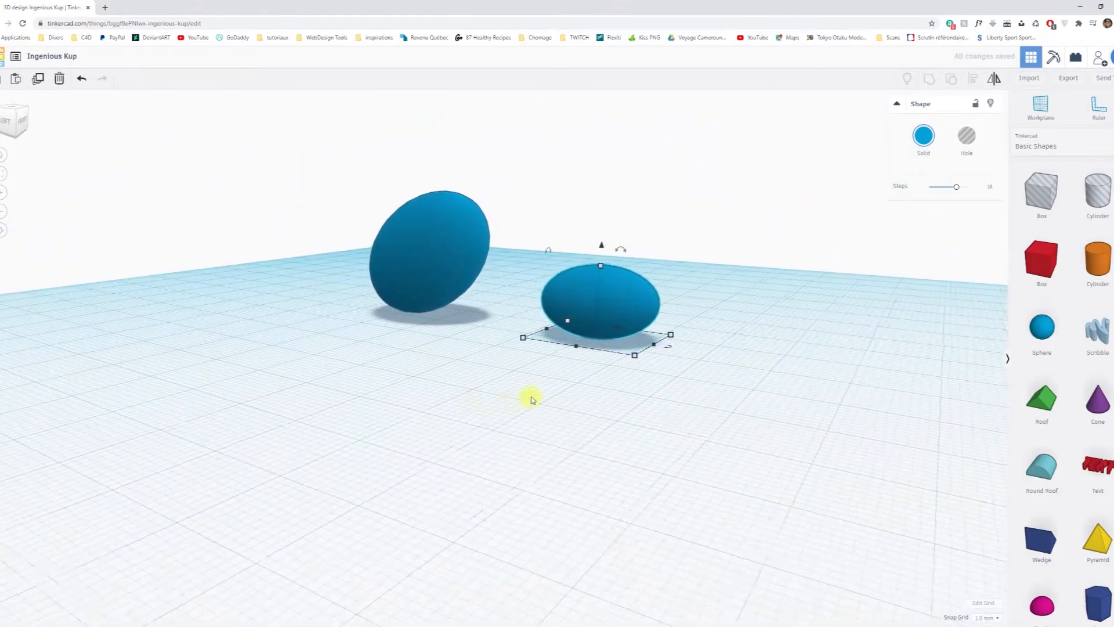
Scale the small ellipsoid down proportionally to a 16 × 12.8 mm footprint.
scroll(527, 400, up, 3)
right_drag(544, 408, 786, 405)
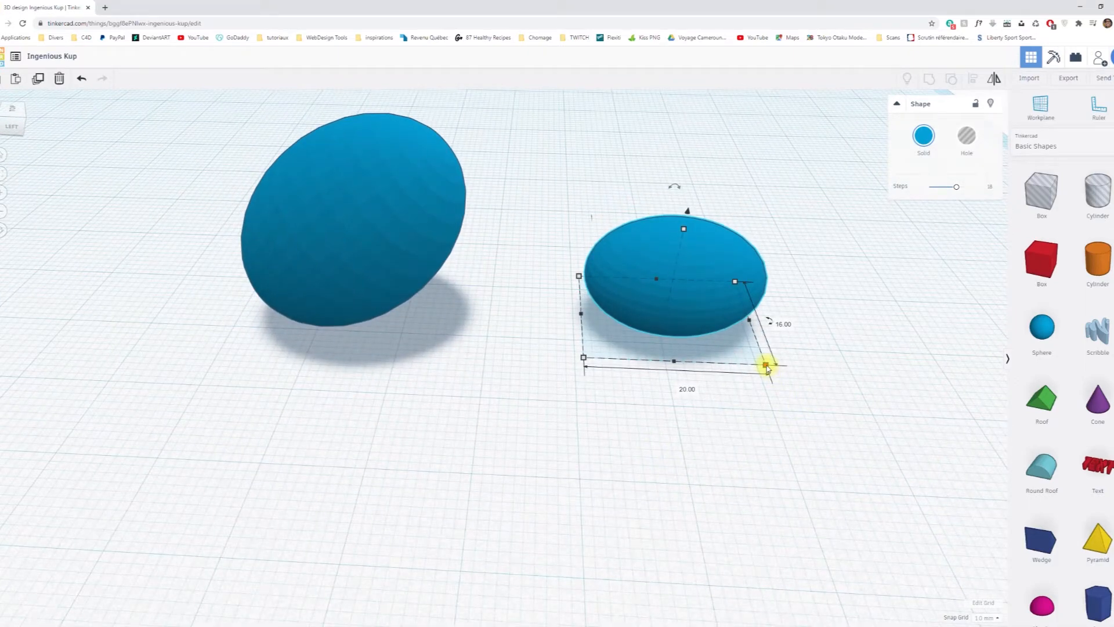
drag(766, 367, 738, 349)
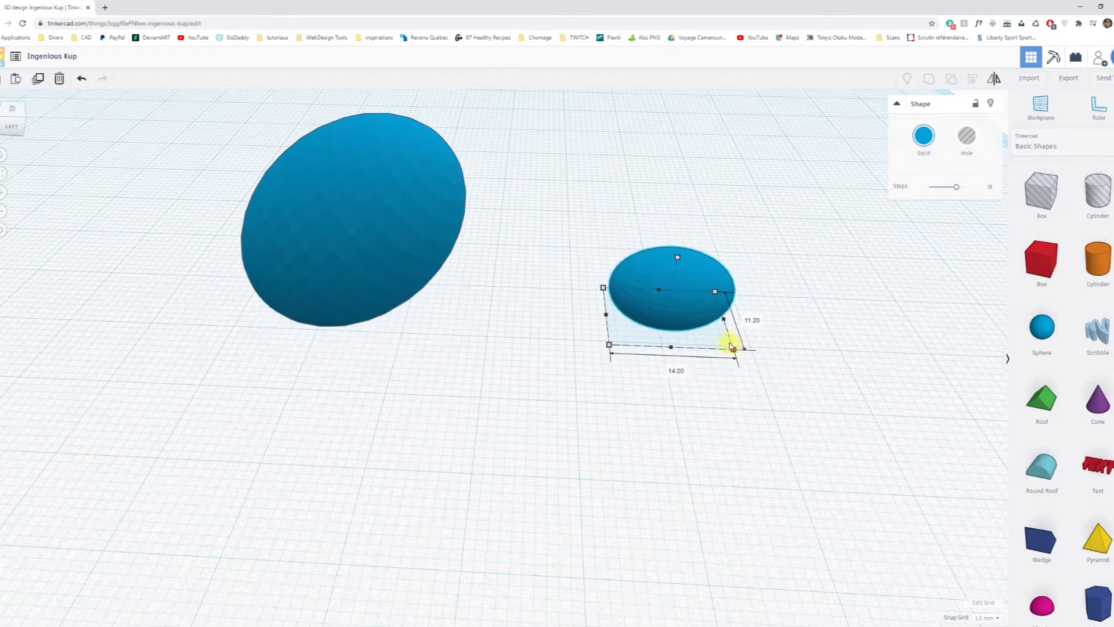
drag(734, 347, 752, 360)
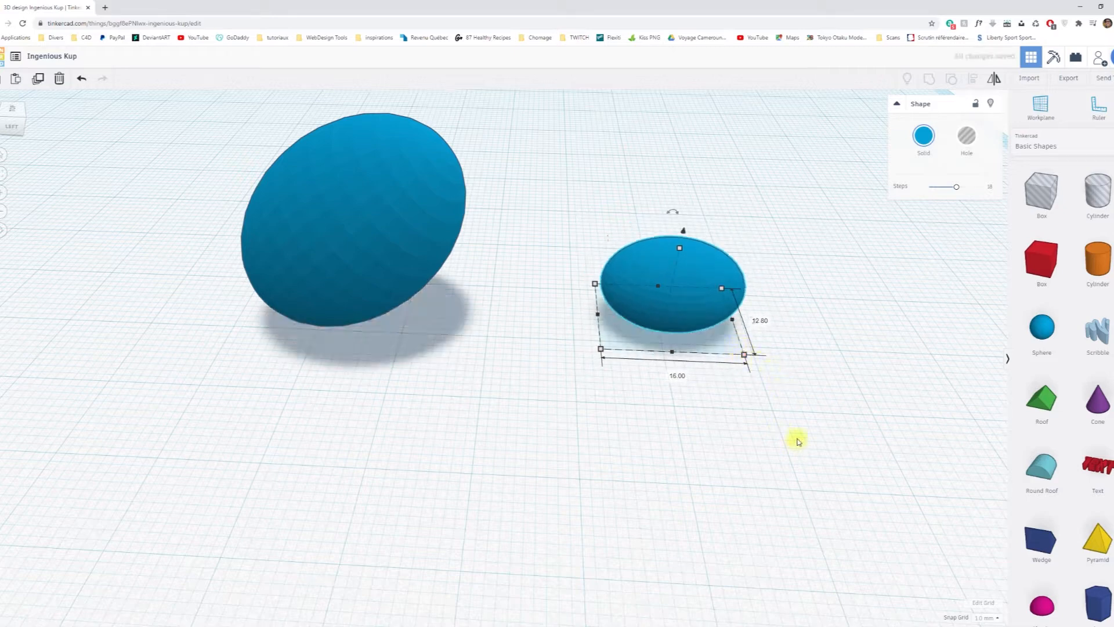
Align the small ellipsoid flush with the large ellipsoid's raised end, keeping the large one as the fixed reference.
click(574, 162)
drag(272, 103, 685, 351)
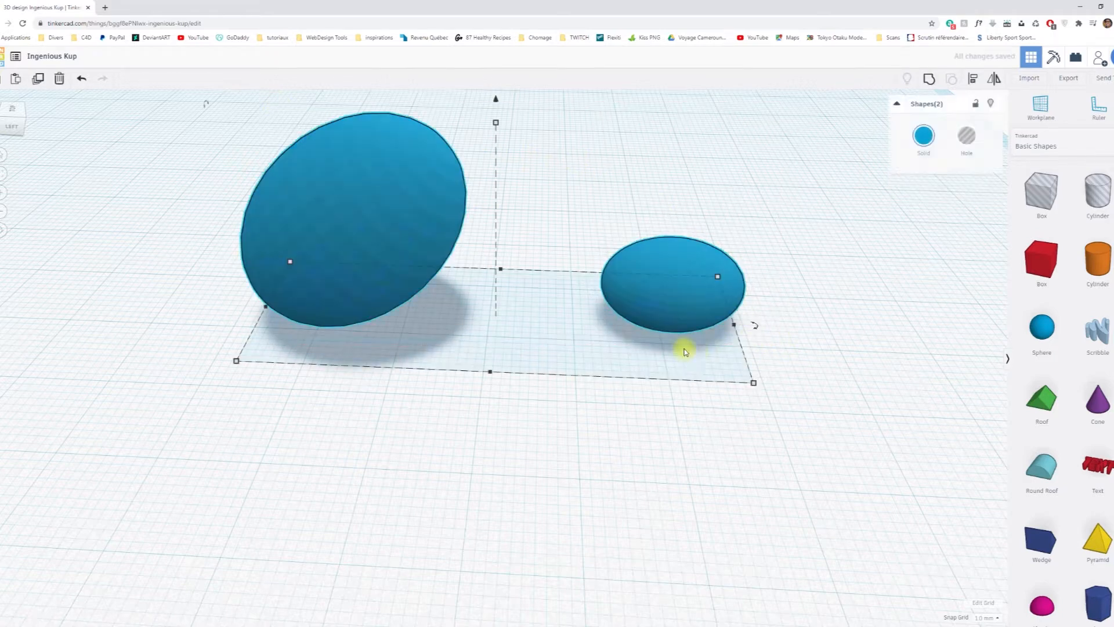
click(970, 80)
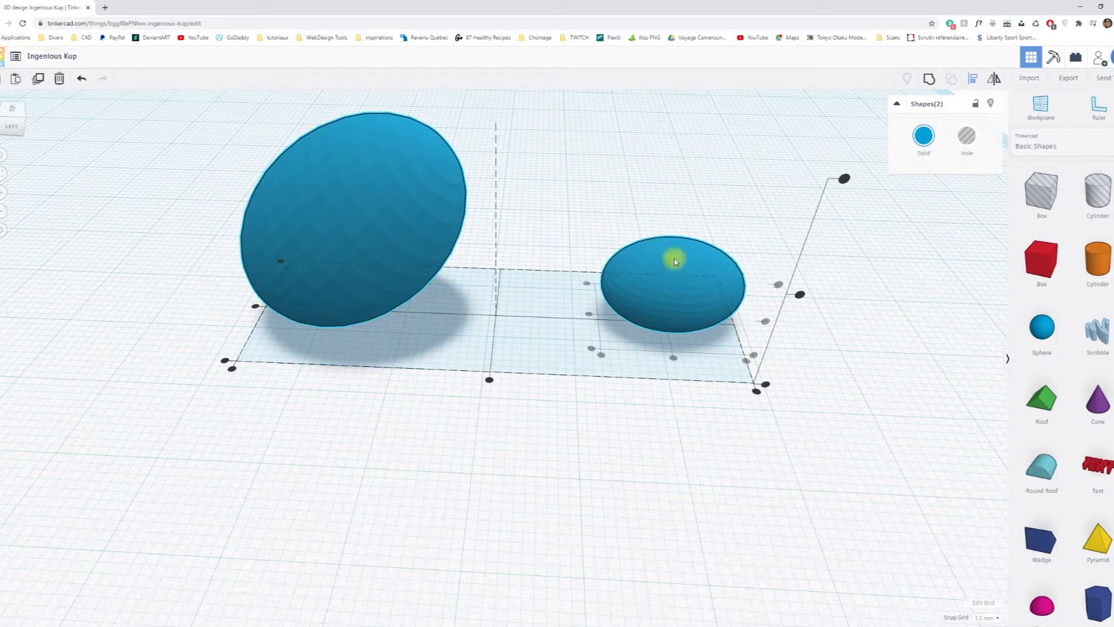
click(404, 183)
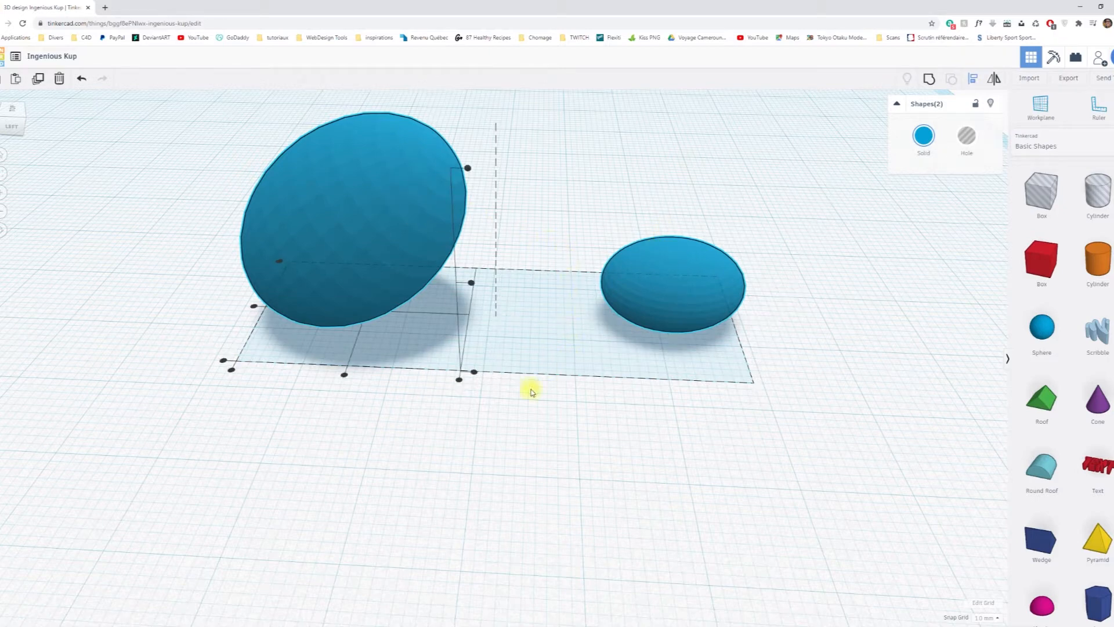
click(459, 380)
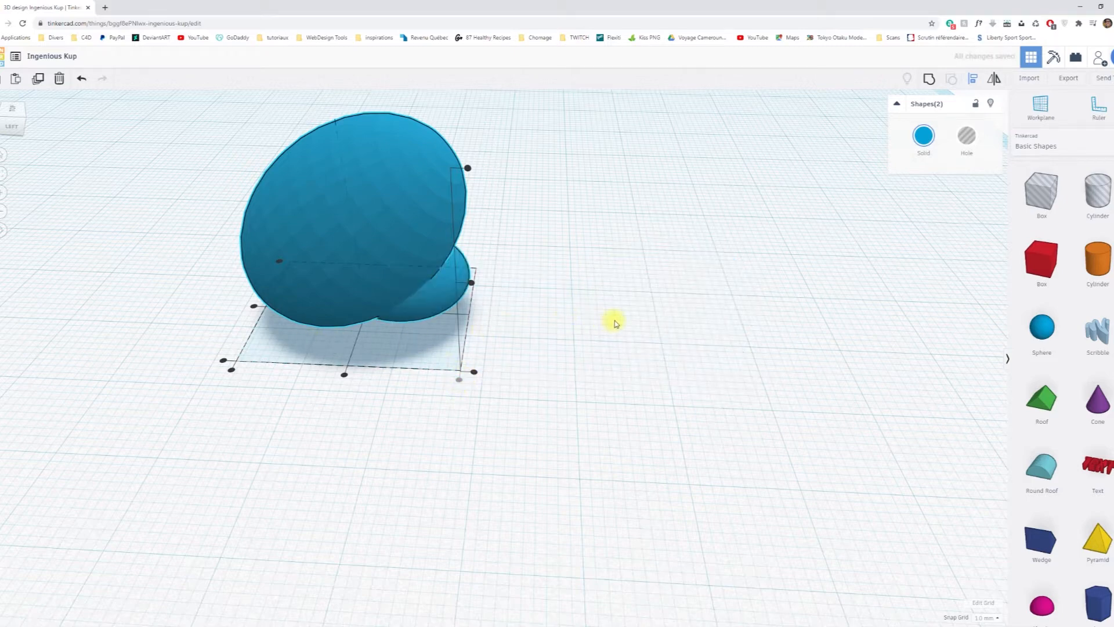
Raise the small ellipsoid to the top of the large one.
click(603, 316)
click(453, 293)
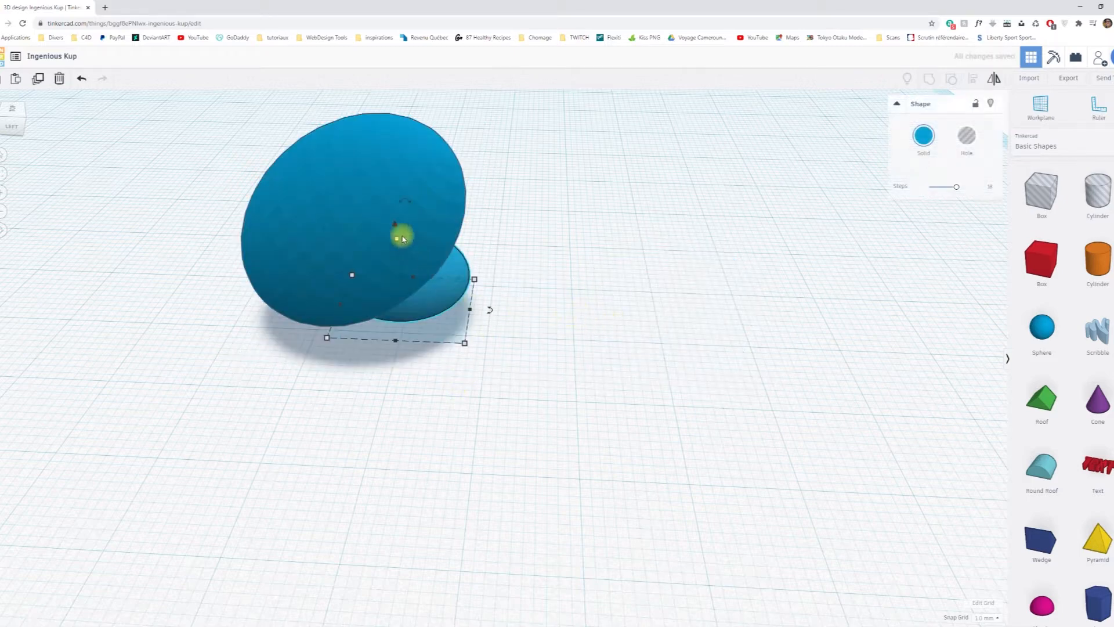
drag(395, 221, 406, 62)
Centre the raised ellipsoid across the width of the large one with the Align tool.
right_drag(503, 159, 341, 258)
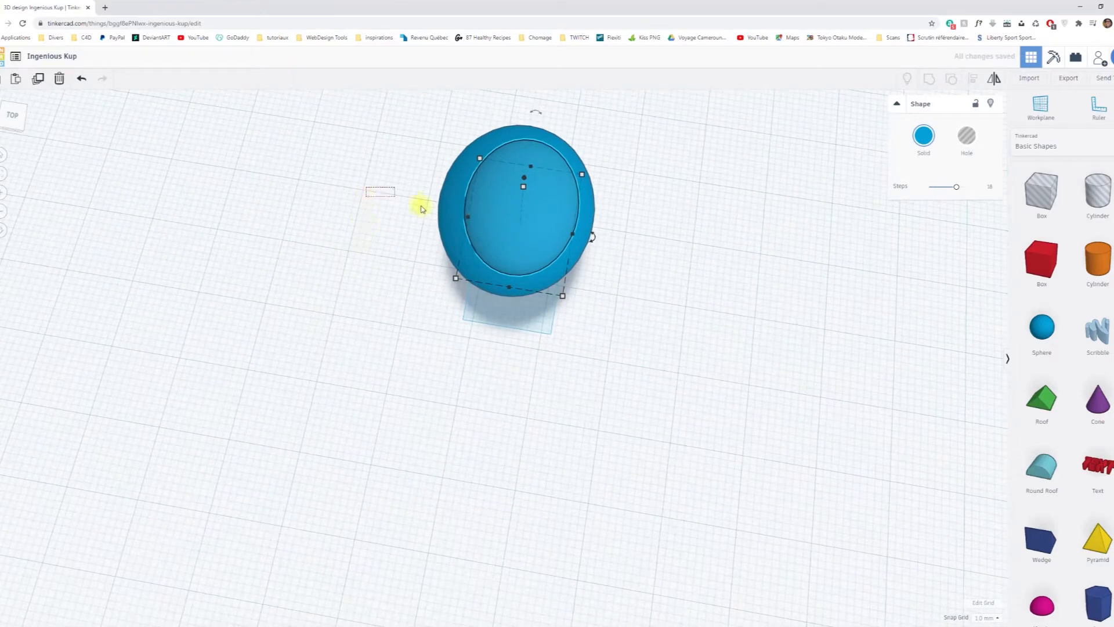
drag(422, 209, 633, 274)
right_drag(742, 349, 795, 321)
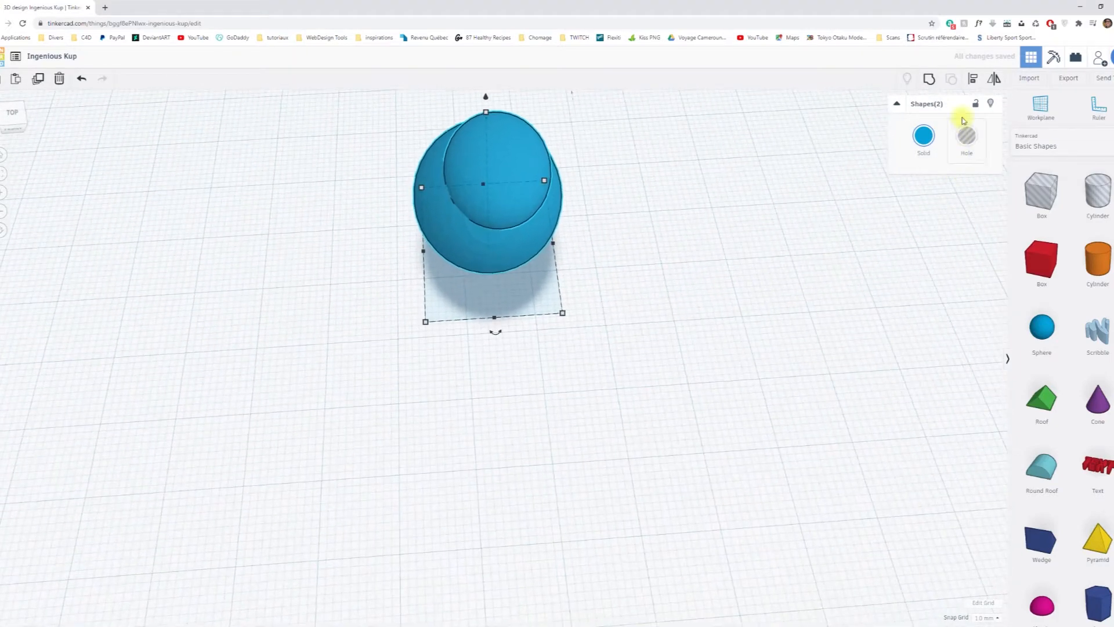
click(970, 81)
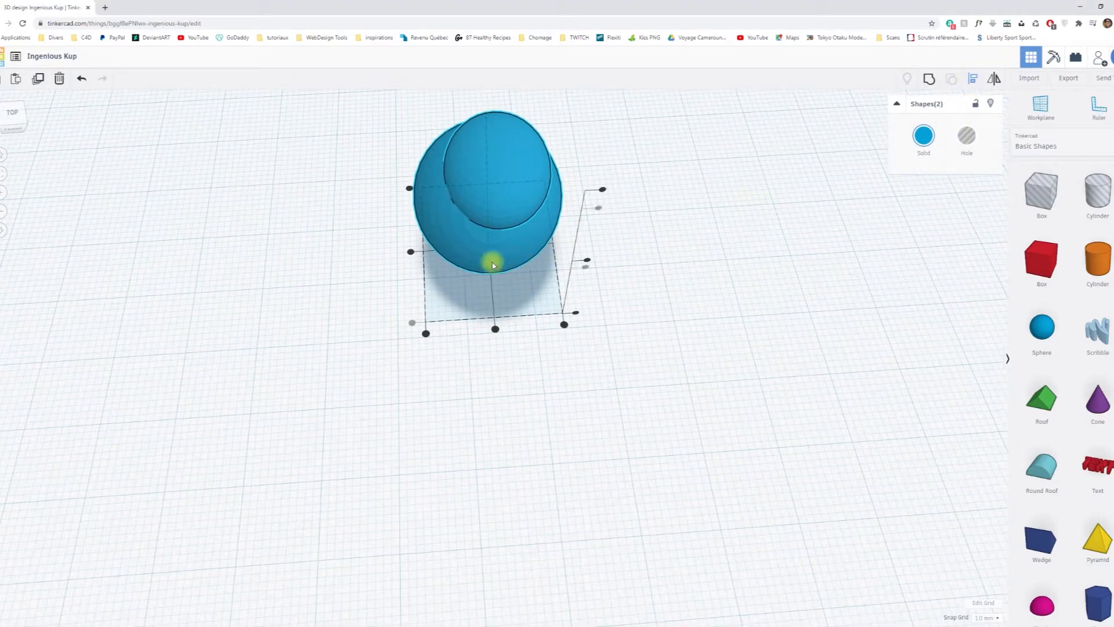
click(494, 329)
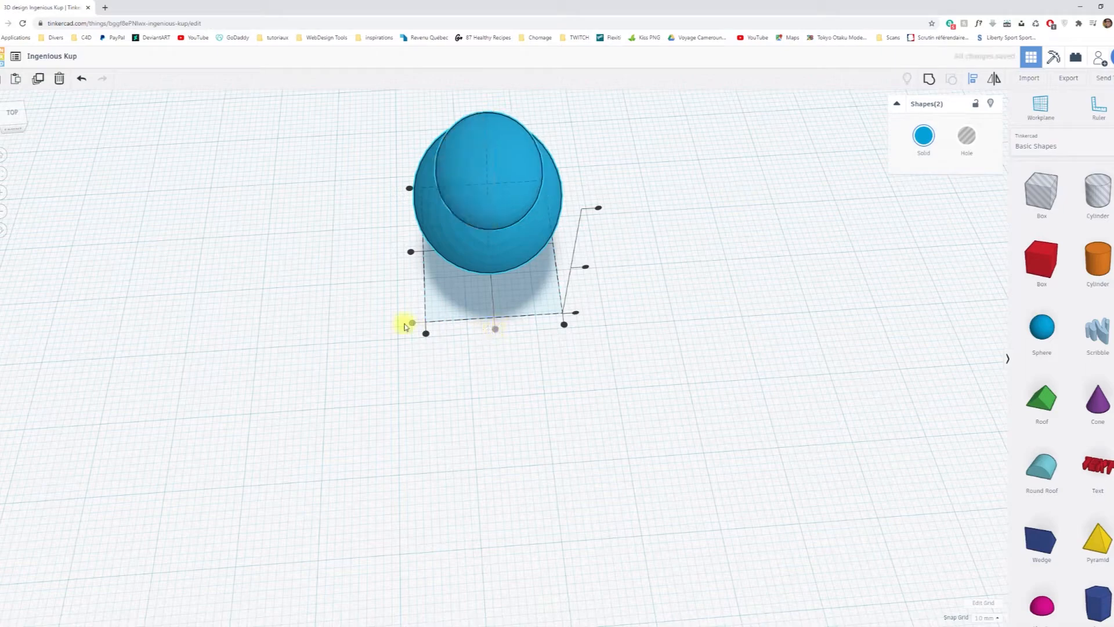
right_drag(731, 271, 489, 298)
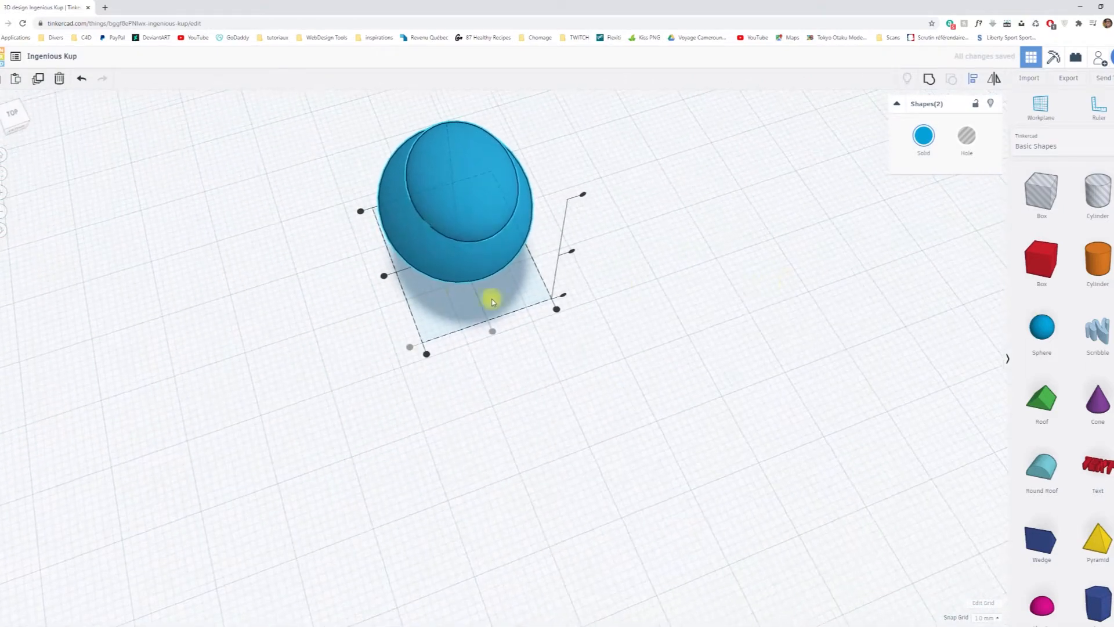
click(384, 276)
Move the small ellipsoid forward 3 mm so it overhangs the front of the large one.
right_drag(592, 322, 751, 277)
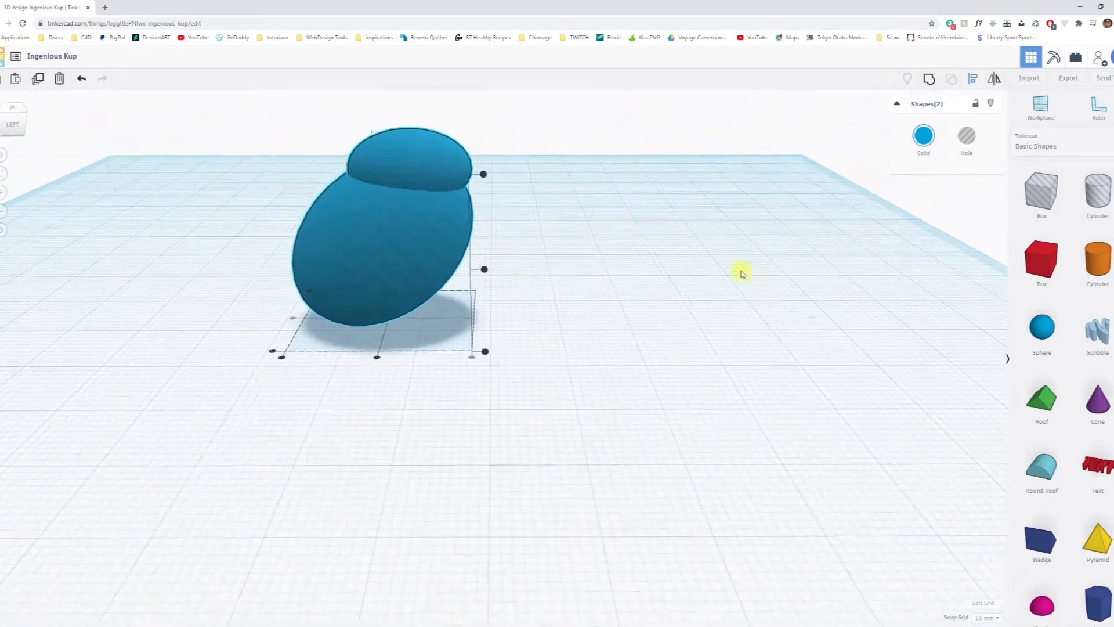
click(613, 224)
click(441, 166)
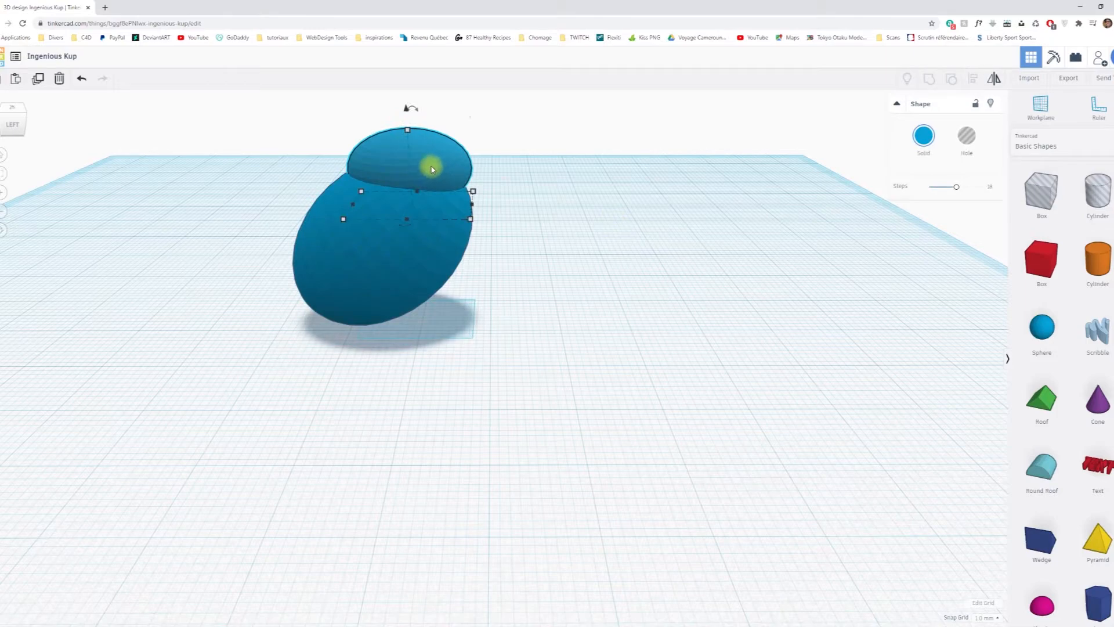
right_drag(523, 199, 587, 253)
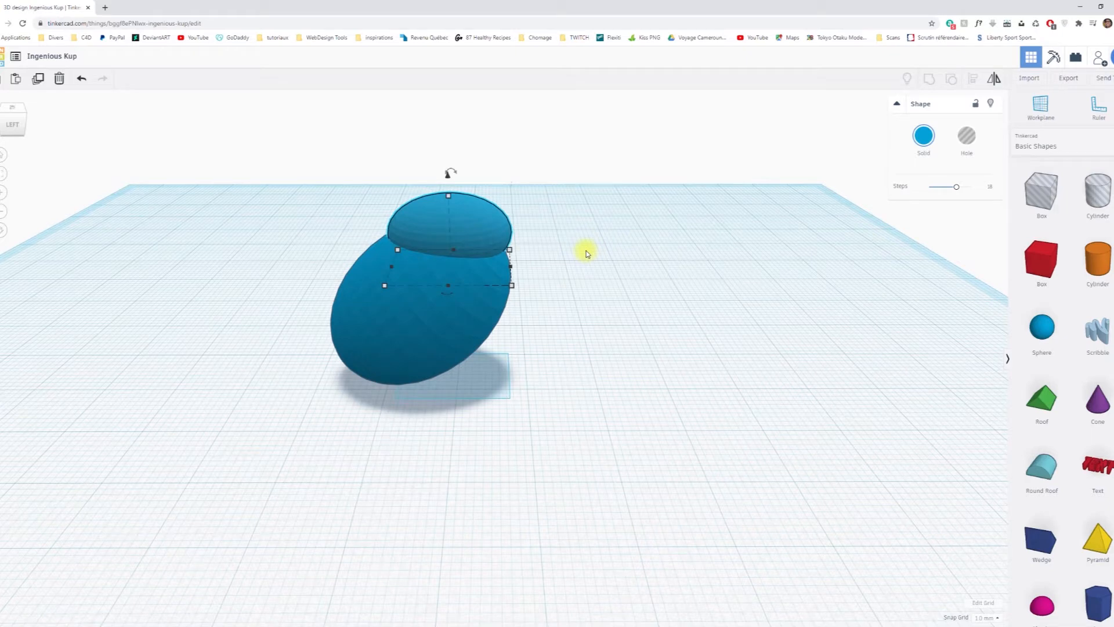
key(Right)
key(Right)
key(Right)
key(Right)
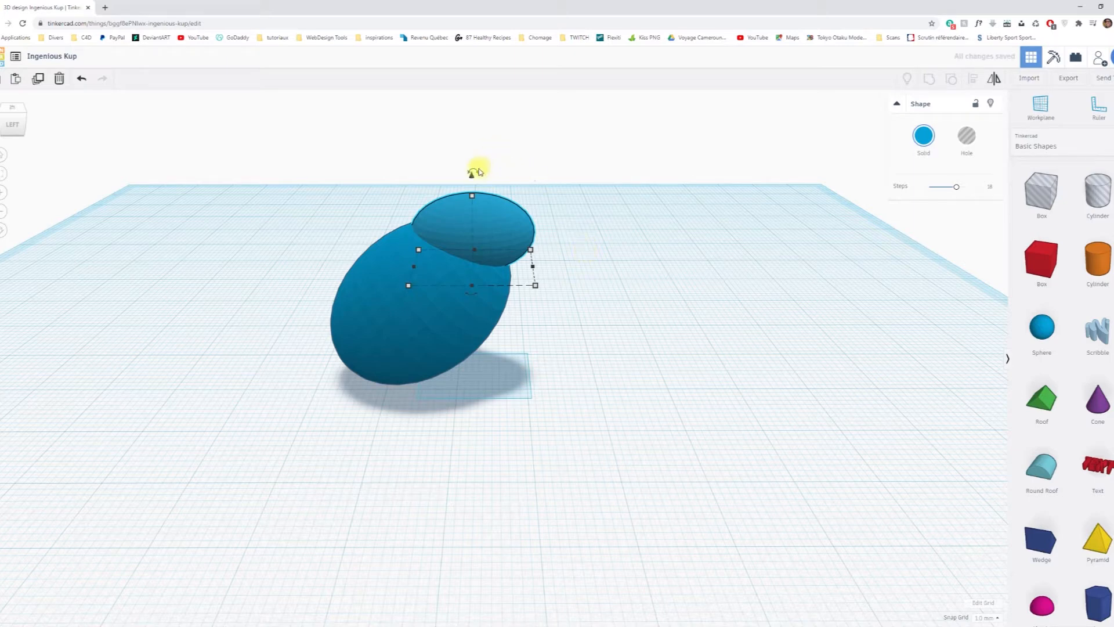
Tilt the small ellipsoid 22.5° forward and lower it to 13 mm above the workplane.
drag(475, 173, 492, 184)
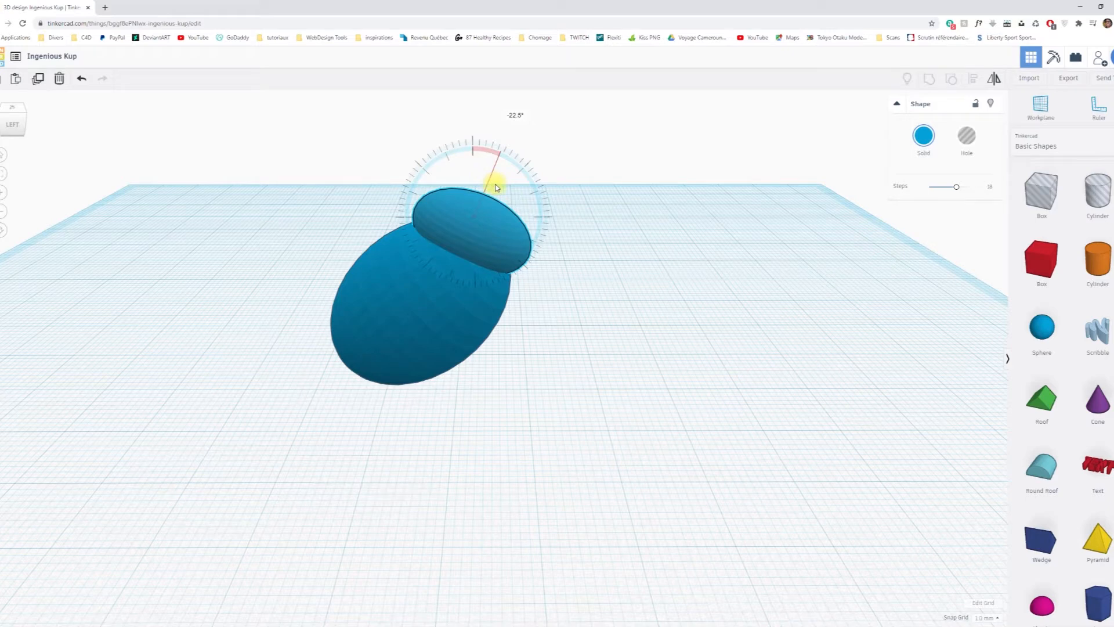
drag(496, 187, 472, 193)
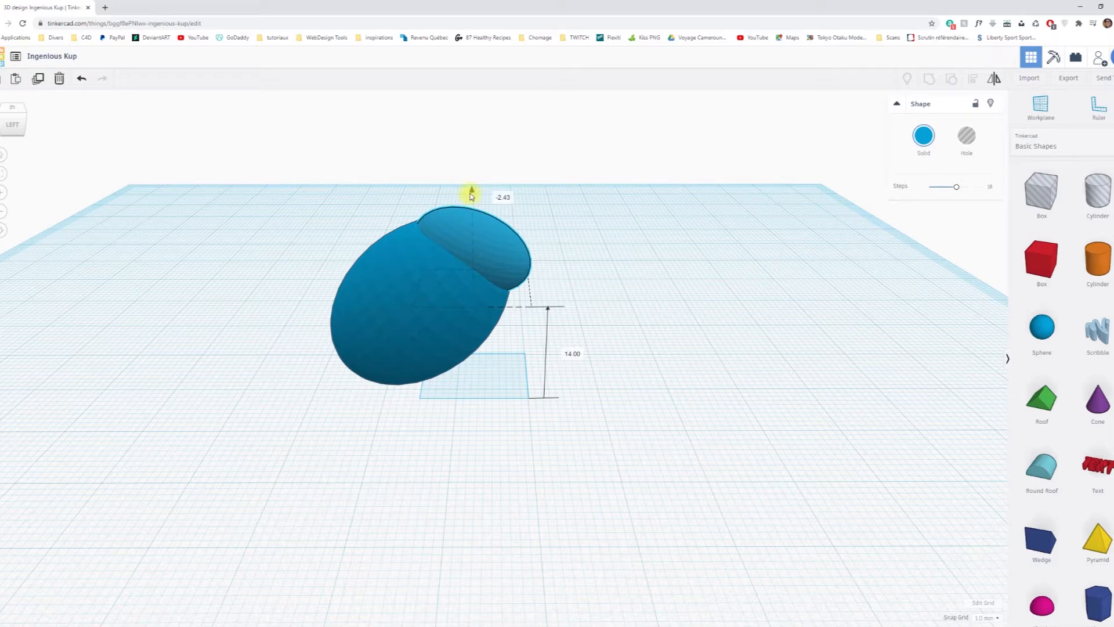
mouse_move(471, 195)
mouse_down()
mouse_move(470, 206)
mouse_move(472, 181)
mouse_move(474, 195)
mouse_up()
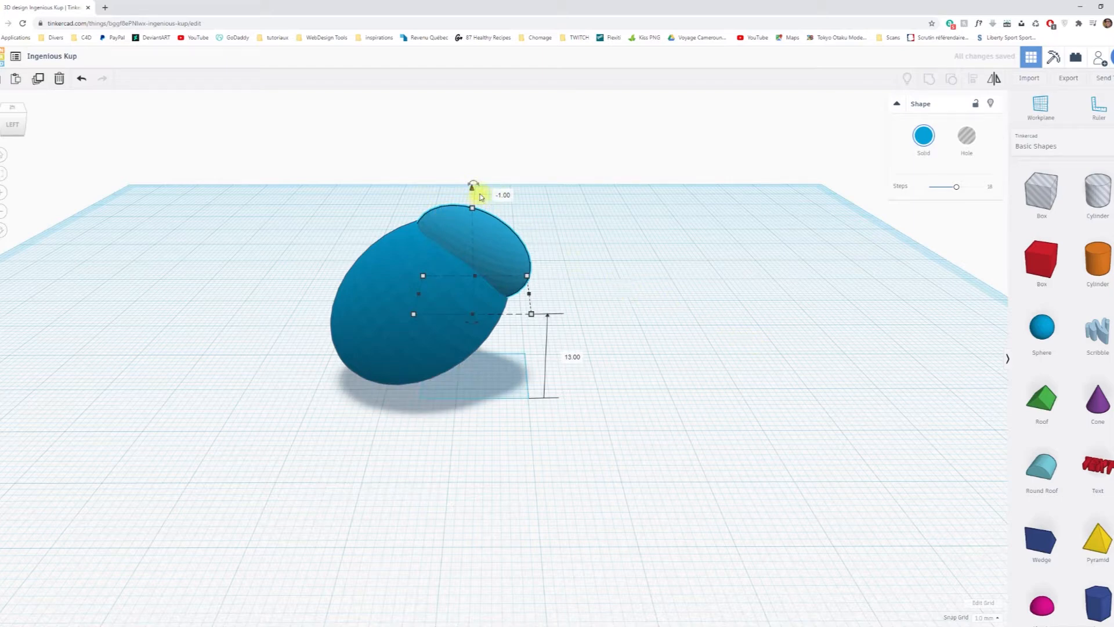
drag(472, 184, 471, 179)
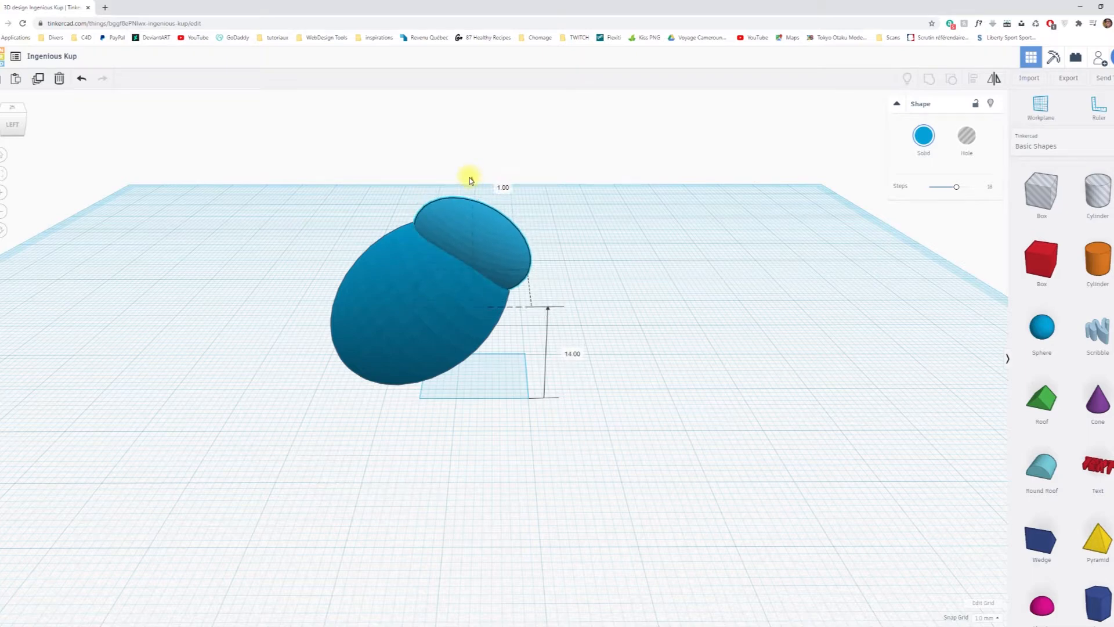
drag(471, 185, 472, 192)
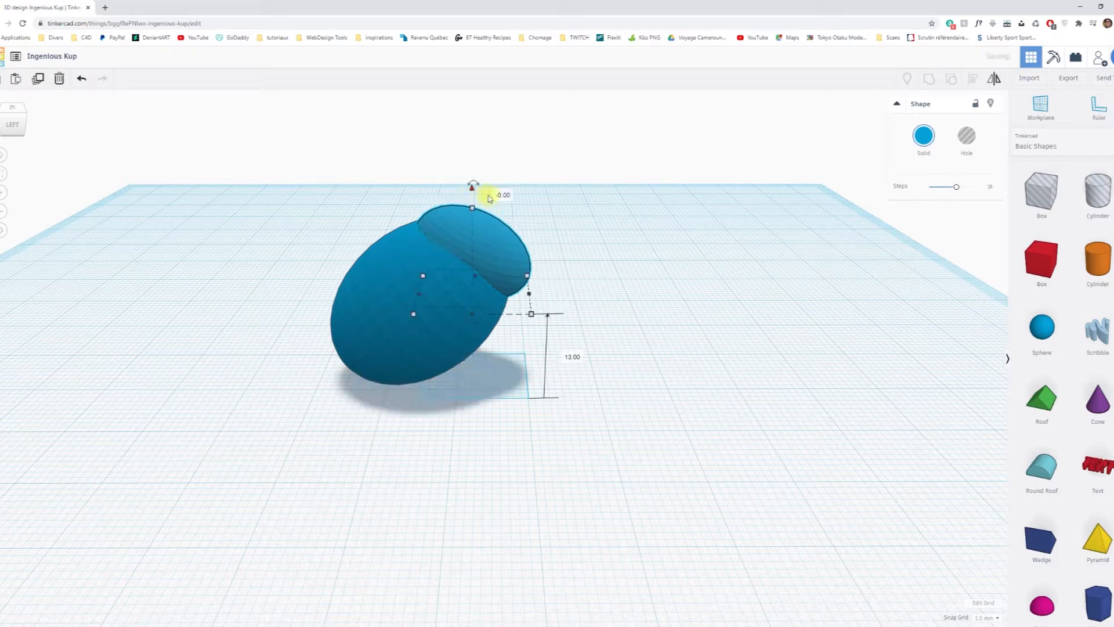
Set the snap grid to 0.25 mm, then fine-position the small ellipsoid at 12.5 mm height and slightly further back into the body.
click(991, 618)
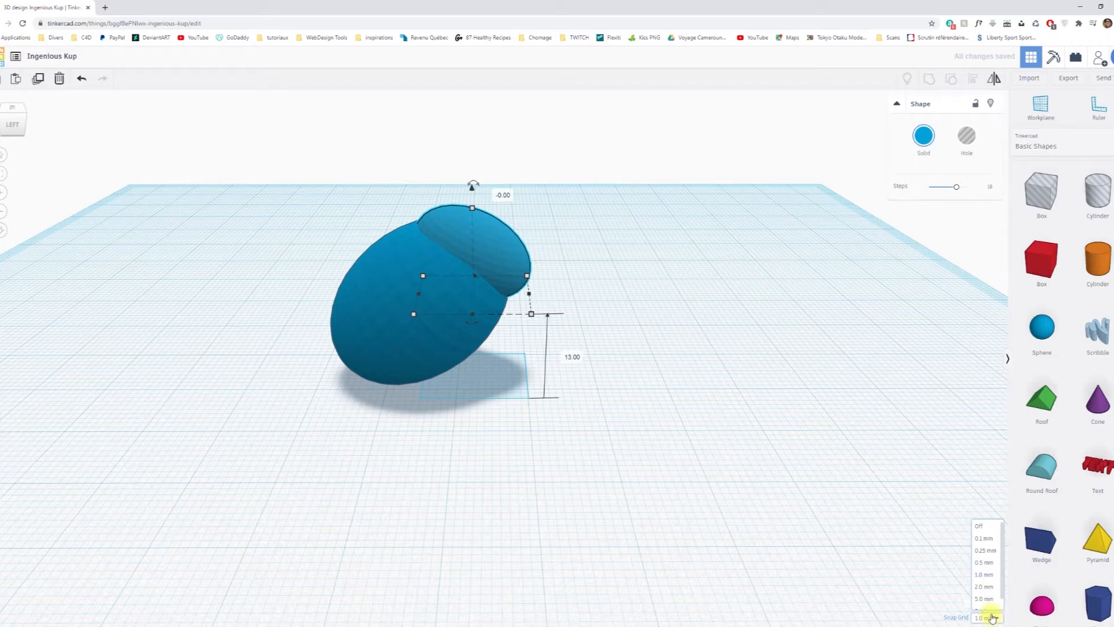
click(985, 550)
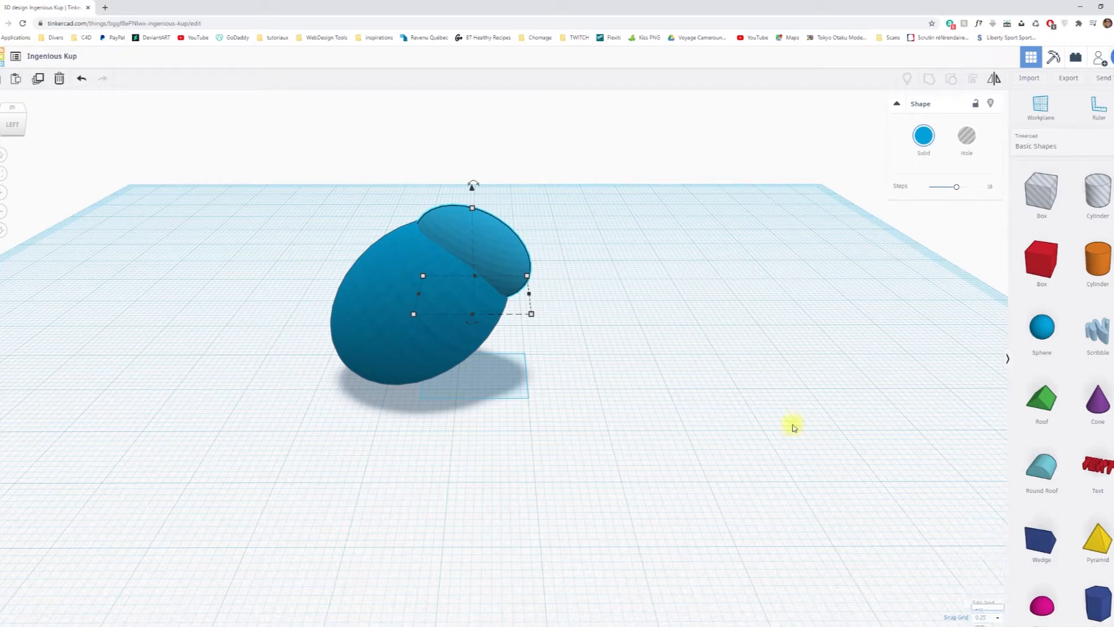
drag(473, 191, 473, 198)
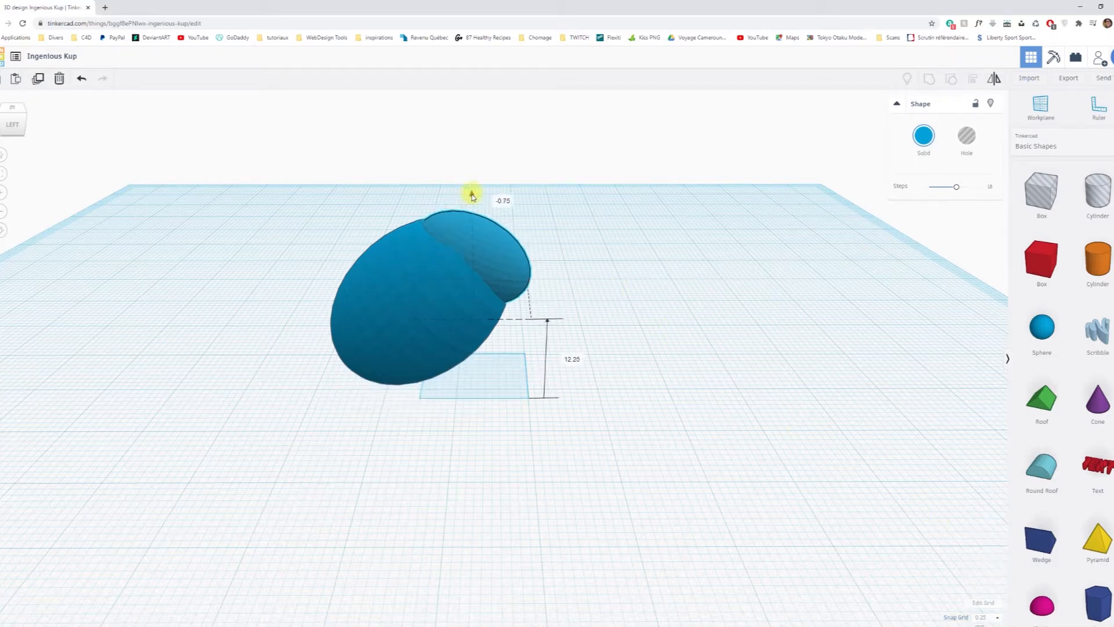
drag(472, 197, 471, 193)
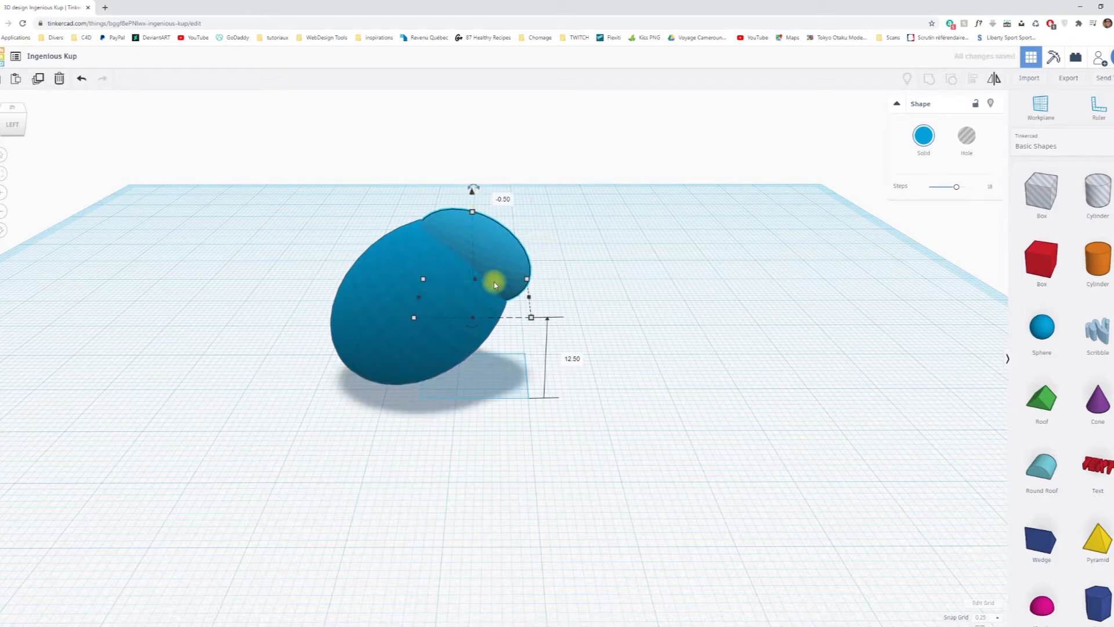
key(Left)
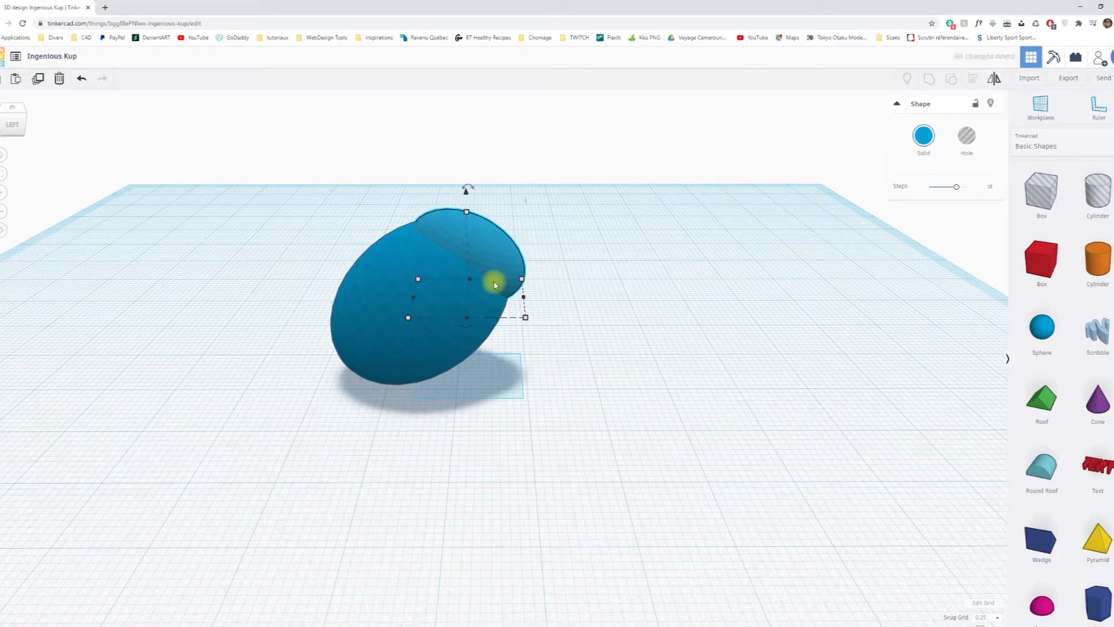
Widen the small ellipsoid on both sides to 14.75 mm.
right_drag(696, 300, 936, 363)
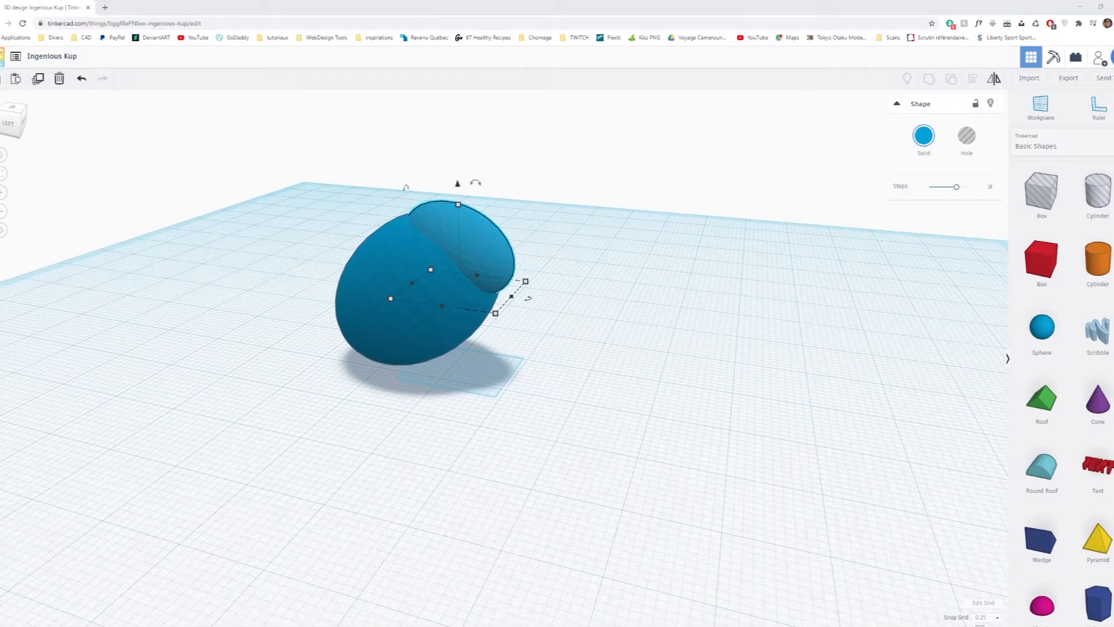
right_drag(741, 353, 515, 380)
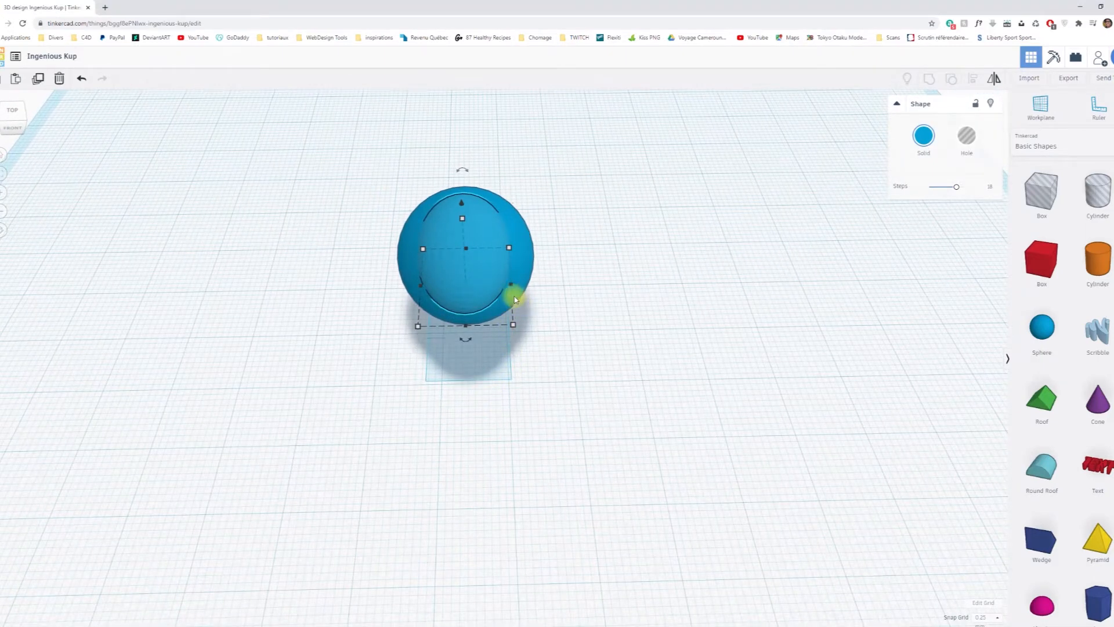
drag(514, 287, 517, 287)
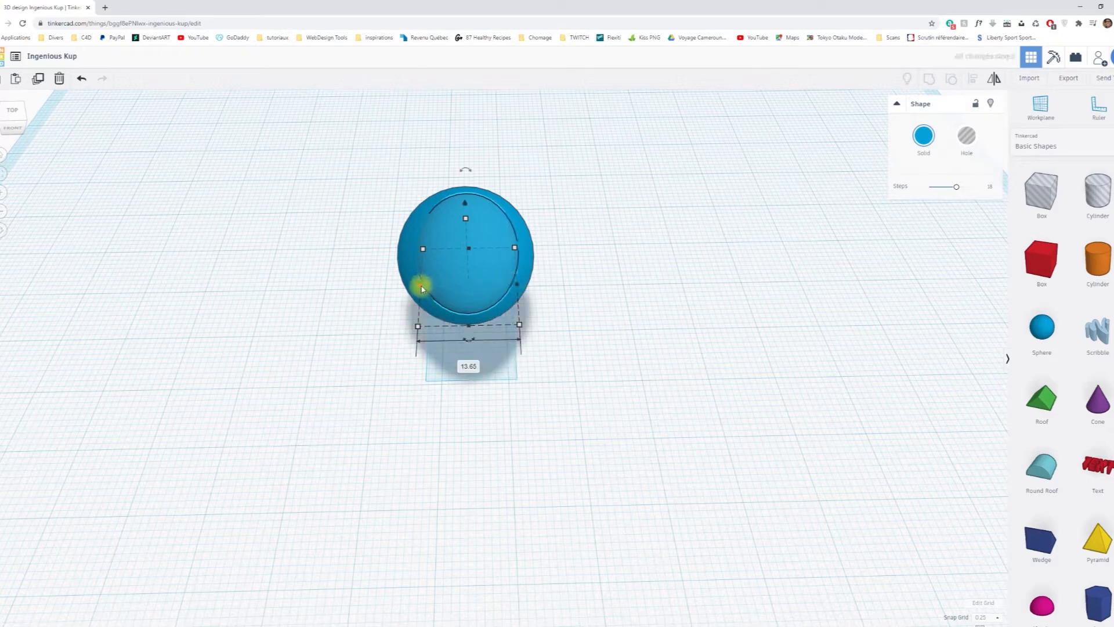
drag(418, 283, 412, 286)
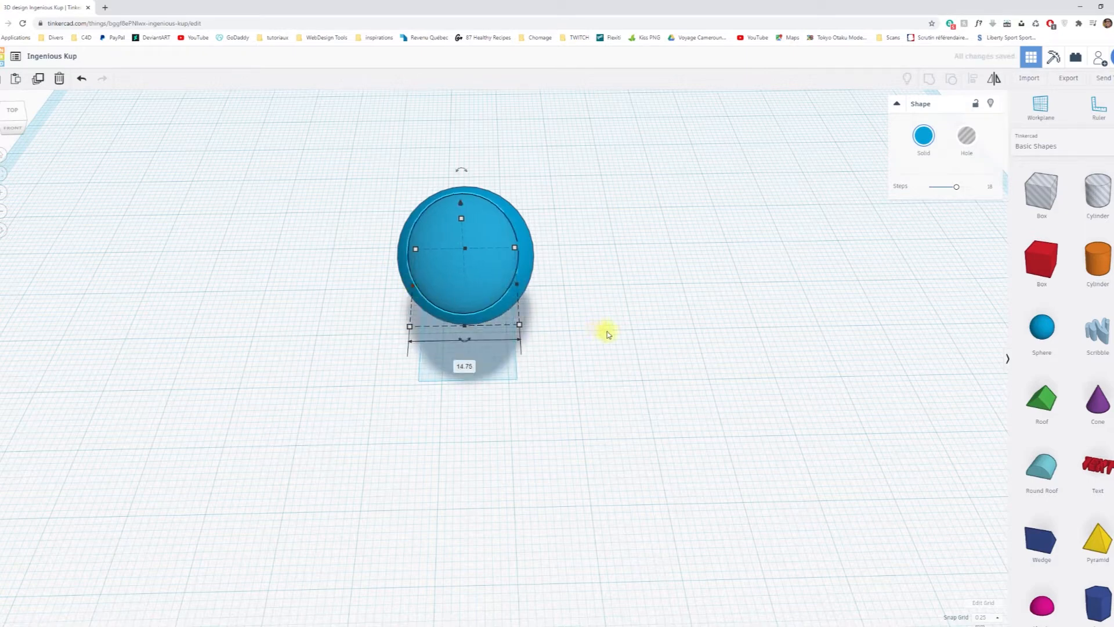
Centre the widened small ellipsoid across the width of the large one with the Align tool.
right_drag(619, 371, 494, 346)
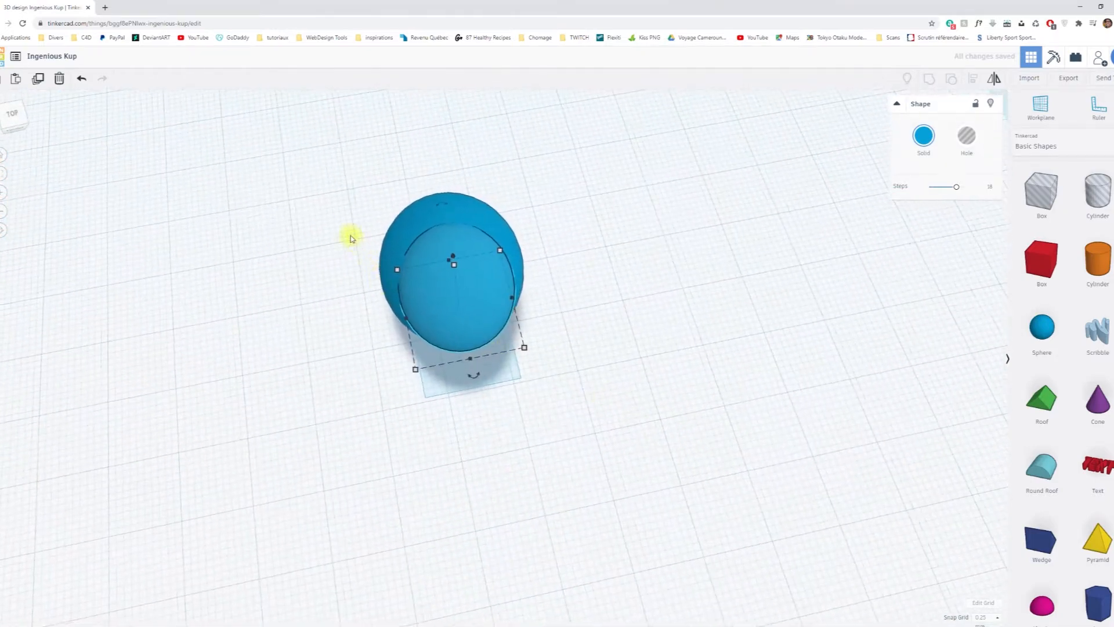
drag(351, 236, 540, 346)
click(961, 86)
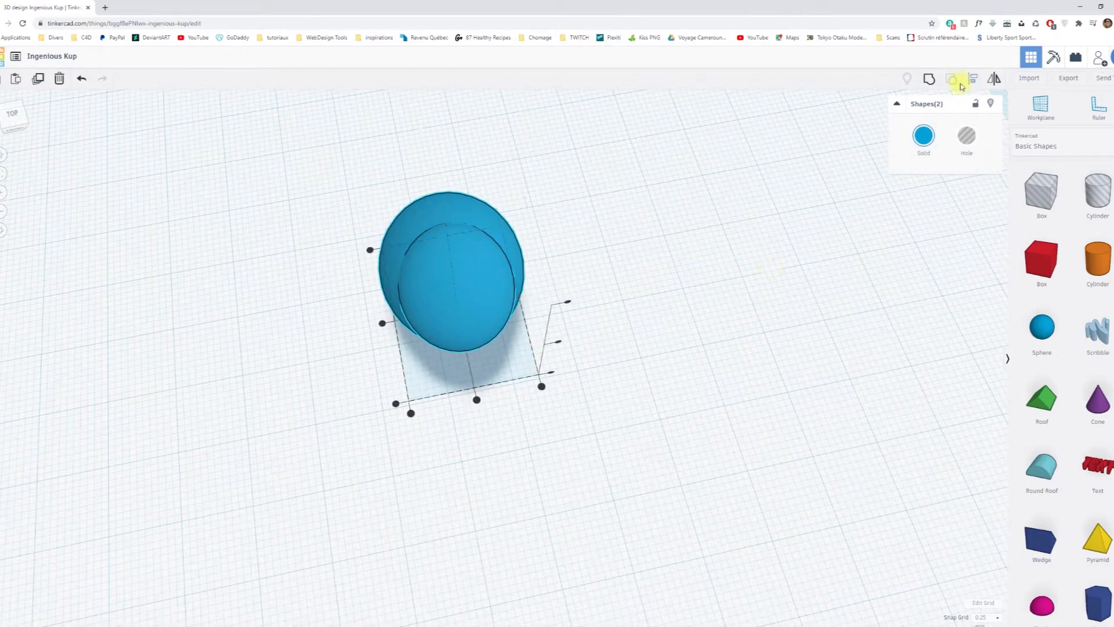
click(477, 400)
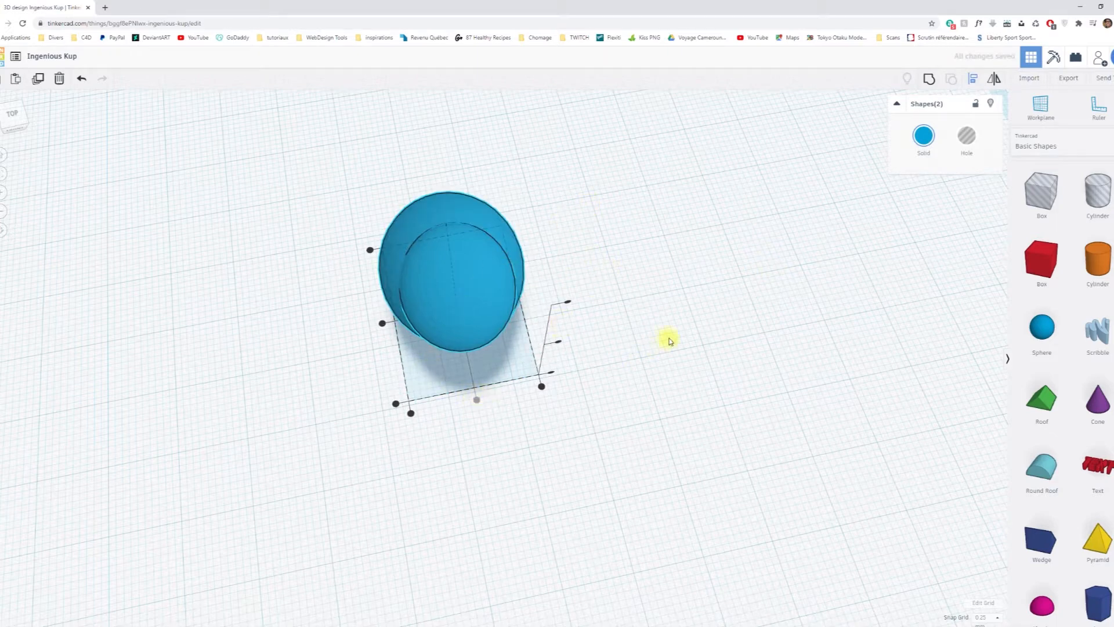
click(510, 454)
Add a Half Sphere from Basic Shapes to the workplane beside the body.
right_drag(455, 468, 646, 358)
right_drag(441, 360, 422, 418)
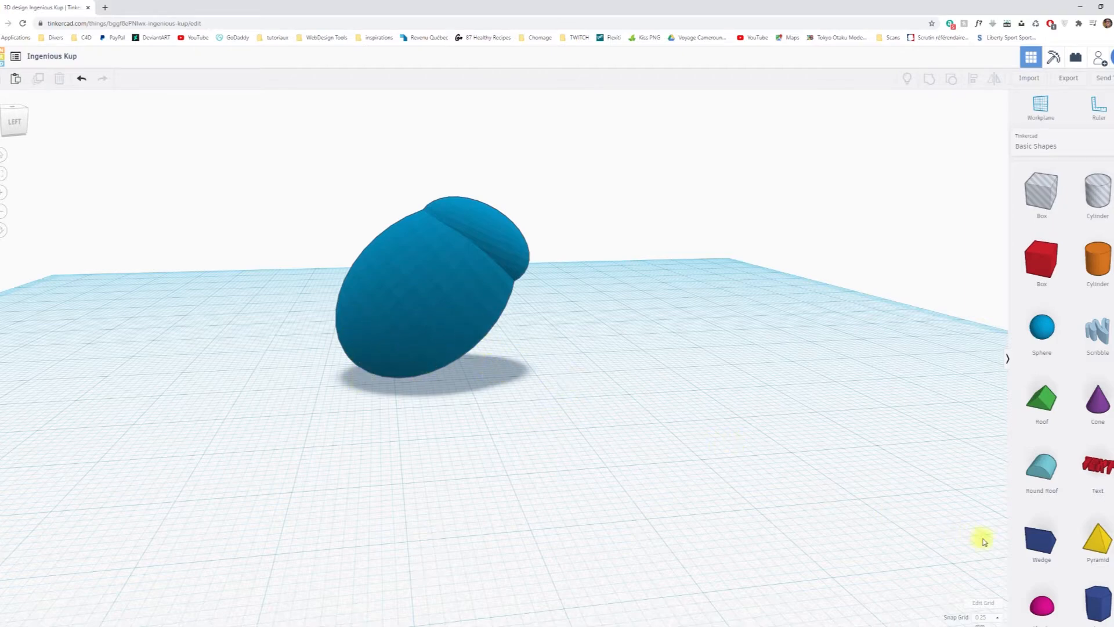
scroll(1049, 529, down, 4)
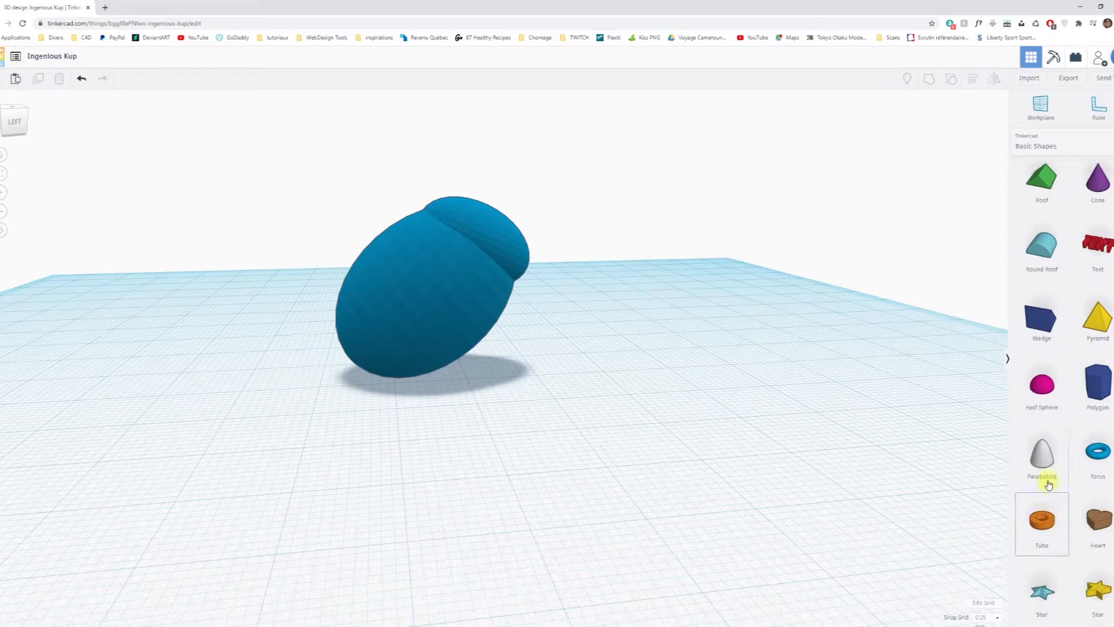
drag(1040, 389, 633, 447)
right_drag(709, 427, 432, 430)
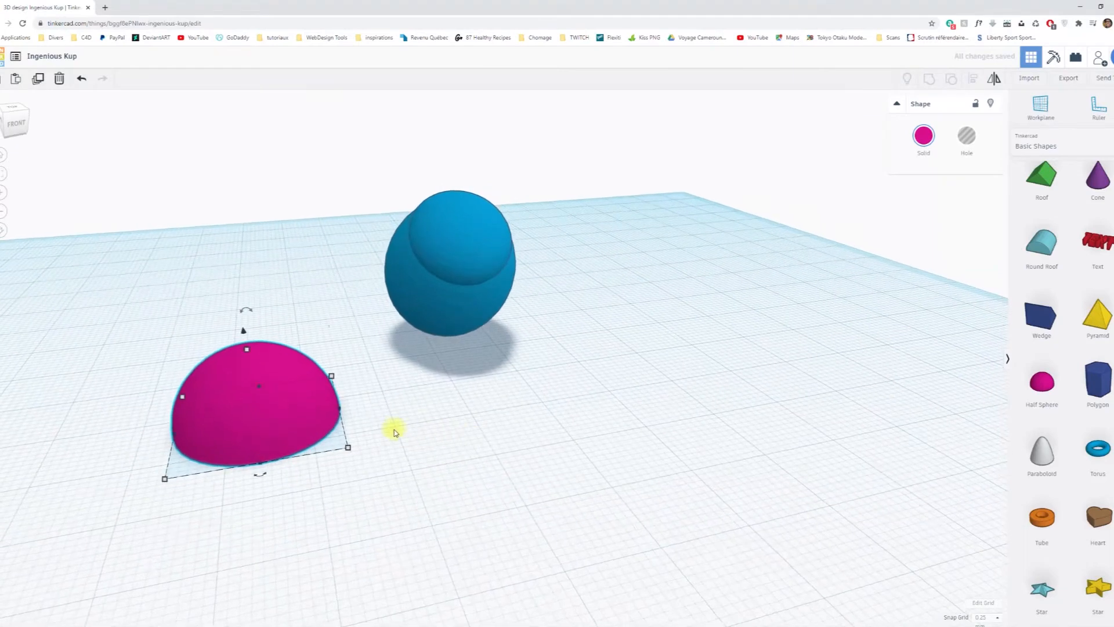
Rotate the half sphere so its flat face slants upward, facing the body.
right_drag(350, 427, 348, 414)
drag(249, 294, 195, 390)
right_drag(278, 472, 542, 489)
drag(641, 466, 390, 458)
right_drag(480, 445, 323, 423)
Move the half sphere close to the side of the body.
click(243, 329)
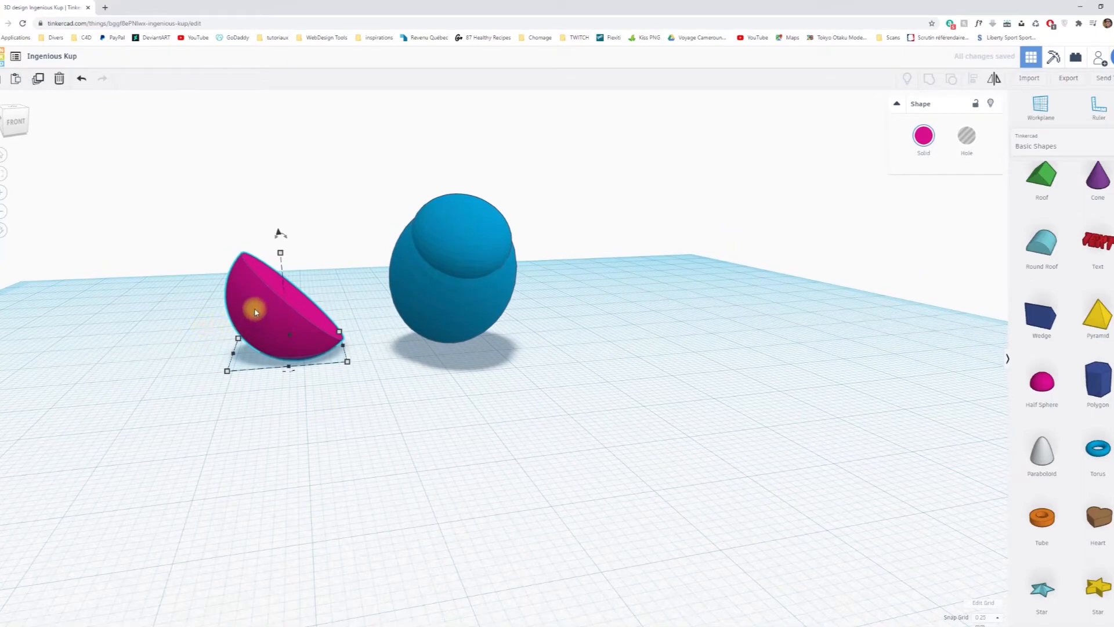
drag(255, 311, 379, 332)
right_drag(379, 333, 498, 417)
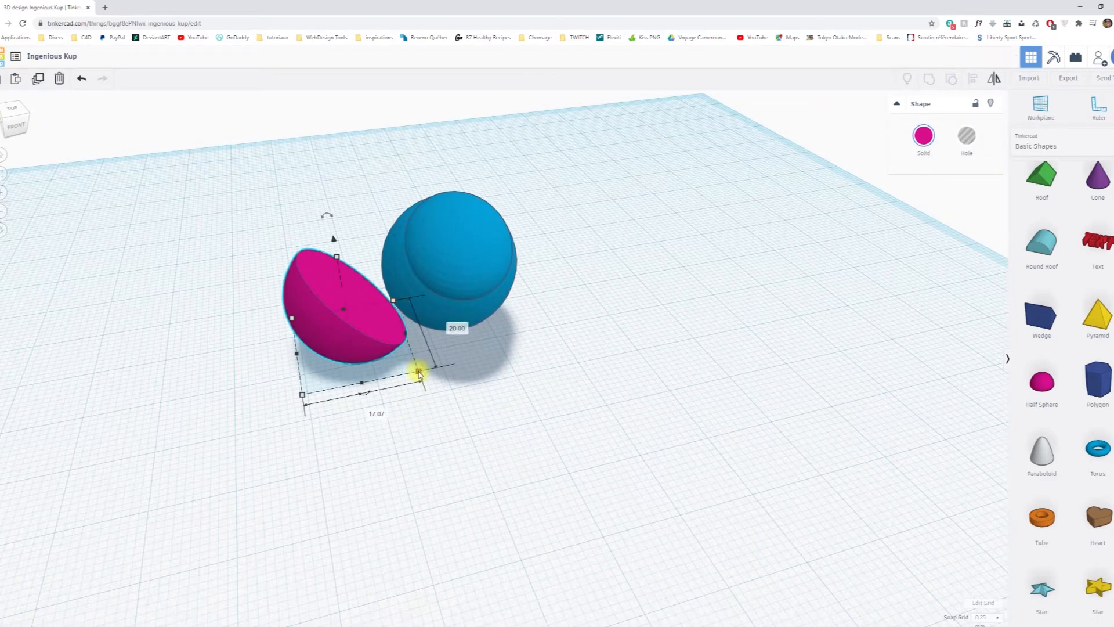
mouse_move(419, 372)
mouse_down()
mouse_move(395, 354)
mouse_move(406, 360)
mouse_up()
right_drag(530, 392, 417, 415)
key(ctrl+z)
Scale the half sphere proportionally to 8.54 × 10 mm and move it about 4.75 mm toward the rear of the body.
shift+drag(419, 355, 394, 329)
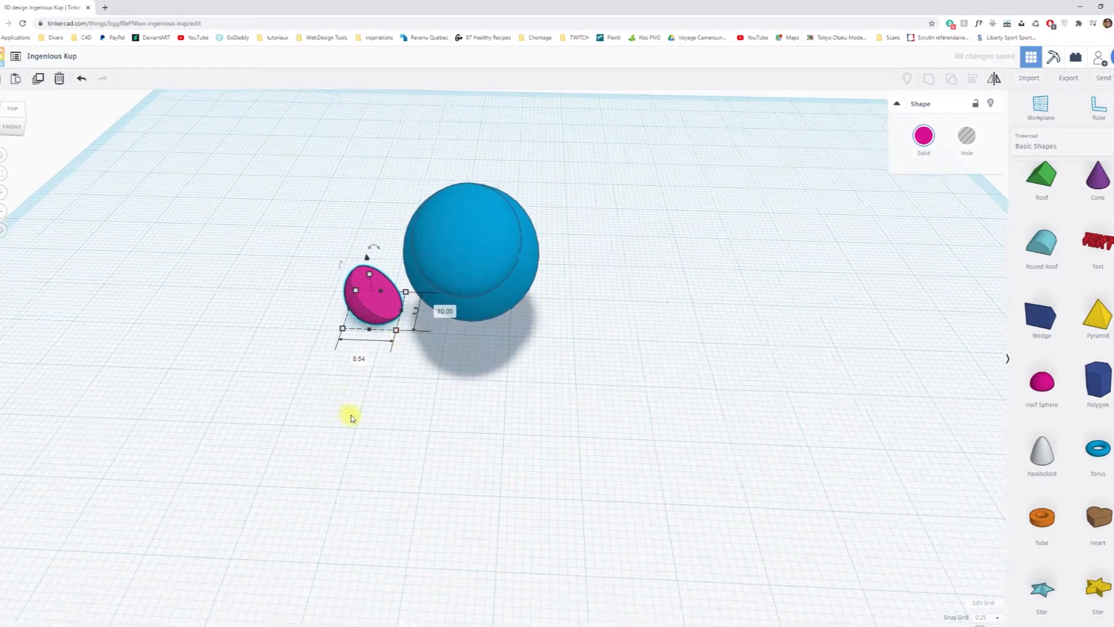
scroll(350, 418, up, 4)
right_drag(289, 420, 618, 467)
drag(483, 423, 410, 423)
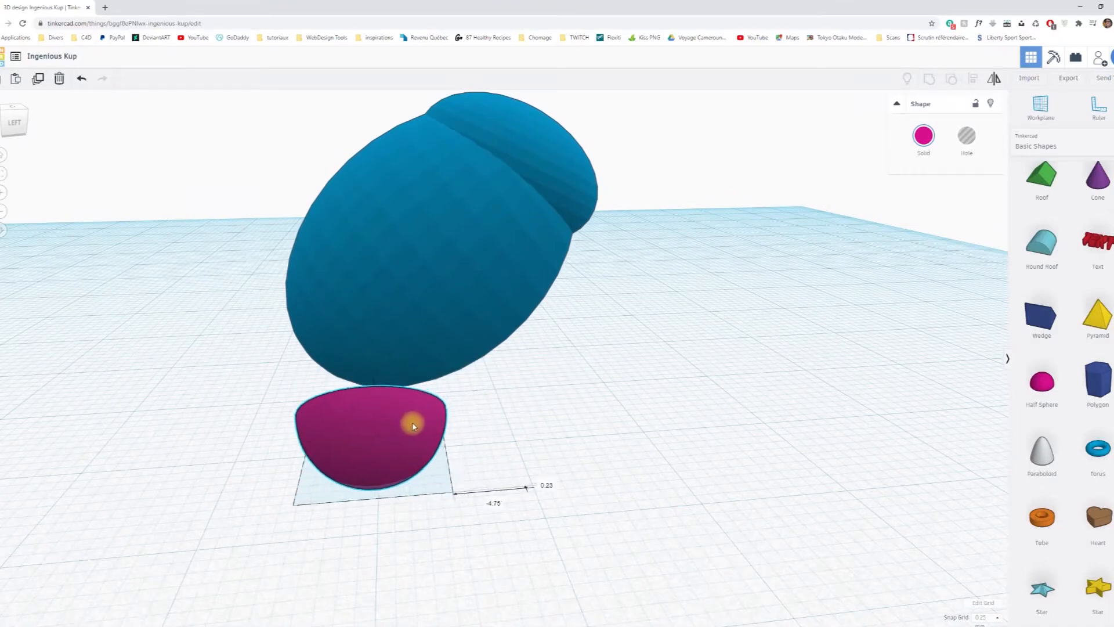
Raise the half sphere until its lowest point rests on the workplane at height 0.
right_drag(505, 430, 282, 424)
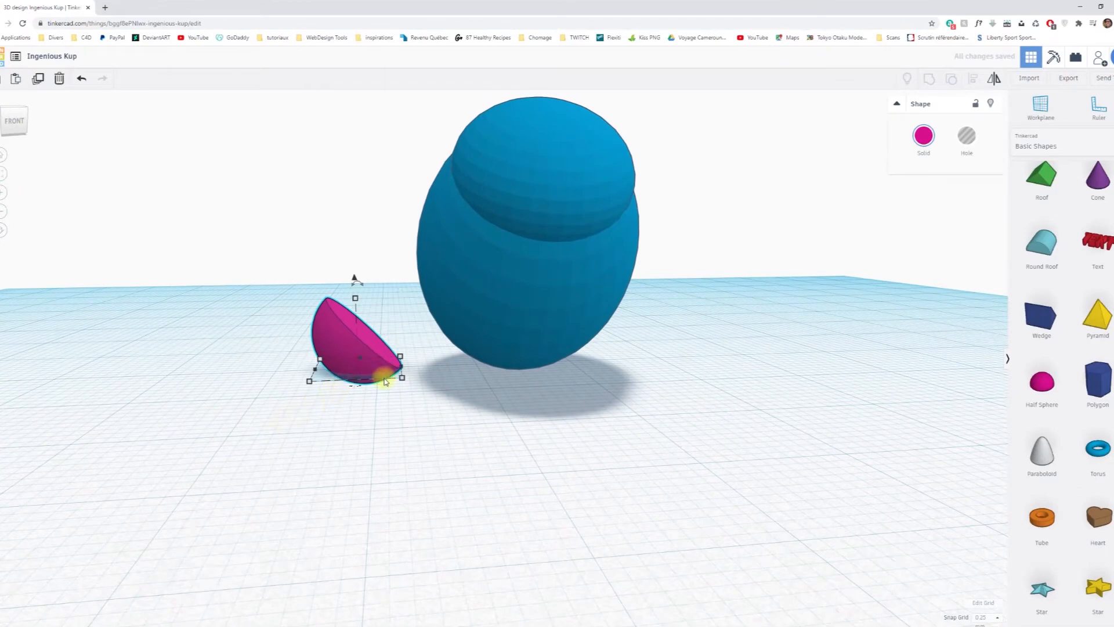
right_drag(441, 479, 432, 425)
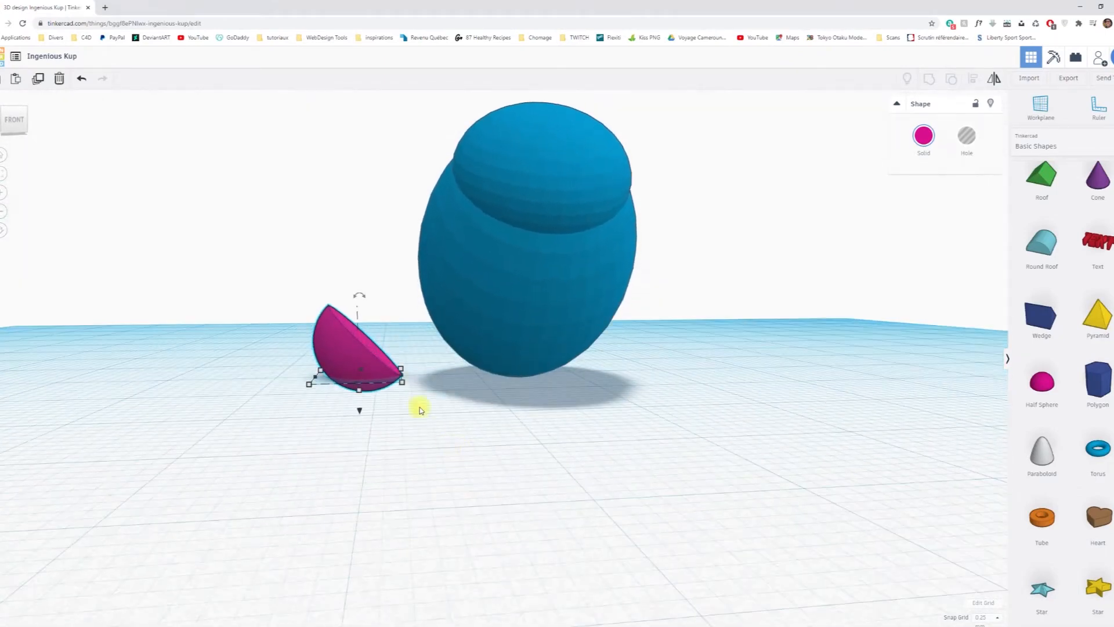
click(359, 412)
click(361, 352)
drag(360, 411, 360, 397)
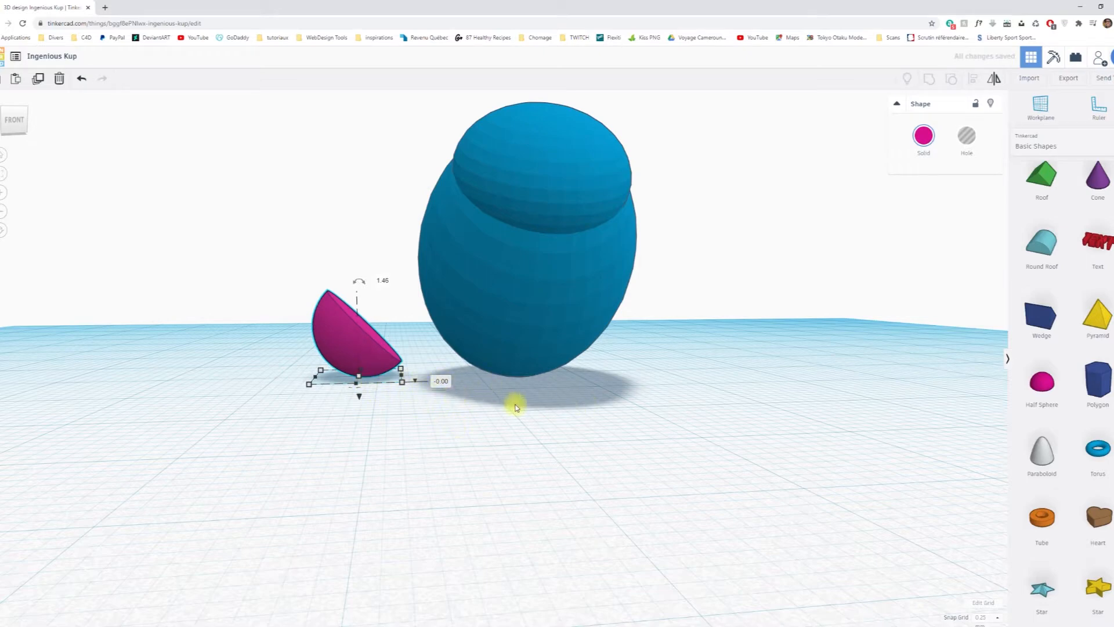
Move the half sphere sideways until it is partly embedded in the lower side of the body.
key(Right)
key(Right)
key(Right)
key(Right)
key(Right)
key(Right)
key(Right)
key(Right)
key(Right)
key(Right)
key(Right)
key(Right)
key(Right)
key(Right)
key(Right)
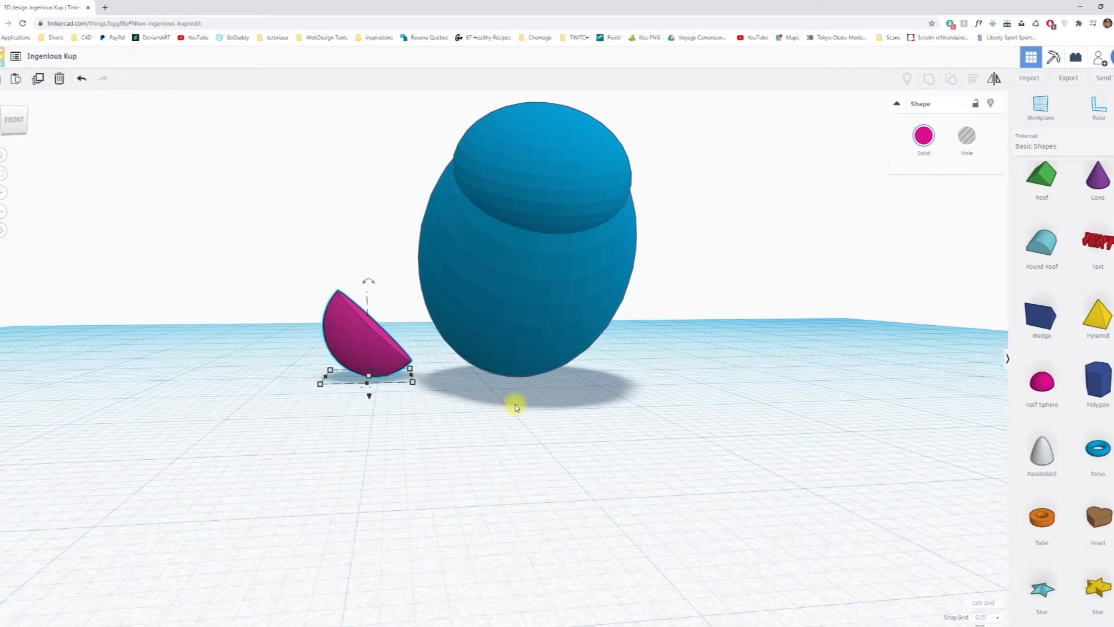
key(Right)
key(Right)
key(Right)
key(Right)
key(Right)
key(Right)
key(Right)
key(Right)
key(Right)
key(Right)
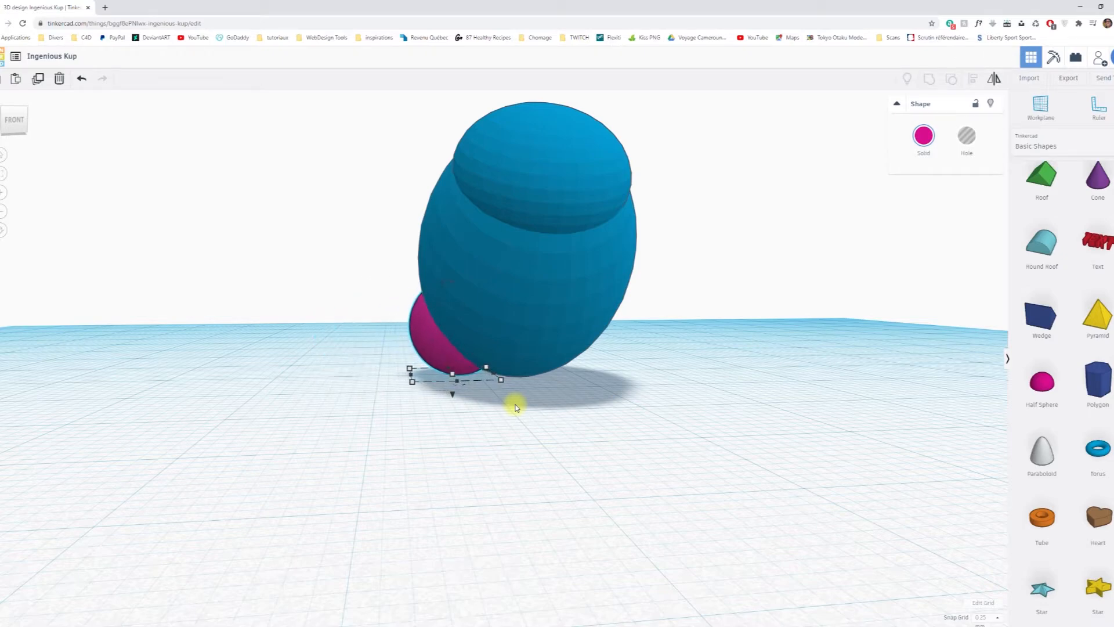
Rotate the half sphere 22.5° so its flat face stands steeper against the body.
right_drag(346, 471, 657, 438)
drag(535, 286, 514, 275)
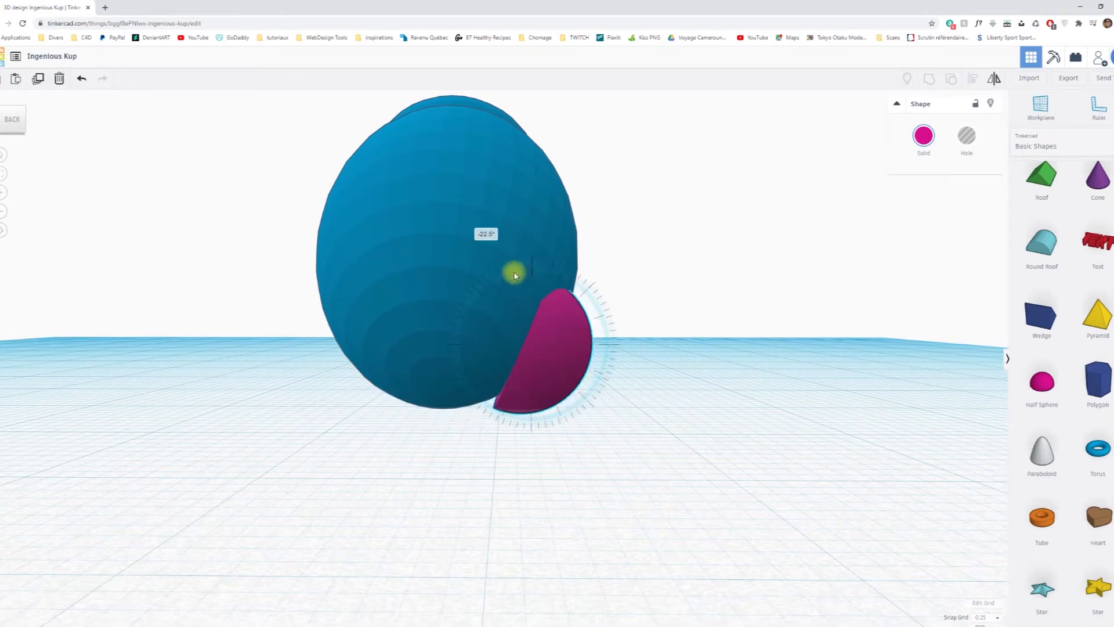
drag(518, 276, 519, 276)
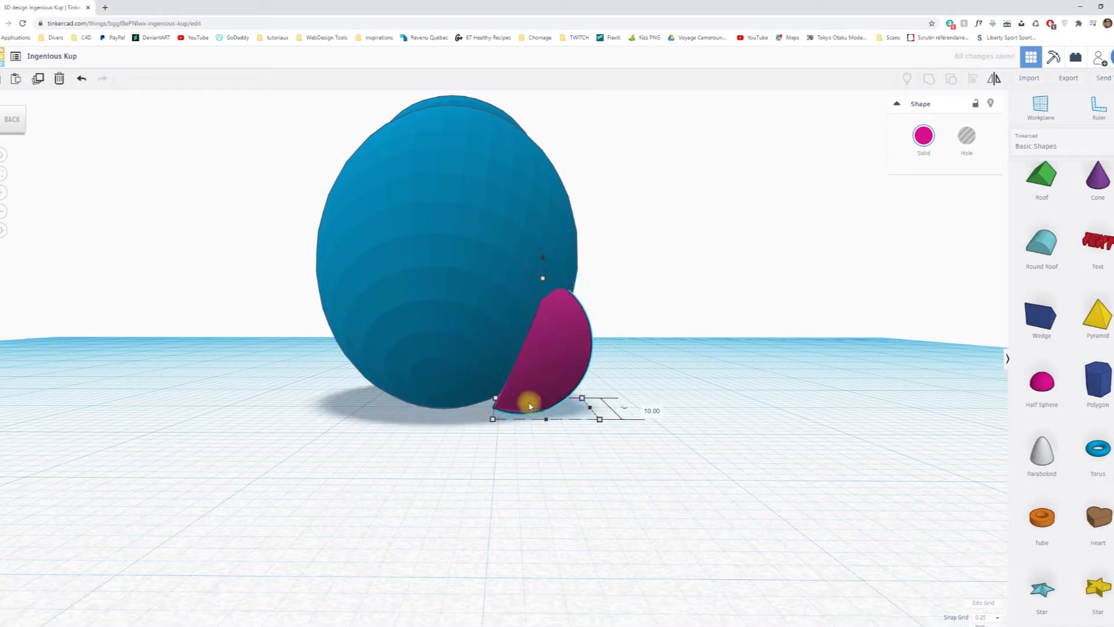
Rotate the half sphere by 16° so its flat face leans against the body's lower side.
drag(540, 273, 556, 275)
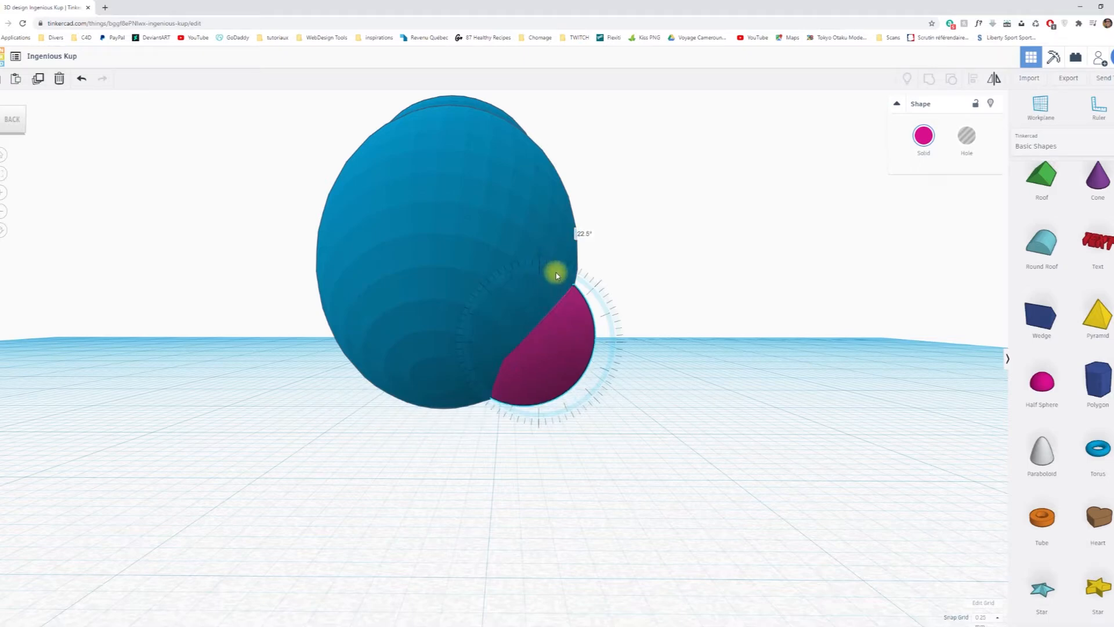
drag(556, 275, 553, 274)
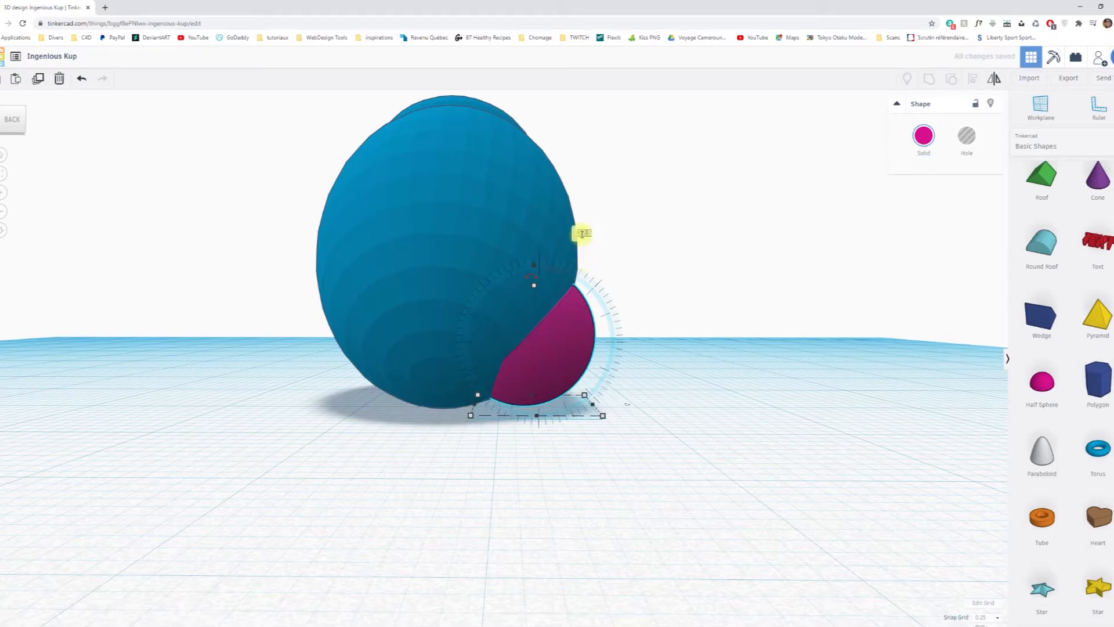
drag(583, 234, 583, 237)
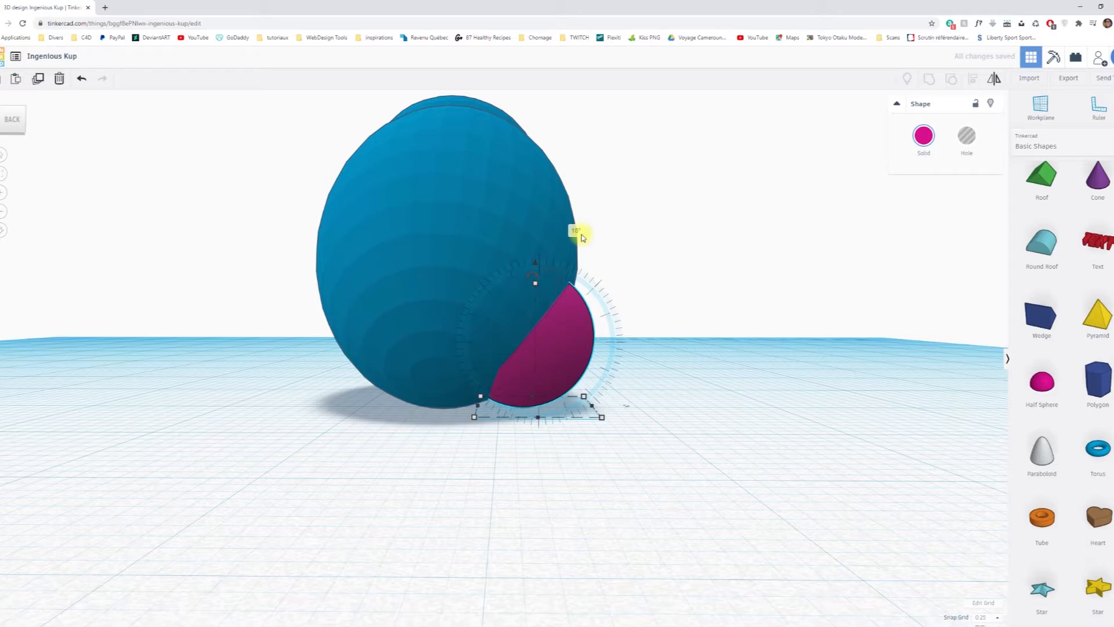
drag(582, 233, 583, 238)
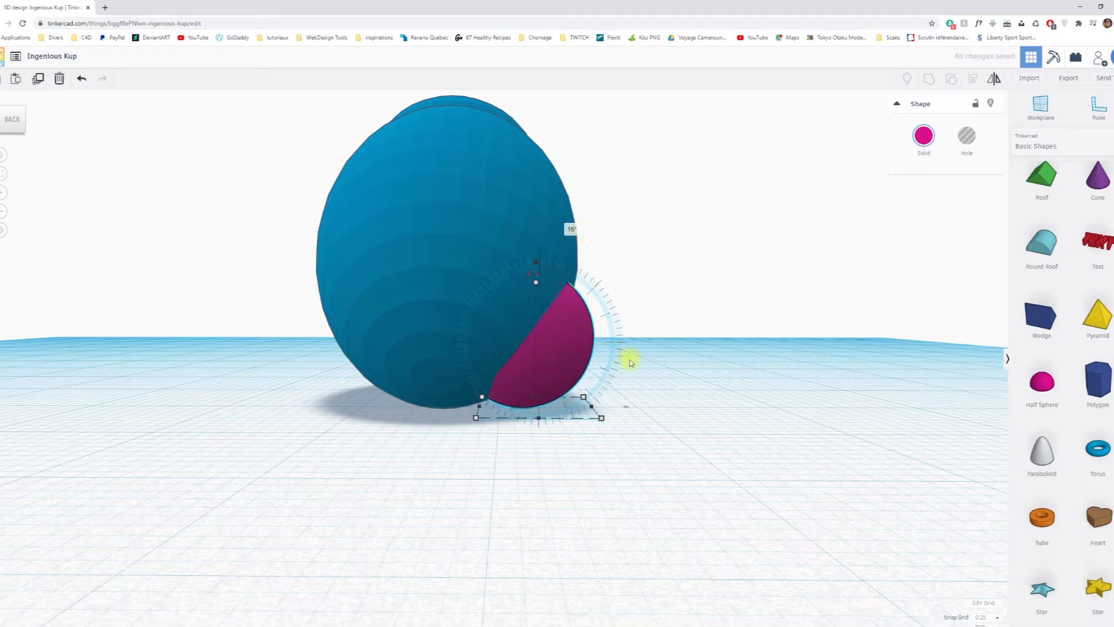
Move the half sphere slightly toward the front of the body along its lower side.
right_drag(703, 390, 485, 406)
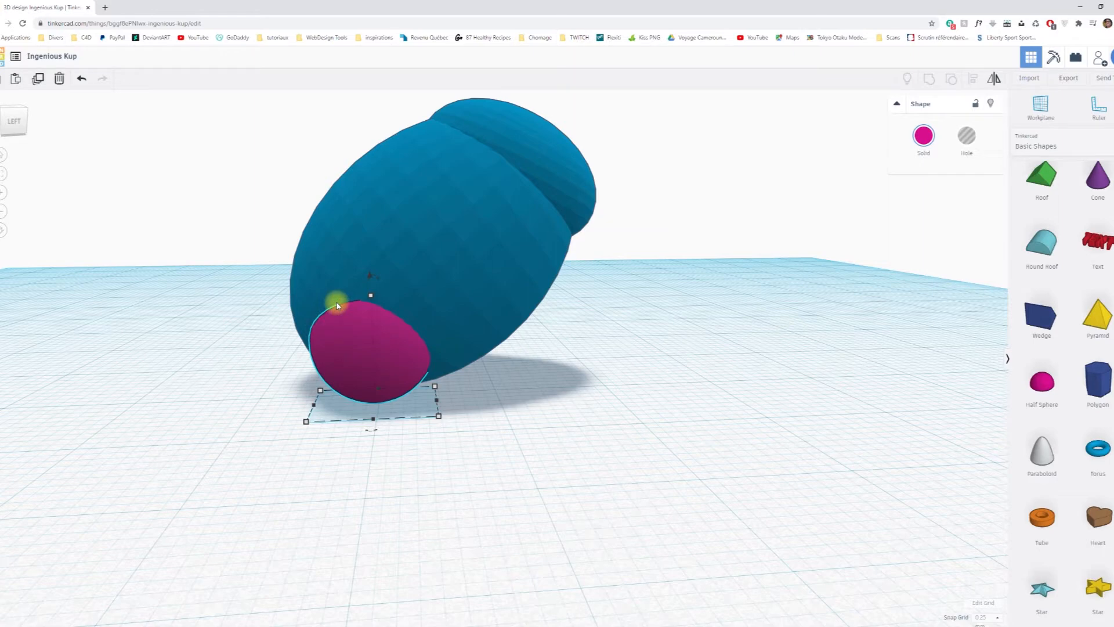
key(Right)
key(Right)
key(Right)
key(Right)
key(Right)
key(Right)
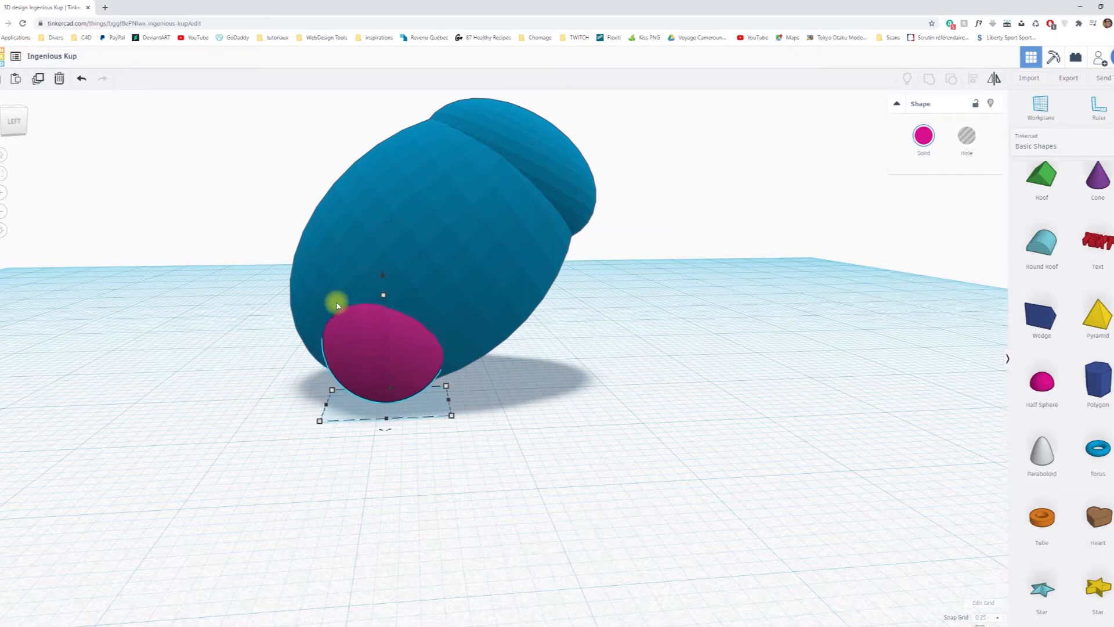
key(Left)
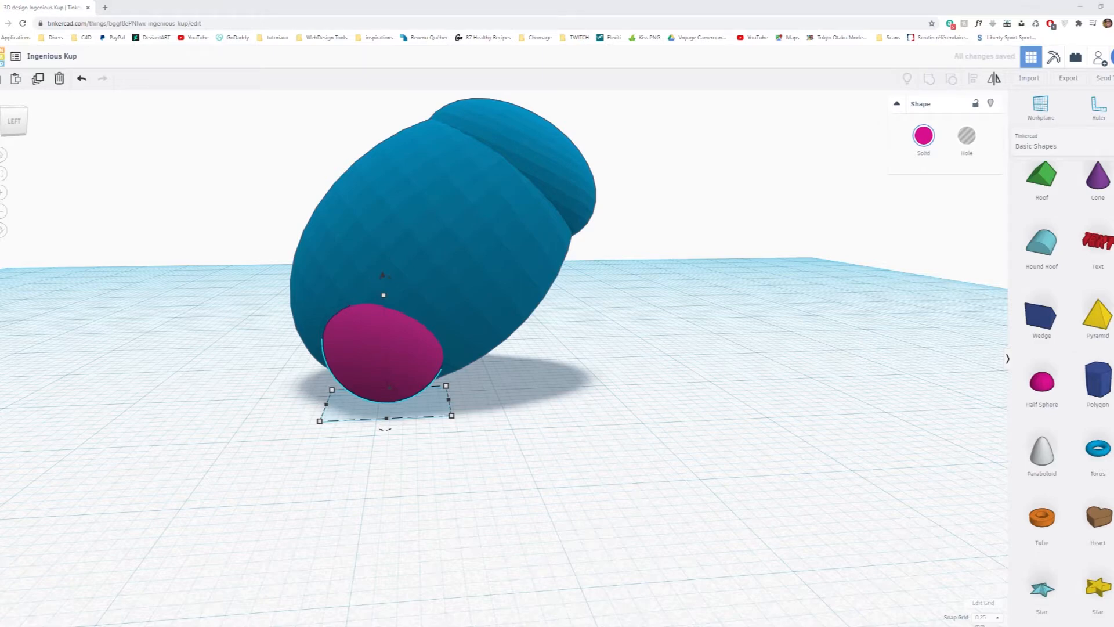
Enlarge the half sphere proportionally to about 11.52 mm long and shift it slightly inward into the body.
right_drag(663, 390, 621, 377)
drag(452, 409, 454, 414)
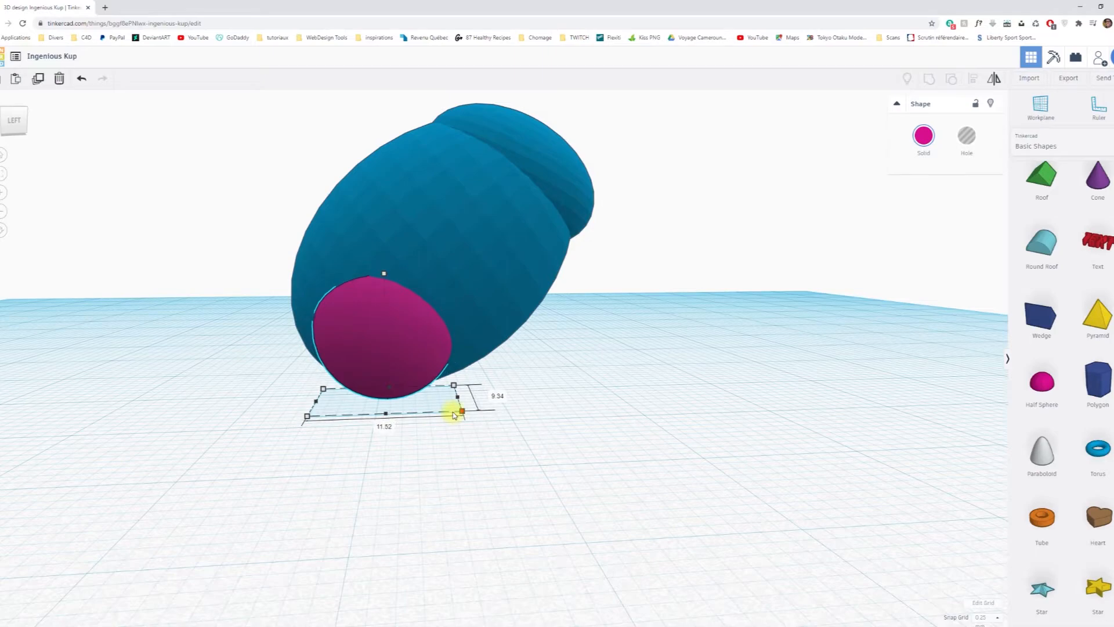
right_drag(547, 412, 778, 380)
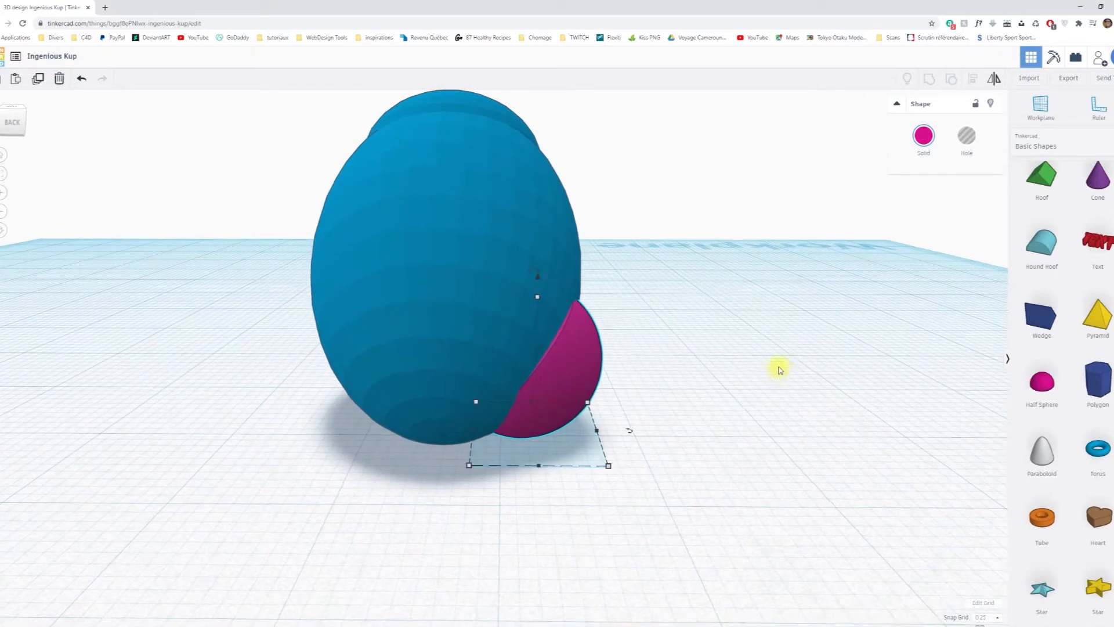
key(Left)
key(Left)
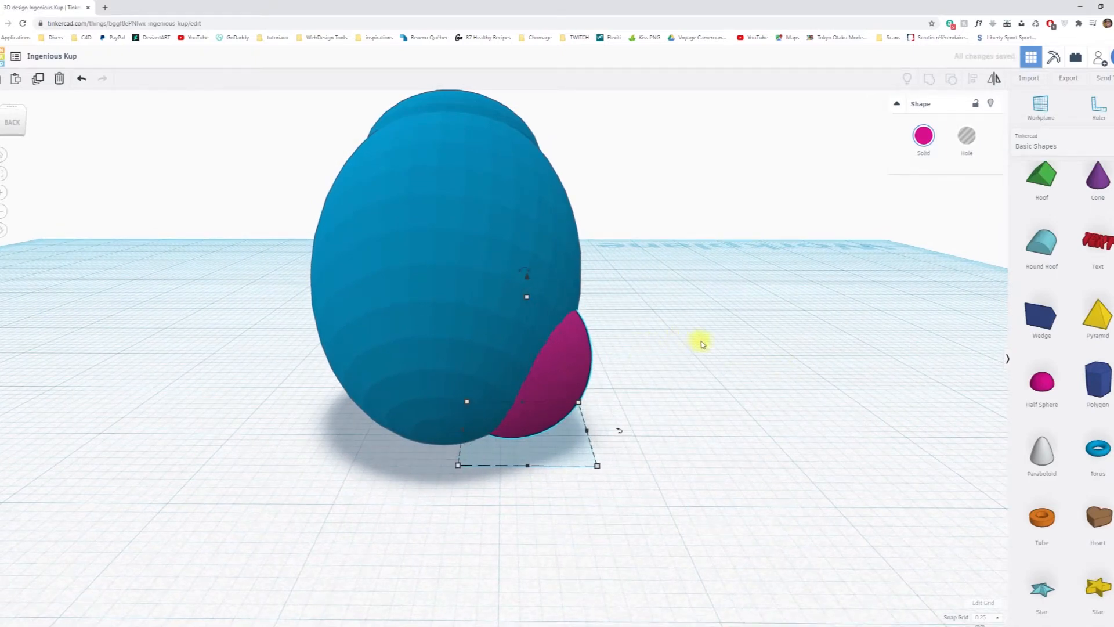
Duplicate the half sphere in place and mirror the copy from side to side.
right_drag(808, 341, 219, 329)
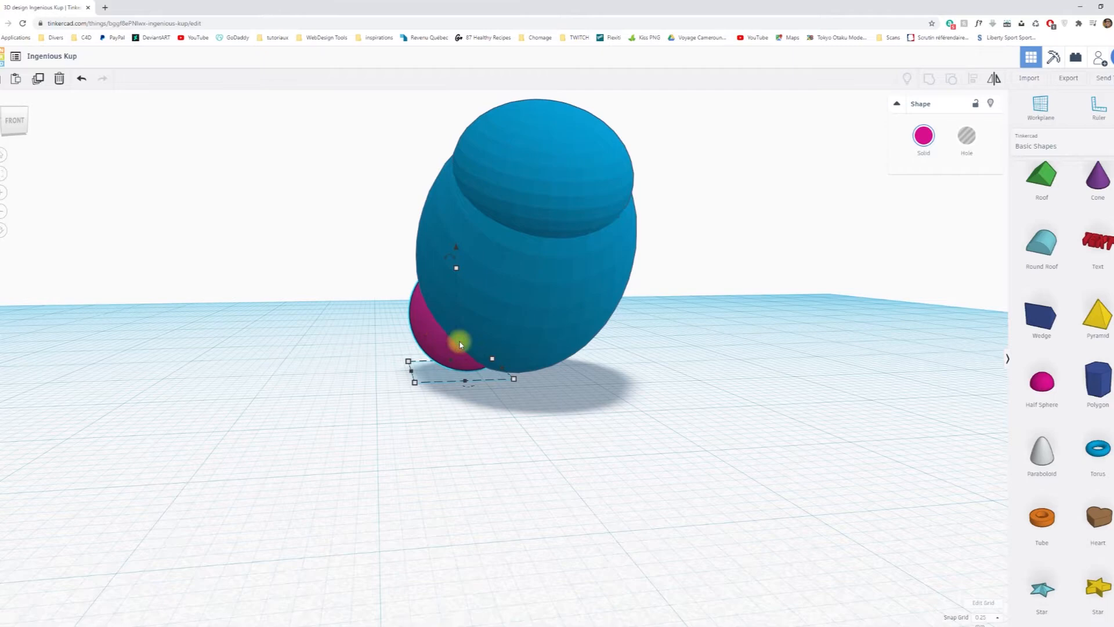
right_drag(708, 394, 355, 301)
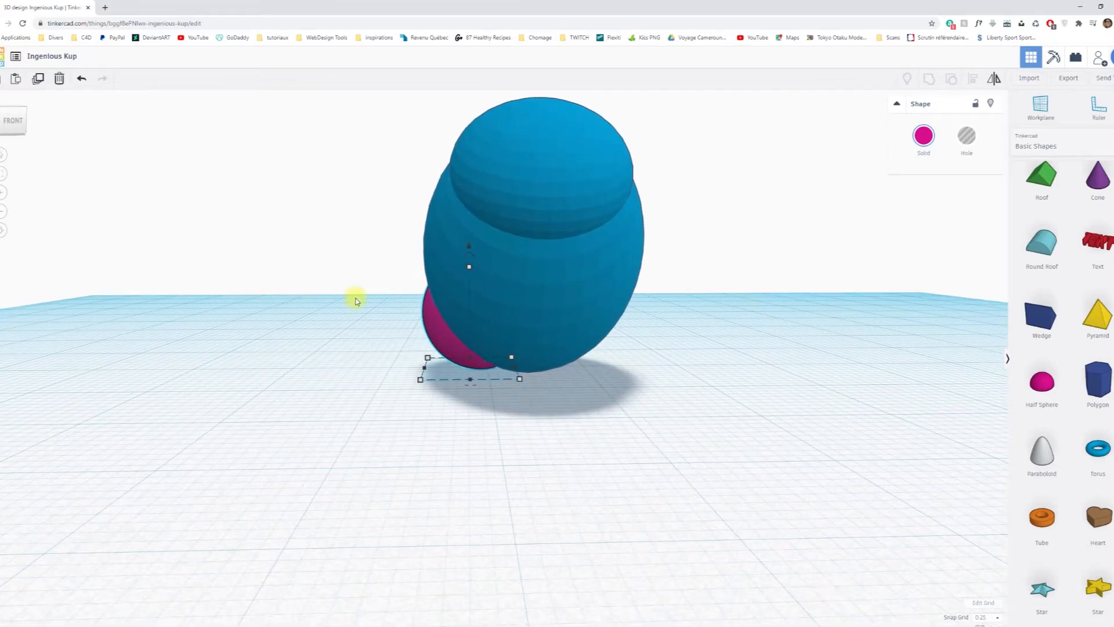
key(ctrl+d)
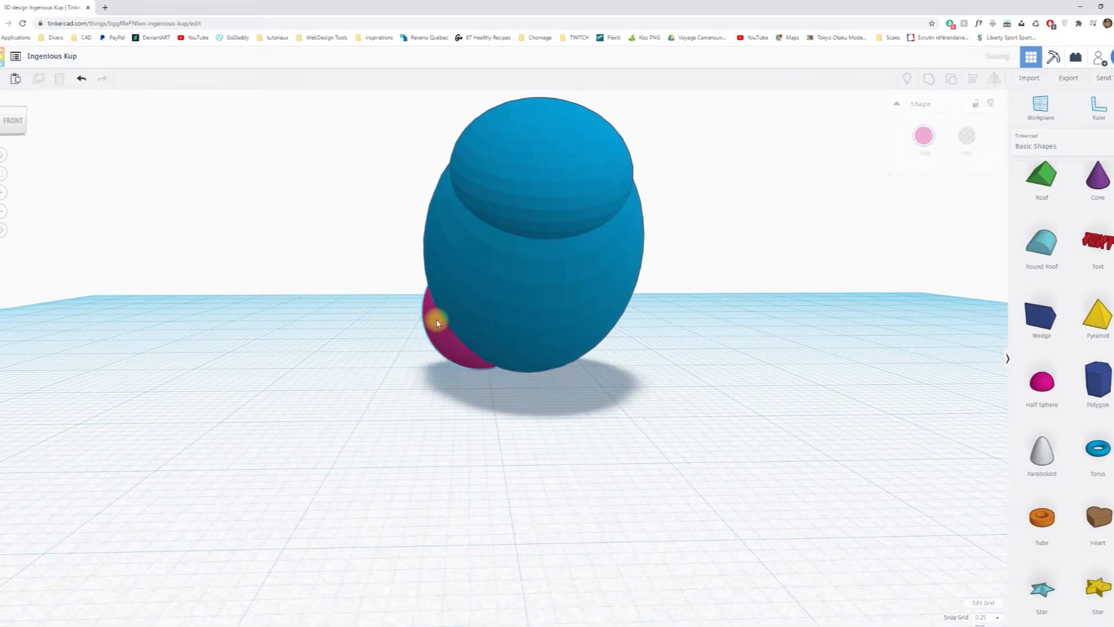
right_drag(303, 374, 337, 371)
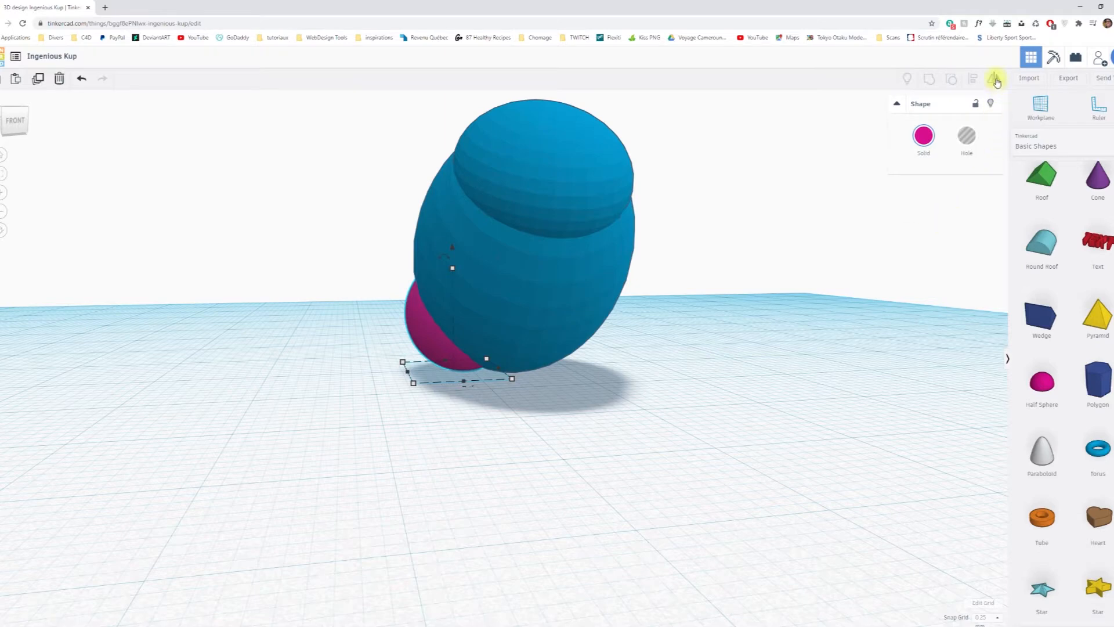
click(995, 79)
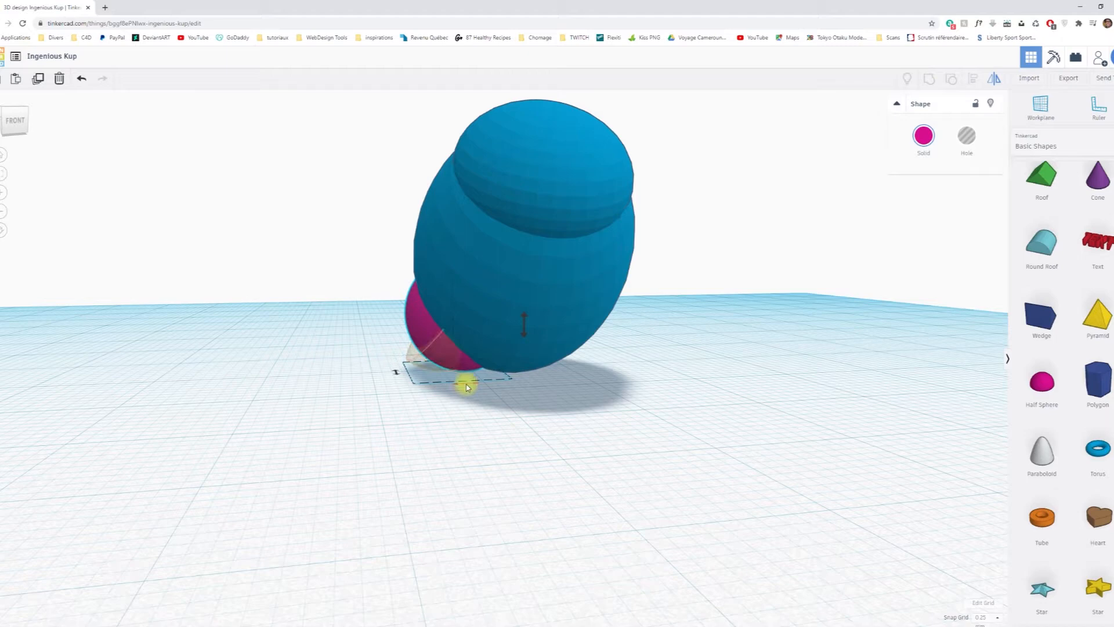
right_drag(564, 450, 528, 455)
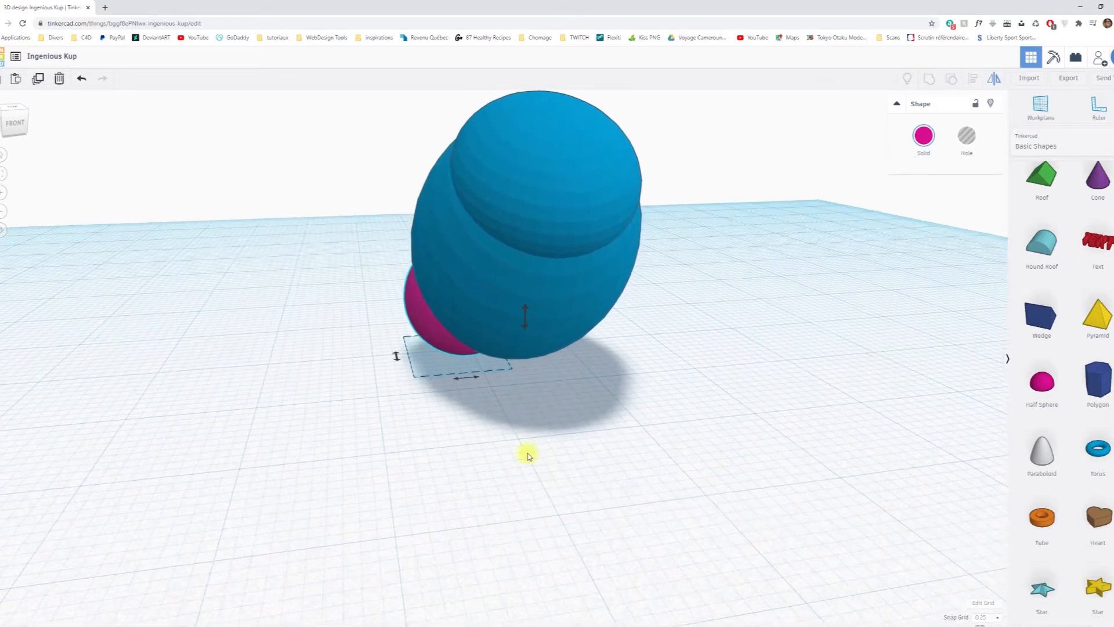
click(472, 380)
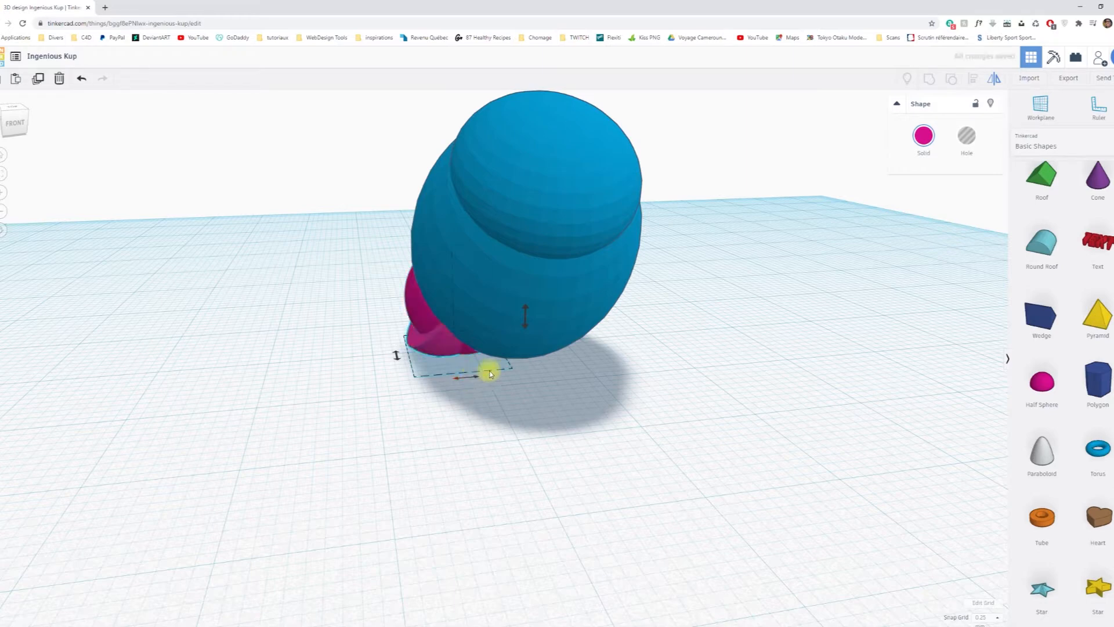
Move the mirrored half sphere across to the opposite side of the body, symmetrical to the first one.
right_drag(735, 291, 526, 328)
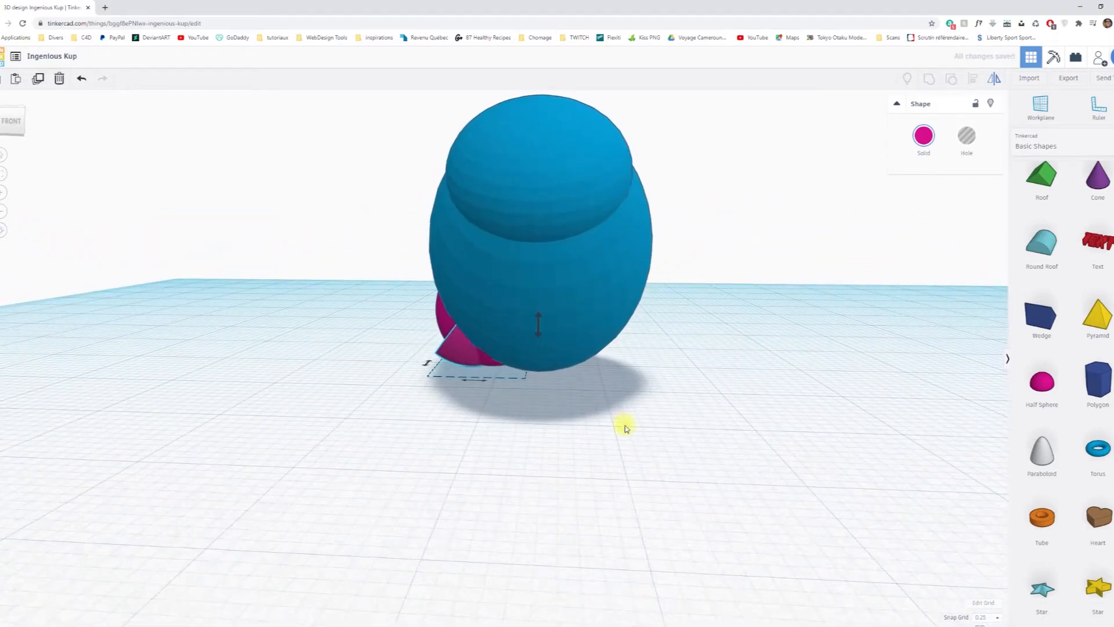
click(452, 350)
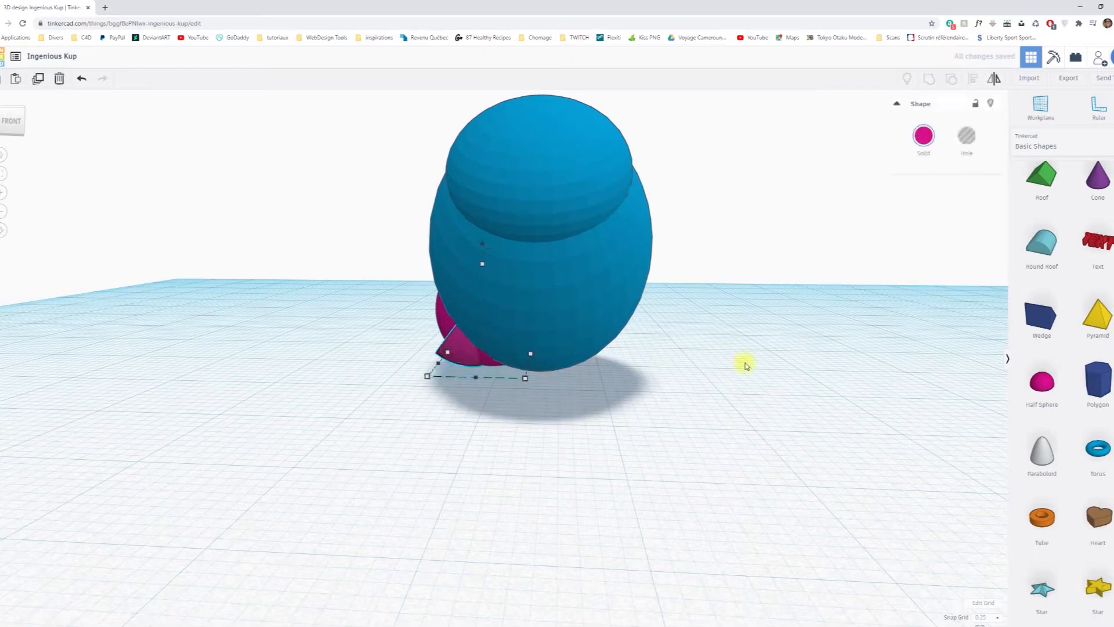
key(Right)
key(Right)
key(Right)
key(Right)
key(Right)
key(Right)
key(Right)
key(Right)
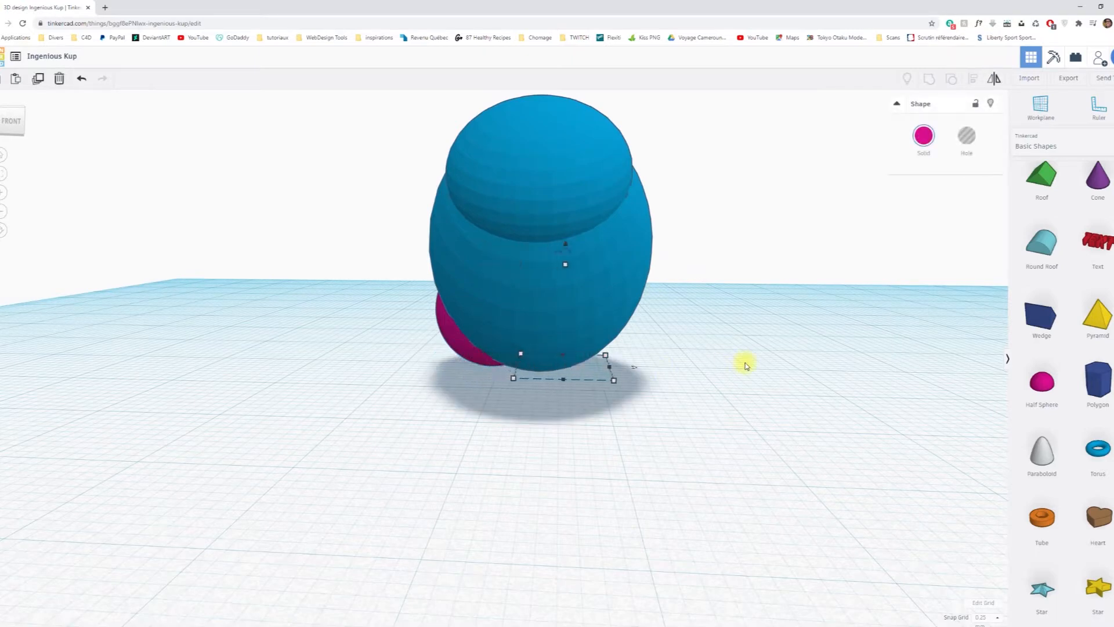
key(Right)
key(Right)
key(Right)
key(Right)
key(Right)
key(Left)
key(Left)
Place a new half sphere in front of the rabbit and scale it proportionally to 6.50 × 6.50 mm.
right_drag(674, 419, 369, 412)
right_drag(714, 435, 695, 466)
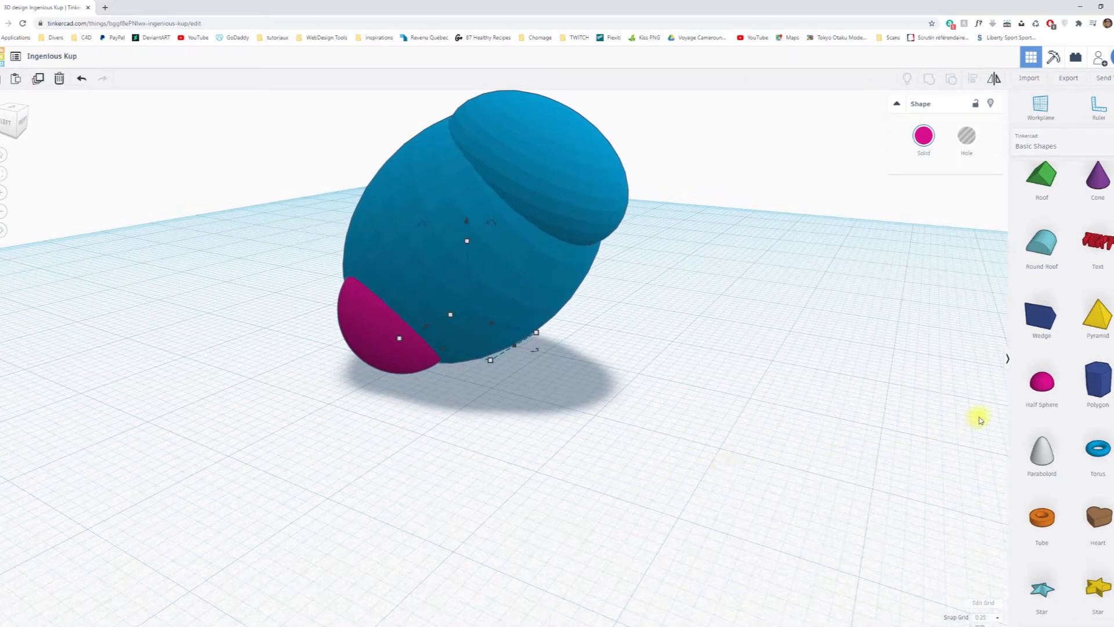
drag(1042, 383, 531, 466)
right_drag(795, 449, 529, 450)
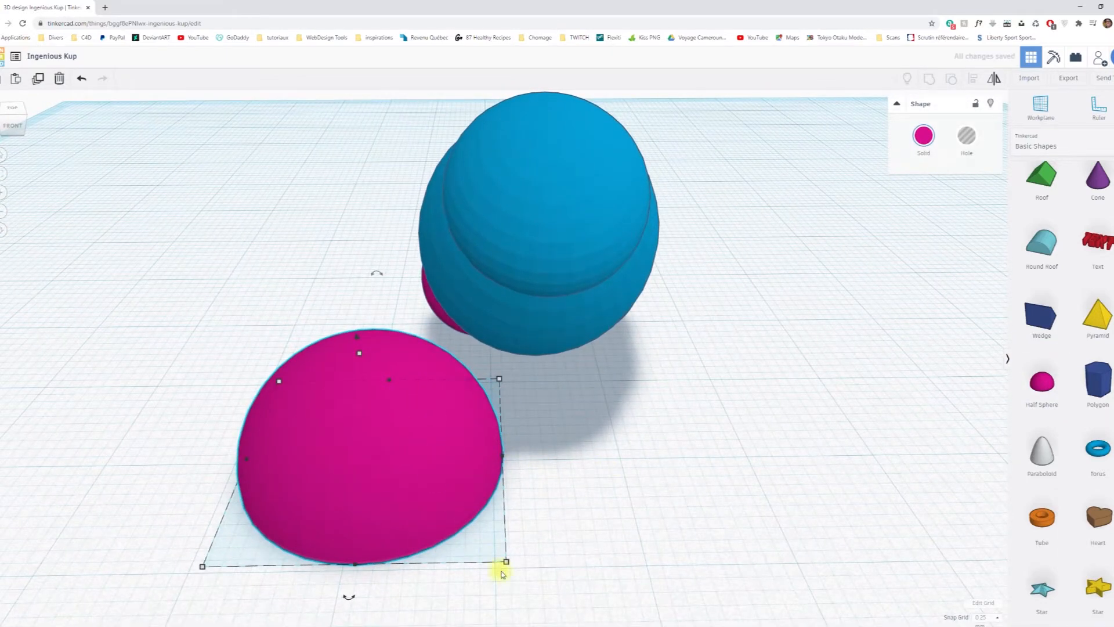
drag(507, 561, 426, 497)
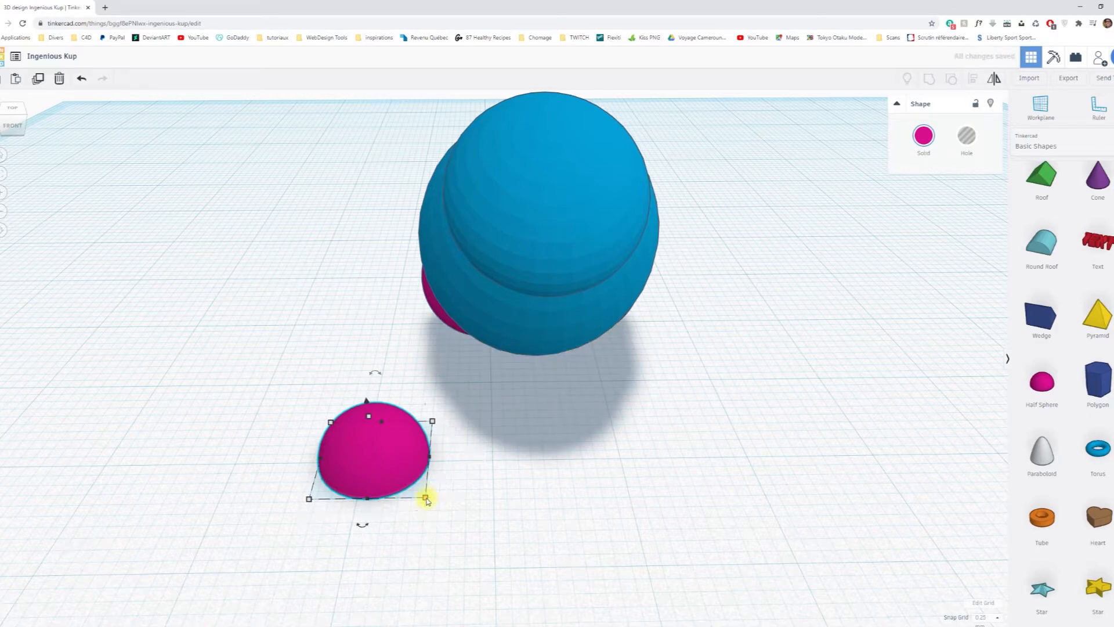
mouse_move(426, 497)
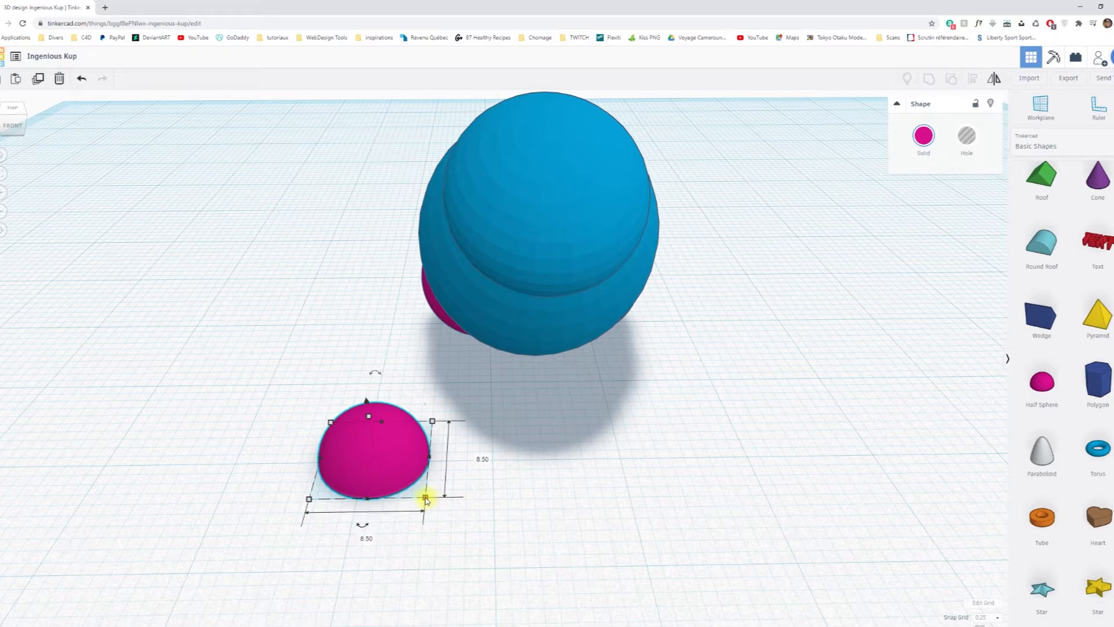
mouse_move(426, 498)
mouse_down()
mouse_move(395, 470)
mouse_move(441, 507)
mouse_move(415, 491)
mouse_up()
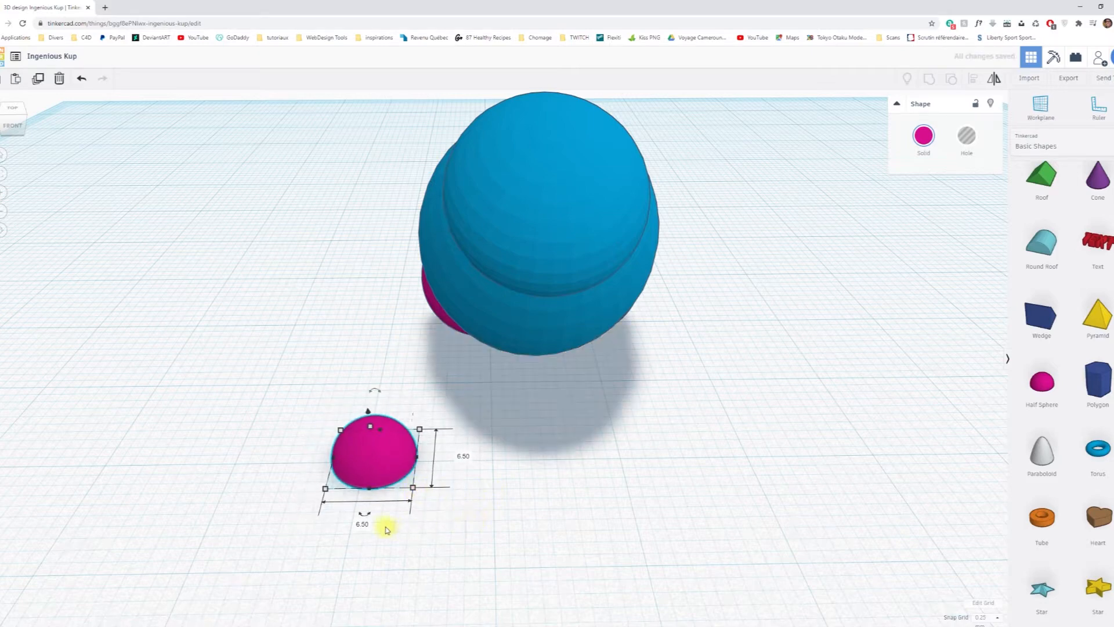
click(537, 497)
Narrow the small half sphere to 3.75 mm wide to form an elongated foot.
right_drag(412, 522, 419, 489)
click(375, 415)
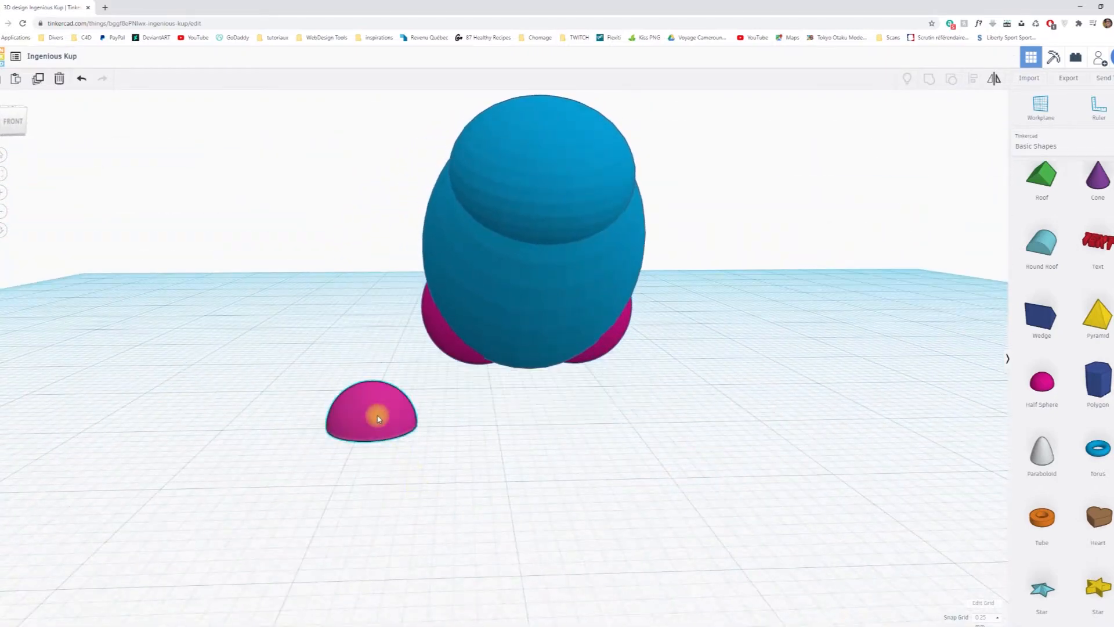
drag(373, 387, 373, 399)
right_drag(377, 402, 500, 497)
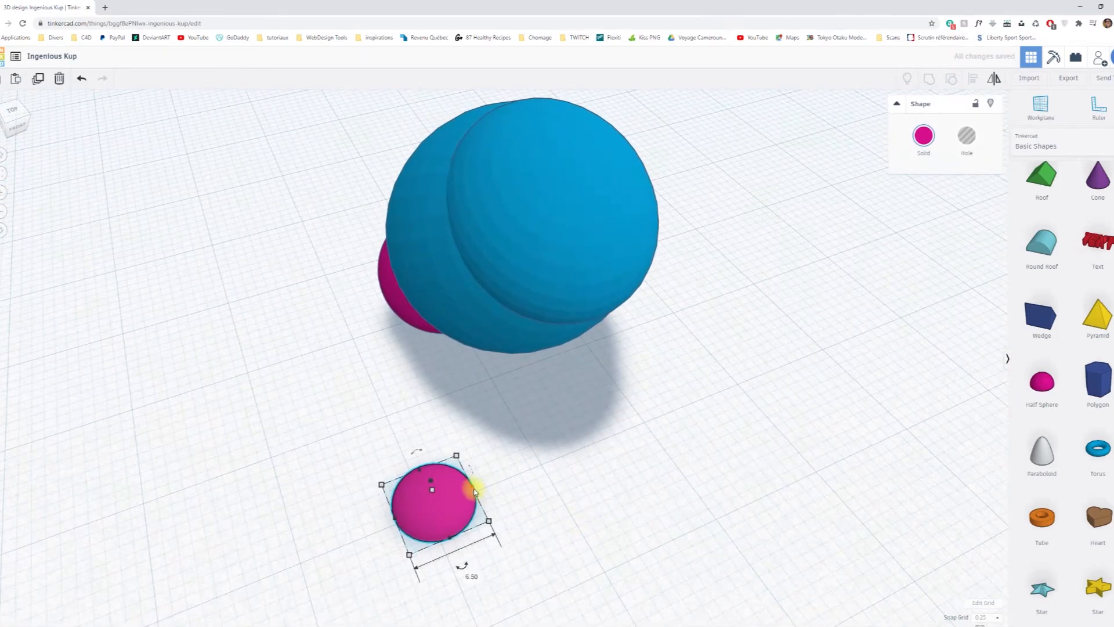
drag(475, 490, 442, 504)
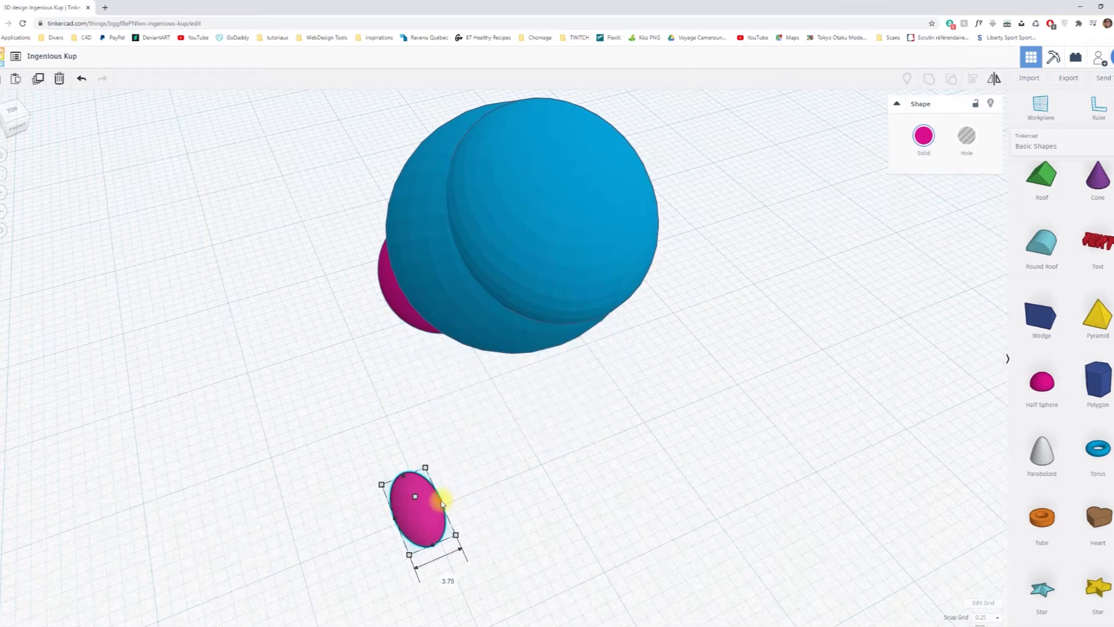
Rotate the small half sphere about its vertical axis so the foot points diagonally outward.
right_drag(529, 544, 442, 519)
mouse_move(395, 517)
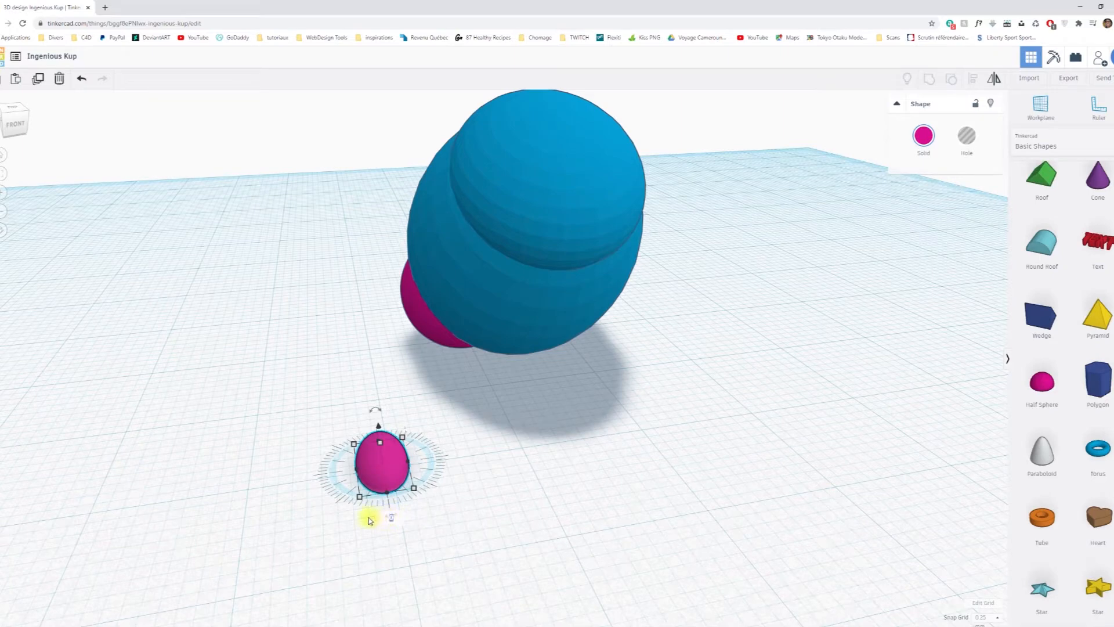
scroll(429, 532, up, 5)
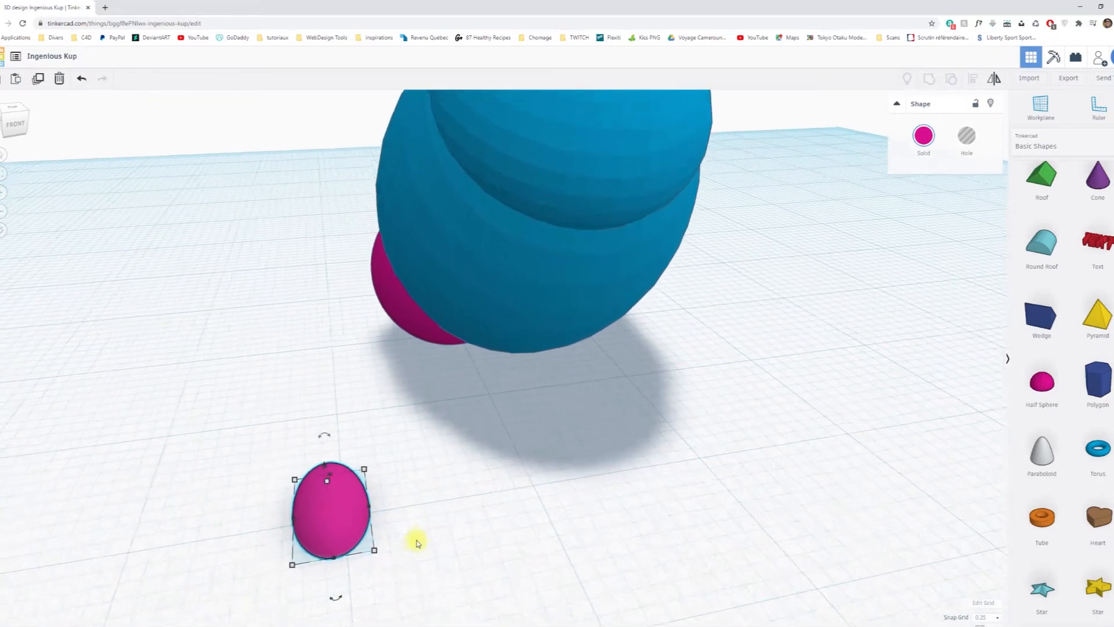
drag(377, 473, 376, 472)
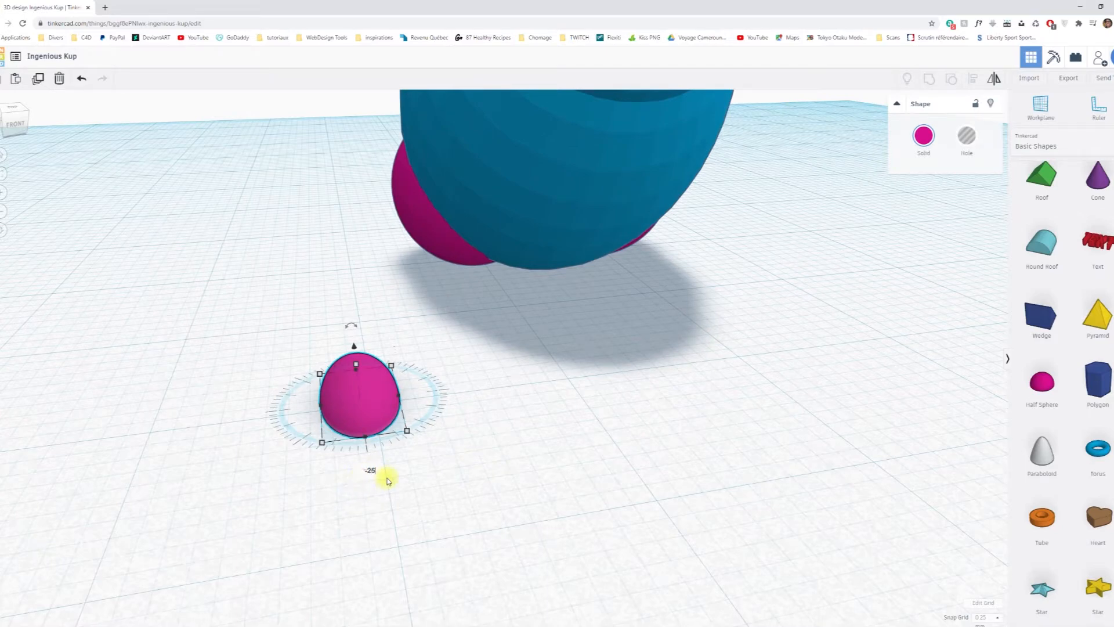
drag(388, 481, 388, 480)
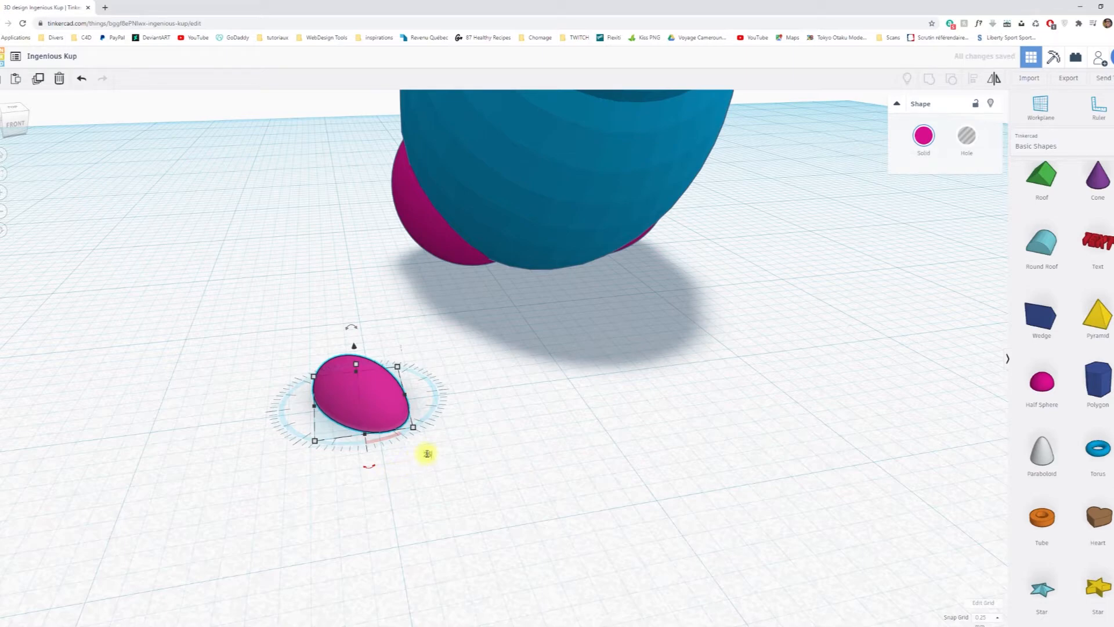
drag(428, 453, 427, 456)
click(455, 421)
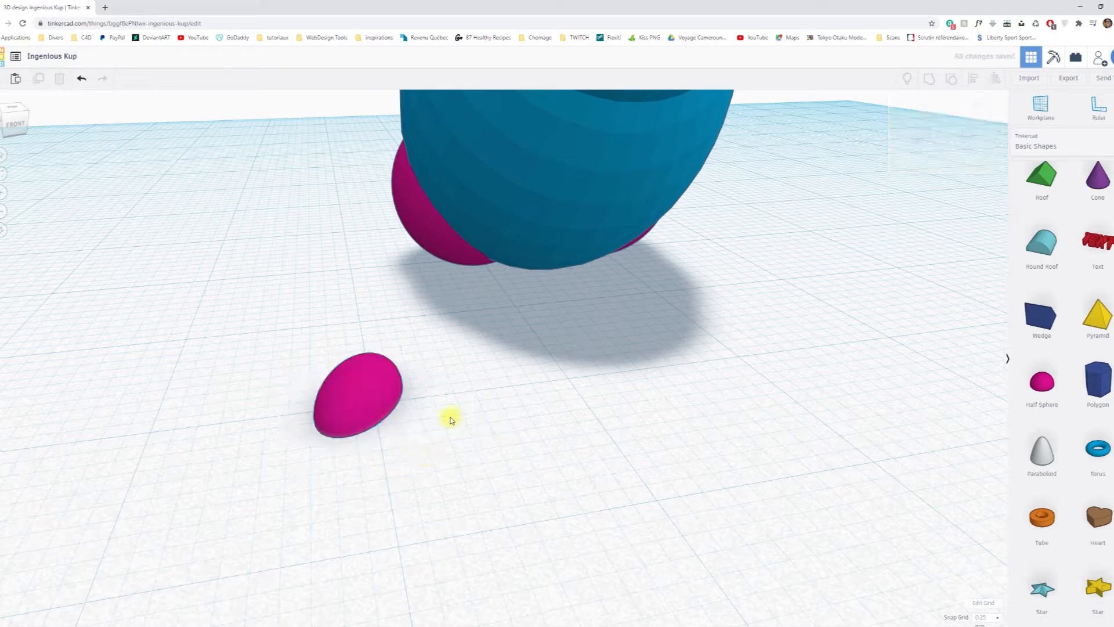
Move the foot half sphere to the front underside of one of the pink legs.
drag(358, 413, 434, 280)
right_drag(288, 393, 562, 369)
drag(374, 333, 361, 312)
Duplicate the foot in place and mirror the copy from side to side.
right_drag(535, 390, 134, 427)
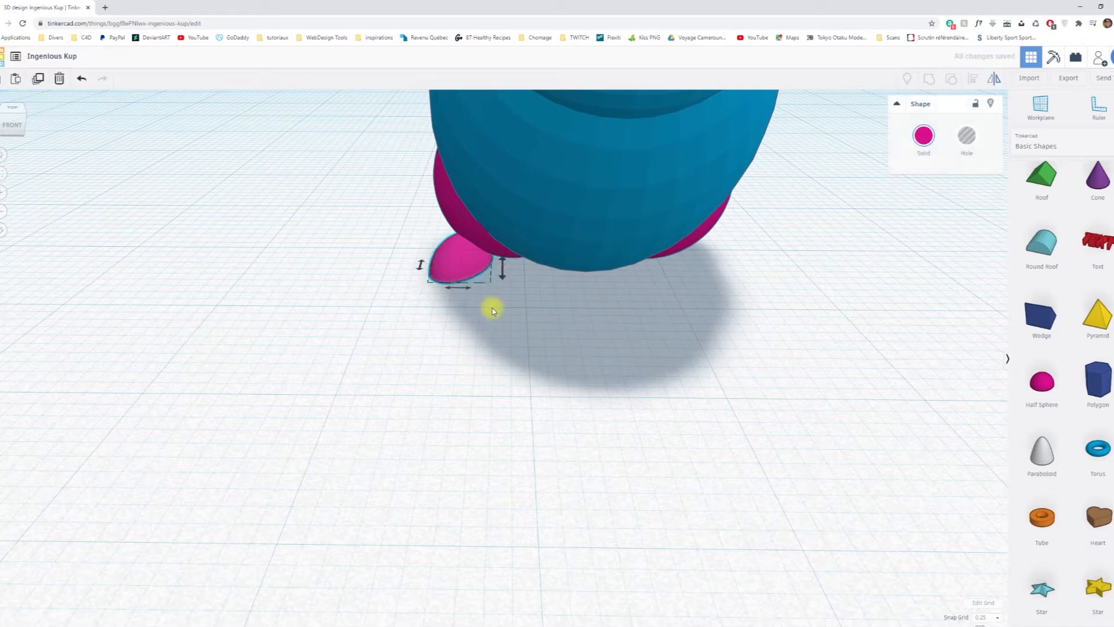
drag(473, 292, 473, 302)
click(535, 325)
click(473, 275)
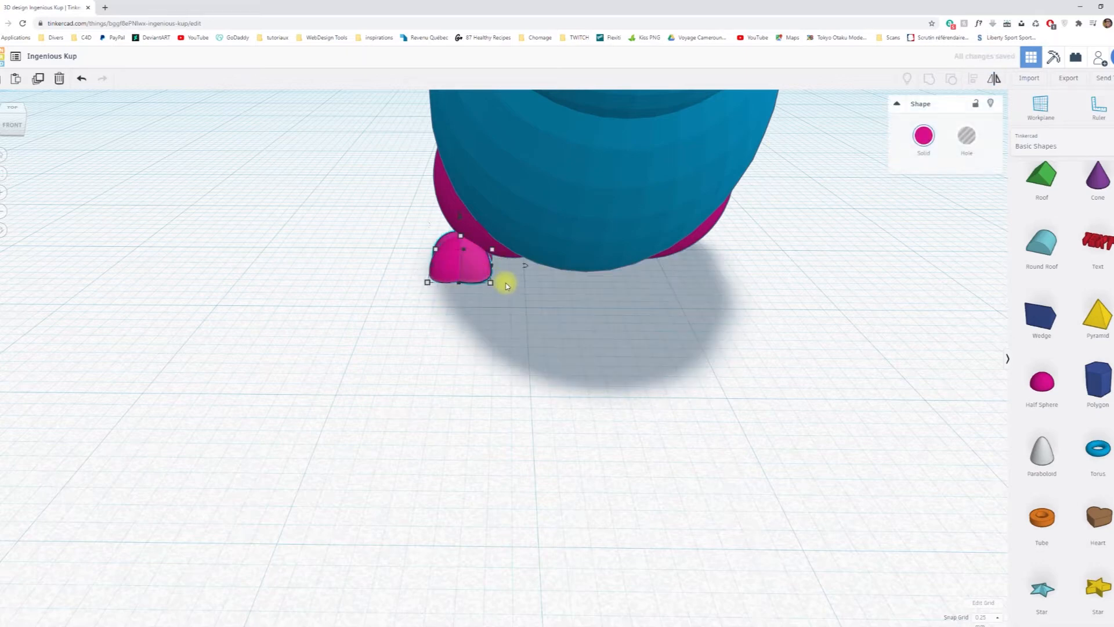
Move the mirrored foot across to the front of the opposite leg.
key(Right)
key(Right)
key(Right)
key(Right)
key(Right)
key(Right)
key(Right)
key(Right)
key(Right)
key(Right)
key(Right)
key(Right)
key(Right)
key(Right)
key(Right)
key(Right)
key(Right)
key(Right)
key(Right)
key(Right)
key(Right)
key(Right)
key(Right)
key(Right)
key(Right)
key(Right)
key(Right)
key(Right)
key(Right)
key(Right)
key(Right)
key(Right)
key(Right)
key(Right)
key(Right)
key(Right)
key(Right)
key(Right)
key(Right)
key(Right)
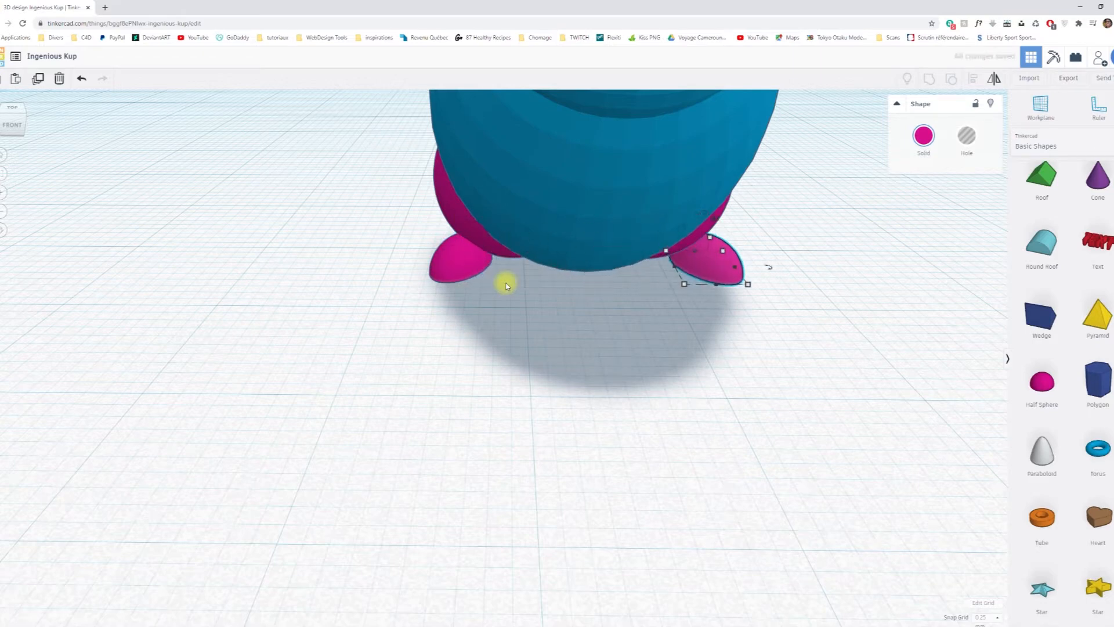
Add a paraboloid to the workplane in front of the rabbit and scale it down to front-leg size.
right_drag(646, 347, 554, 344)
scroll(617, 350, down, 5)
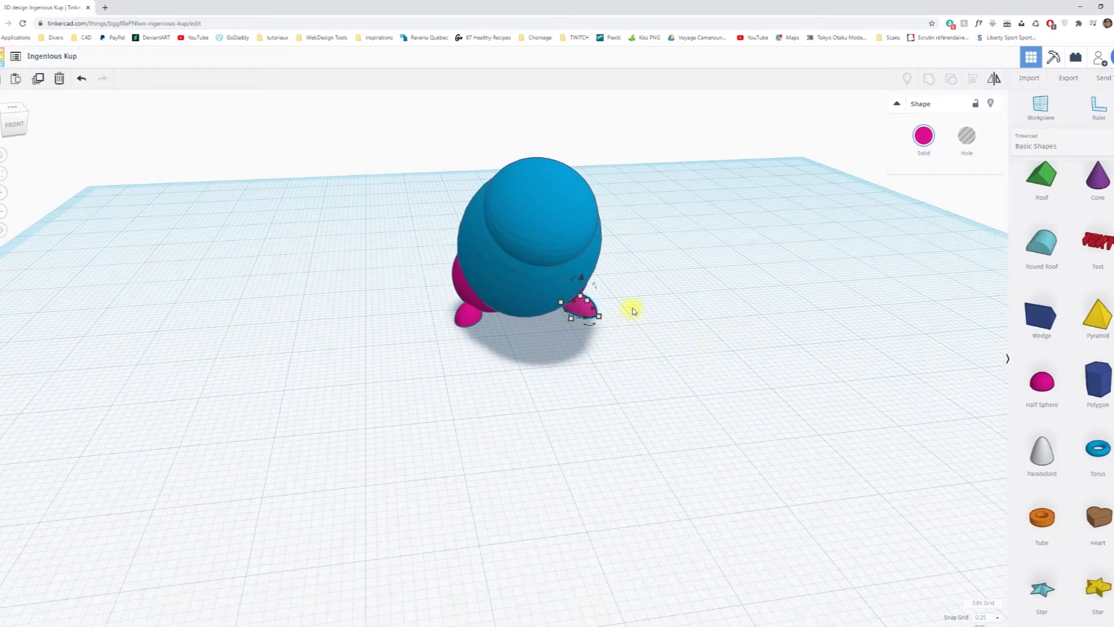
right_drag(708, 318, 491, 369)
scroll(485, 378, down, 2)
scroll(478, 383, up, 2)
right_drag(693, 404, 805, 395)
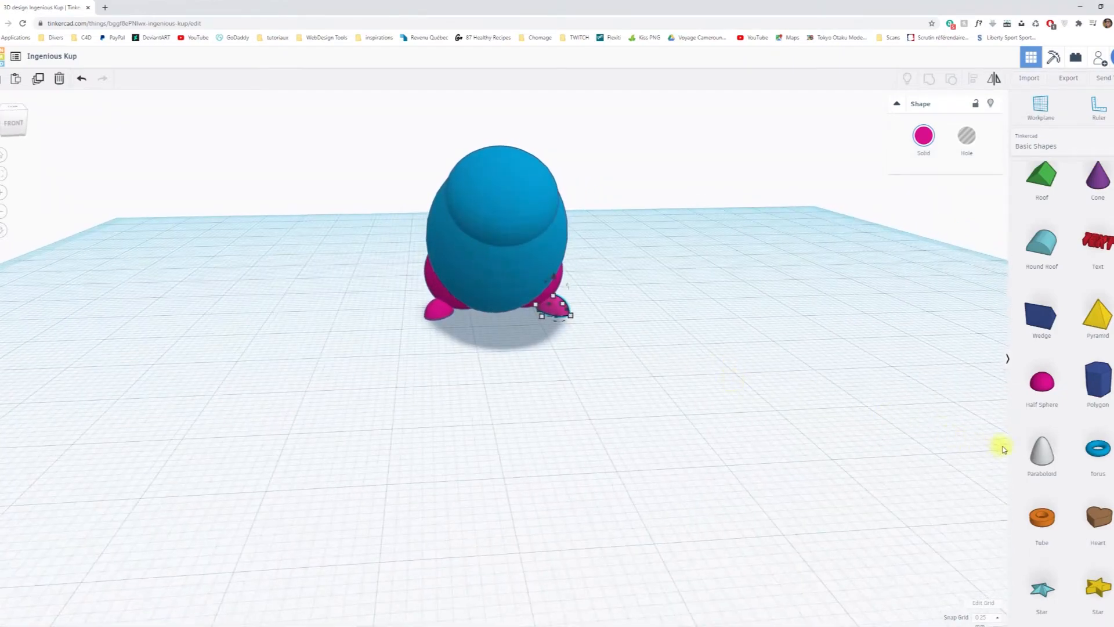
right_drag(585, 423, 766, 432)
drag(1043, 456, 597, 409)
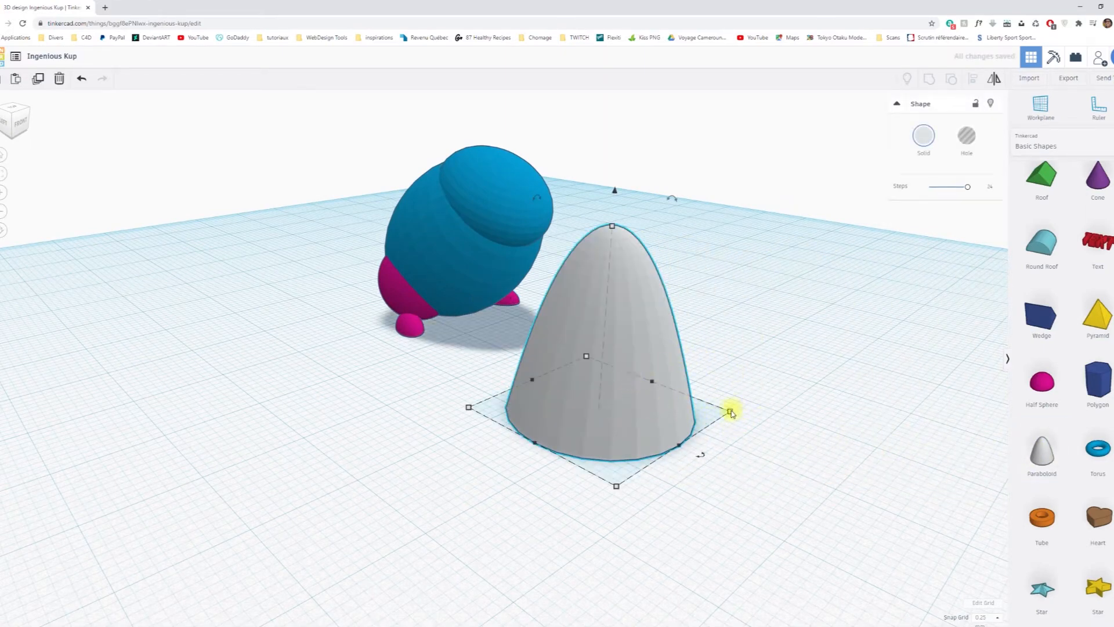
shift+drag(730, 412, 650, 392)
right_drag(712, 460, 720, 317)
drag(680, 283, 732, 337)
drag(653, 293, 631, 301)
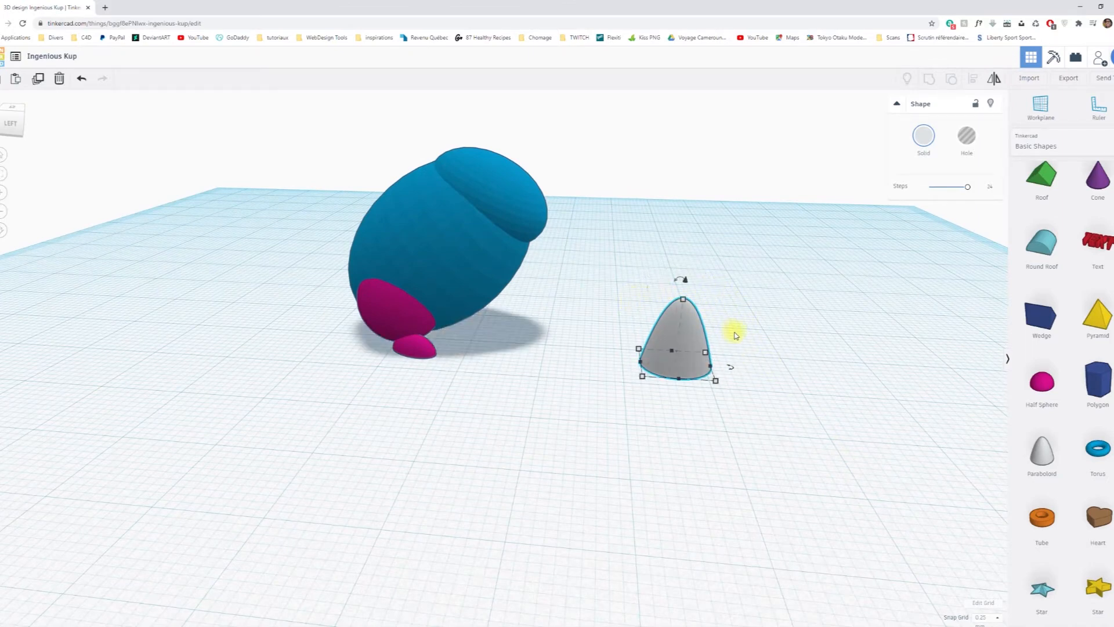
Rotate the paraboloid so its tip points down and forward, and narrow its width to 6.00.
scroll(735, 329, up, 4)
drag(769, 245, 855, 383)
drag(772, 244, 830, 373)
drag(771, 248, 833, 335)
right_drag(898, 347, 572, 367)
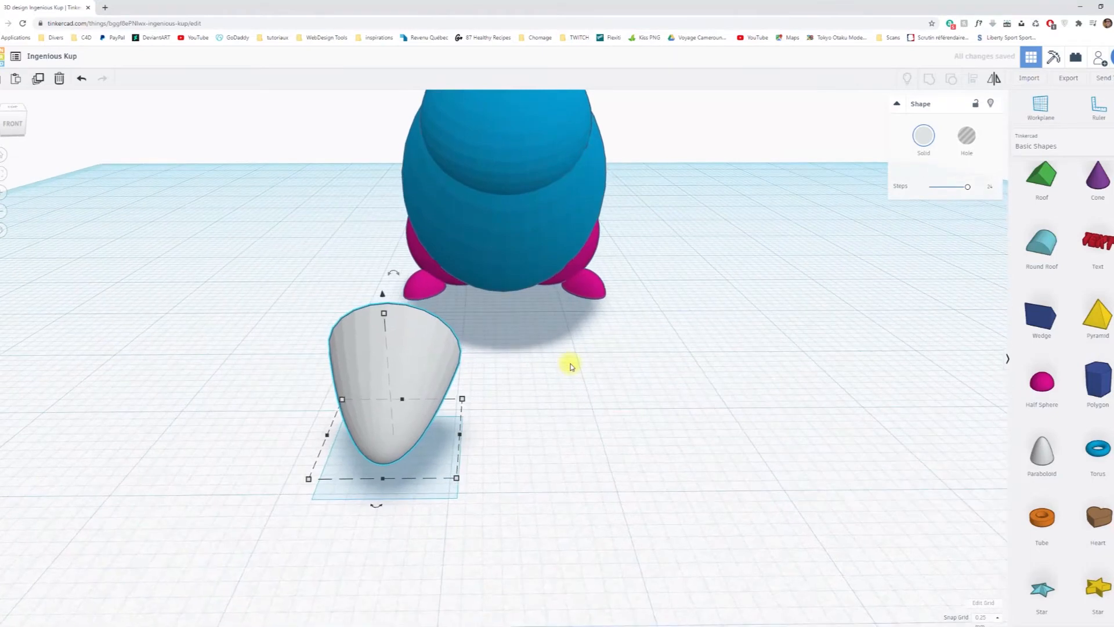
right_drag(633, 405, 385, 365)
drag(197, 219, 315, 380)
right_drag(316, 380, 540, 396)
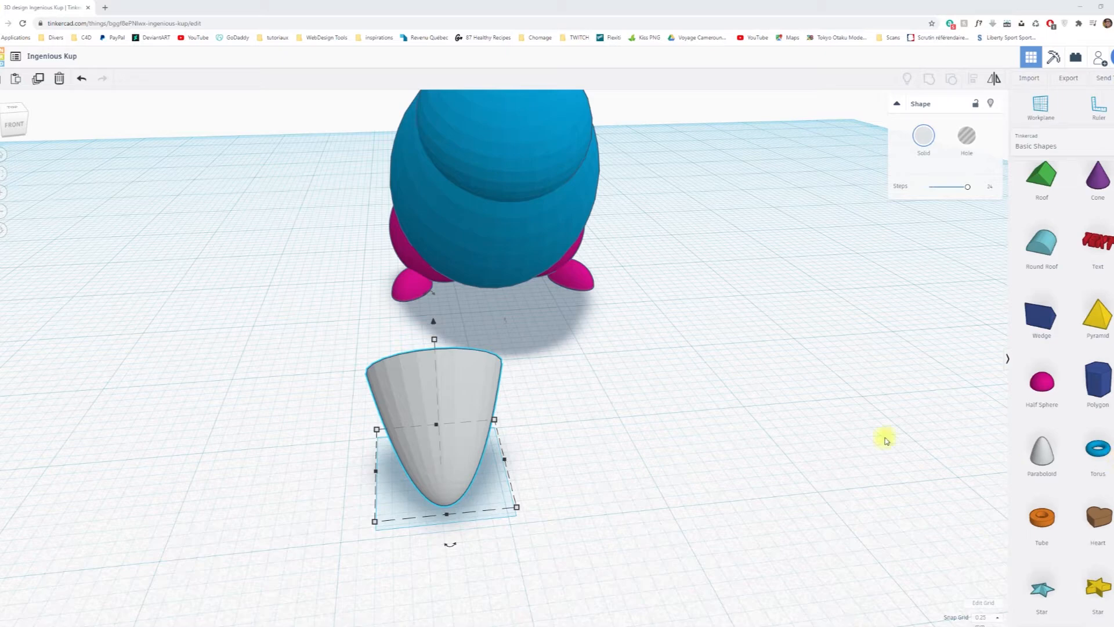
drag(503, 462, 467, 460)
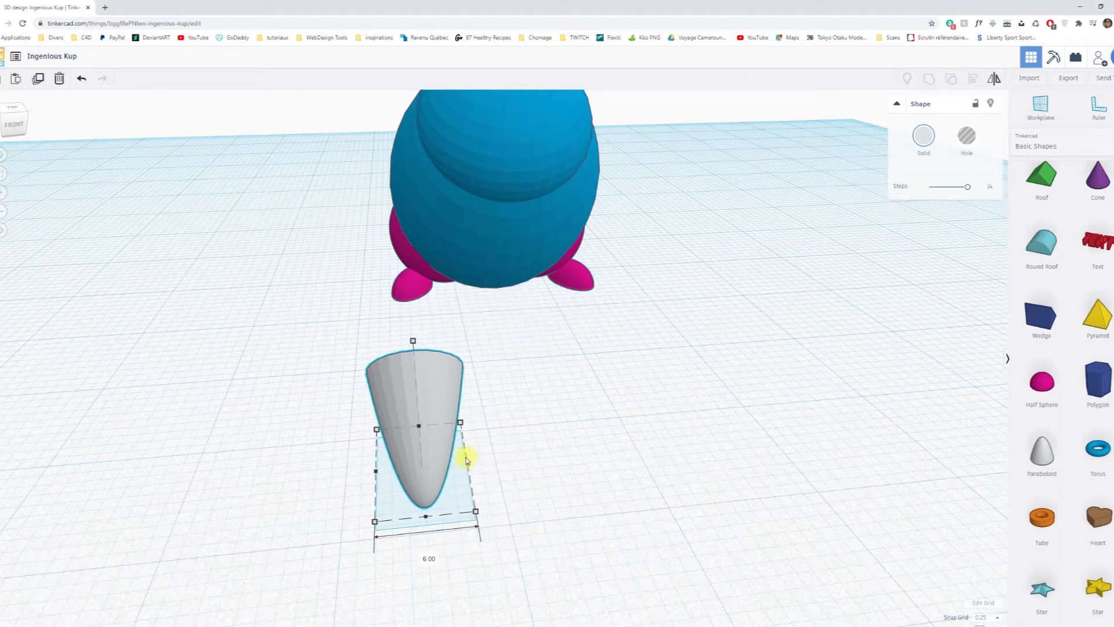
Align the paraboloid's front edge with the front edge of the blue body, keeping the body fixed.
right_drag(577, 500, 717, 473)
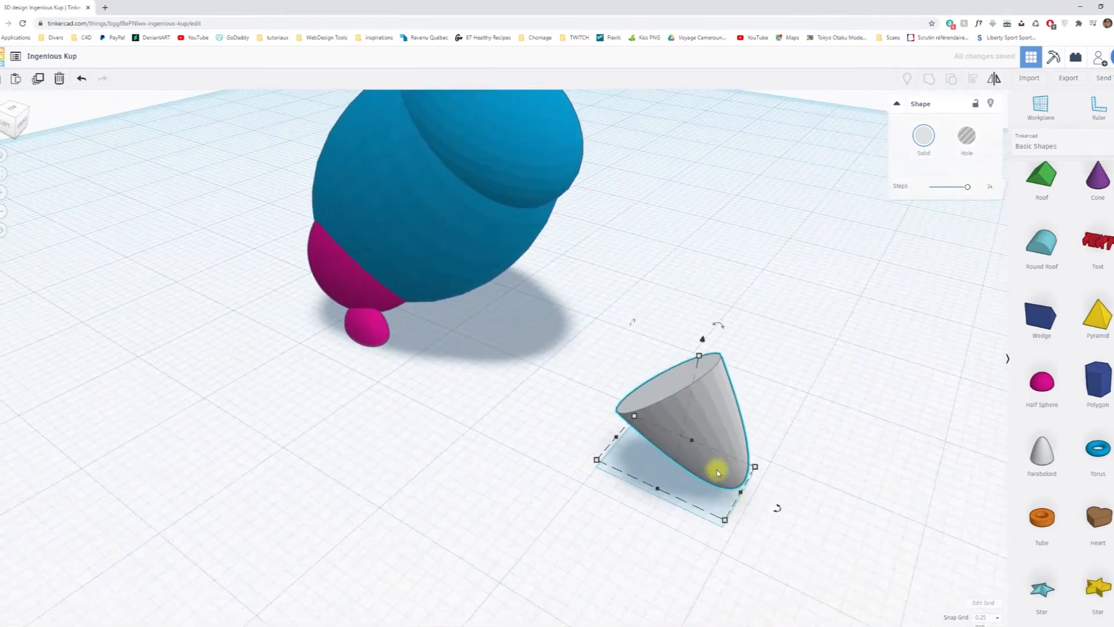
shift+click(500, 282)
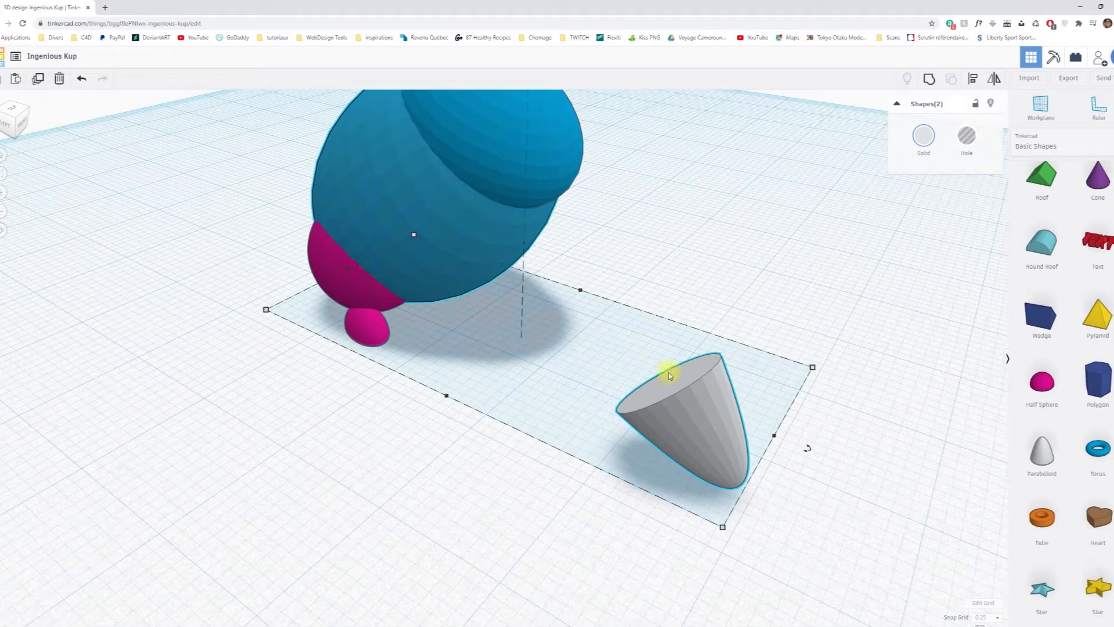
click(973, 87)
click(463, 227)
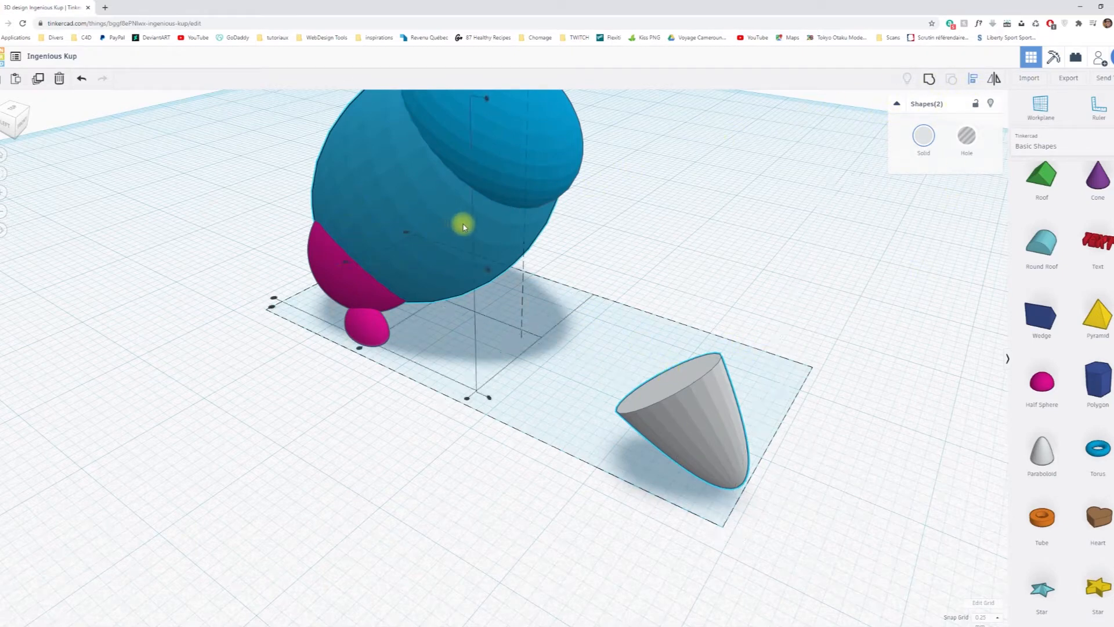
click(467, 401)
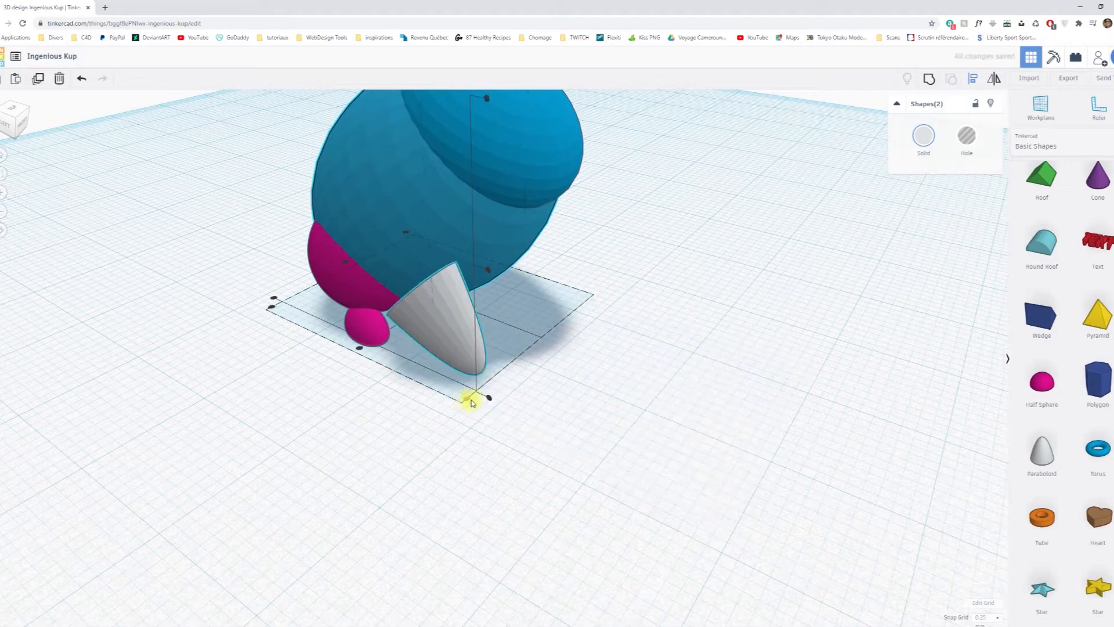
right_drag(468, 393, 499, 319)
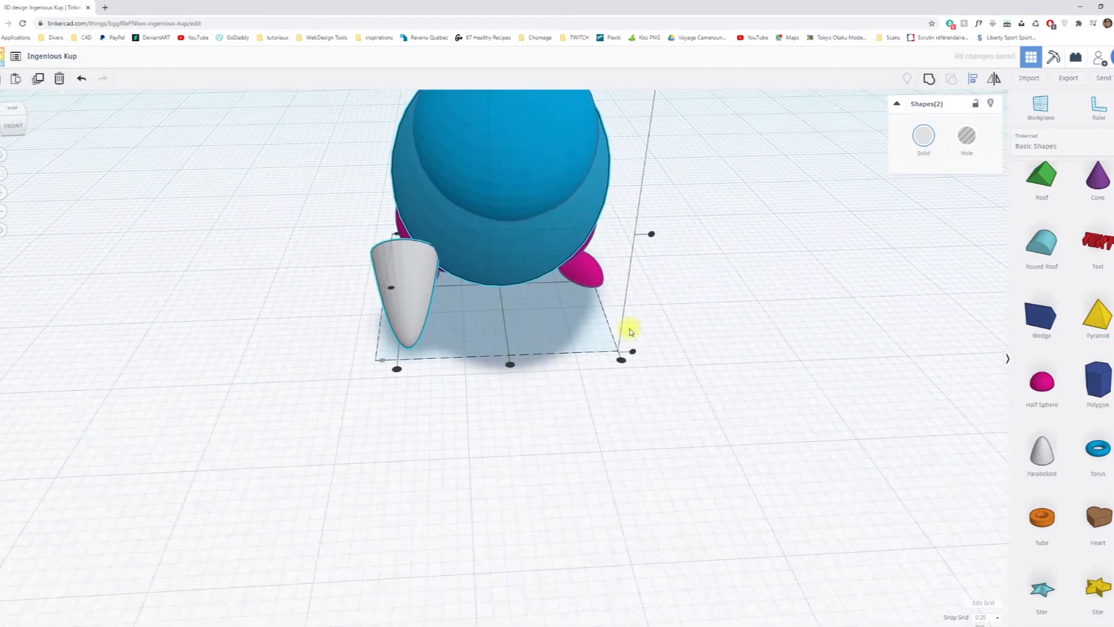
click(754, 324)
Nudge the paraboloid sideways toward the middle of the body, just inside the nearby pink foot.
click(410, 298)
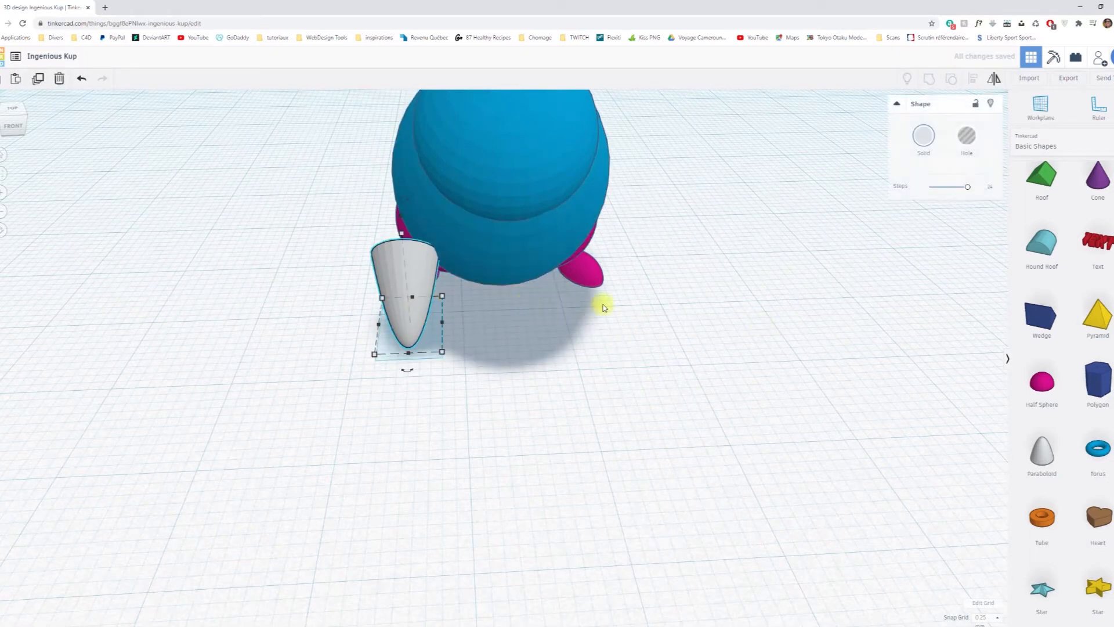
key(Right)
key(Right)
key(Right)
key(Right)
key(Right)
key(Right)
key(Right)
key(Right)
key(Right)
key(Right)
key(Right)
key(Right)
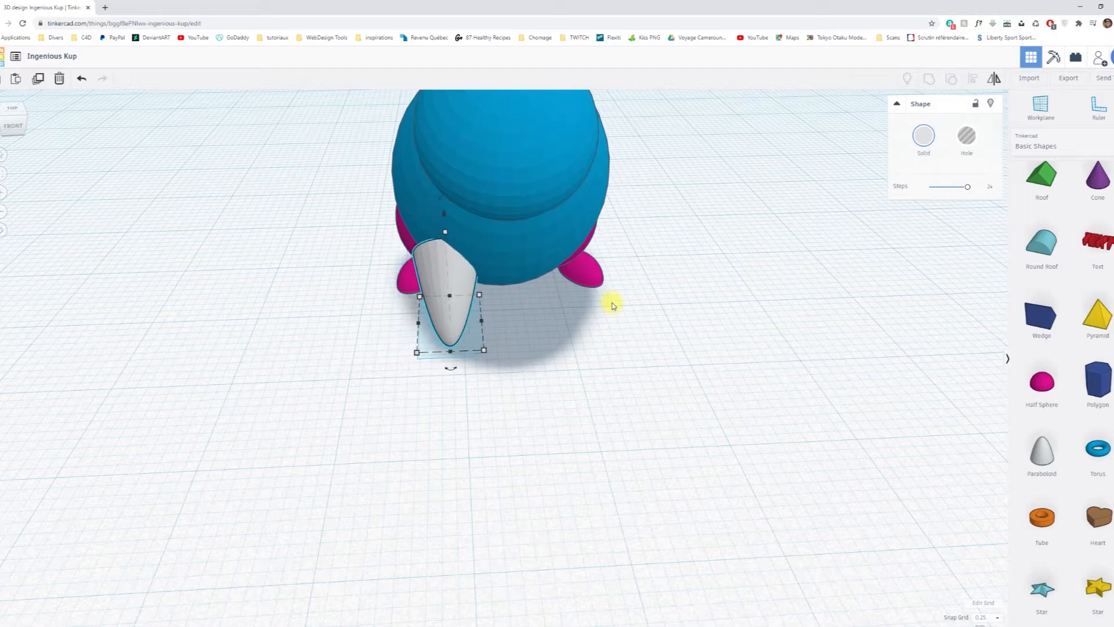
key(Left)
Nudge the paraboloid backward into the body and slightly inward toward the centre line.
right_drag(387, 426, 744, 411)
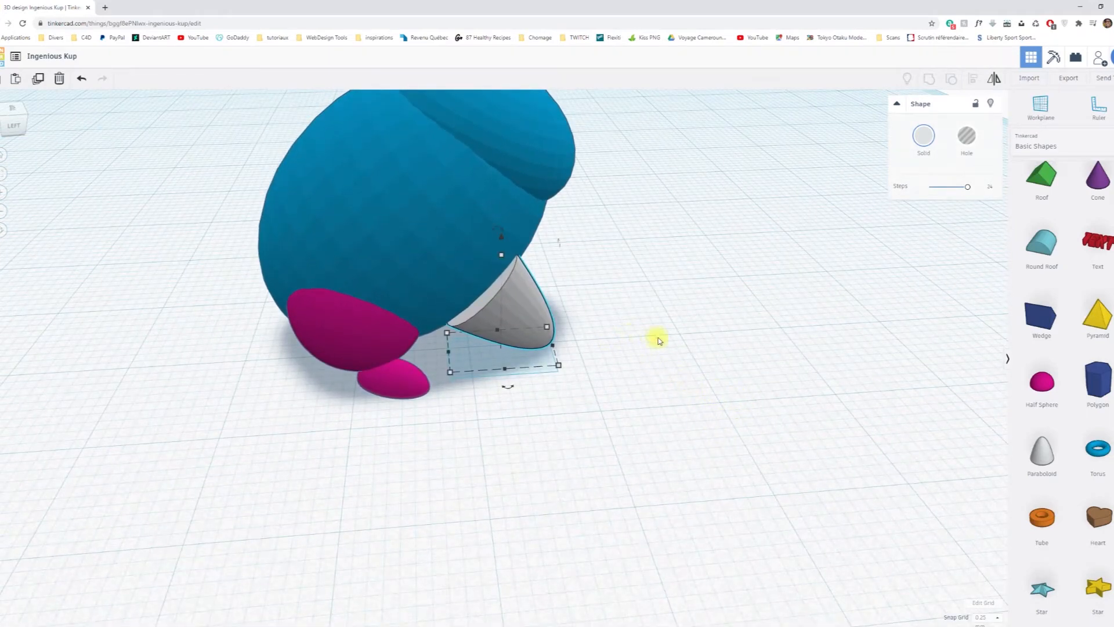
key(Left)
key(Left)
key(Left)
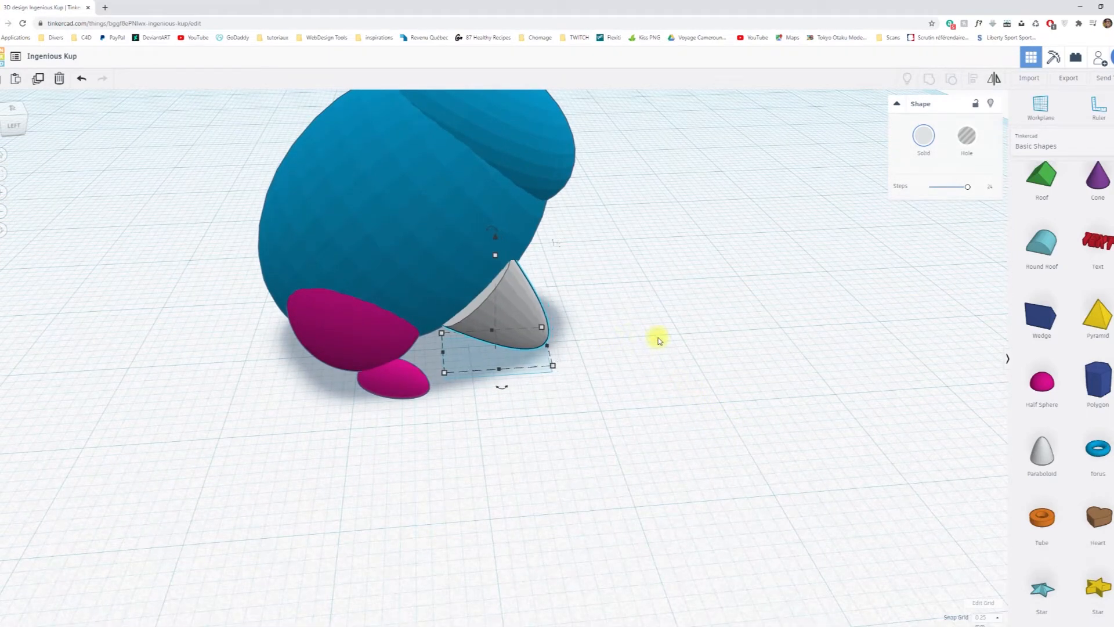
key(Up)
key(Up)
key(Up)
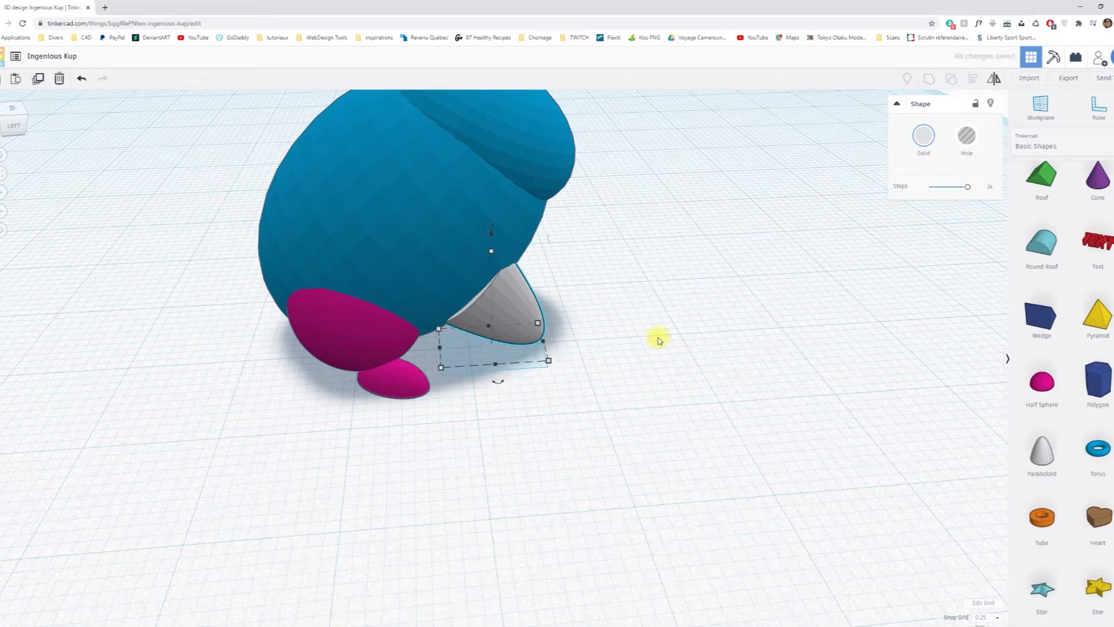
Narrow the paraboloid's width to 5.50 and nudge it slightly outward from the centre.
right_drag(688, 307, 437, 301)
drag(434, 317, 445, 317)
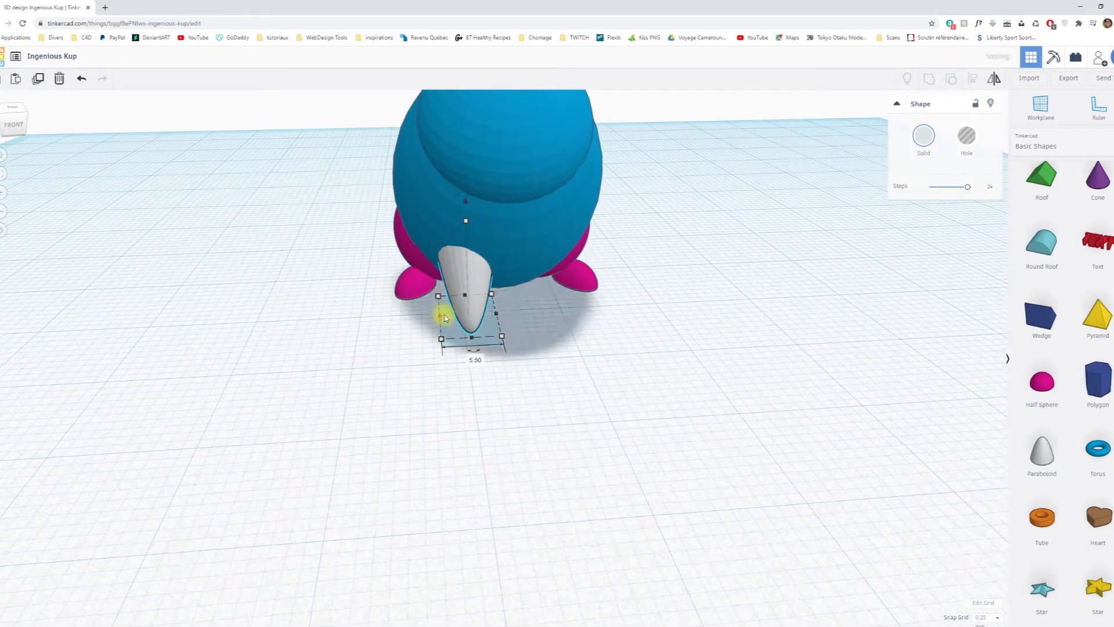
key(Left)
key(Left)
key(Left)
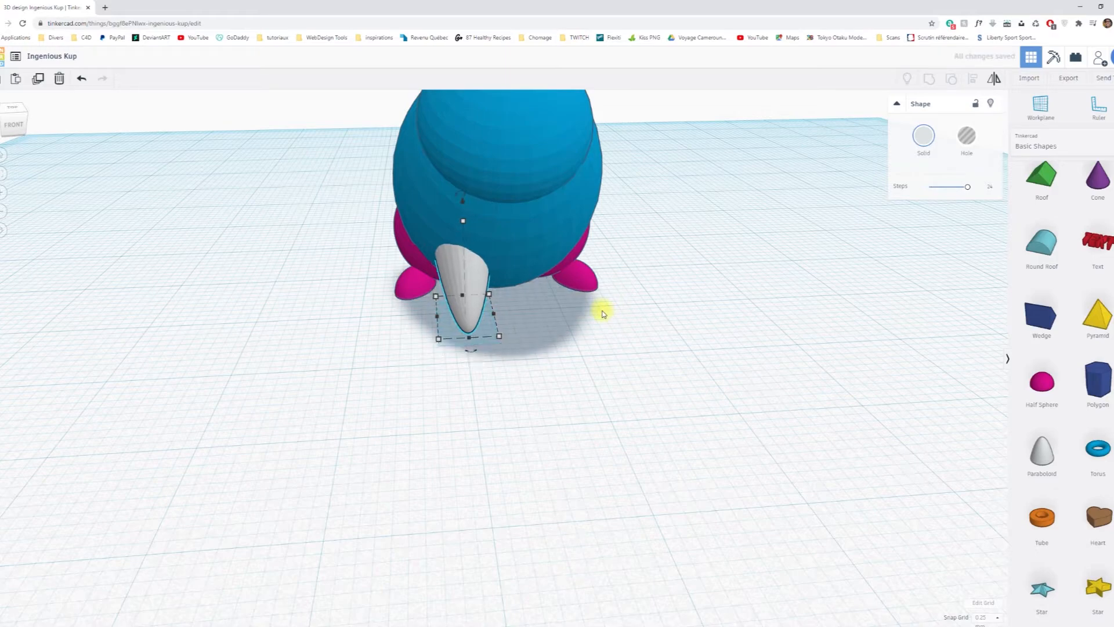
Duplicate the paraboloid front leg in place and mirror the copy from side to side.
right_drag(530, 328, 750, 354)
right_drag(814, 349, 465, 376)
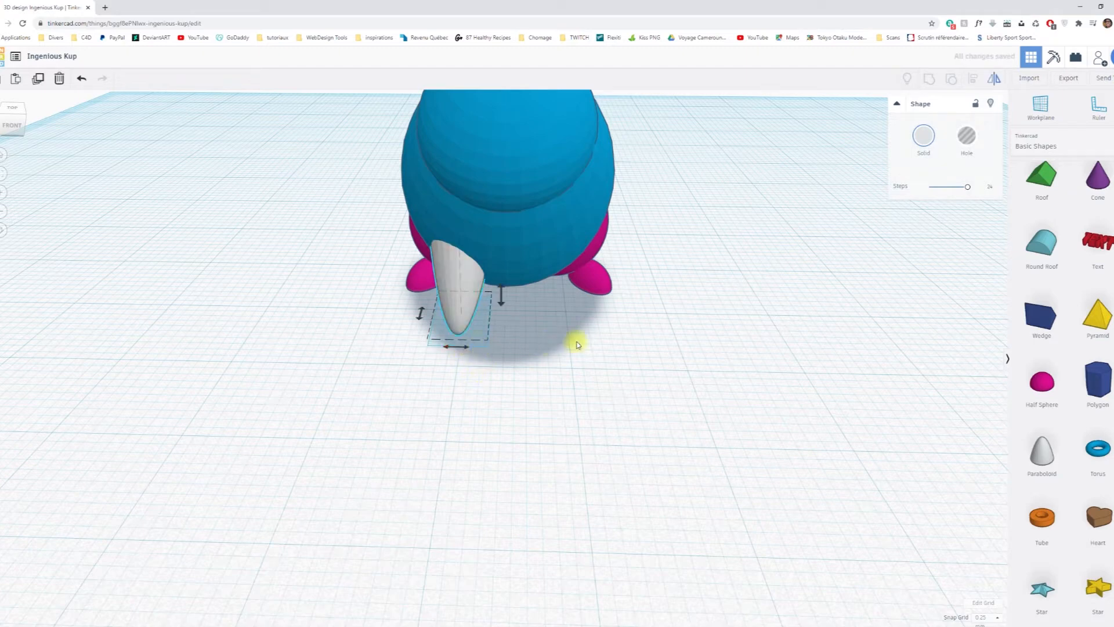
click(460, 298)
key(ctrl+d)
Move the mirrored front leg across to the matching position beside the opposite foot.
key(Right)
key(Right)
key(Right)
key(Right)
key(Right)
key(Right)
key(Right)
key(Right)
key(Right)
key(Right)
key(Right)
key(Right)
key(Right)
key(Right)
key(Right)
key(Right)
key(Right)
key(Right)
key(Right)
key(Right)
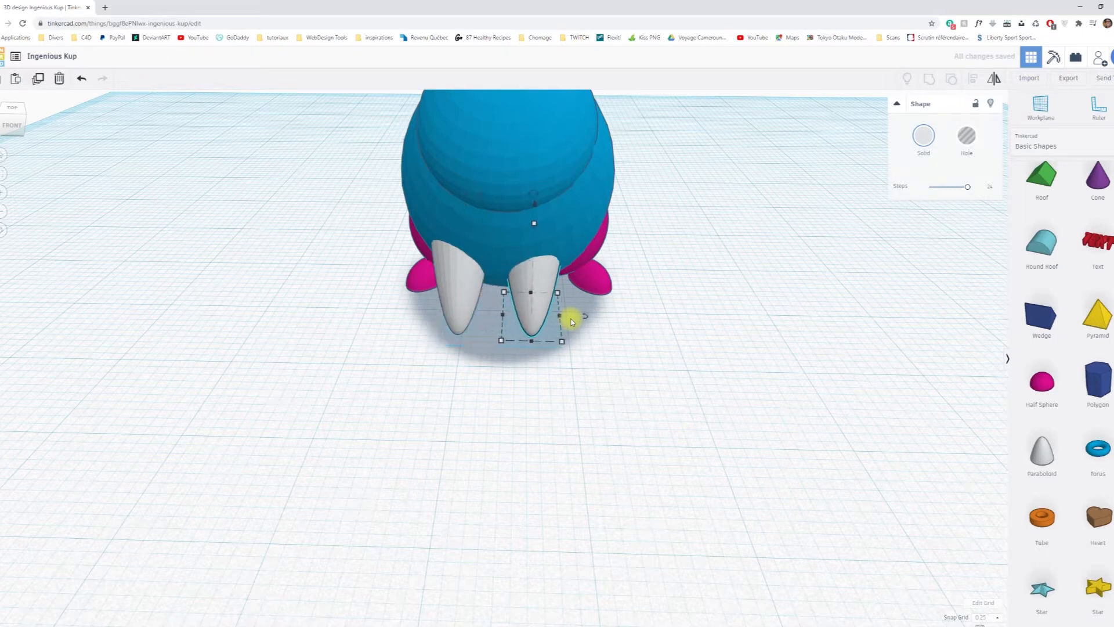
key(Right)
key(Right)
key(Right)
key(Right)
key(Right)
key(Right)
key(Right)
key(Right)
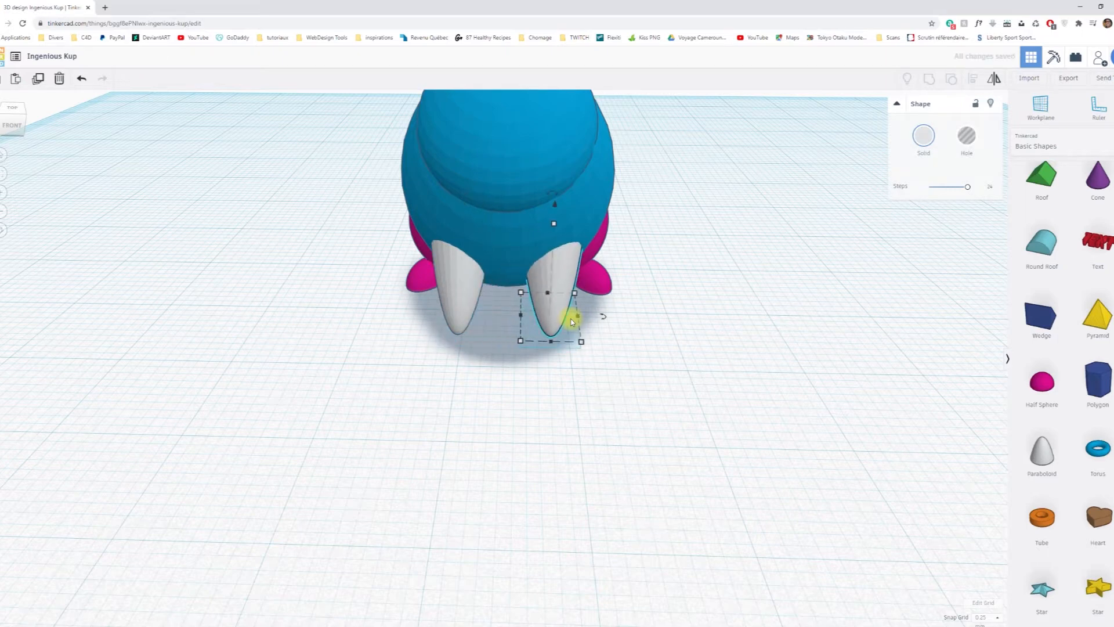
Add a sphere behind the rabbit and scale it down to a small tail-sized ball.
right_drag(599, 398, 646, 400)
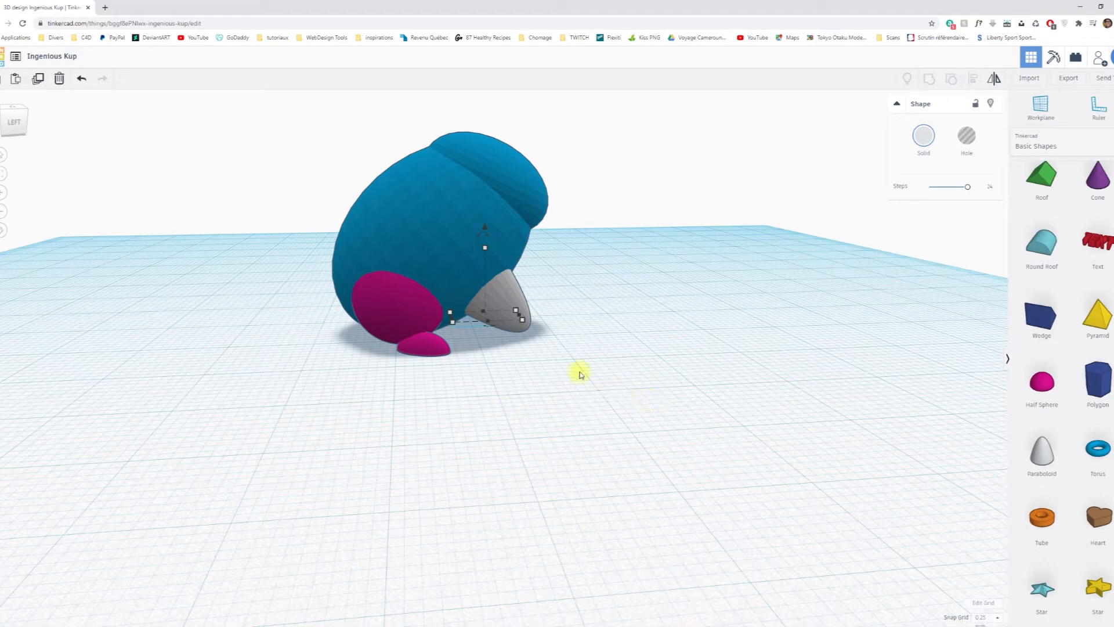
scroll(597, 327, down, 3)
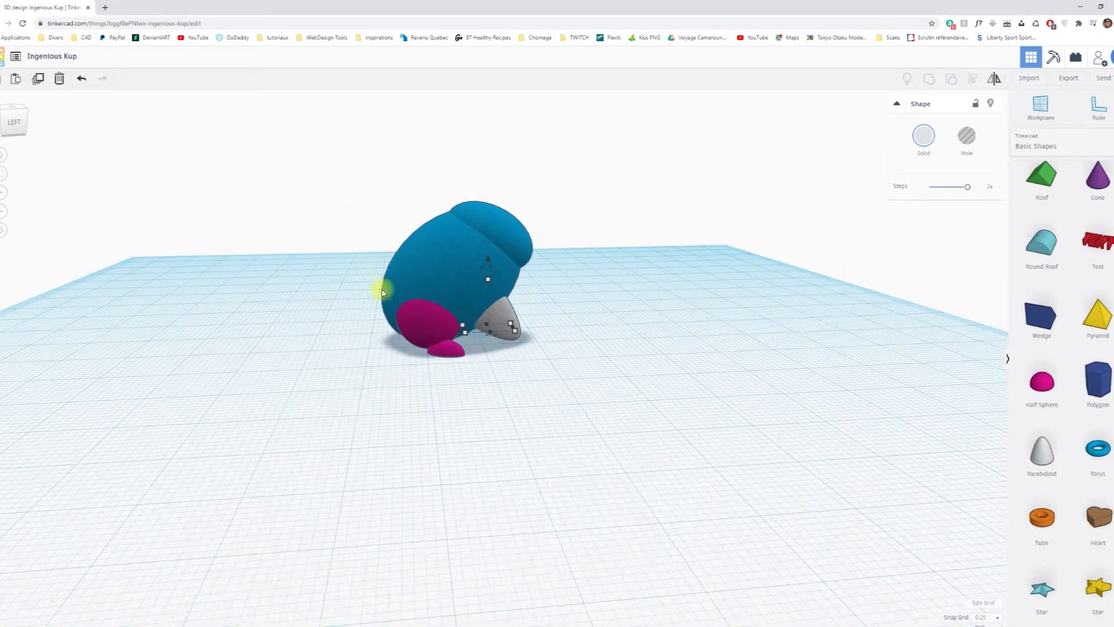
right_drag(459, 395, 360, 398)
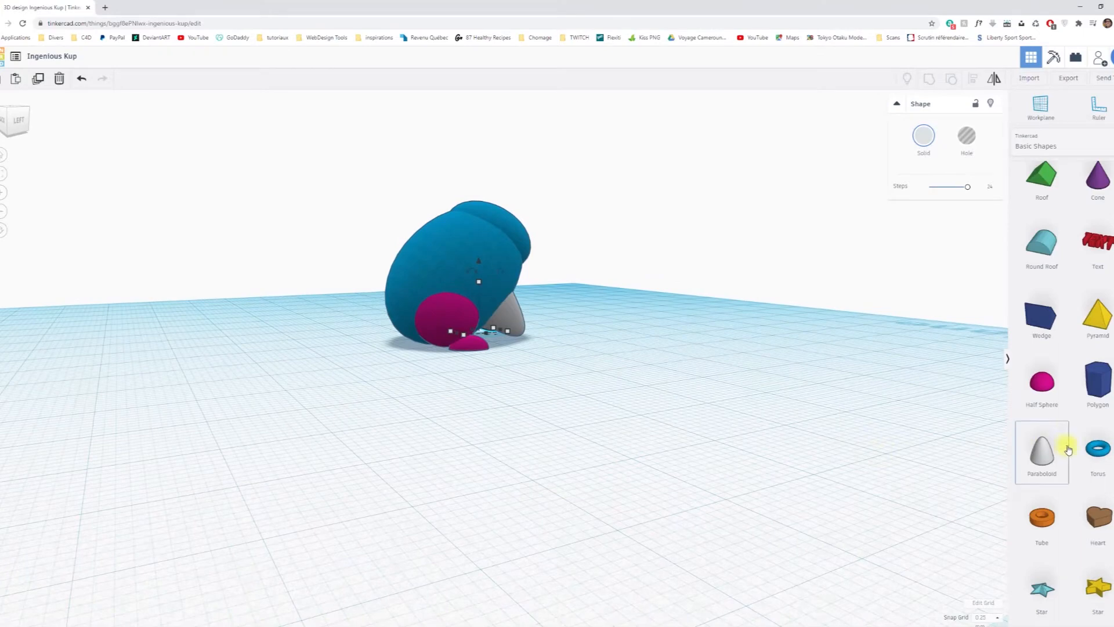
scroll(1068, 448, up, 3)
drag(1021, 293, 281, 372)
right_drag(452, 411, 594, 408)
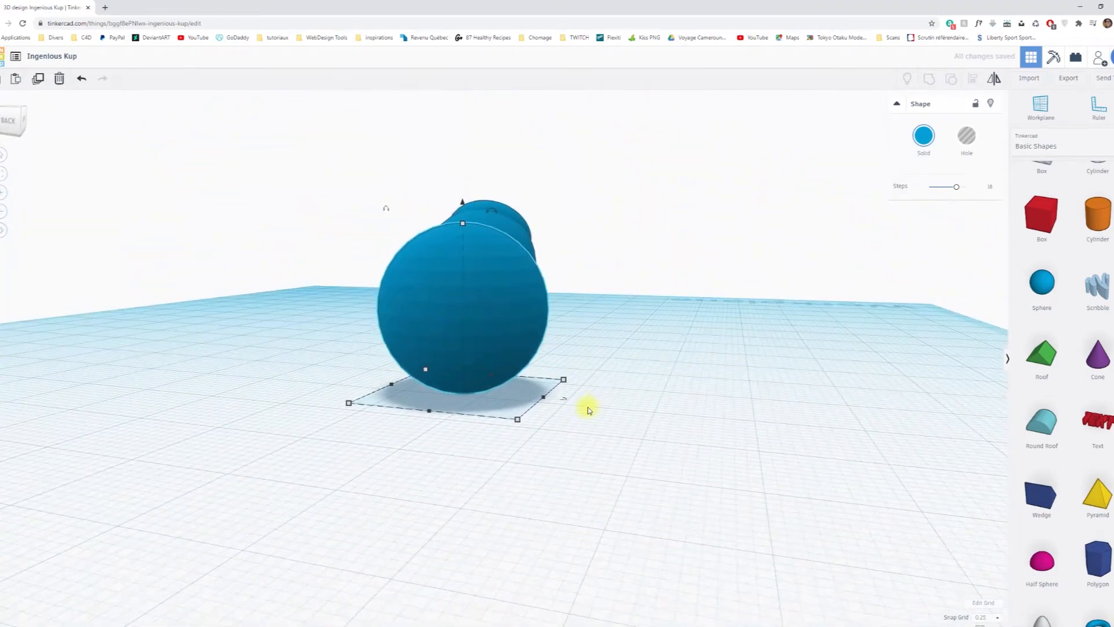
drag(518, 422, 477, 398)
Align the small sphere to the fixed body, centred side to side and flush with the body's back edge.
right_drag(644, 403, 467, 452)
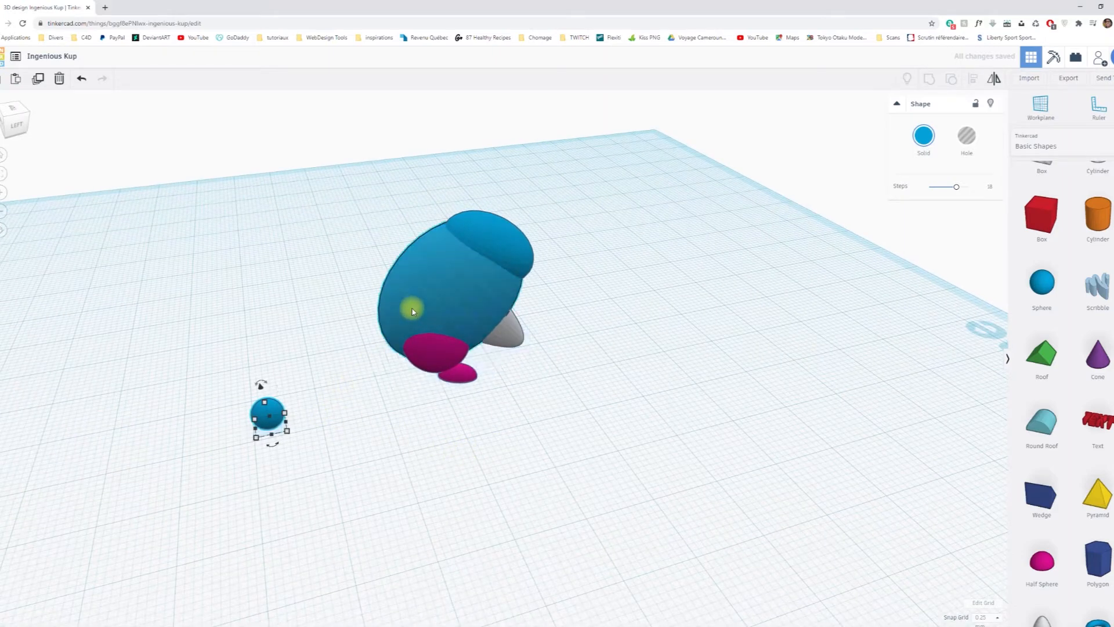
shift+click(377, 322)
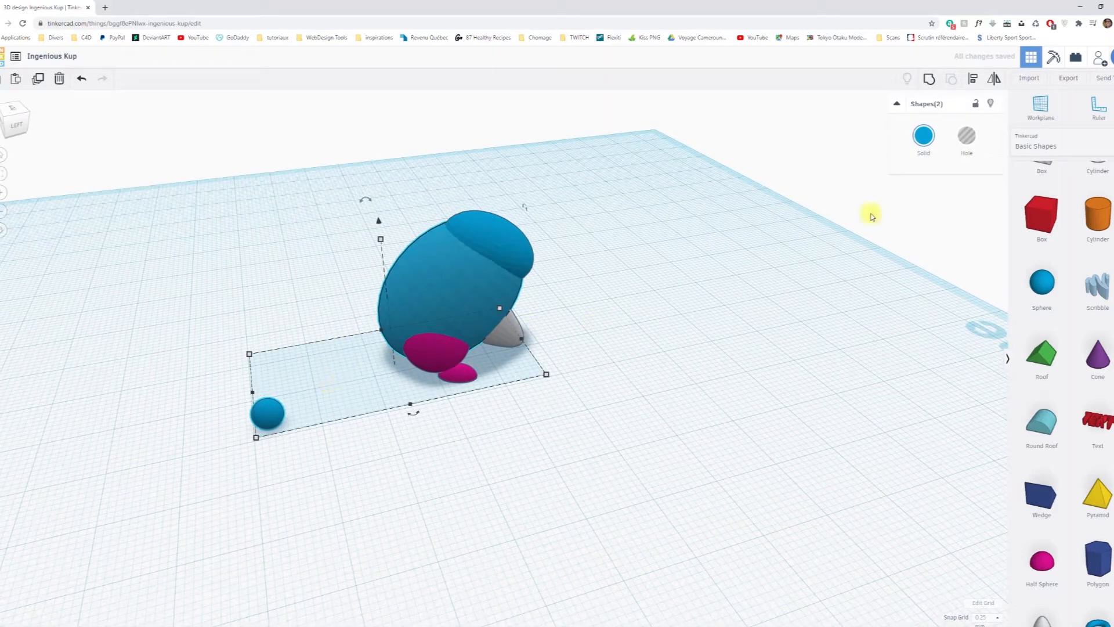
click(974, 82)
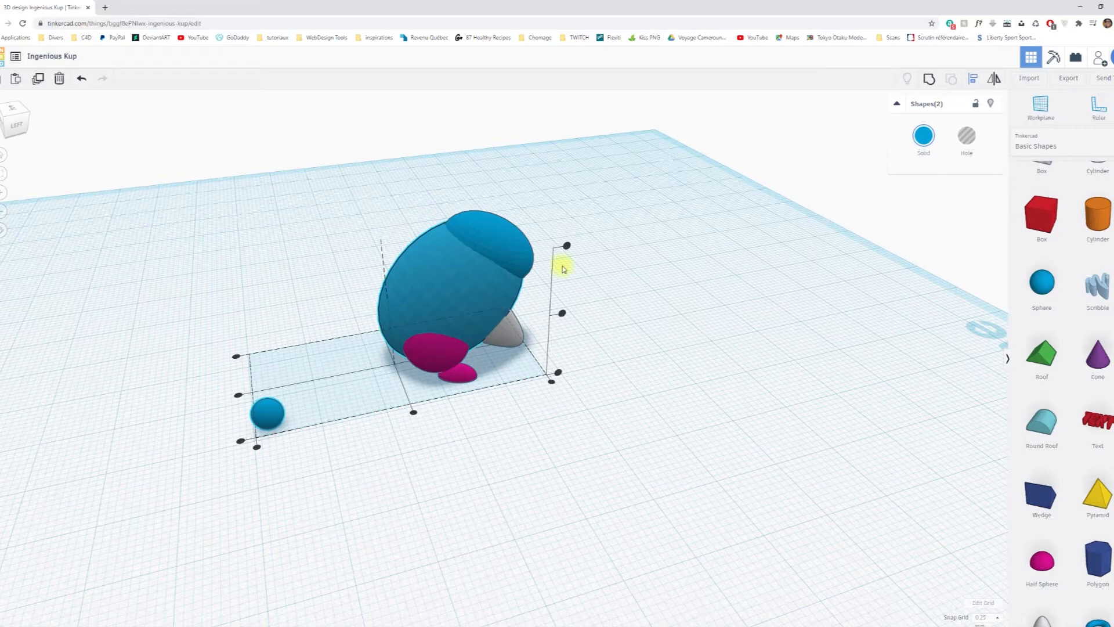
click(424, 275)
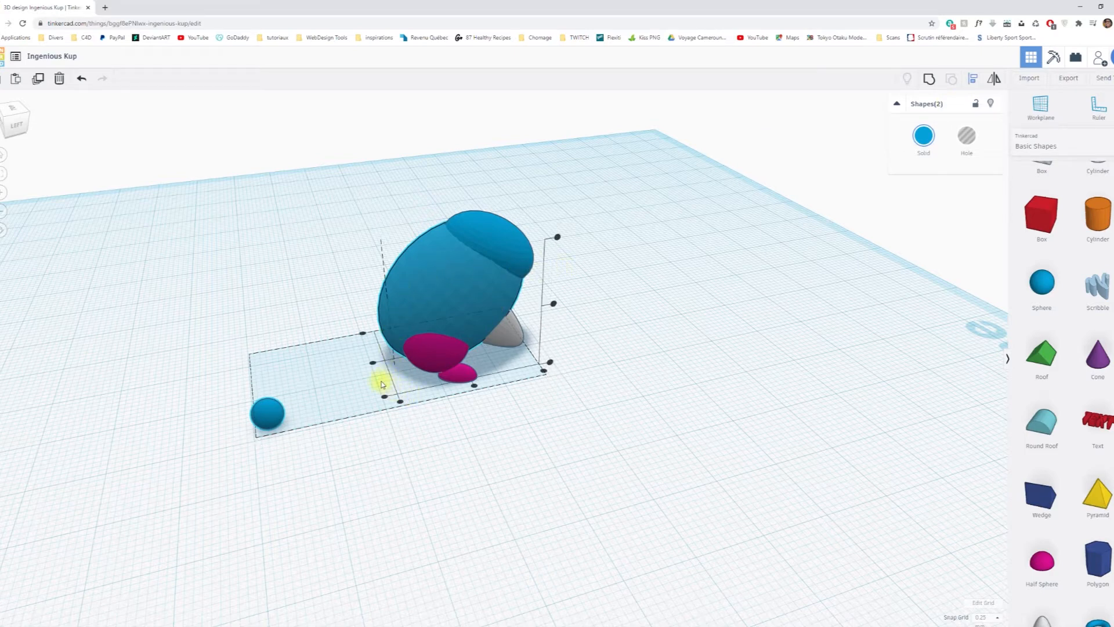
click(371, 364)
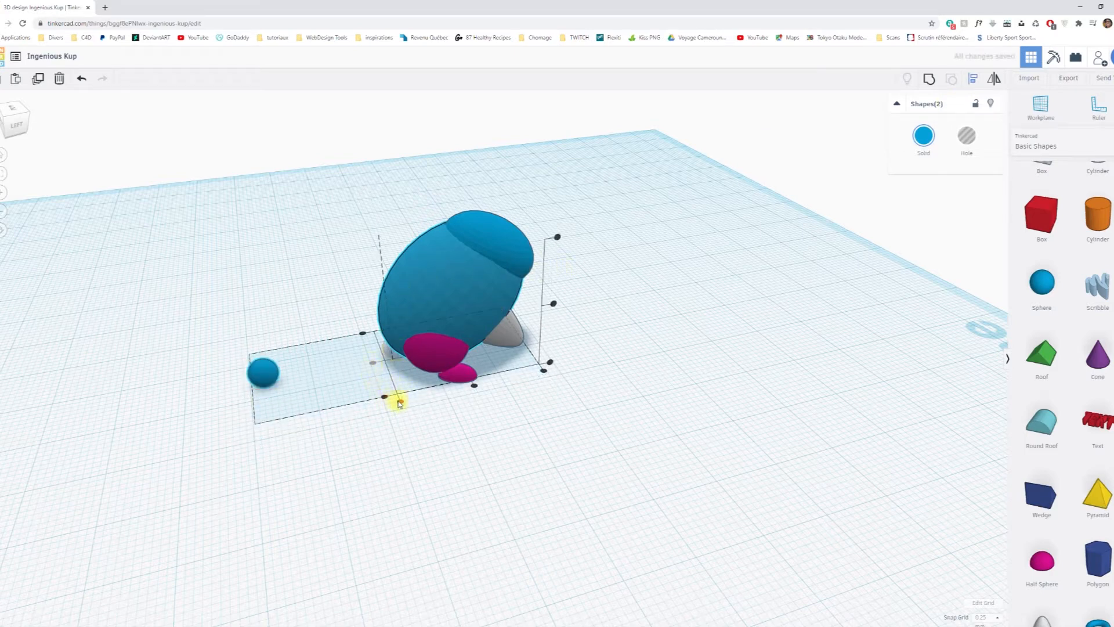
click(400, 401)
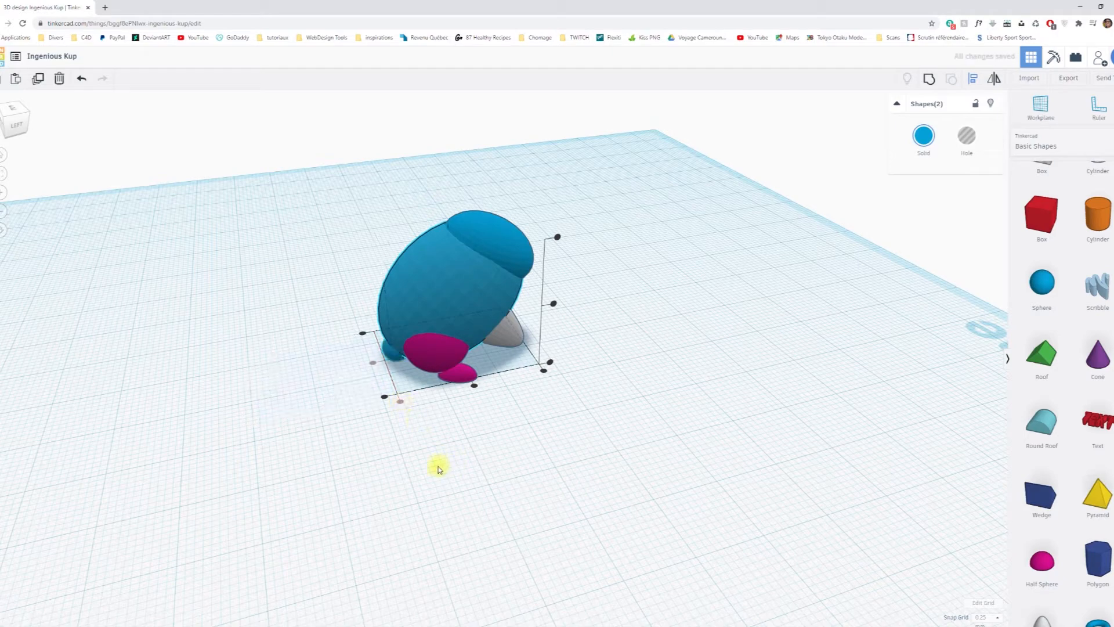
click(468, 473)
Raise the small tail sphere above the legs and nudge it backward so it sticks out of the body's back.
right_drag(407, 457, 458, 406)
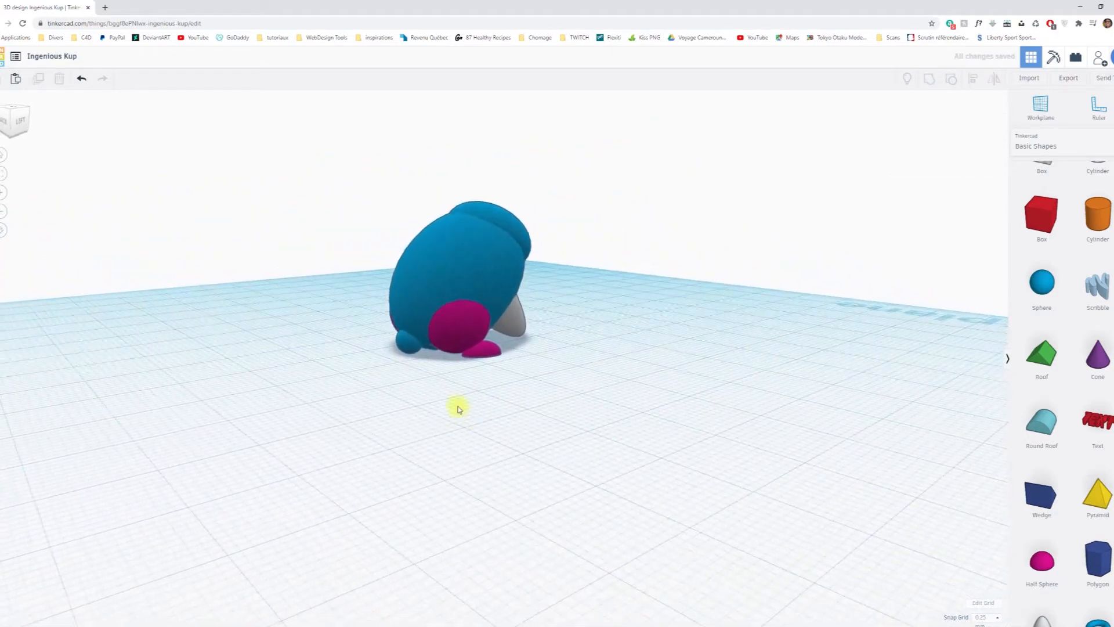
click(406, 353)
drag(409, 309, 394, 245)
scroll(451, 344, up, 5)
right_drag(549, 347, 472, 360)
key(Left)
key(Left)
key(Left)
key(Left)
key(Left)
key(Left)
key(Left)
key(Left)
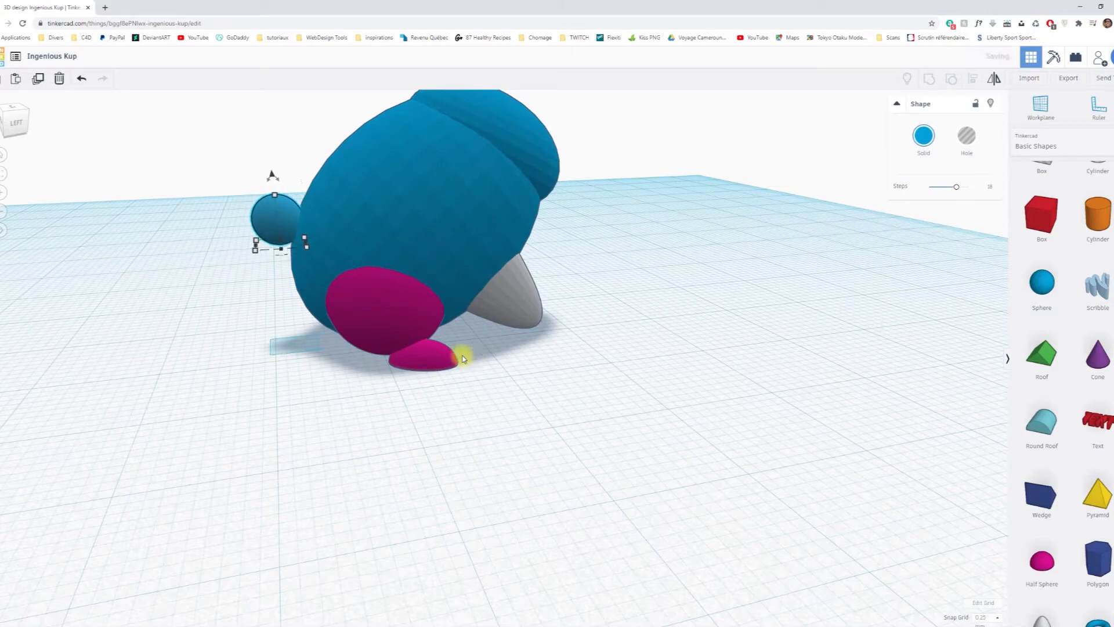
drag(272, 176, 266, 213)
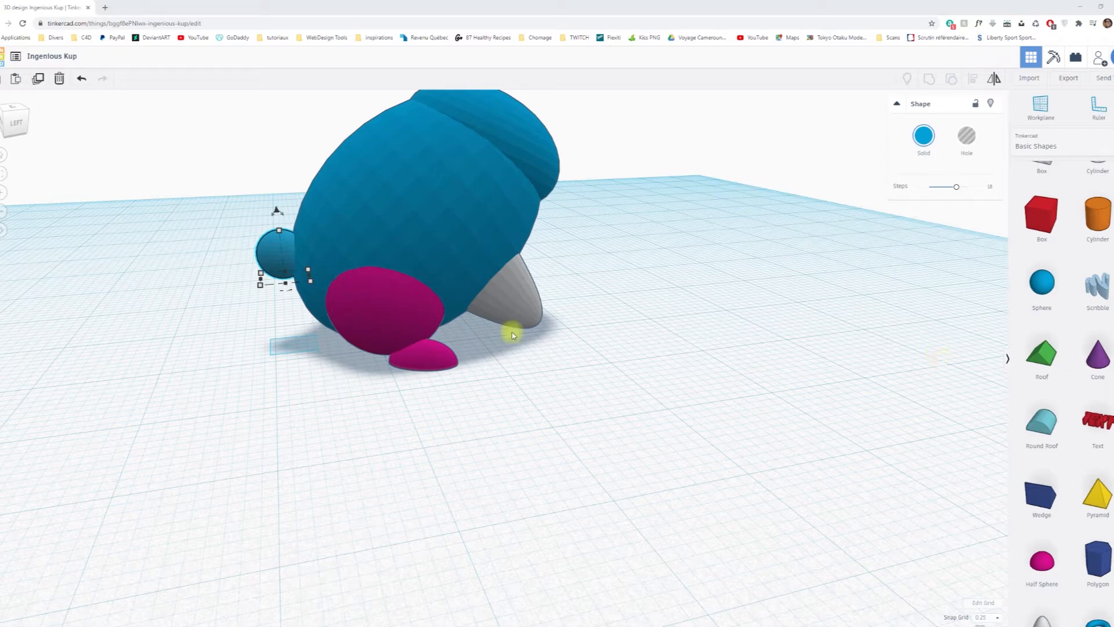
Resize the small tail sphere to 5.50 mm and adjust its position so it protrudes farther from the rabbit's back.
drag(311, 280, 318, 286)
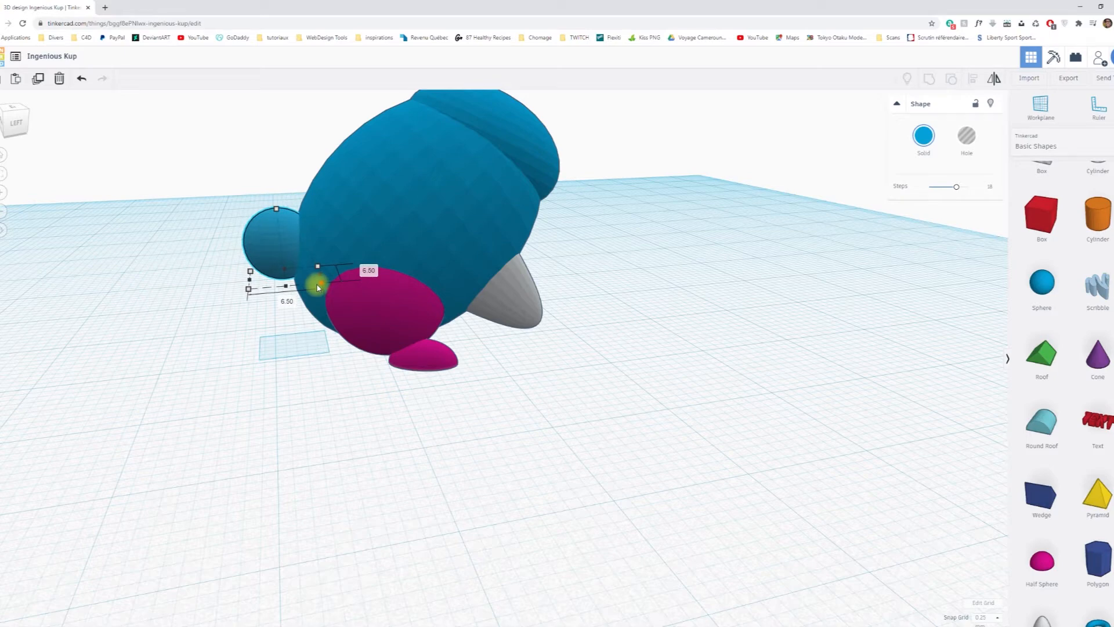
key(Left)
key(Left)
key(Left)
key(Left)
key(Left)
key(Left)
key(Left)
key(Left)
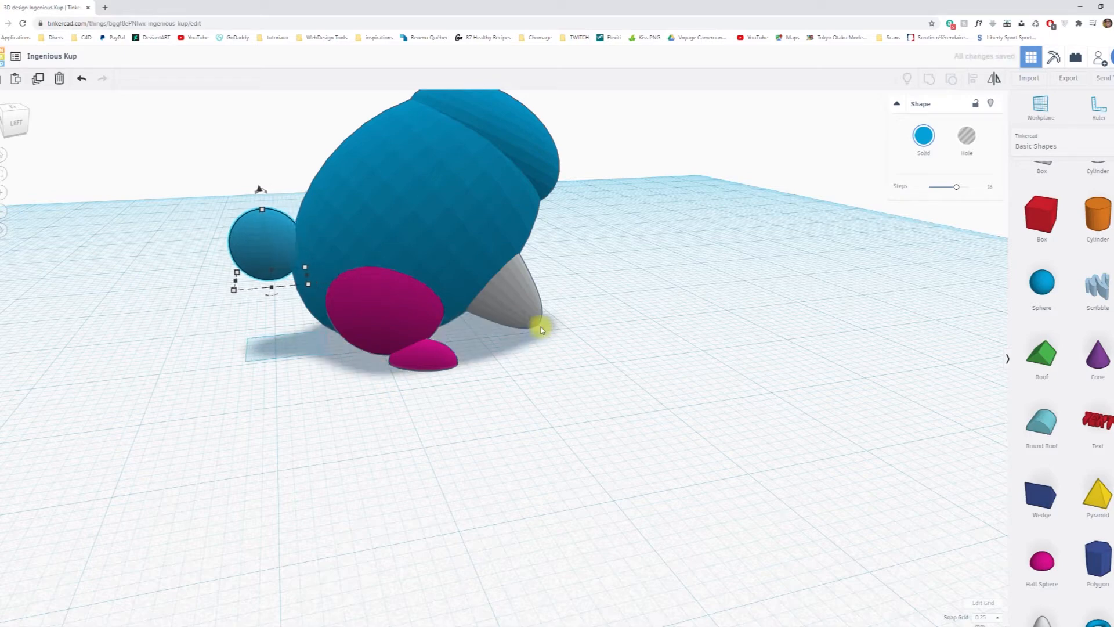
key(Right)
key(Right)
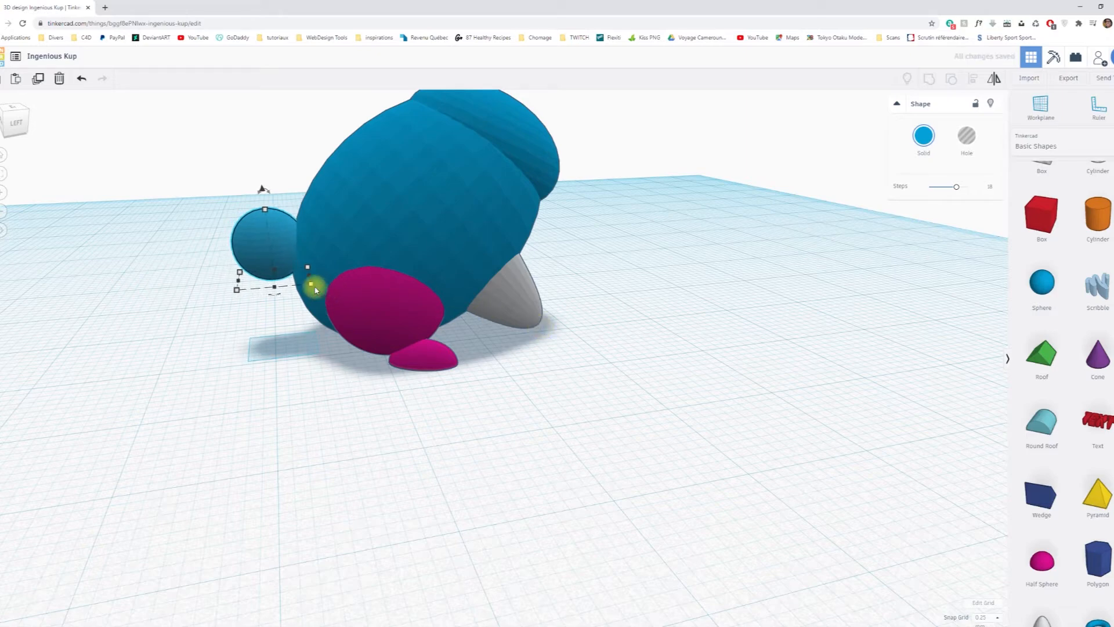
drag(311, 284, 305, 283)
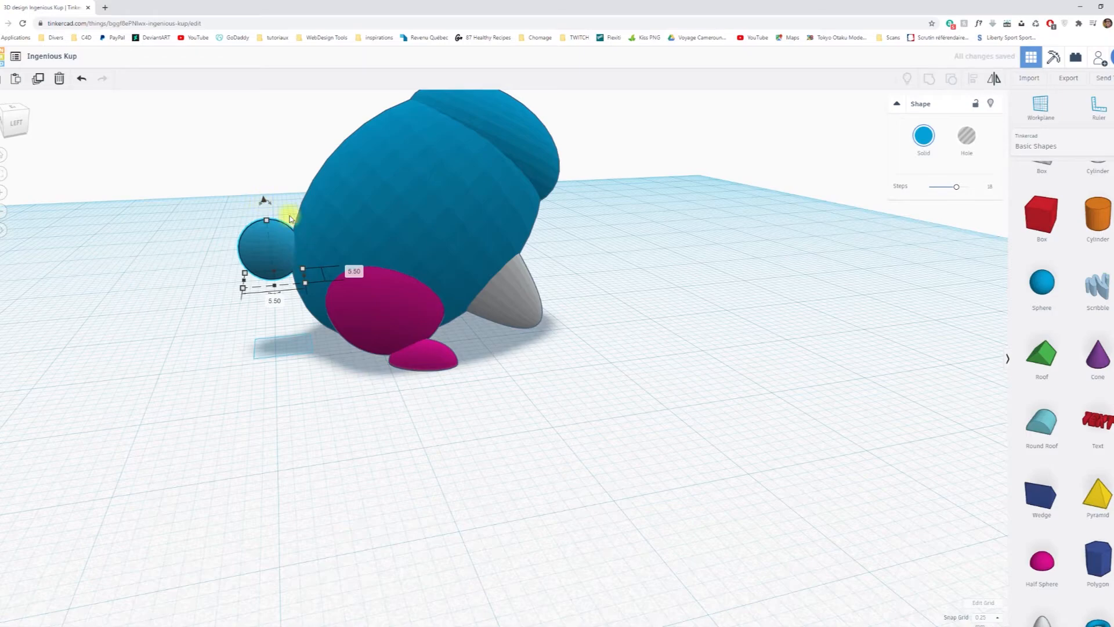
Group all nine rabbit parts into one solid shape and colour the group white.
right_drag(341, 457, 364, 393)
scroll(363, 386, down, 5)
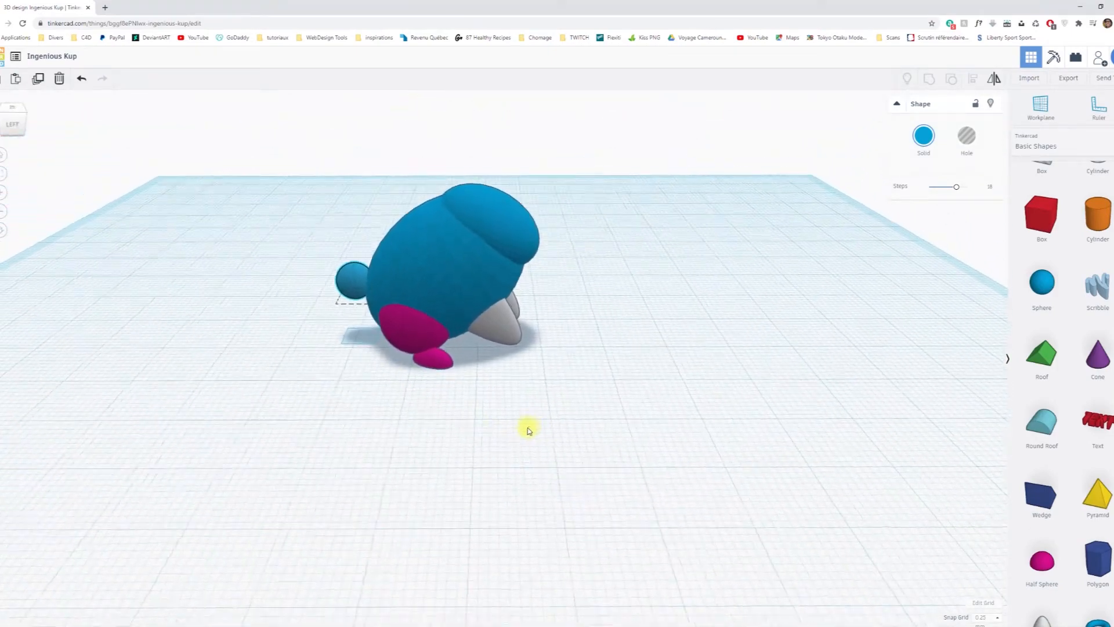
click(322, 209)
drag(282, 138, 597, 418)
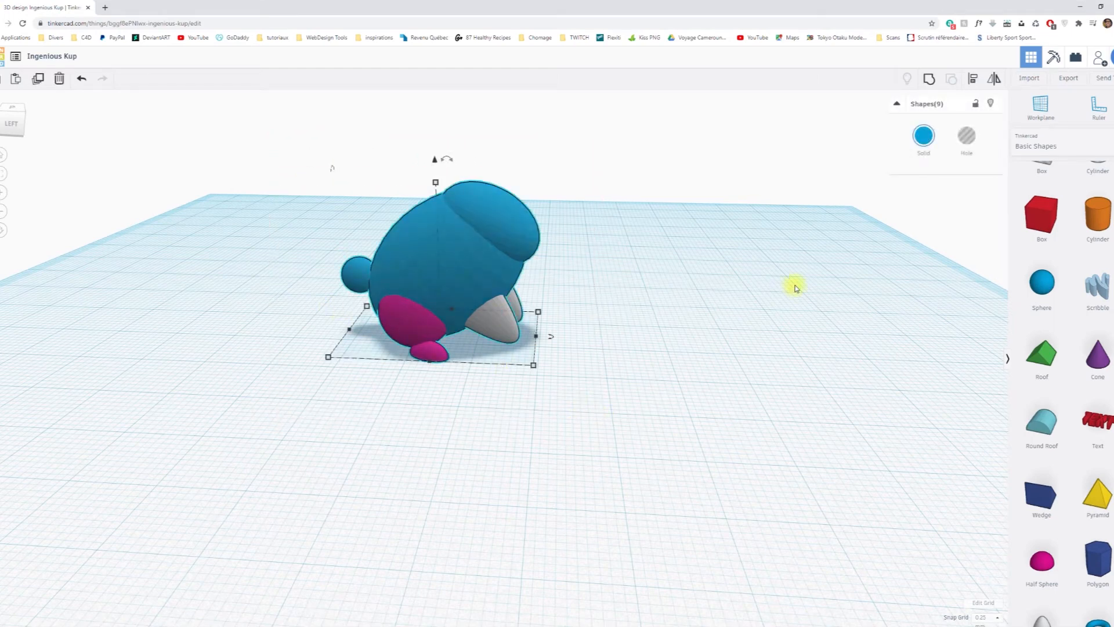
click(925, 83)
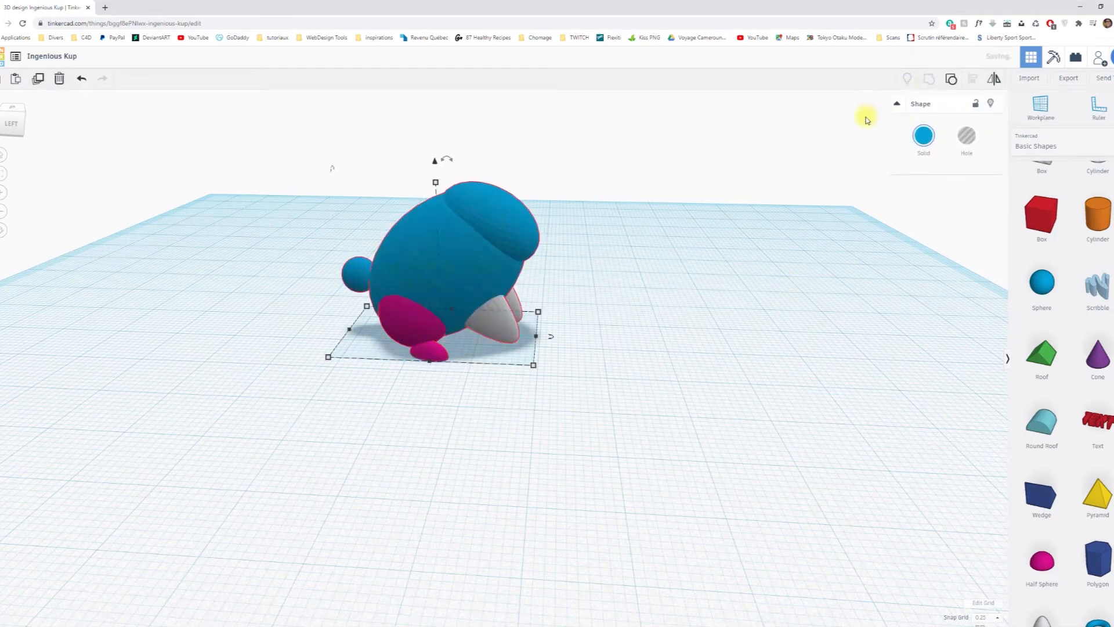
click(915, 136)
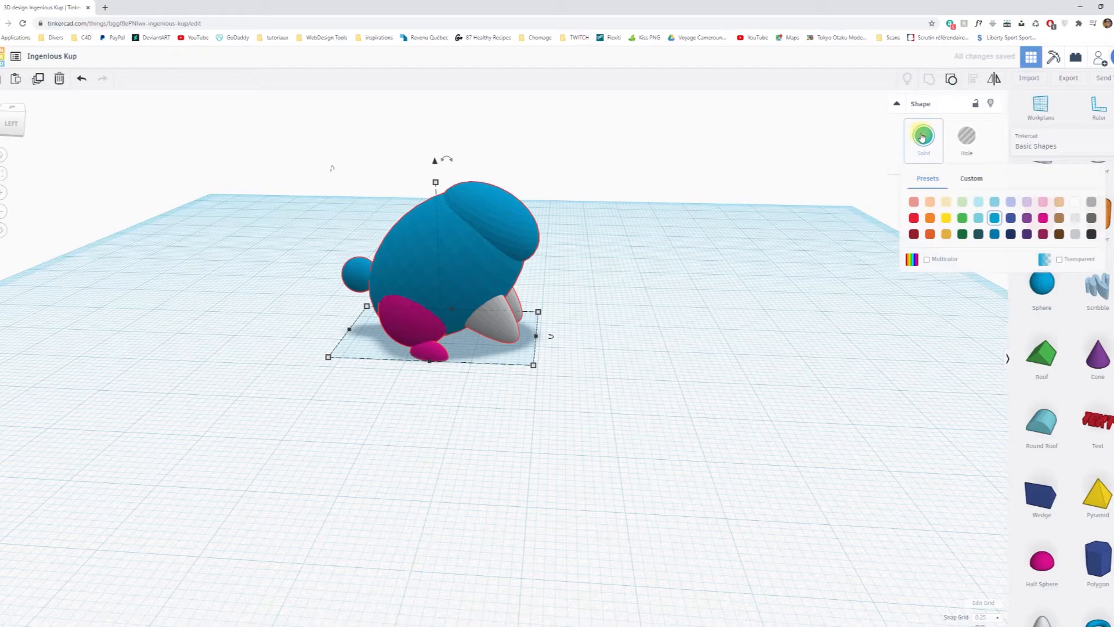
click(1075, 202)
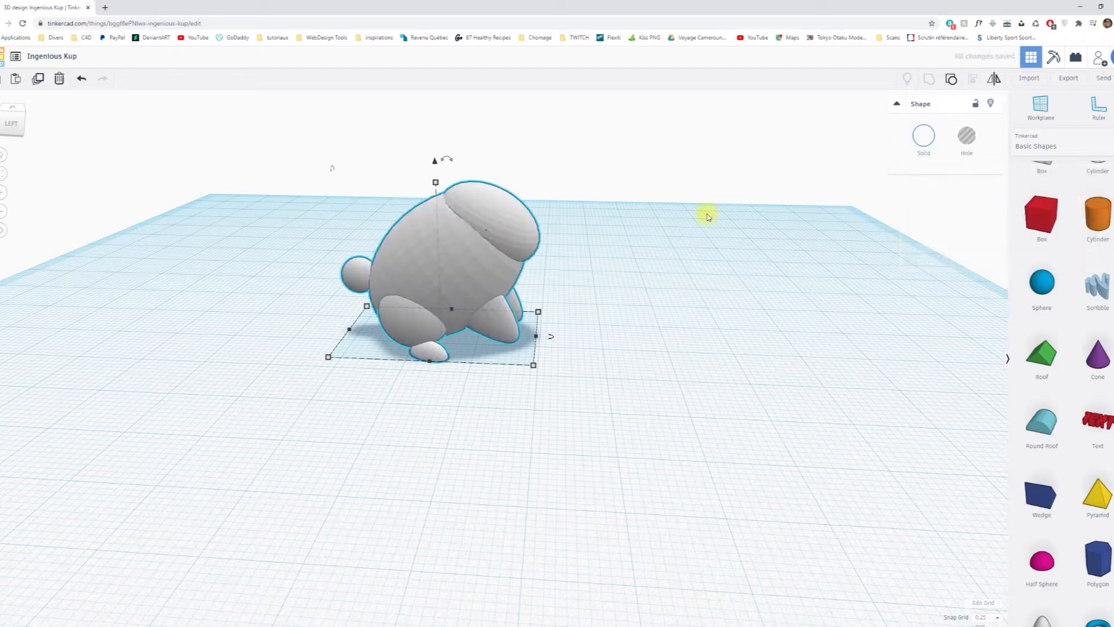
click(679, 237)
Add a new sphere on the workplane in front of the white rabbit.
right_drag(712, 305, 438, 299)
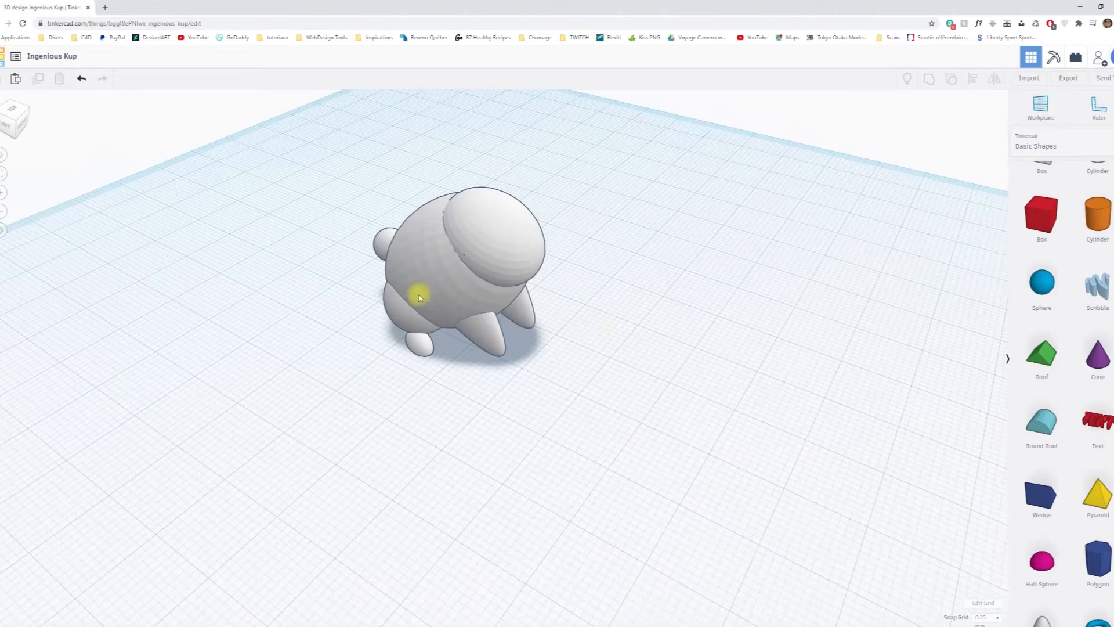
right_drag(455, 380, 526, 342)
right_drag(597, 335, 373, 356)
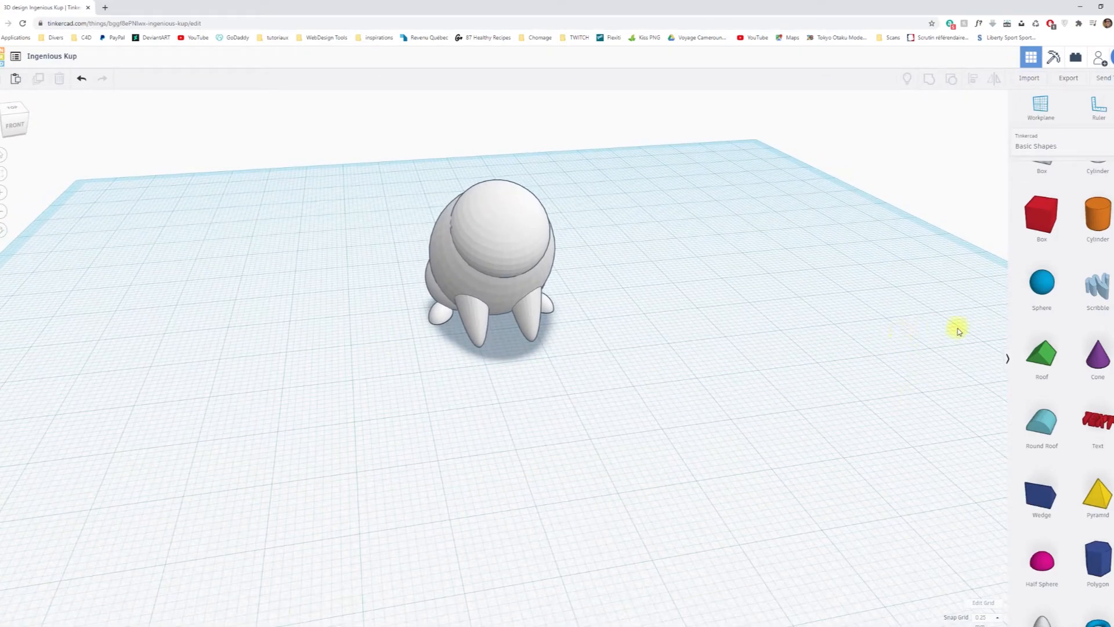
drag(972, 313, 650, 413)
right_drag(589, 448, 738, 465)
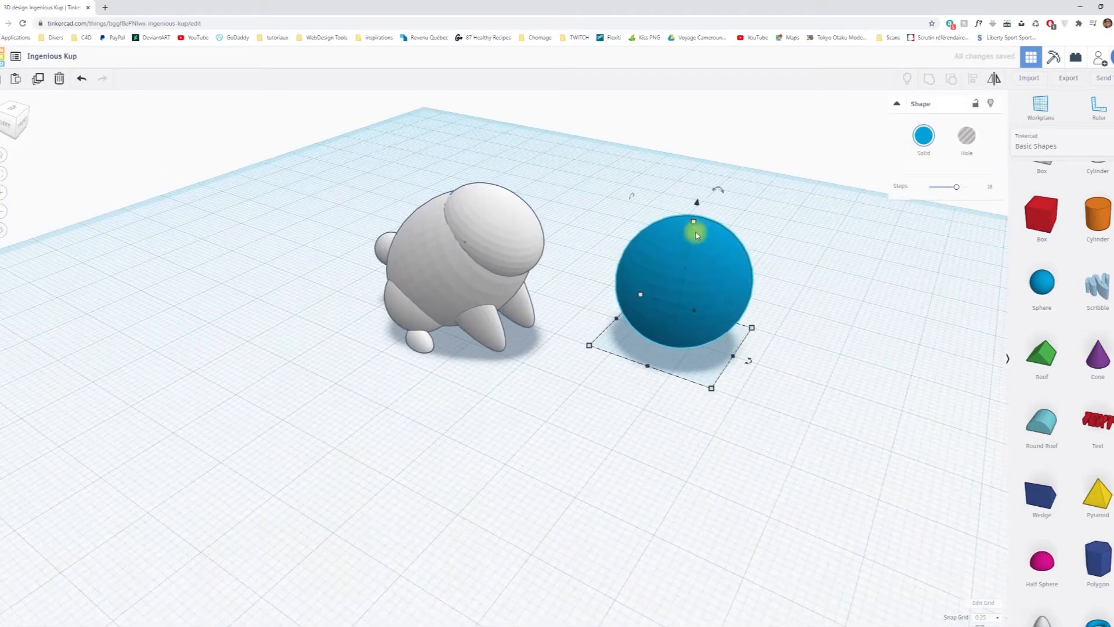
Flatten the new sphere to about 10 mm high and shorten it lengthwise into an ellipsoid.
drag(696, 224, 683, 277)
right_drag(834, 315, 607, 308)
drag(700, 445, 644, 448)
right_drag(676, 455, 956, 464)
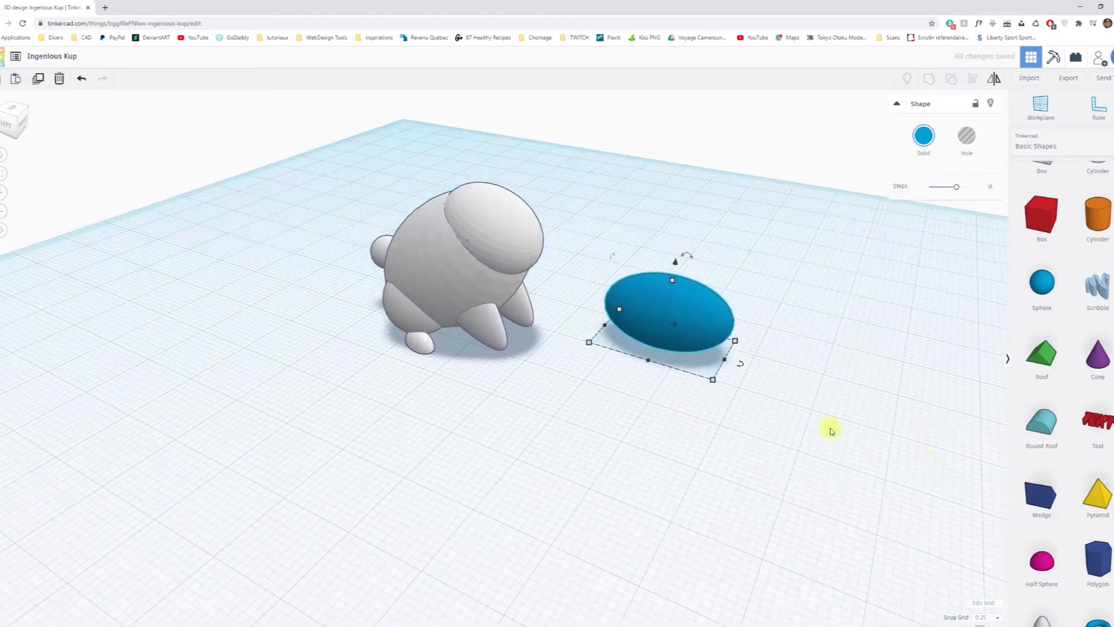
drag(725, 363, 699, 358)
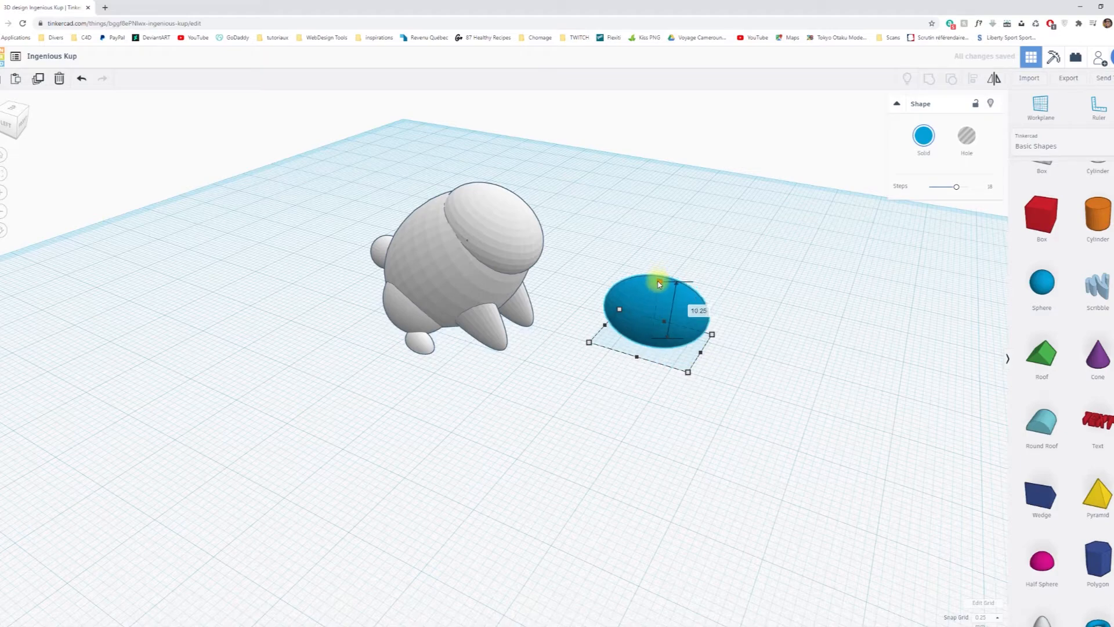
right_drag(664, 278, 505, 400)
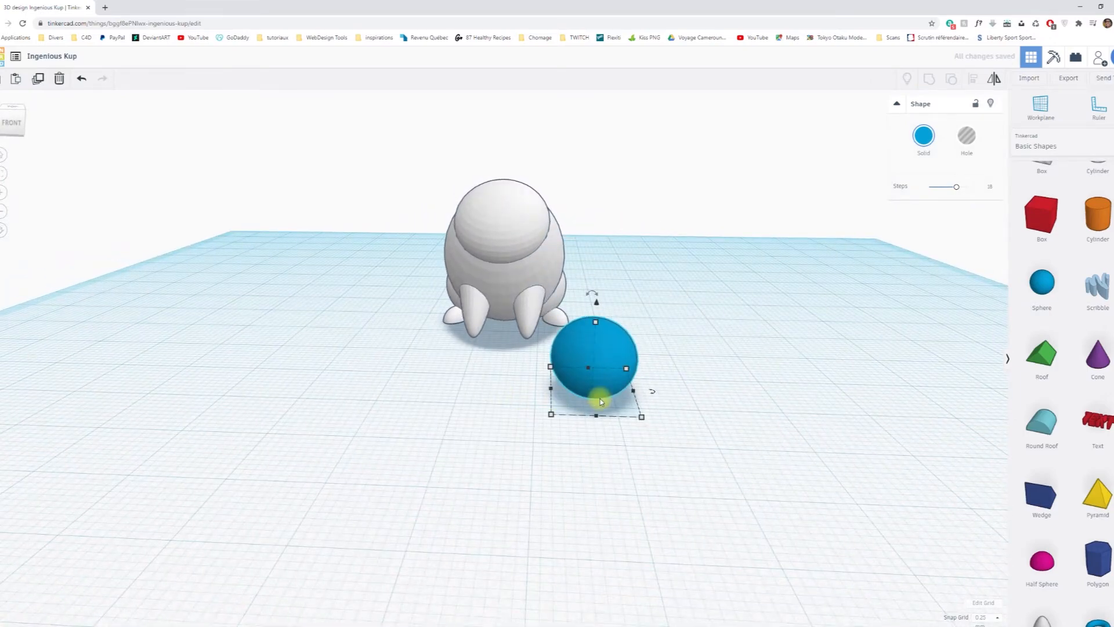
Tilt the blue ellipsoid about 48° so its end nearest the rabbit points upward.
right_drag(692, 369, 482, 348)
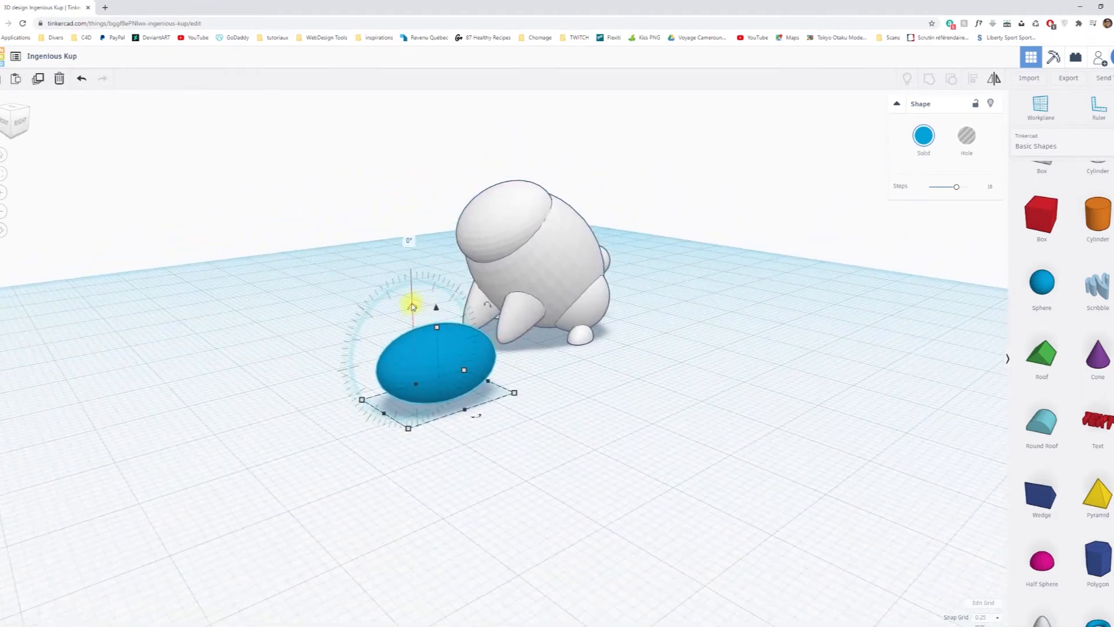
drag(410, 307, 395, 334)
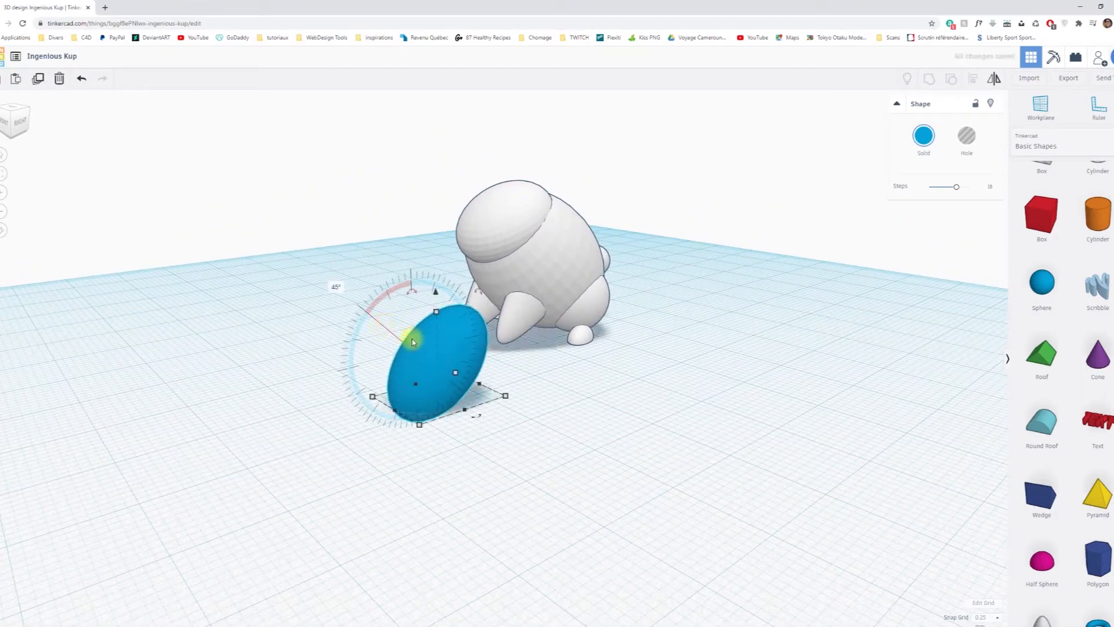
click(510, 385)
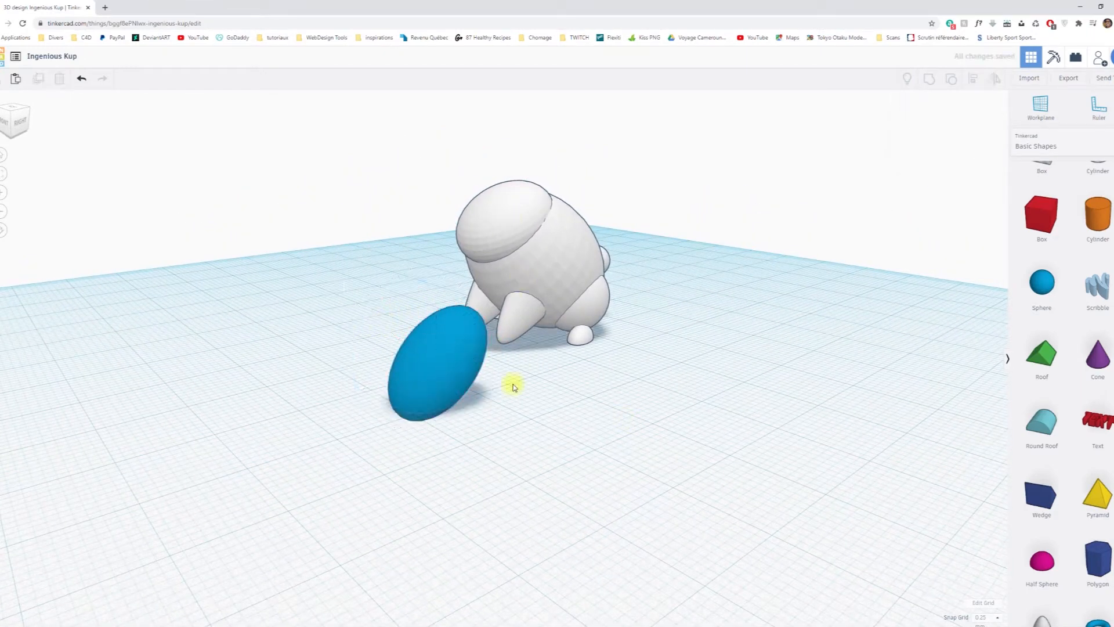
Align the blue ellipsoid with the rabbit, centred side to side and level with the rabbit's top.
click(447, 361)
shift+click(495, 258)
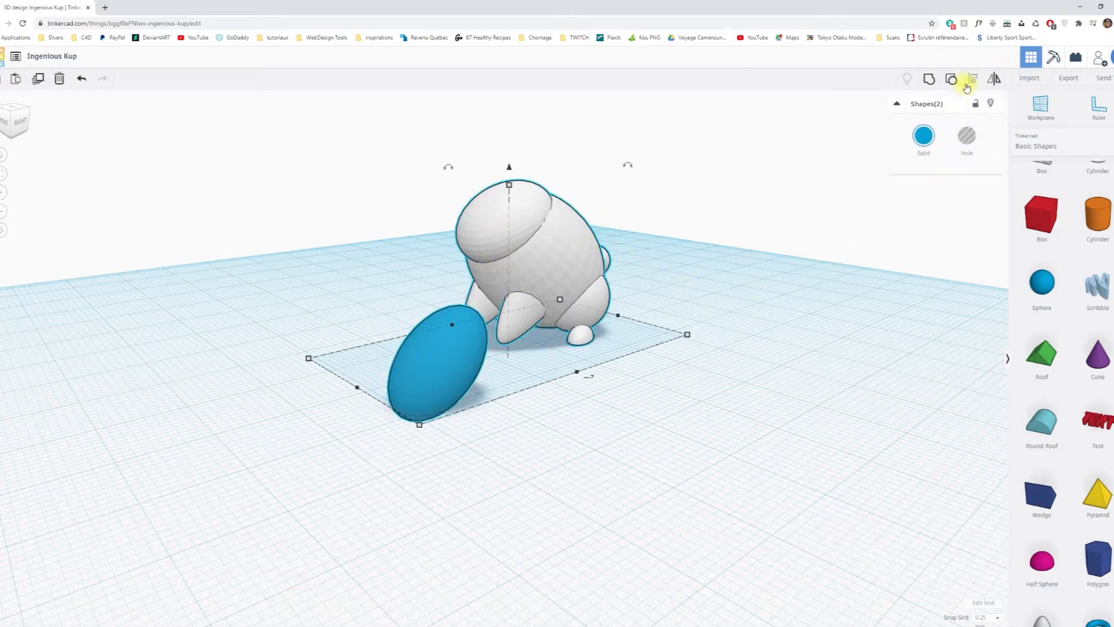
click(970, 82)
click(539, 259)
right_drag(507, 456, 748, 503)
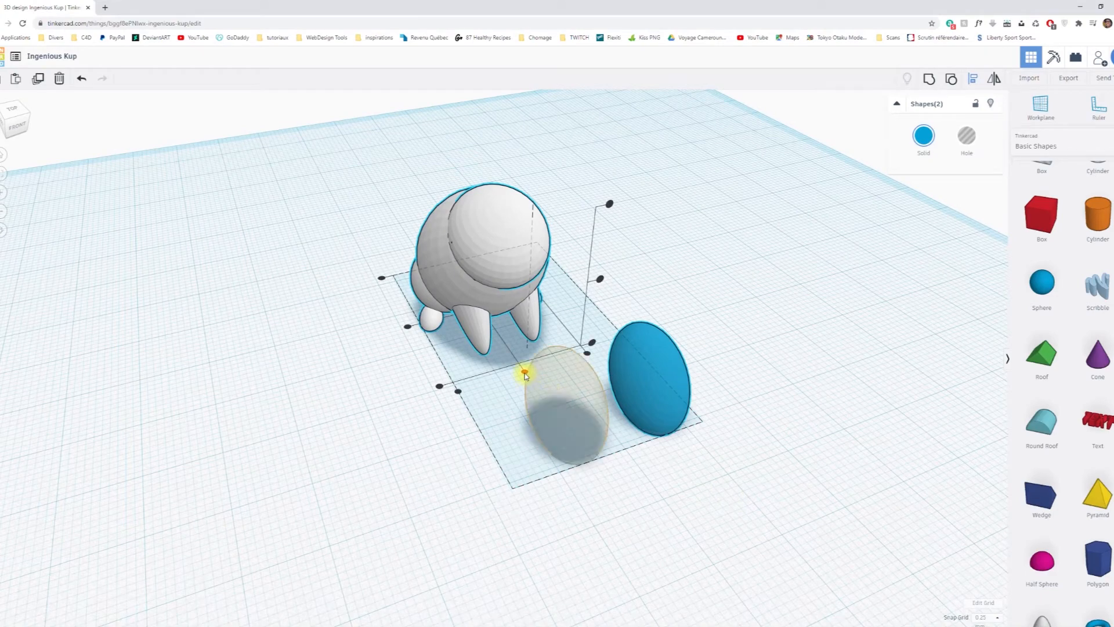
click(525, 373)
right_drag(425, 458, 639, 430)
right_drag(565, 323, 550, 292)
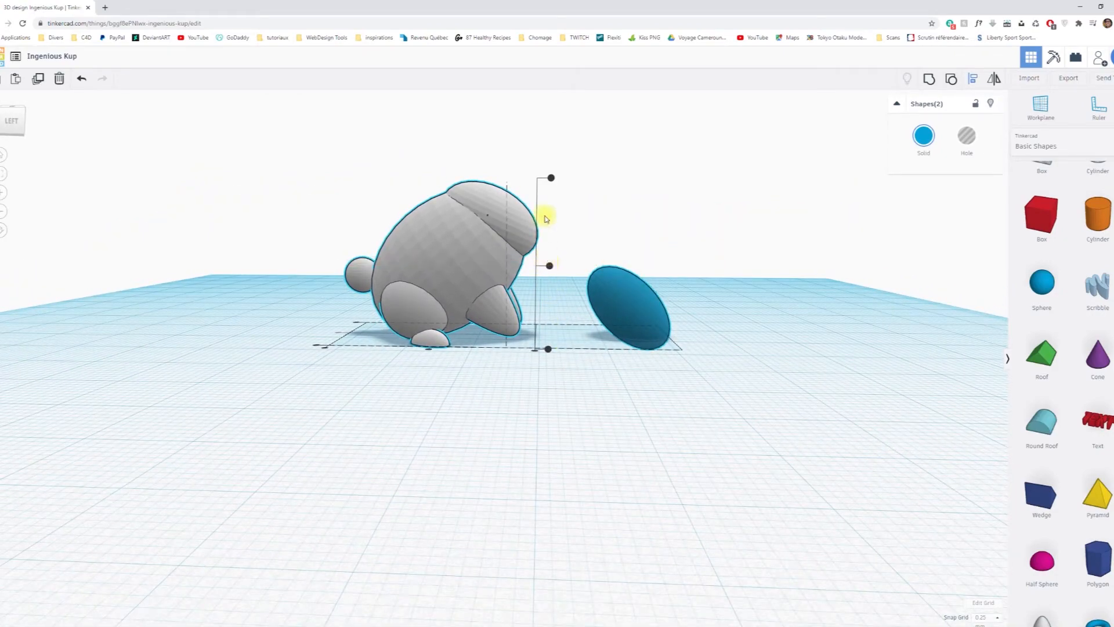
drag(551, 180, 551, 178)
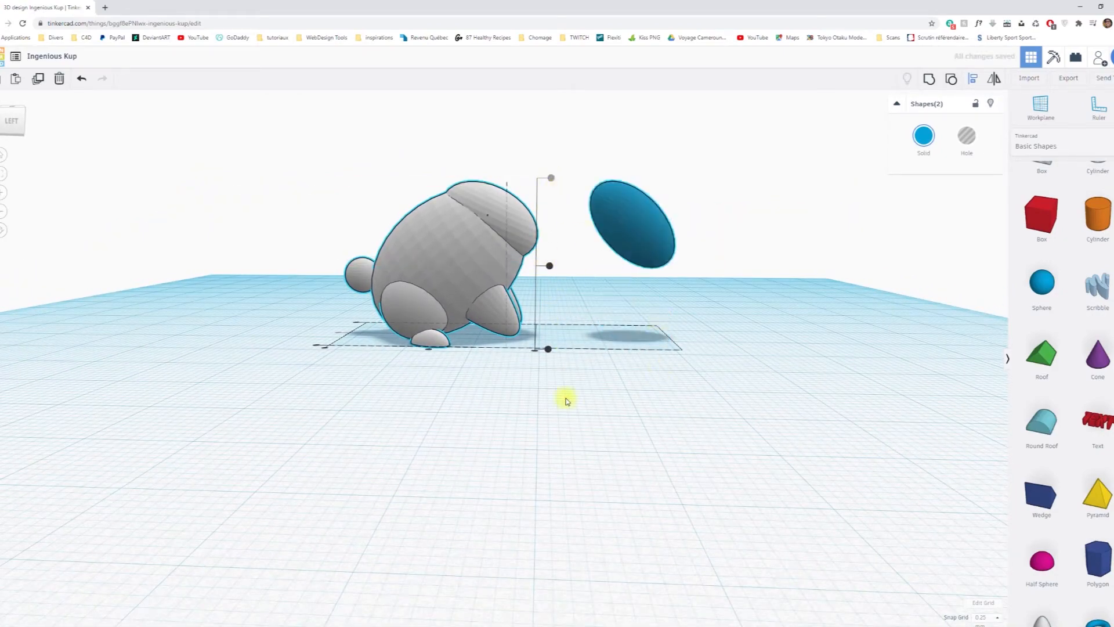
right_drag(654, 412, 667, 441)
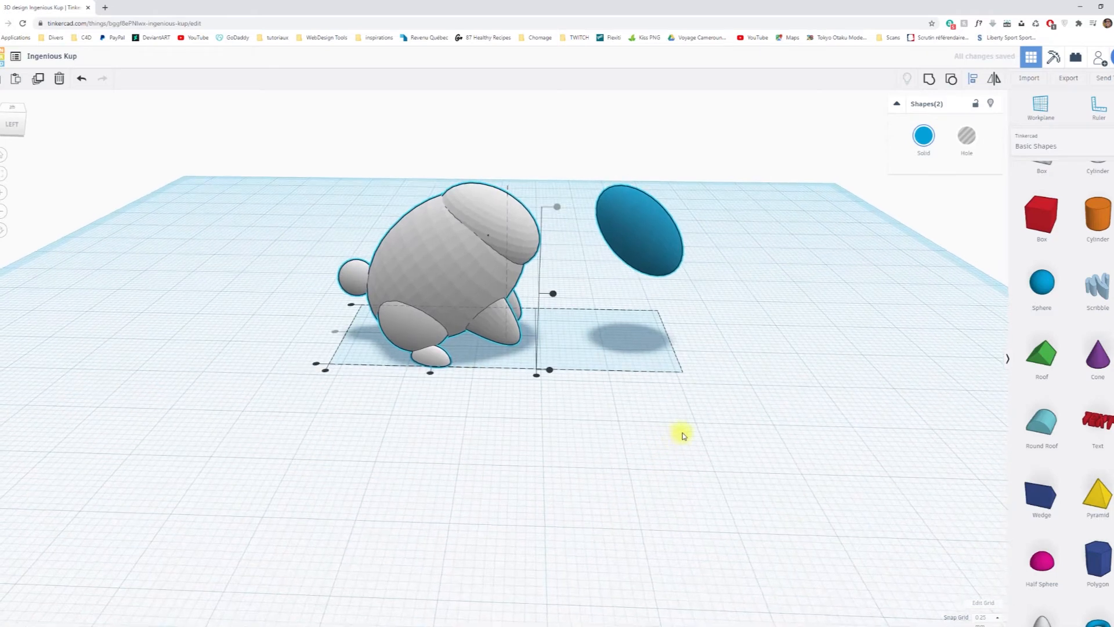
click(726, 430)
Nudge the blue ellipsoid back into the rabbit's upper front and raise it about 4.2 mm.
click(641, 239)
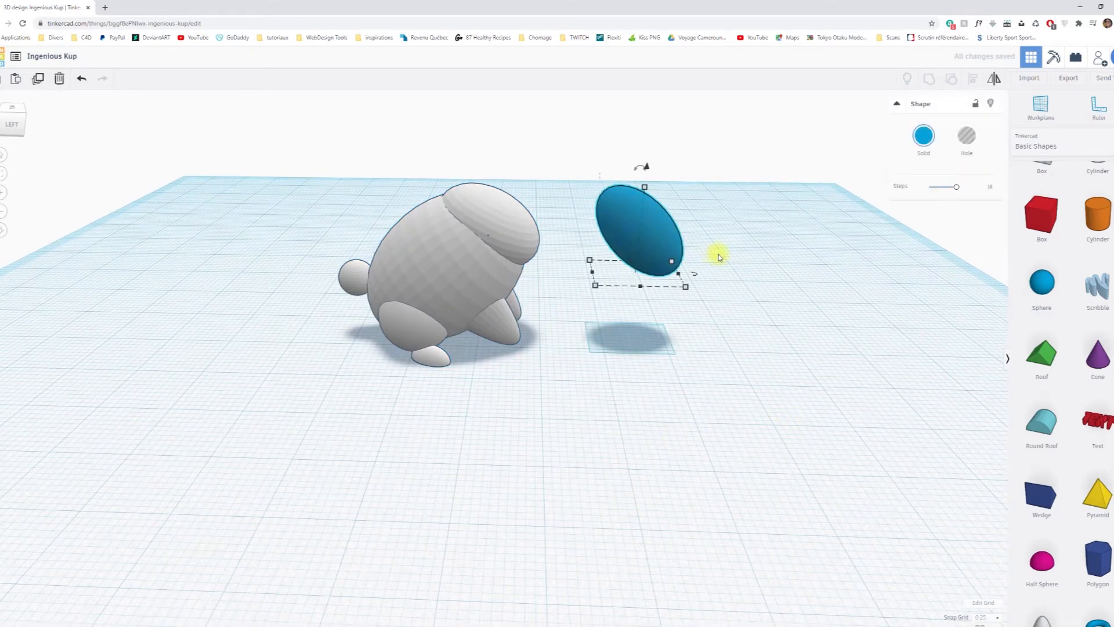
key(Left)
key(Left)
key(Left)
key(Left)
key(Left)
key(Left)
key(Left)
key(Left)
key(Left)
key(Left)
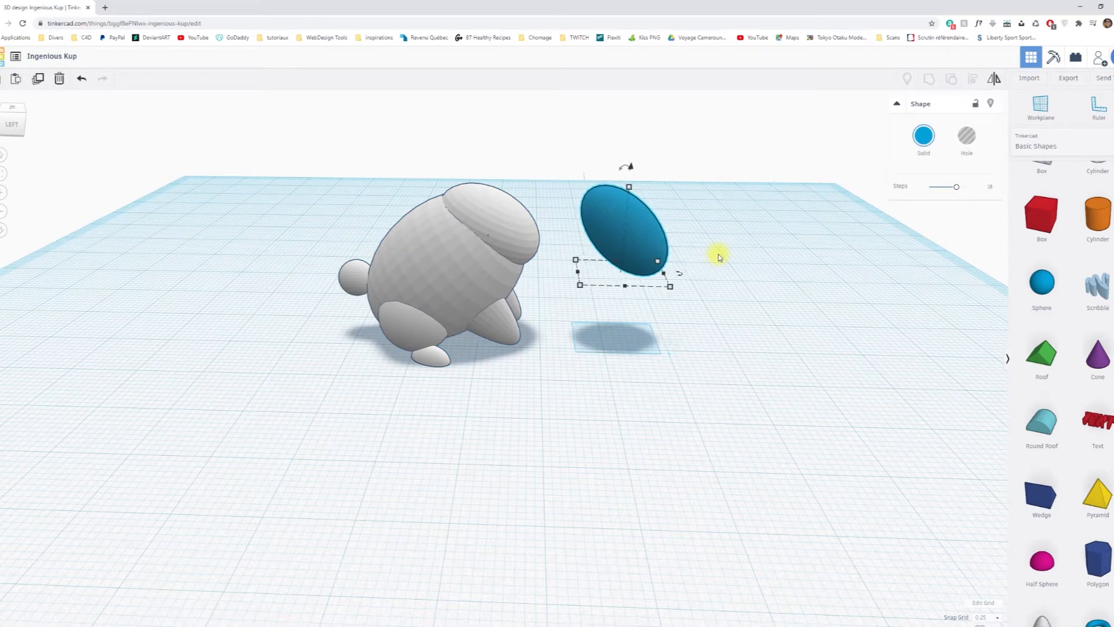
key(Left)
key(Left)
key(Left)
key(Left)
key(Left)
key(Left)
key(Left)
key(Left)
key(Left)
key(Left)
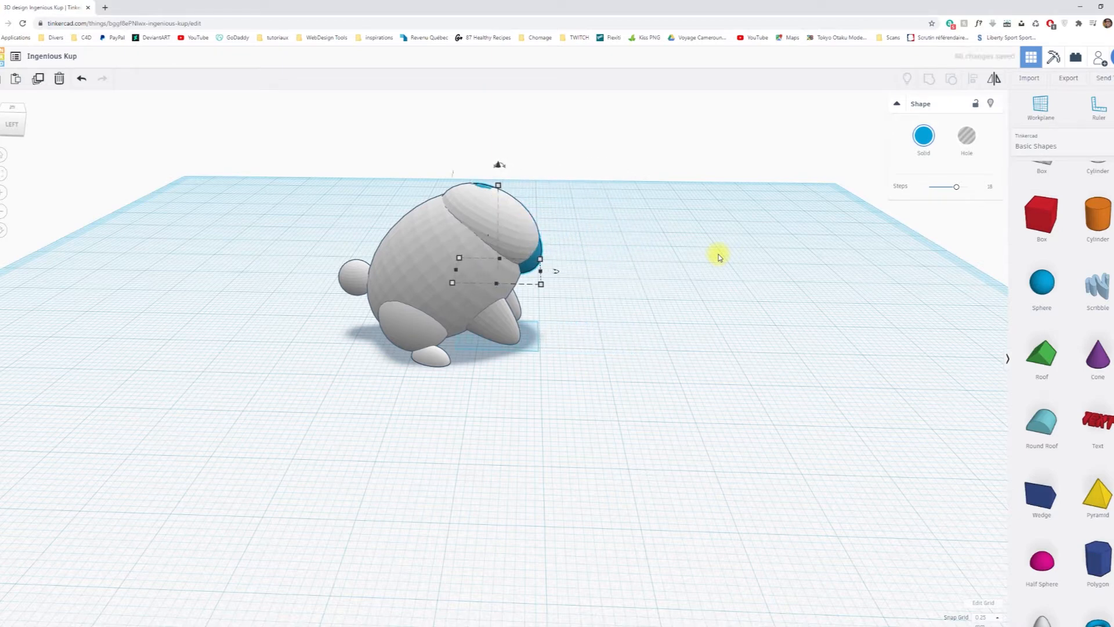
drag(498, 167, 502, 132)
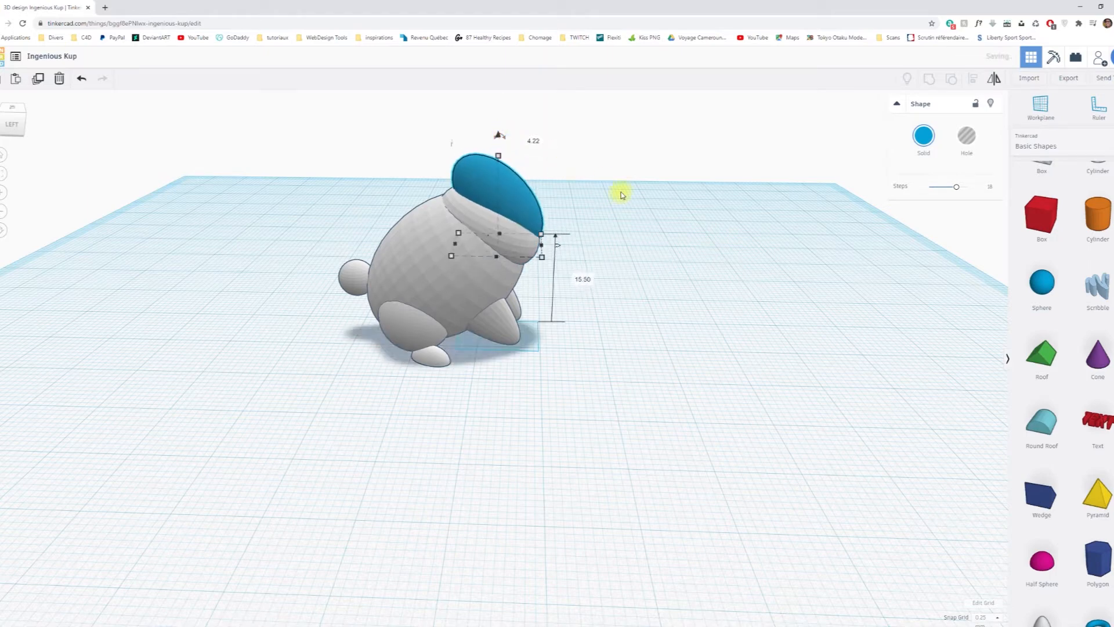
Nudge the blue ellipsoid forward so it overhangs the front of the rabbit's upper body.
key(Right)
key(Right)
key(Right)
key(Right)
key(Right)
key(Right)
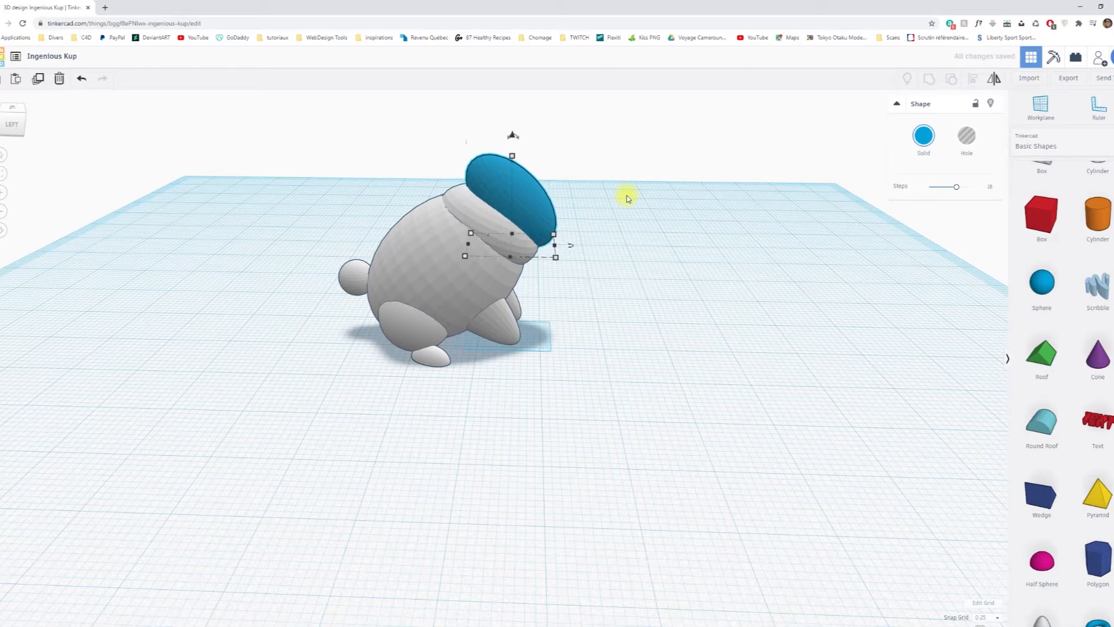
key(Right)
key(Right)
key(Right)
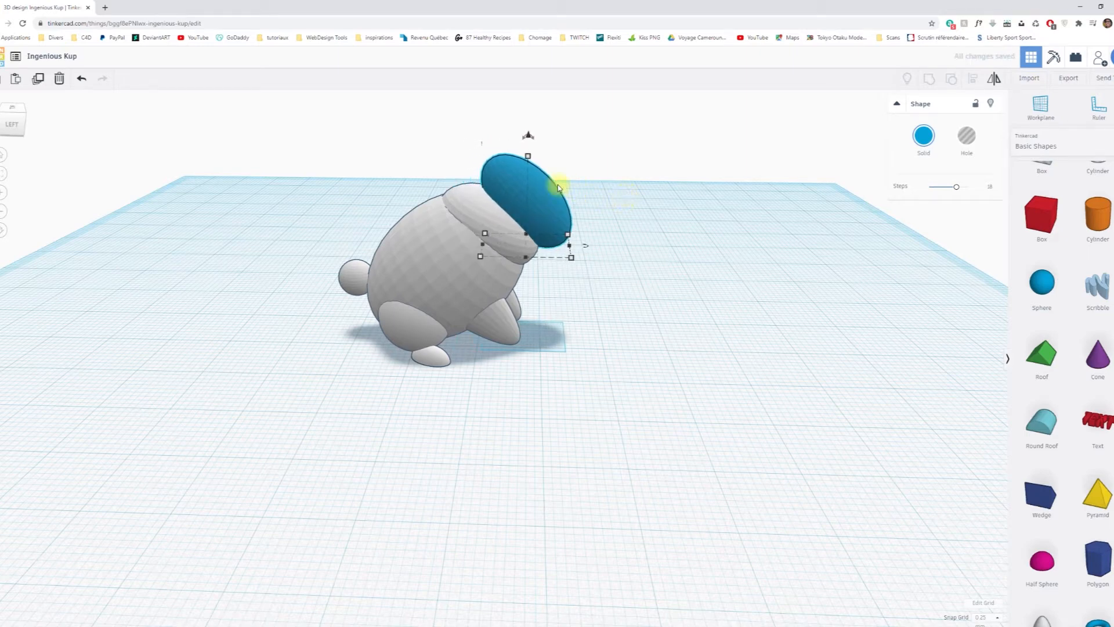
Rotate the blue ellipsoid by -18° to make its slope shallower.
drag(524, 140, 509, 143)
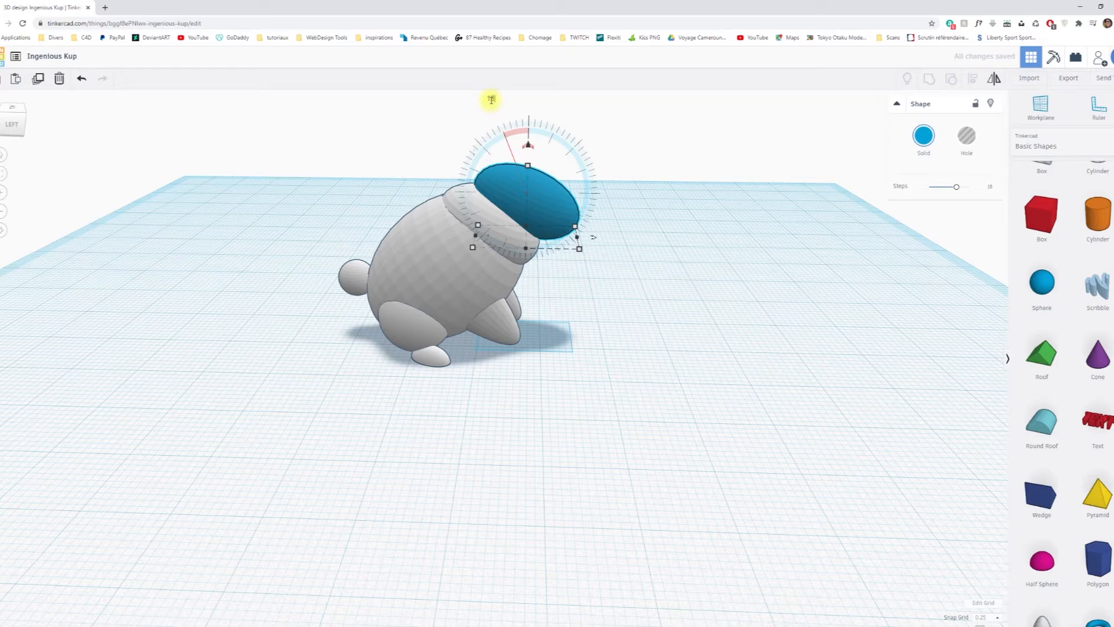
key(Return)
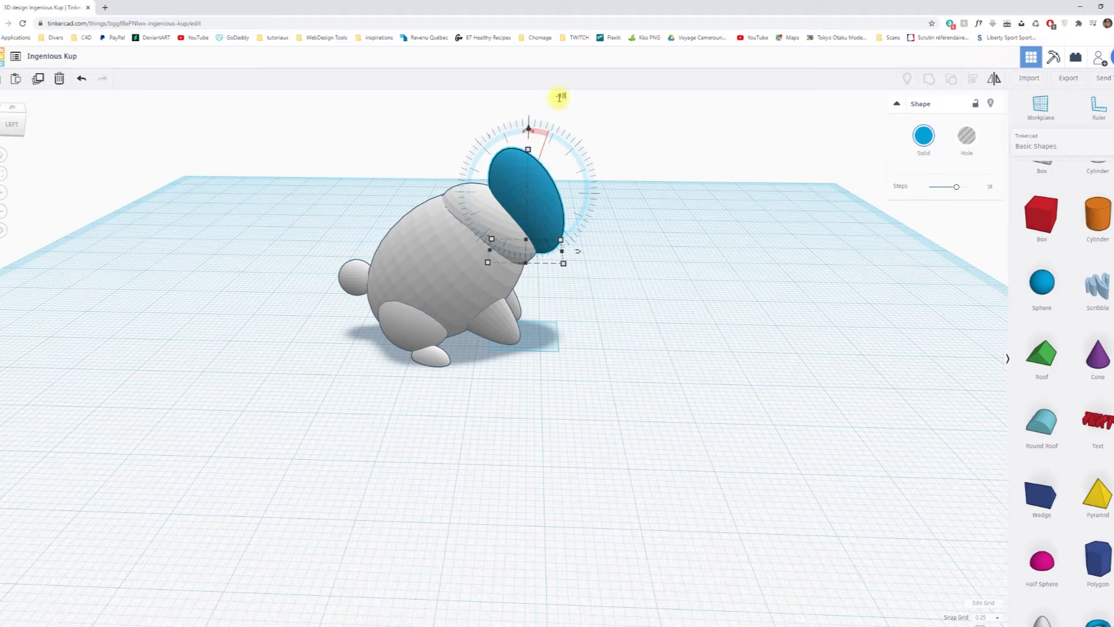
key(Return)
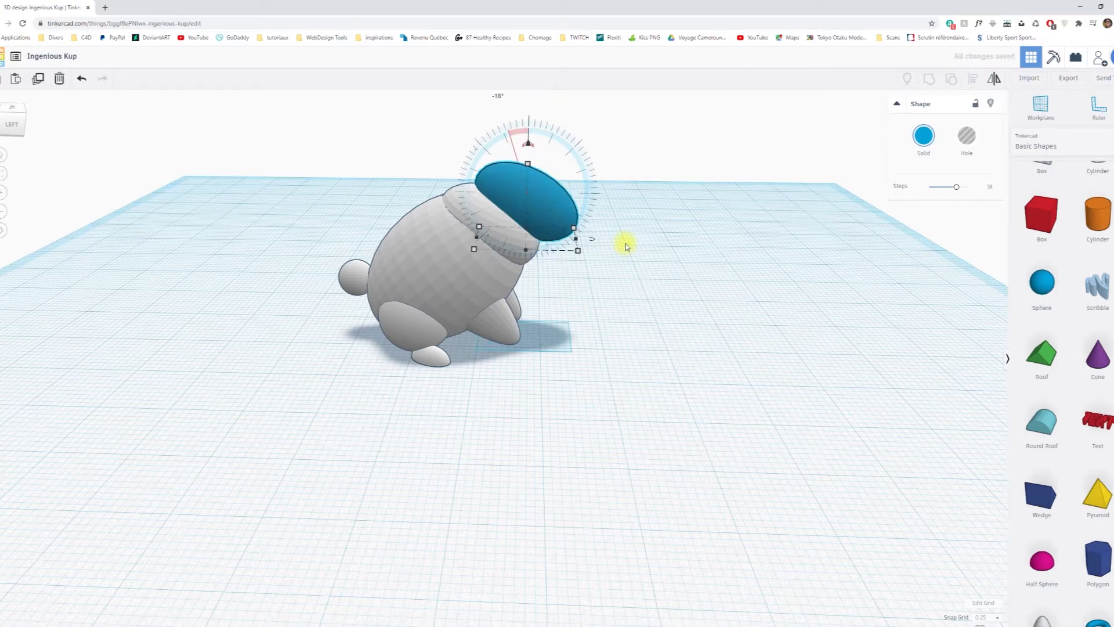
Nudge the blue ellipsoid slightly back toward the rabbit's body and raise it a little.
key(Left)
key(Left)
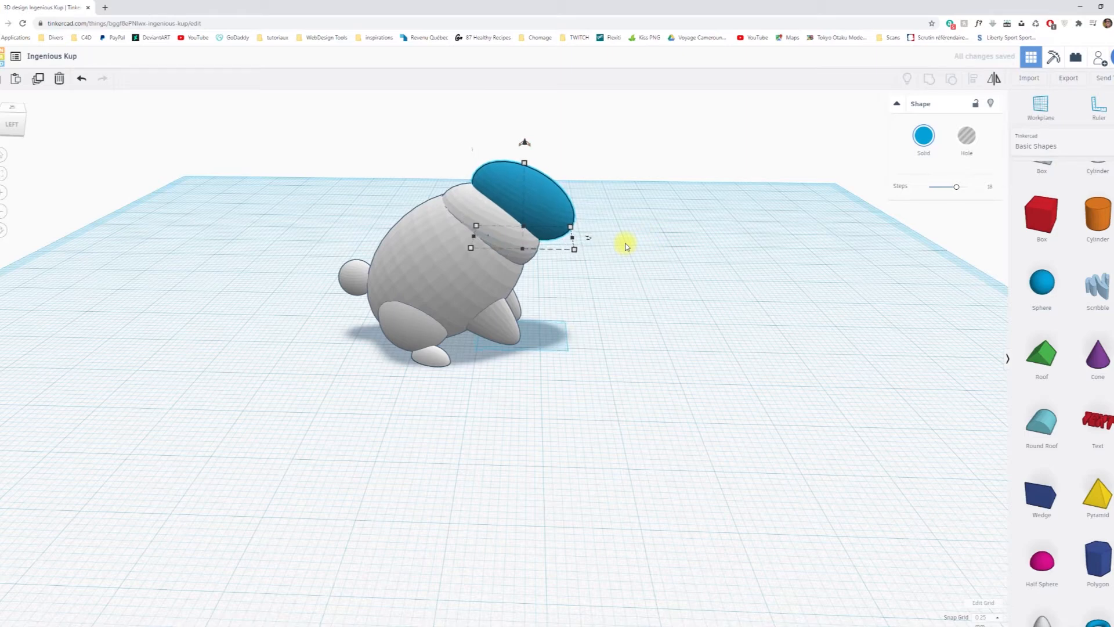
key(ctrl+z)
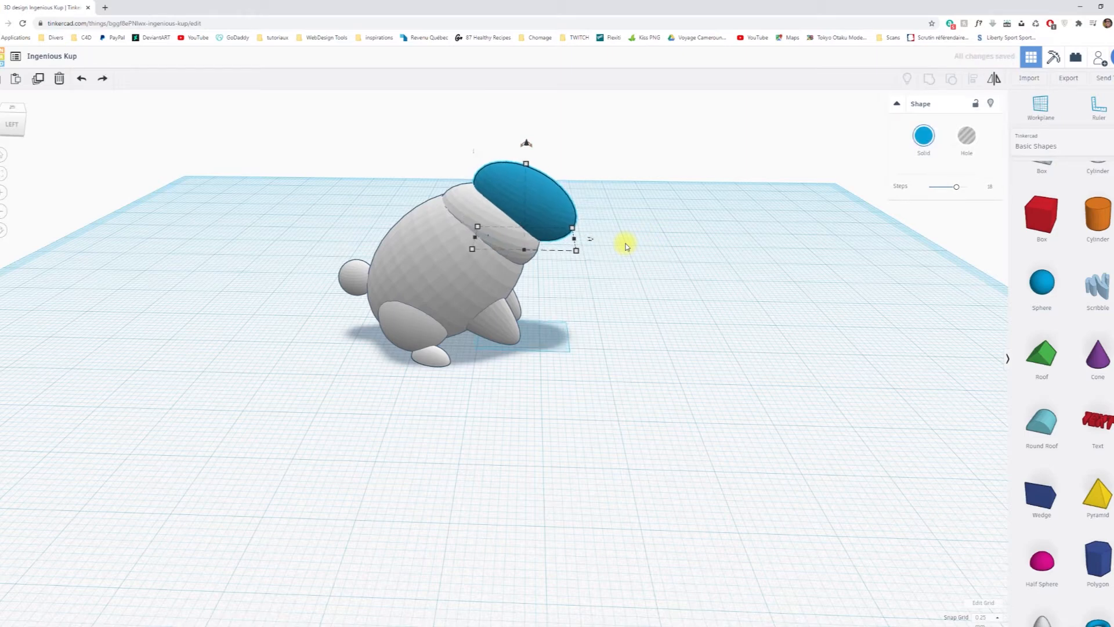
key(Left)
mouse_move(525, 145)
drag(525, 145, 525, 135)
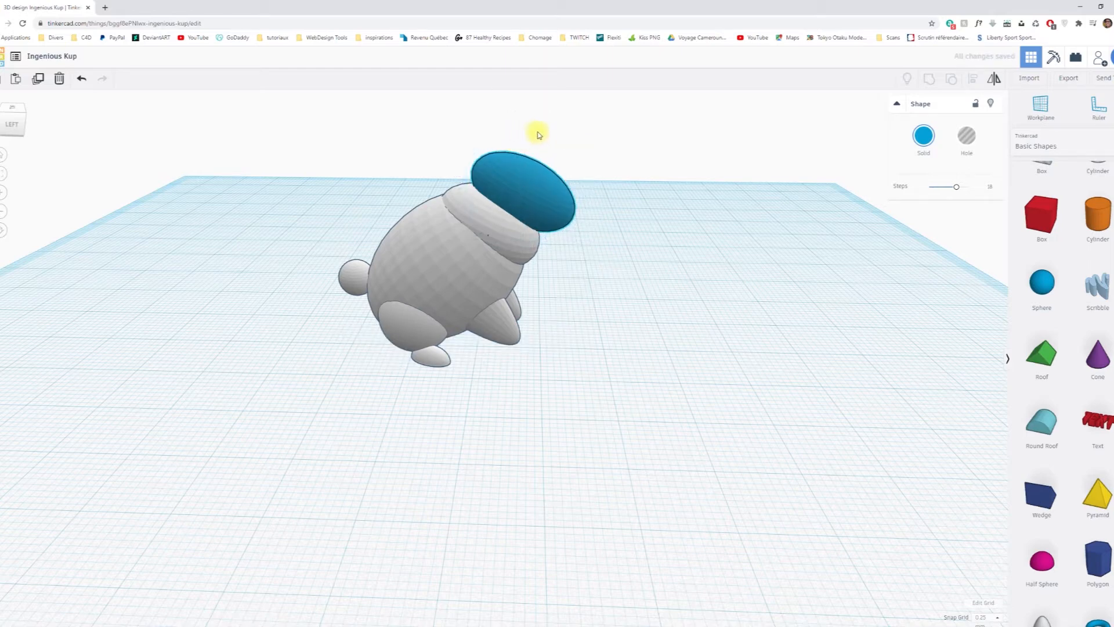
Rotate the blue head ellipsoid by -25° to bring it closer to level.
mouse_move(531, 137)
mouse_down()
mouse_move(550, 151)
mouse_move(540, 141)
mouse_up()
middle_drag(618, 176, 617, 268)
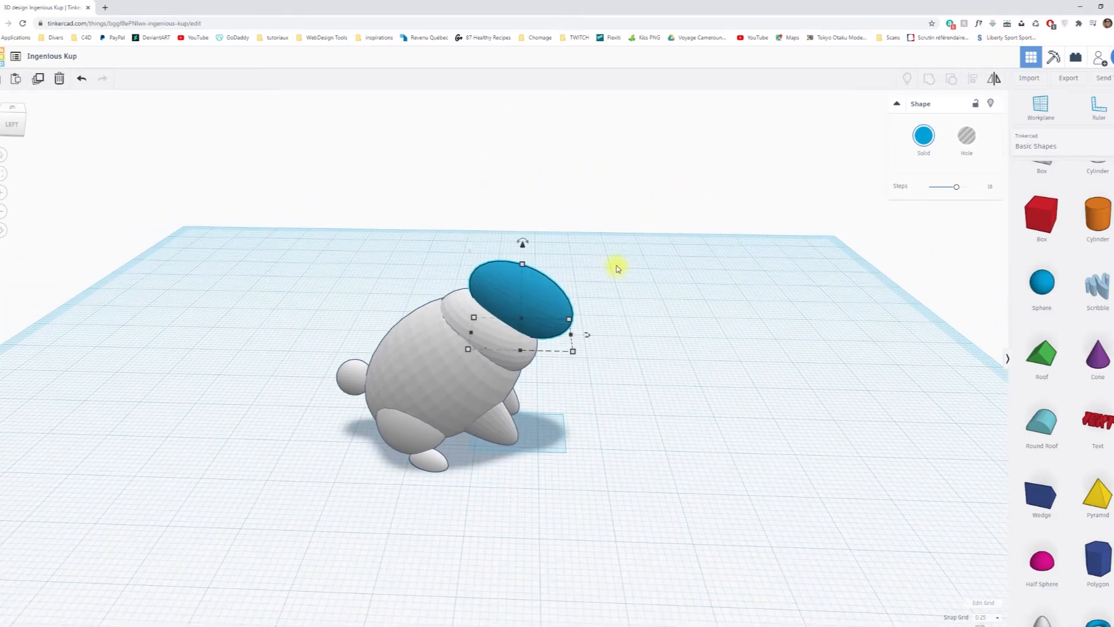
drag(520, 236, 524, 200)
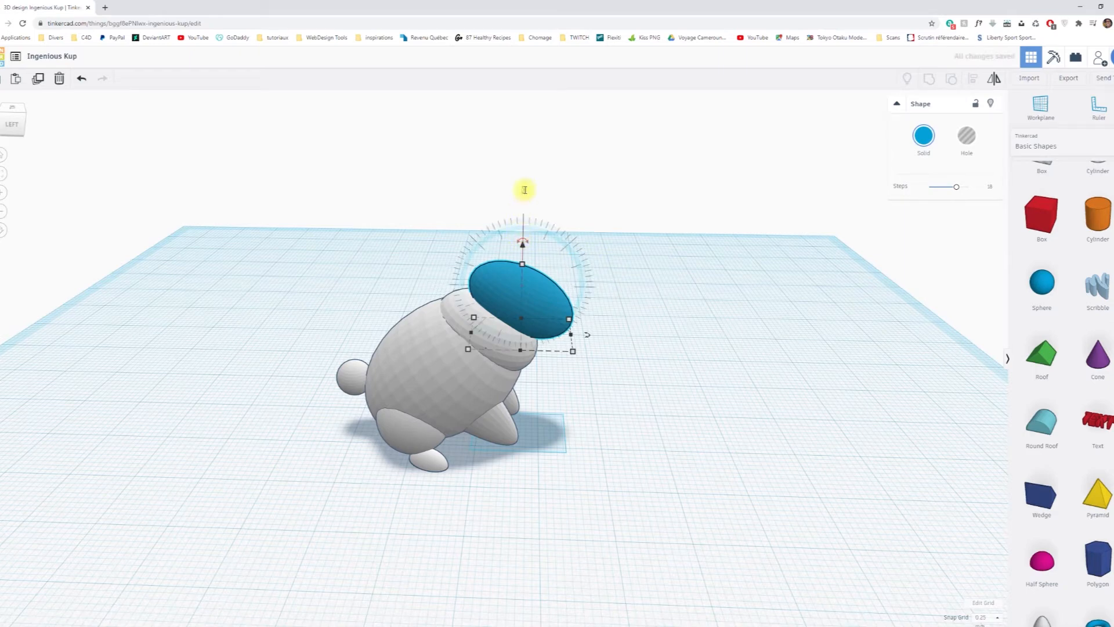
drag(523, 189, 525, 193)
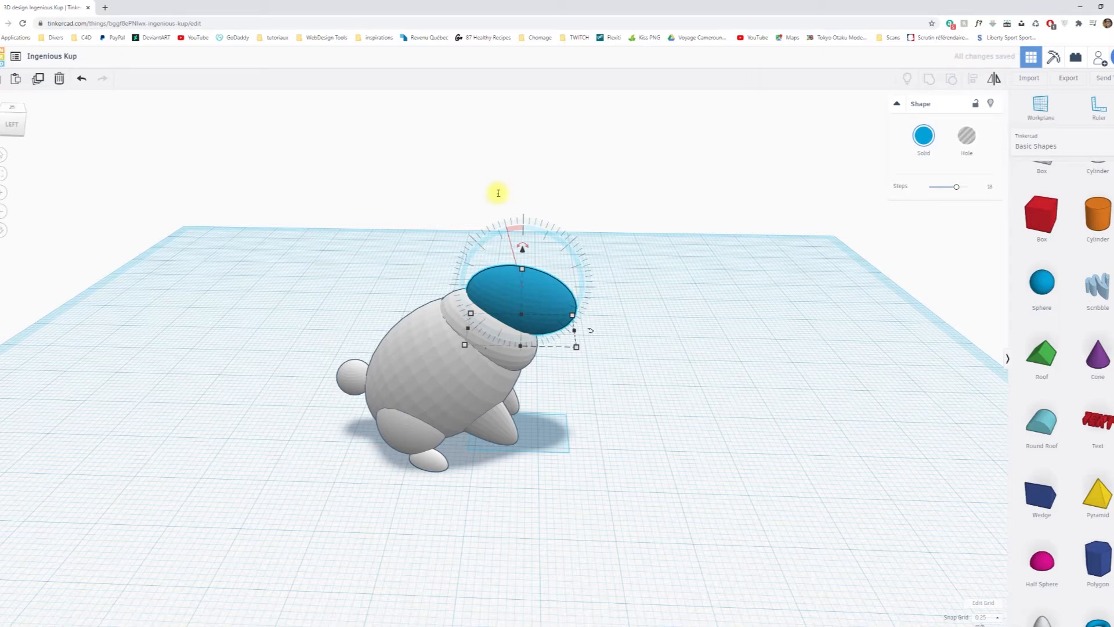
key(Return)
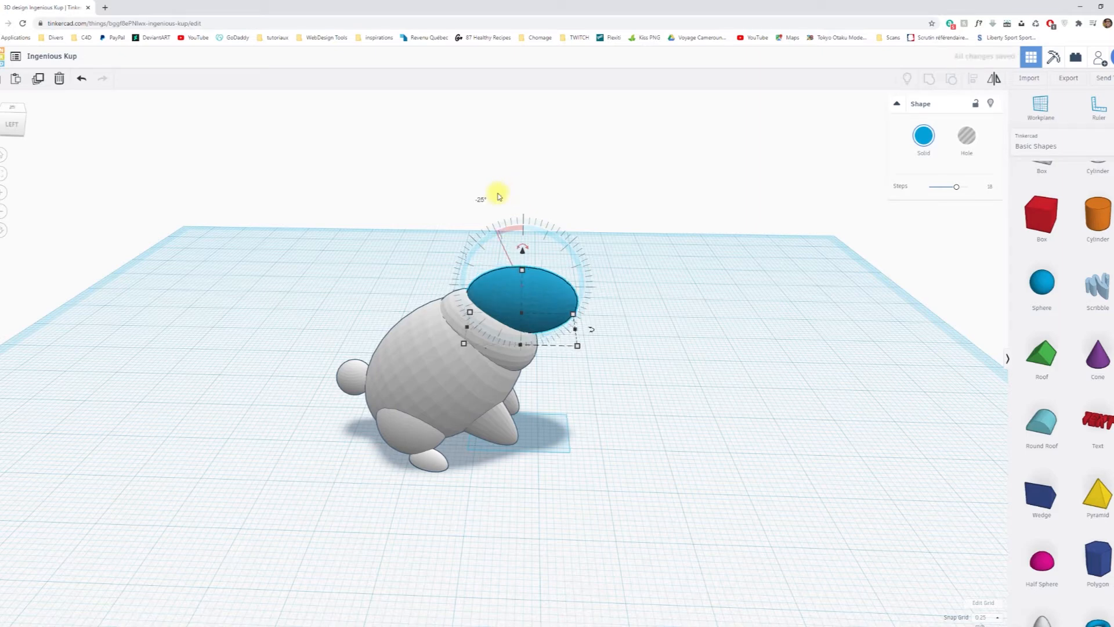
click(742, 325)
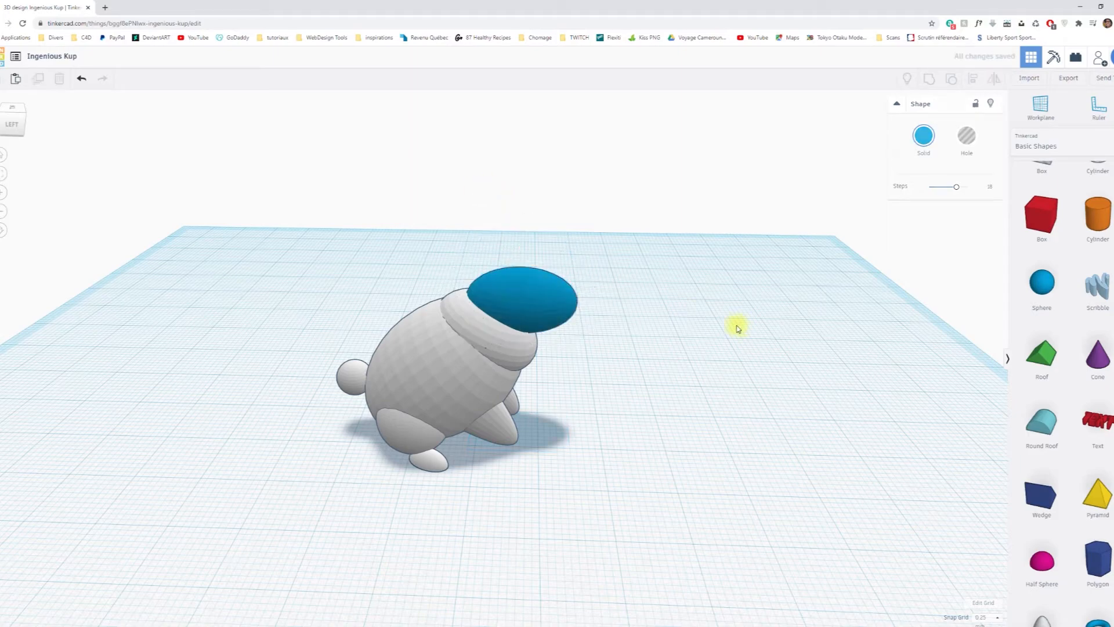
mouse_move(667, 385)
right_down()
mouse_move(672, 339)
mouse_move(674, 381)
right_up()
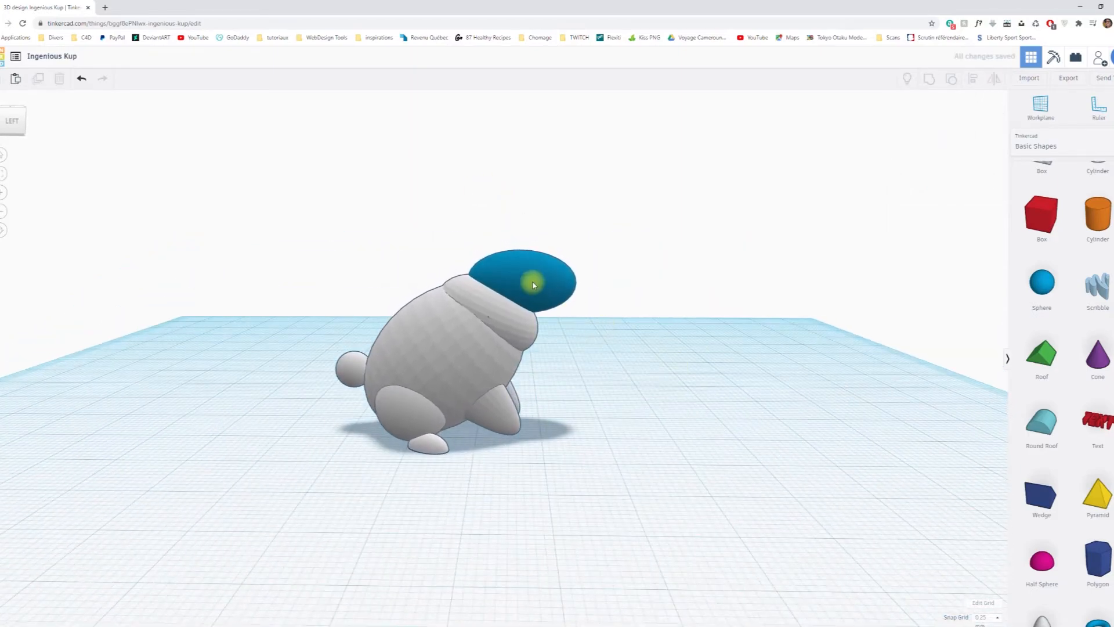
Rotate the blue head ellipsoid back clockwise, seen from the left side, so it slopes steeply down toward the front.
click(533, 279)
mouse_move(524, 243)
mouse_move(523, 241)
mouse_down()
mouse_move(537, 266)
mouse_move(529, 260)
mouse_up()
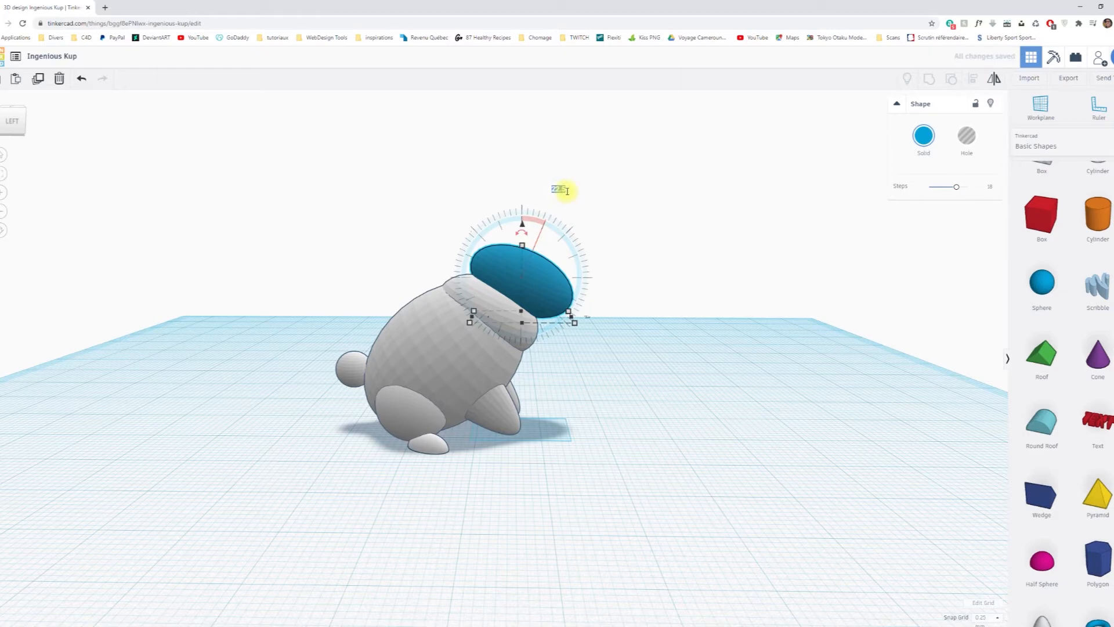
key(Return)
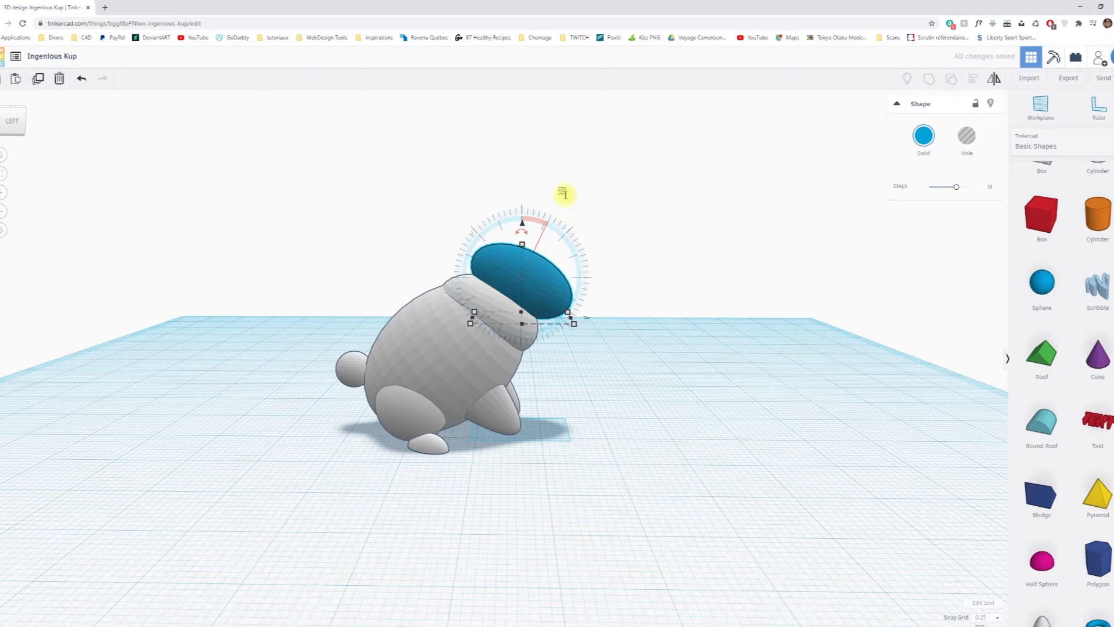
key(Return)
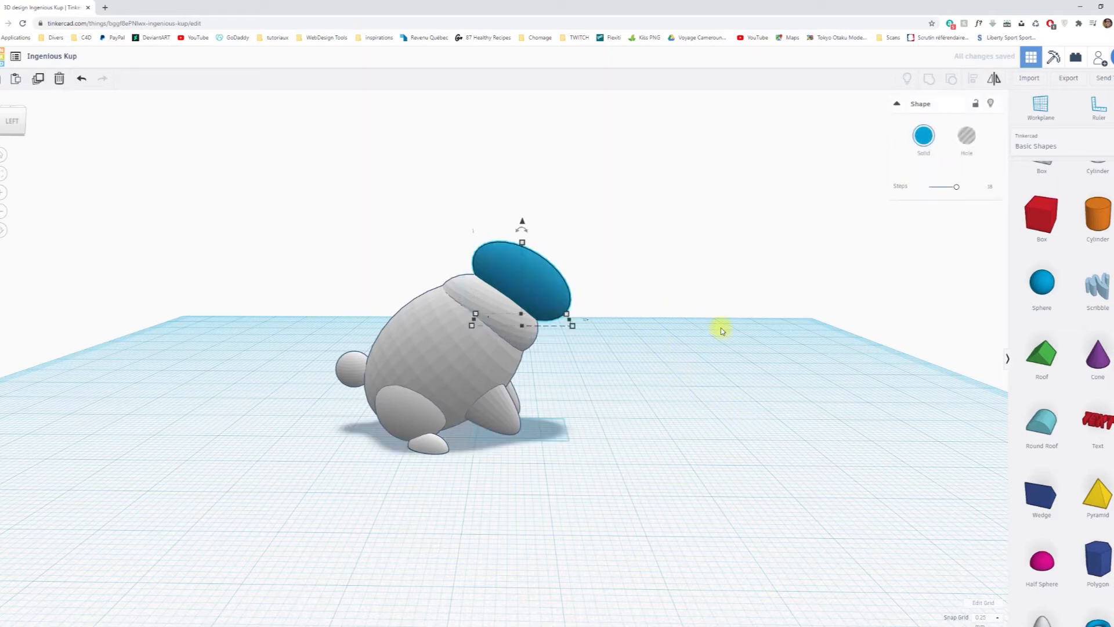
Nudge the blue head ellipsoid slightly forward and lower it a little onto the neck.
key(Right)
key(Right)
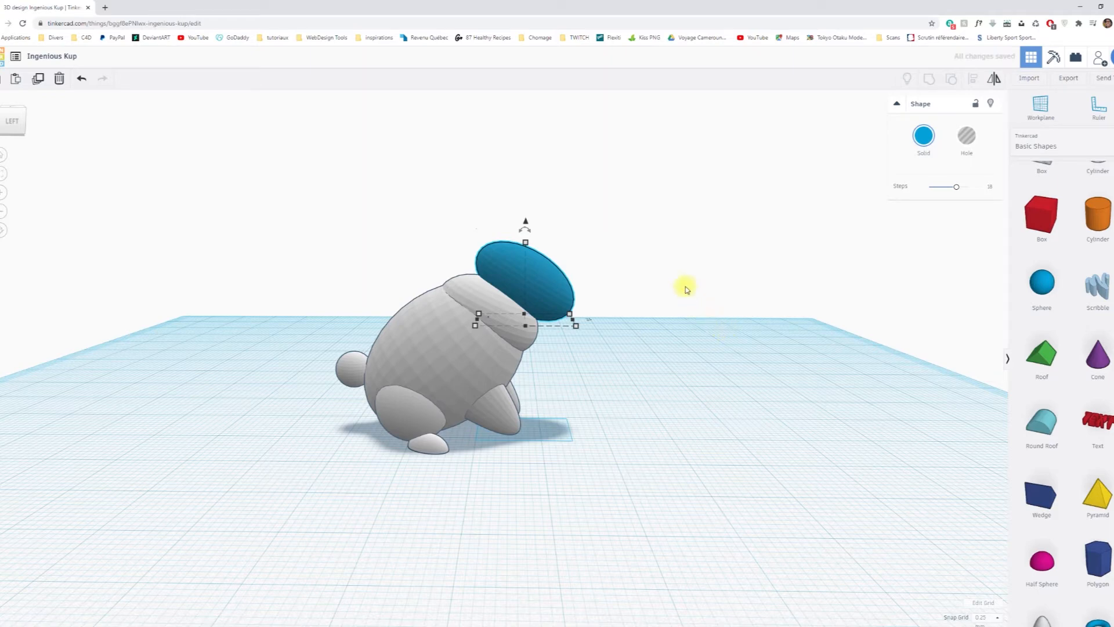
drag(525, 223, 525, 227)
click(690, 353)
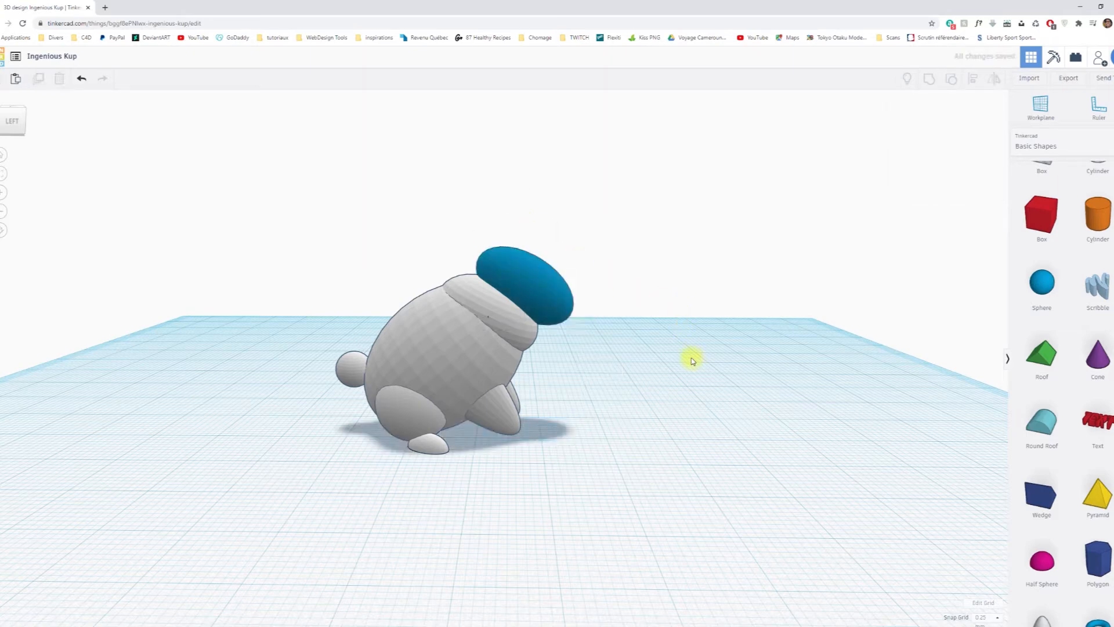
Ungroup the white rabbit body into its separate shapes.
click(524, 331)
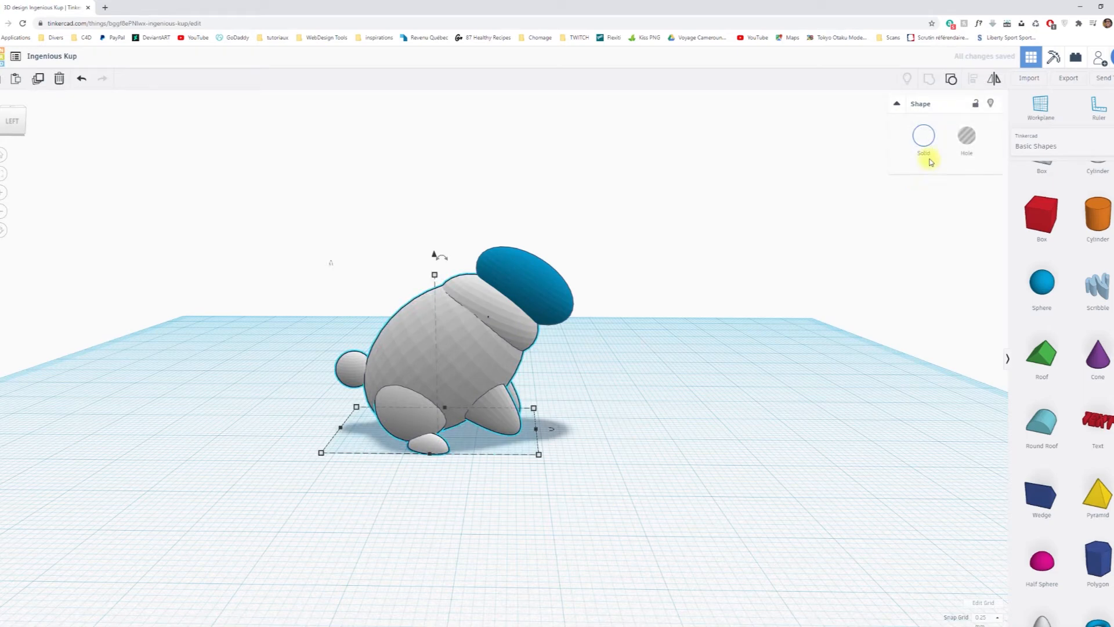
click(950, 79)
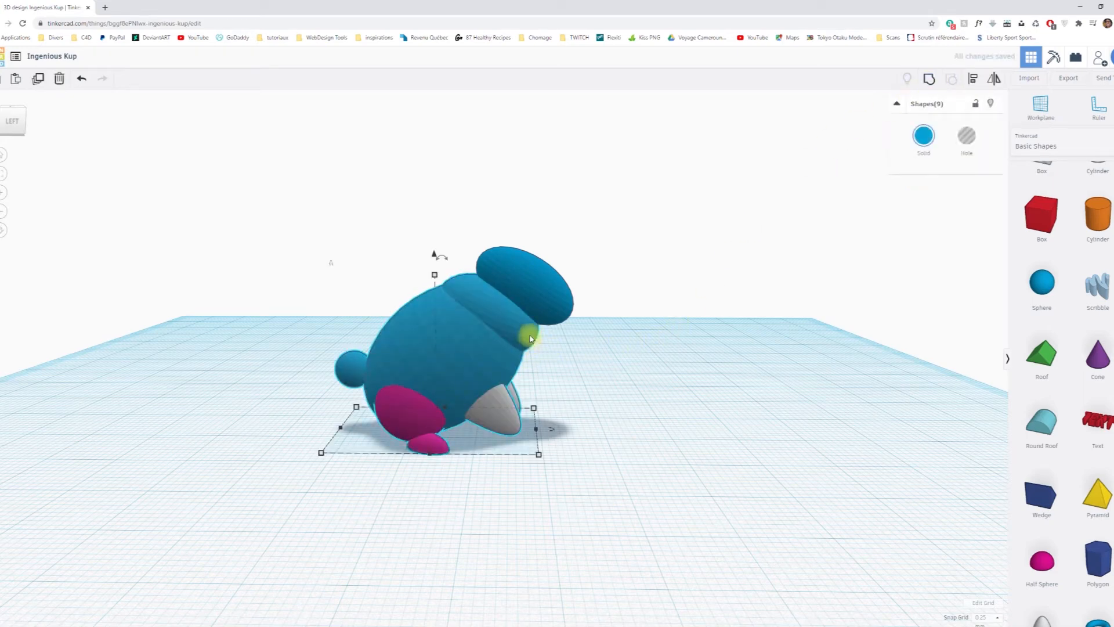
click(667, 367)
Lower the neck ellipsoid between the body and head by 3 mm and nudge it slightly back into the body.
click(503, 321)
mouse_move(487, 274)
mouse_down()
mouse_move(488, 239)
mouse_move(487, 257)
mouse_up()
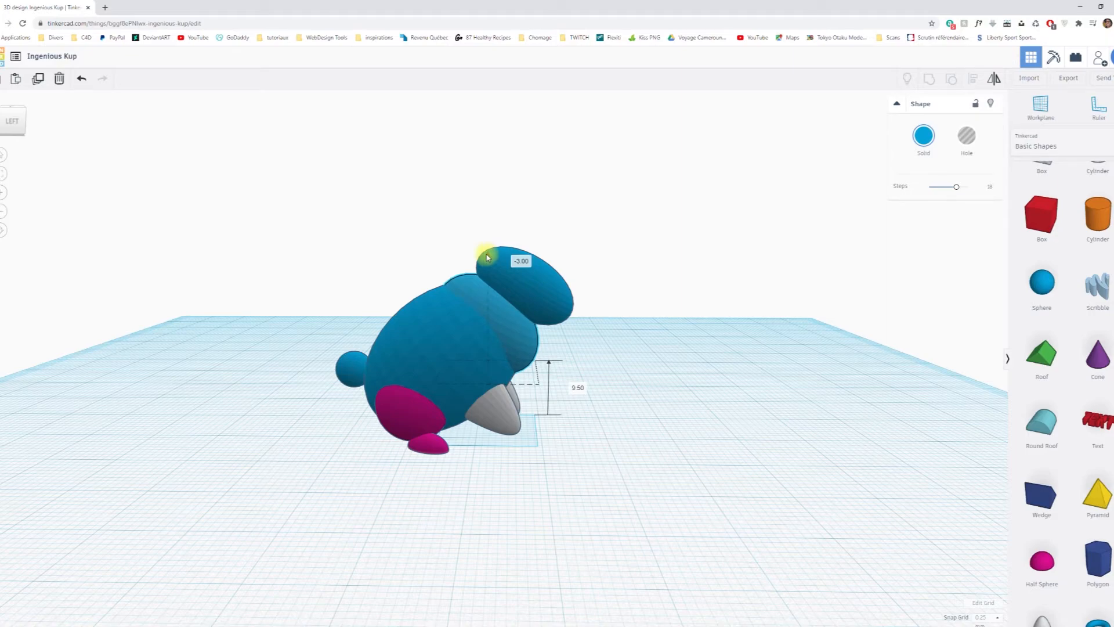
right_drag(704, 346, 670, 367)
key(Left)
key(Left)
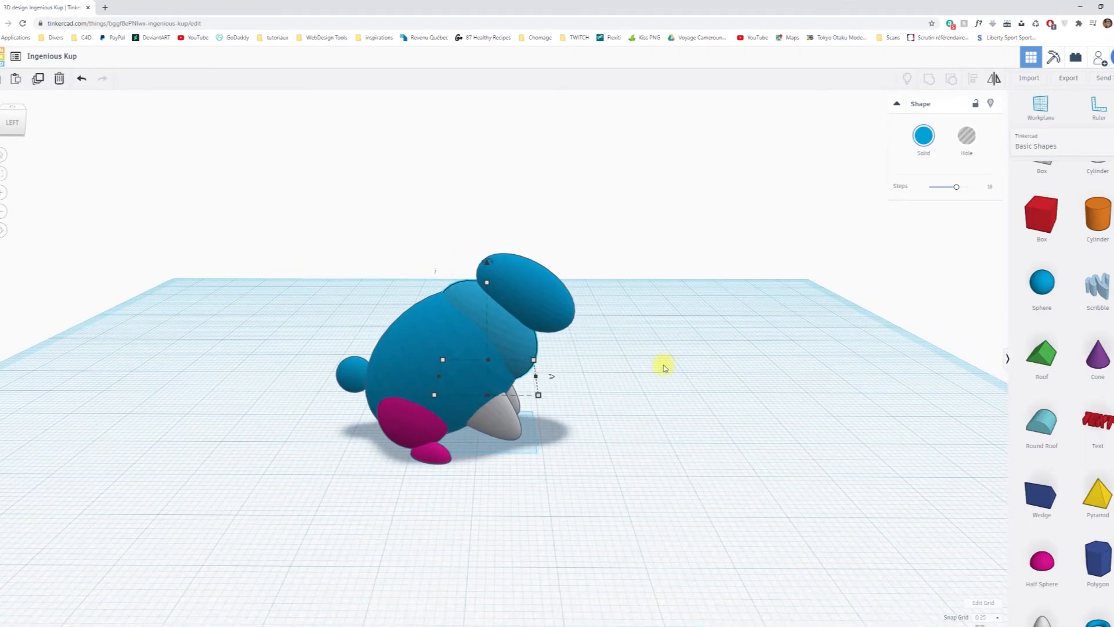
mouse_move(486, 263)
click(692, 349)
right_drag(748, 371, 672, 332)
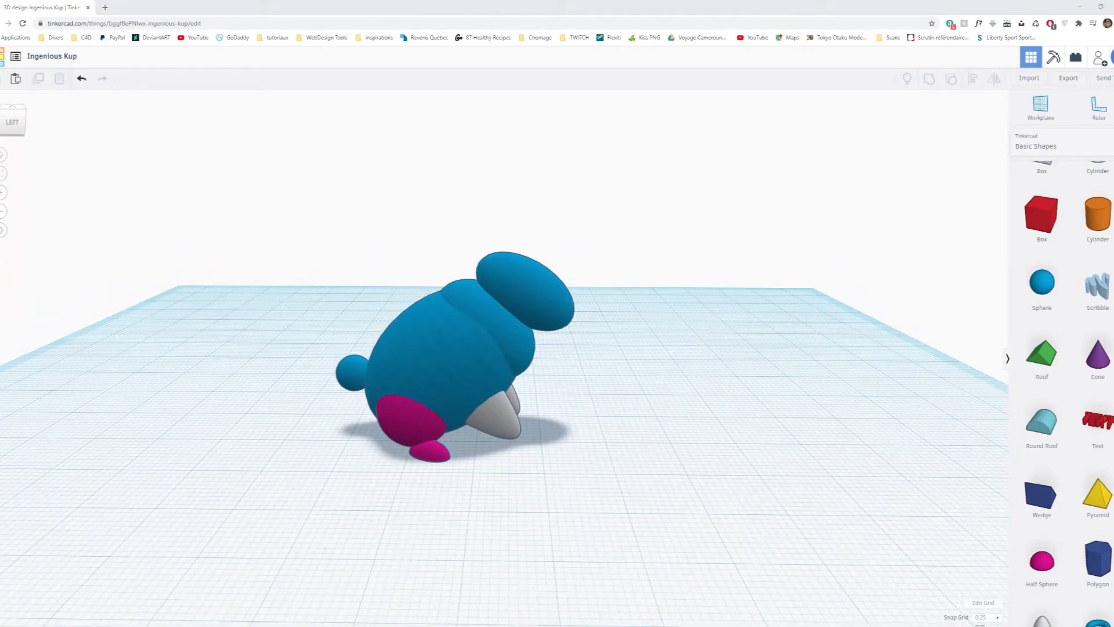
Narrow the neck ellipsoid slightly across the rabbit's width.
right_drag(958, 440, 639, 503)
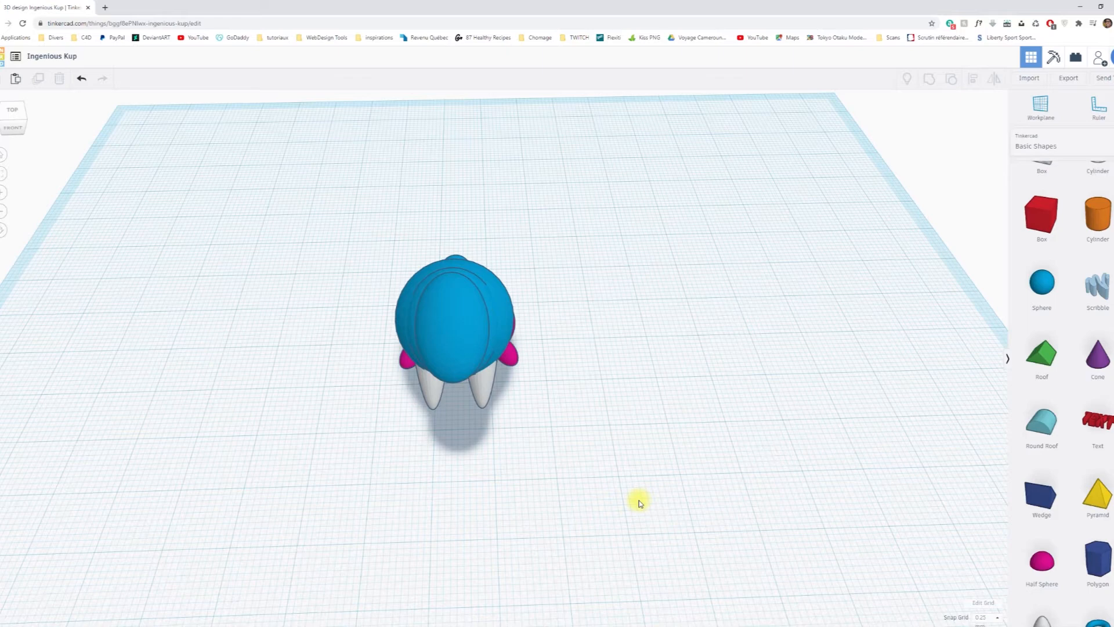
right_drag(638, 501, 634, 499)
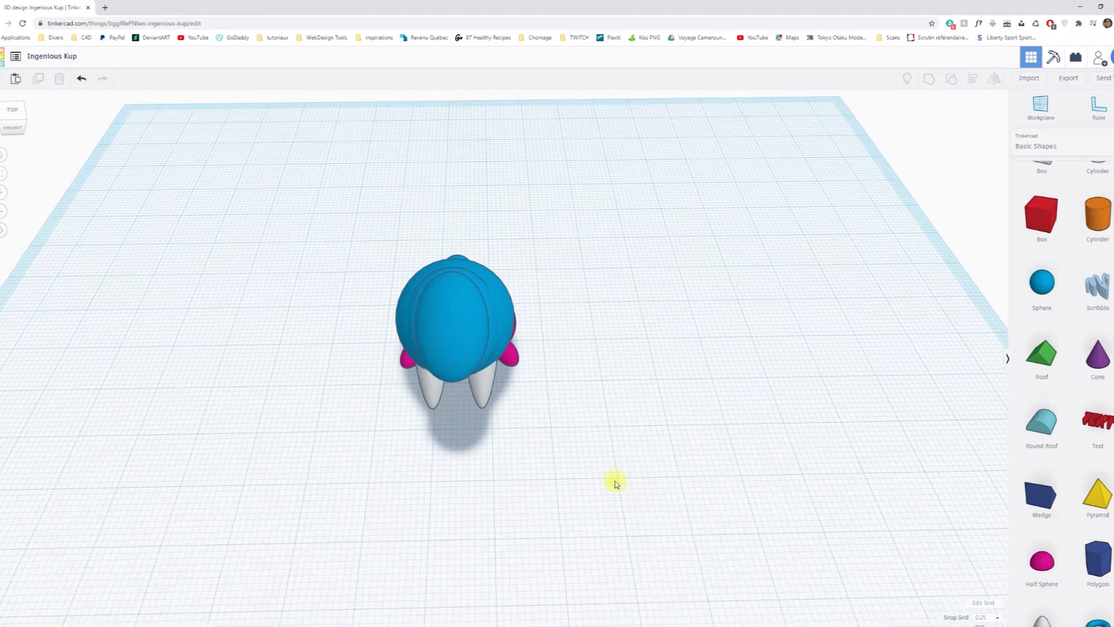
click(495, 329)
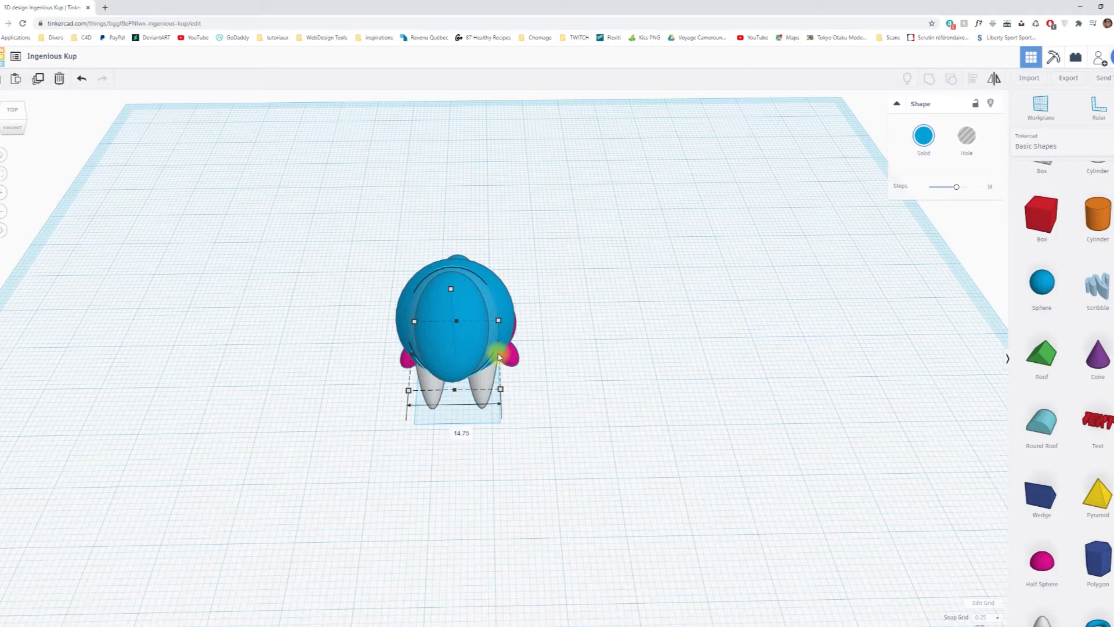
drag(500, 387, 497, 391)
right_drag(497, 390, 870, 377)
click(723, 380)
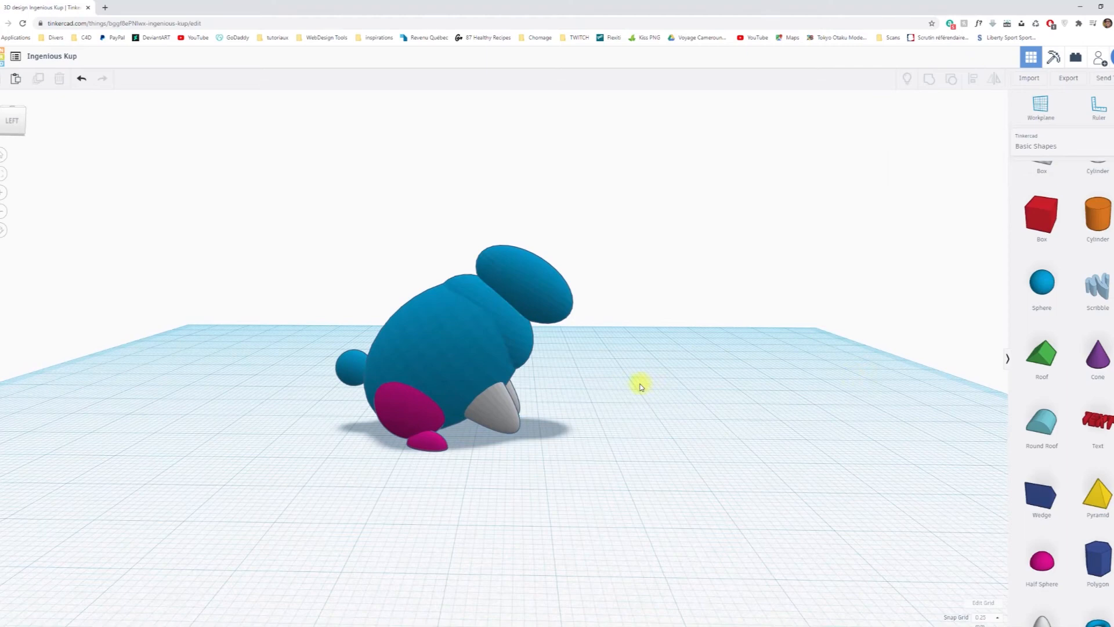
Shorten the head ellipsoid to 13.75 mm front to back and stretch its height to 11.75 mm.
click(557, 290)
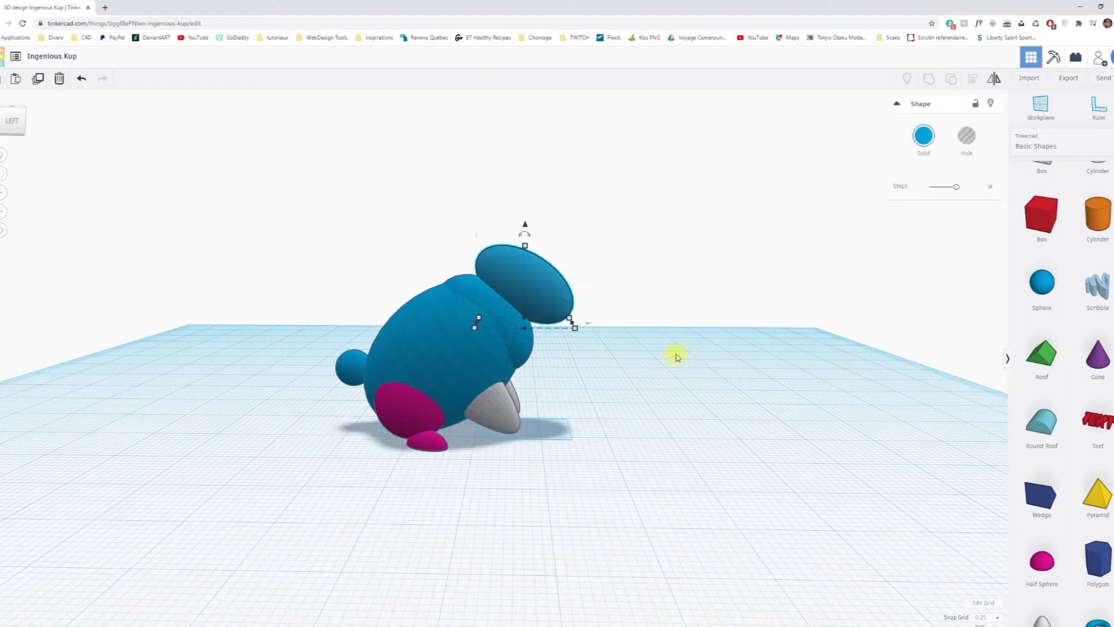
alt+shift+drag(575, 328, 571, 327)
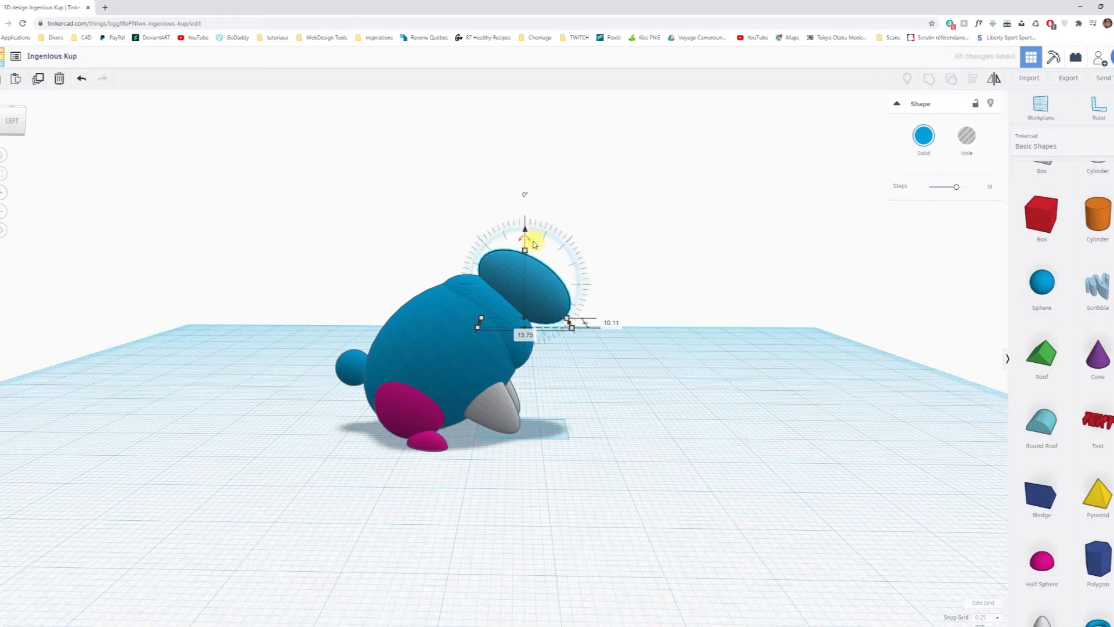
right_drag(758, 323, 455, 318)
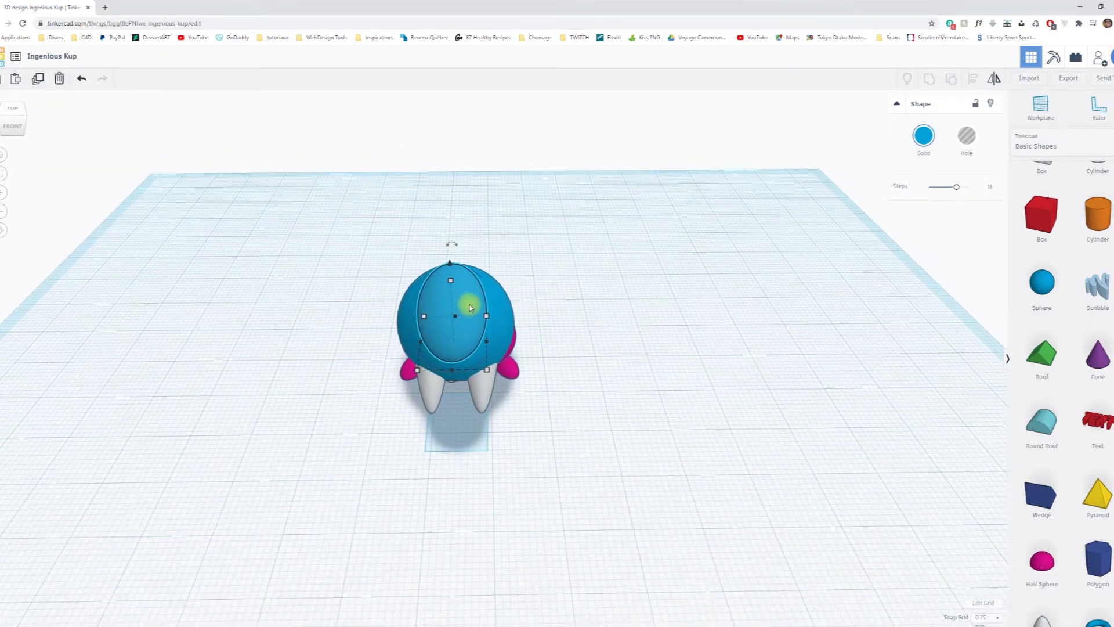
right_drag(577, 391, 753, 373)
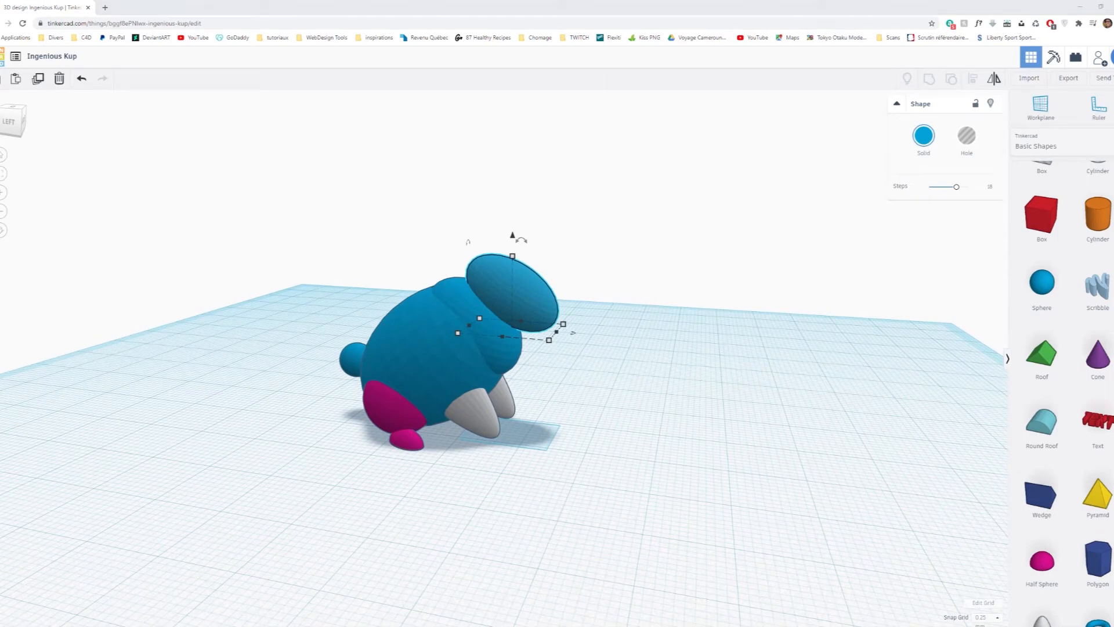
mouse_move(953, 393)
right_down()
mouse_move(960, 378)
mouse_move(970, 384)
right_up()
right_drag(723, 371, 706, 371)
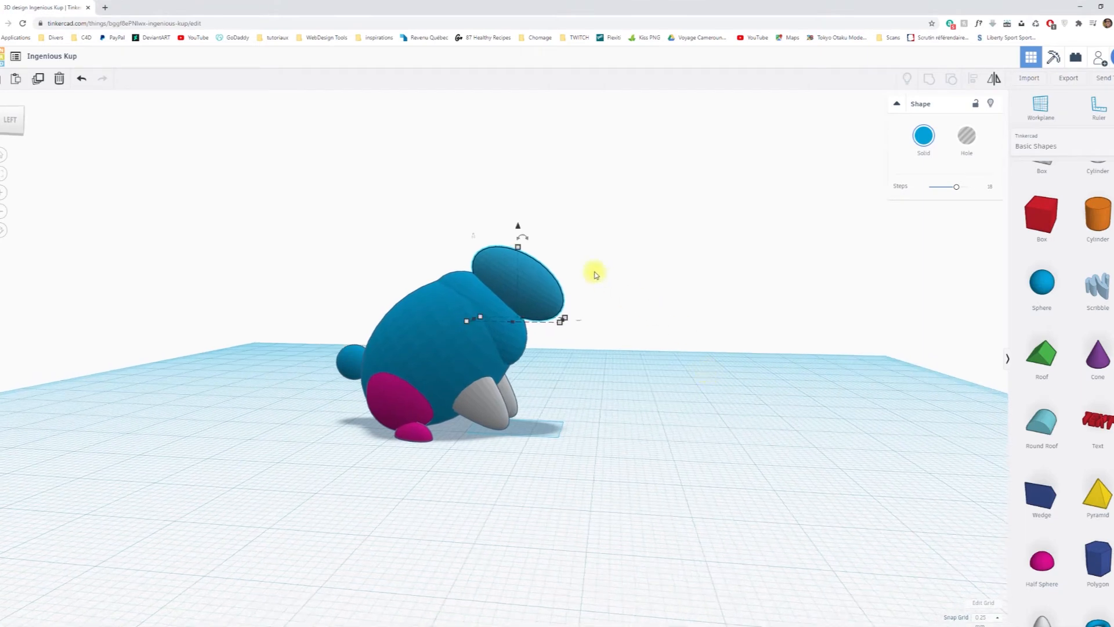
drag(518, 249, 518, 243)
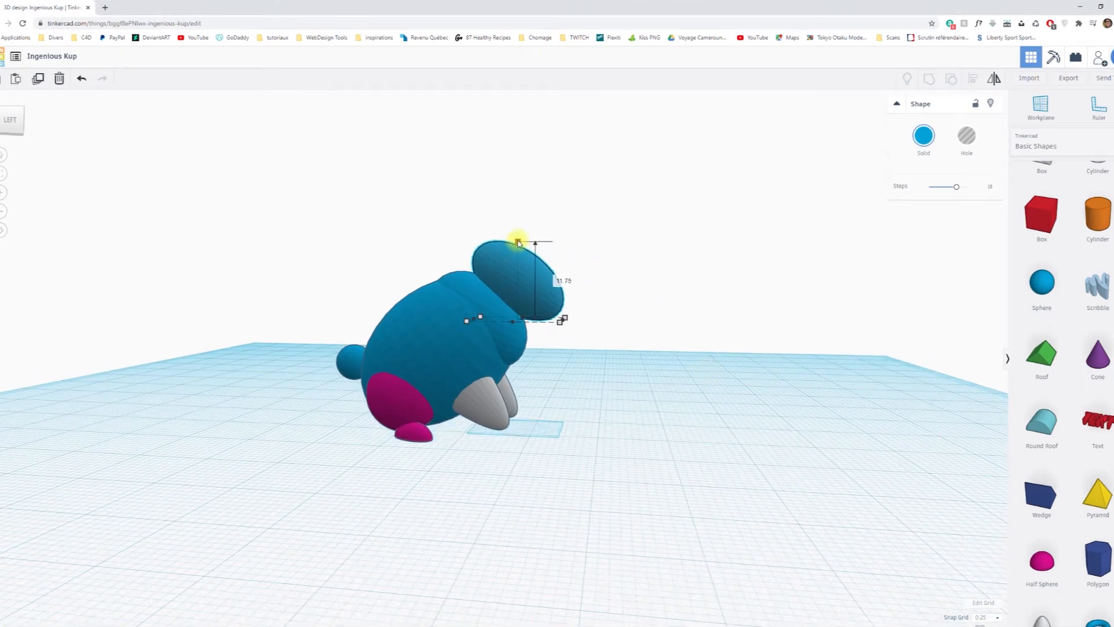
drag(518, 243, 518, 243)
Try shortening the head ellipsoid from its rear side and undo the resize.
right_drag(659, 321, 444, 336)
click(451, 321)
drag(455, 321, 455, 334)
right_drag(696, 365, 912, 325)
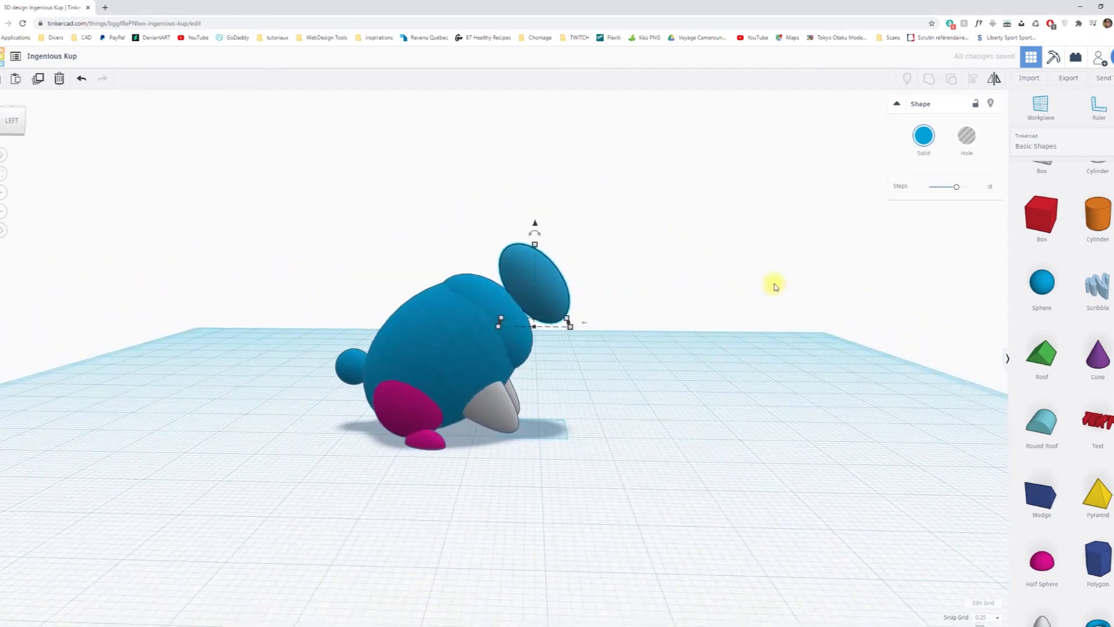
key(ctrl+z)
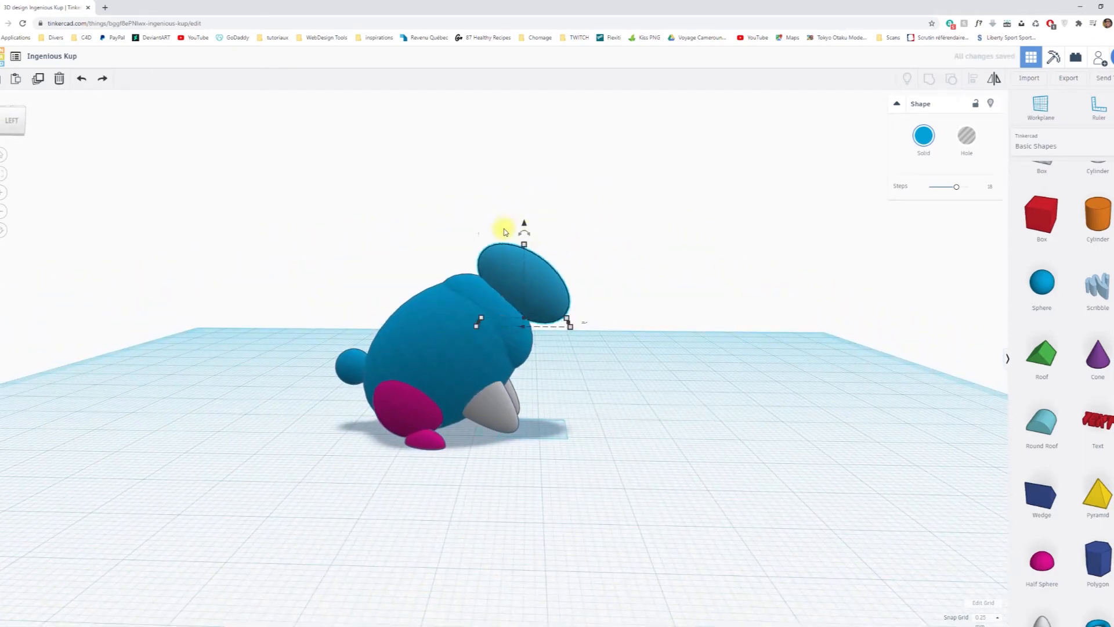
Add a sphere to the workplane beside the rabbit and stretch it into an elongated ellipsoid.
right_drag(654, 304, 583, 326)
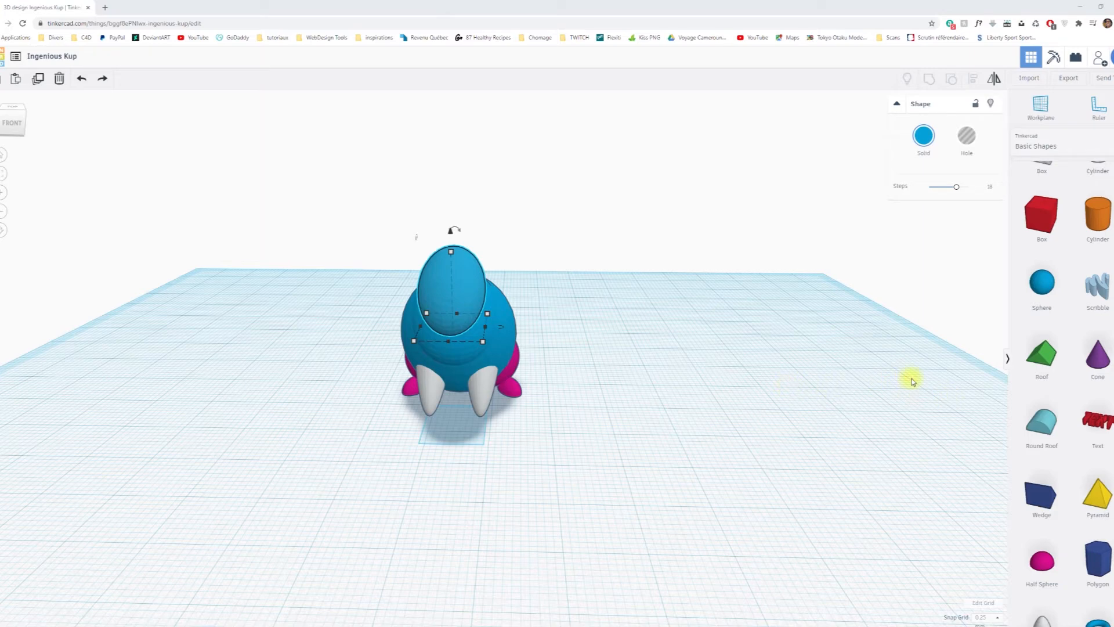
right_drag(820, 385, 755, 390)
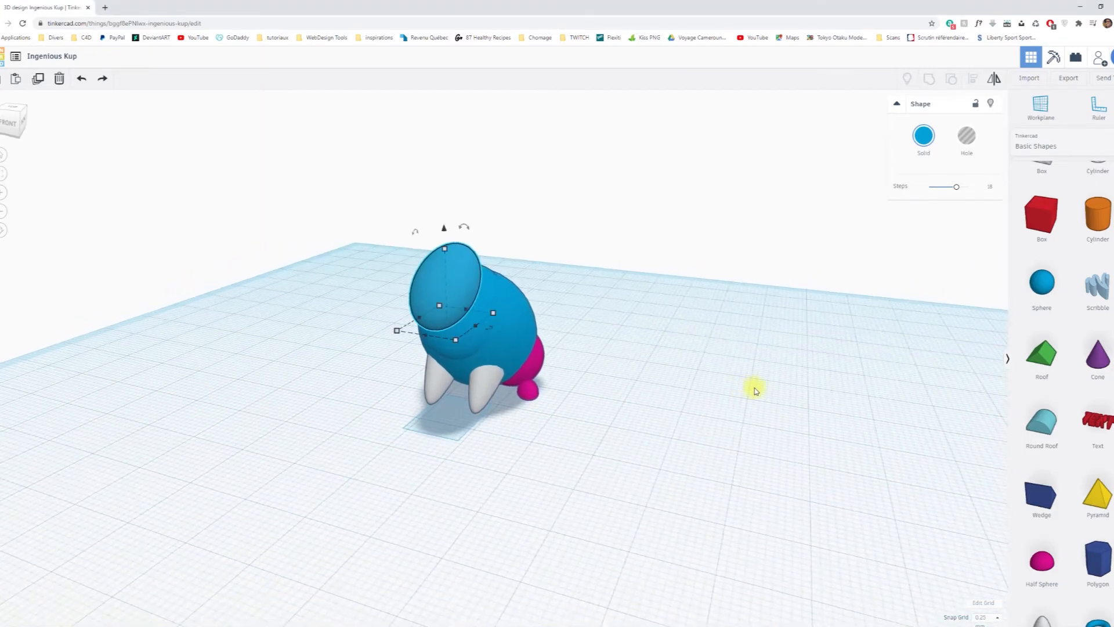
drag(1039, 282, 705, 451)
right_drag(835, 443, 572, 374)
drag(563, 358, 549, 464)
right_drag(543, 486, 771, 497)
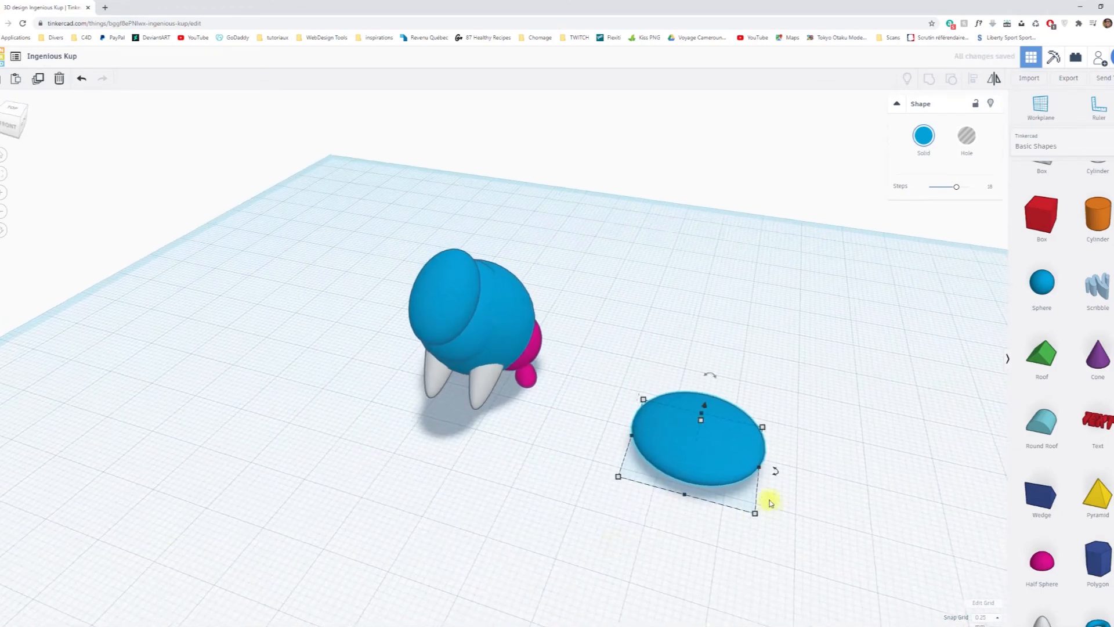
Narrow the new ellipsoid beside the rabbit and reduce its height to a thin, flat ear shape.
drag(758, 465, 671, 455)
right_drag(671, 454, 572, 423)
drag(566, 419, 567, 415)
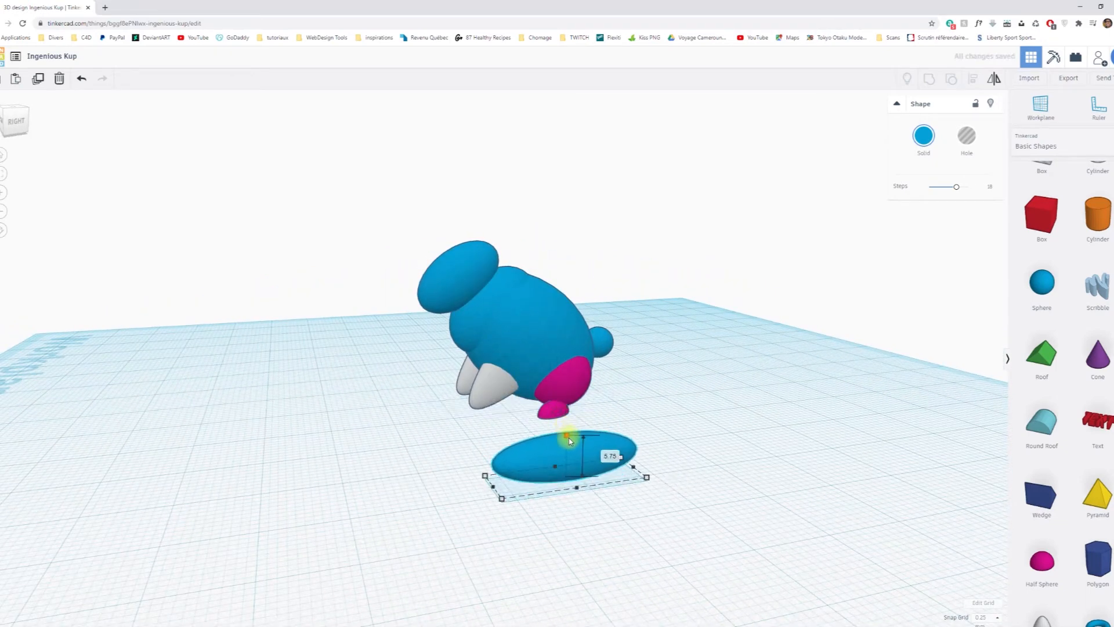
right_drag(571, 449, 577, 510)
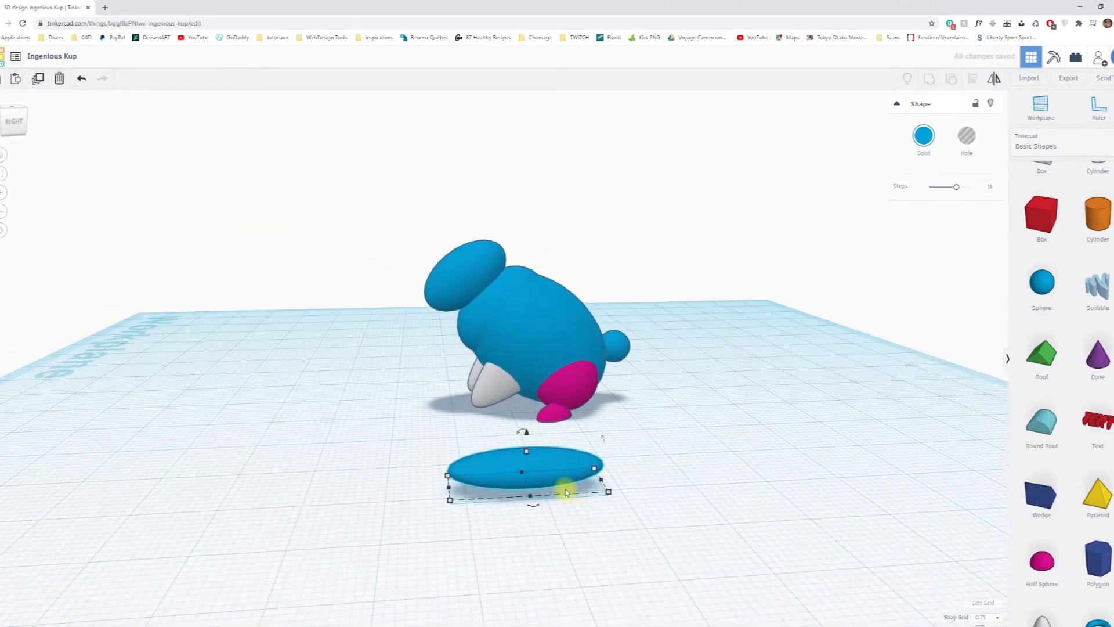
Duplicate the flat ear ellipsoid and raise the copy 1.5 mm above the original.
drag(529, 438, 526, 422)
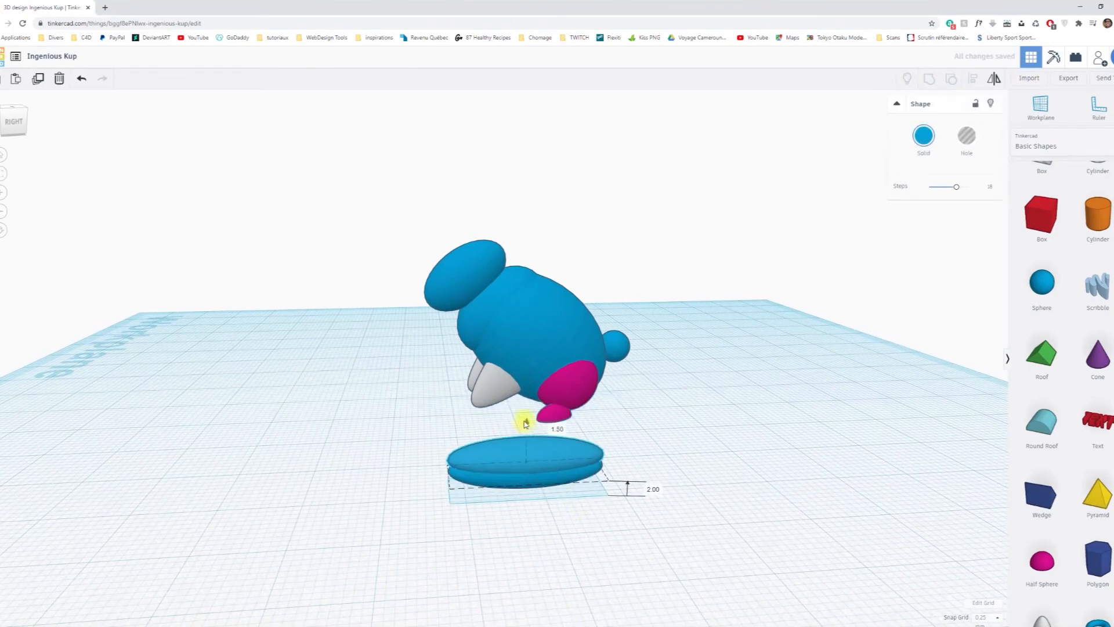
drag(526, 422, 525, 423)
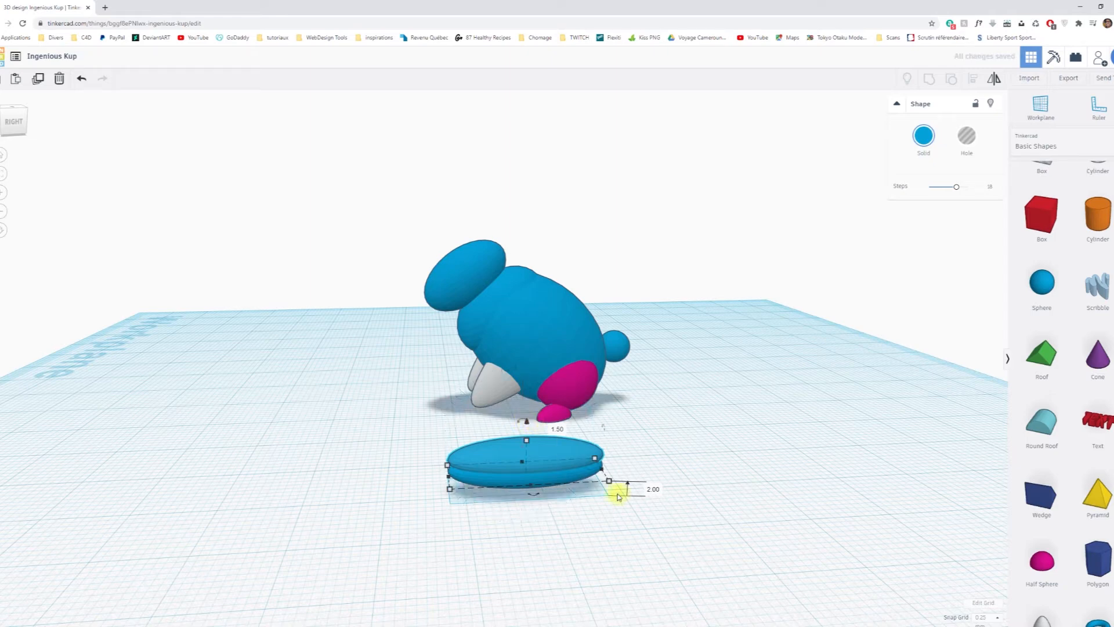
Shrink the raised ellipsoid copy about its centre to about 17.14 by 6 mm.
drag(600, 484, 596, 481)
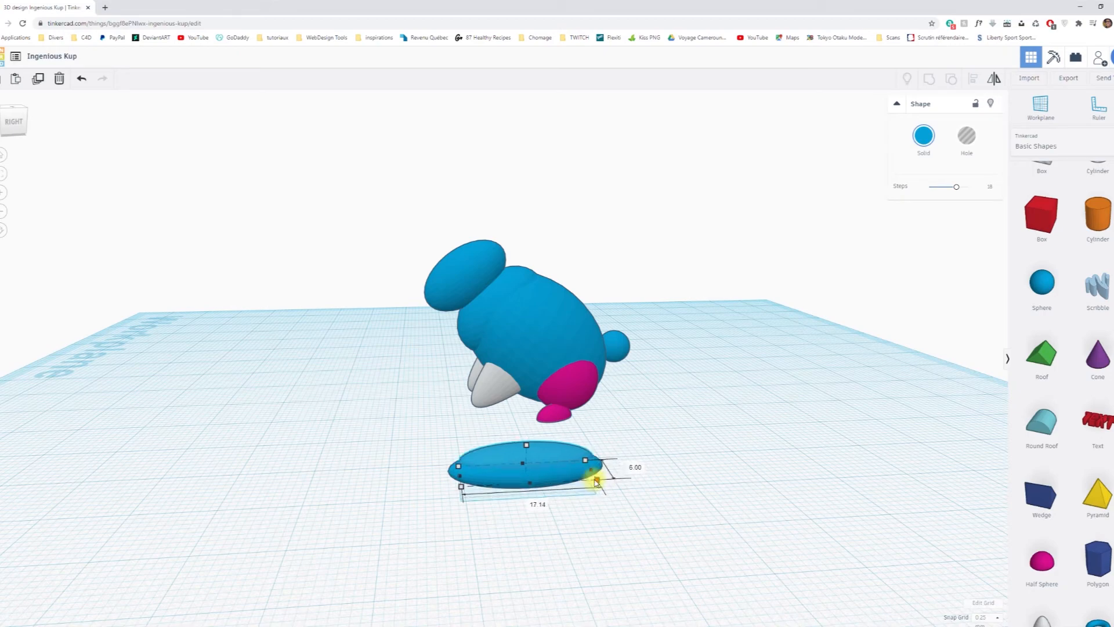
right_drag(559, 529, 623, 624)
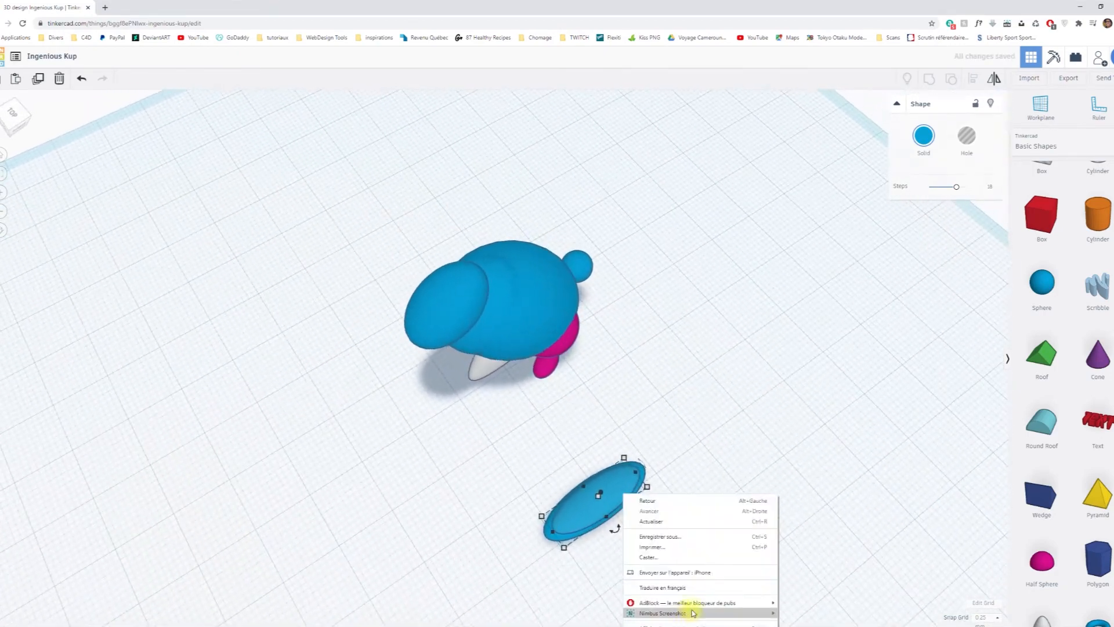
click(640, 474)
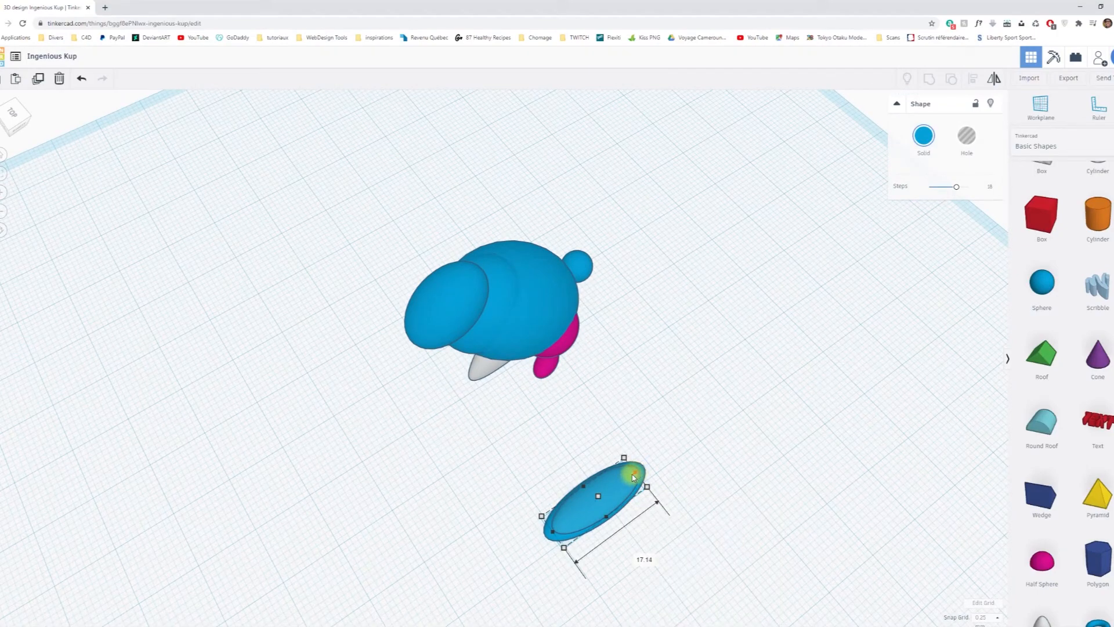
right_drag(746, 499, 669, 432)
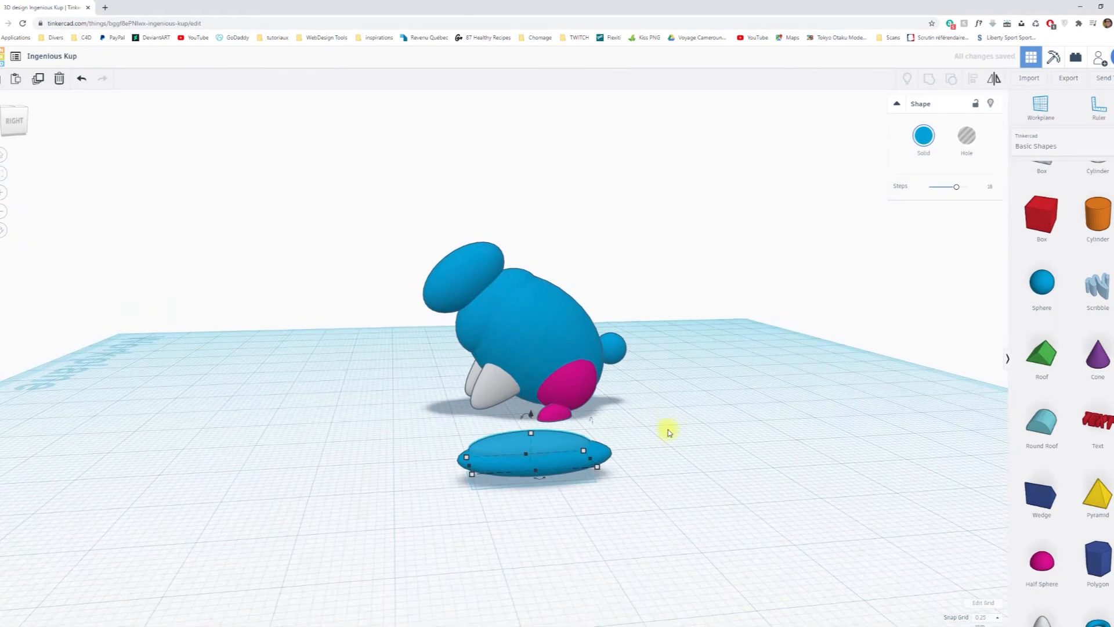
click(748, 460)
right_drag(721, 505, 626, 484)
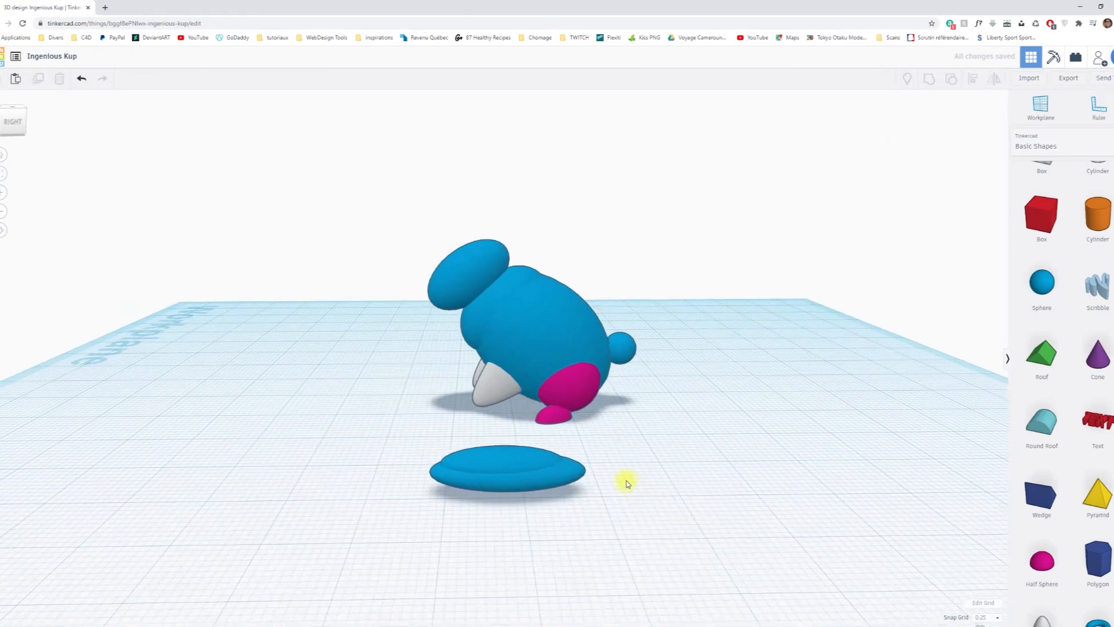
Turn the smaller upper ellipsoid into a hole and group it with the lower one to hollow out the ear.
click(524, 458)
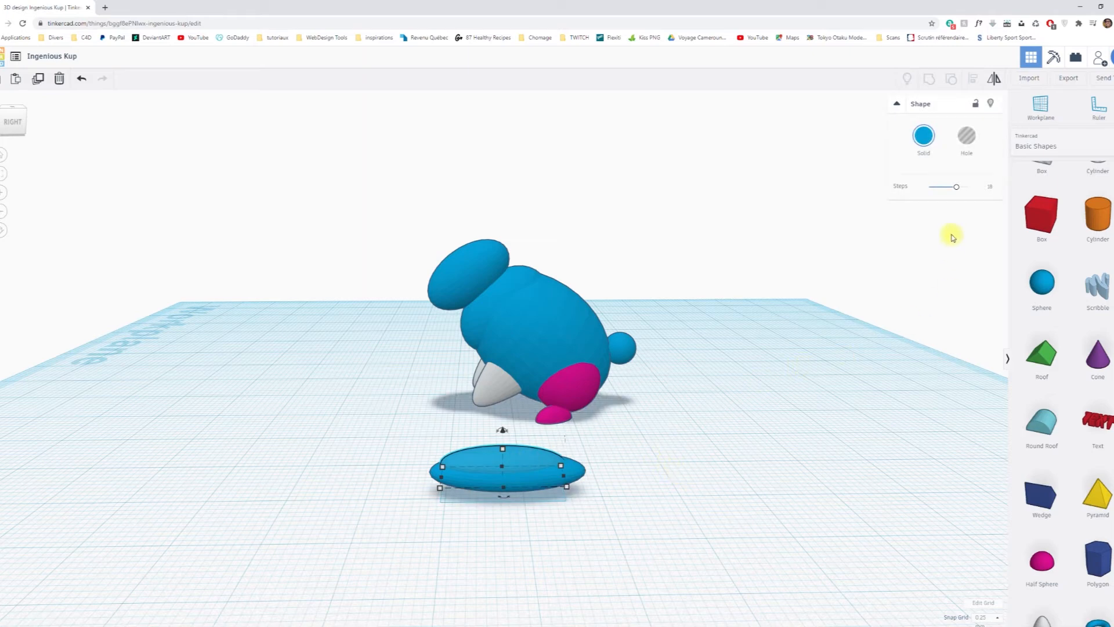
click(966, 142)
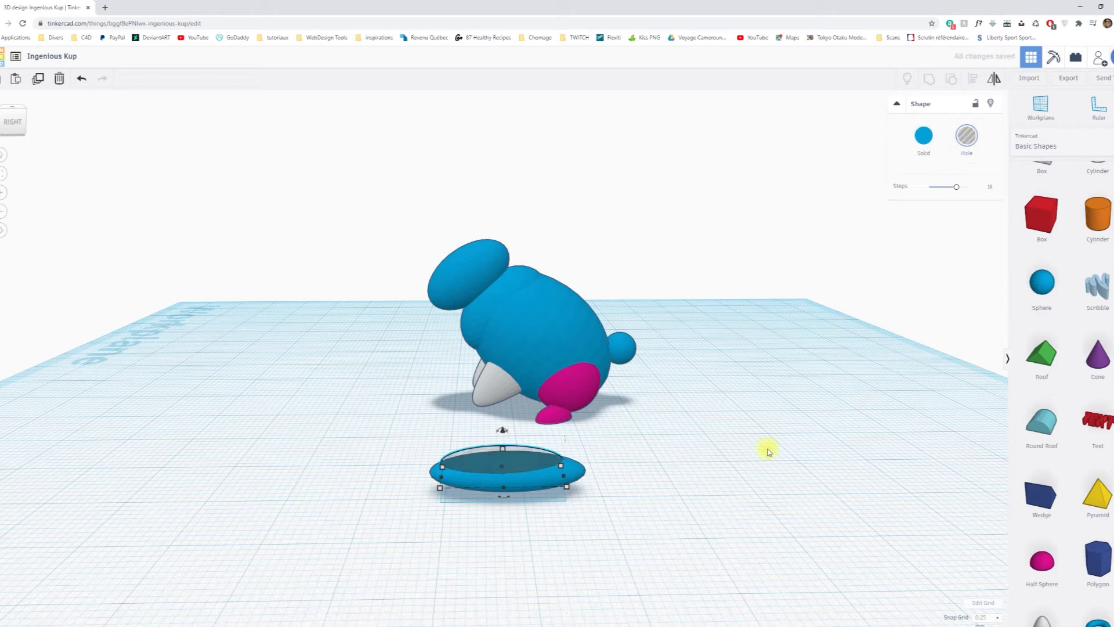
click(748, 478)
right_drag(652, 538, 783, 549)
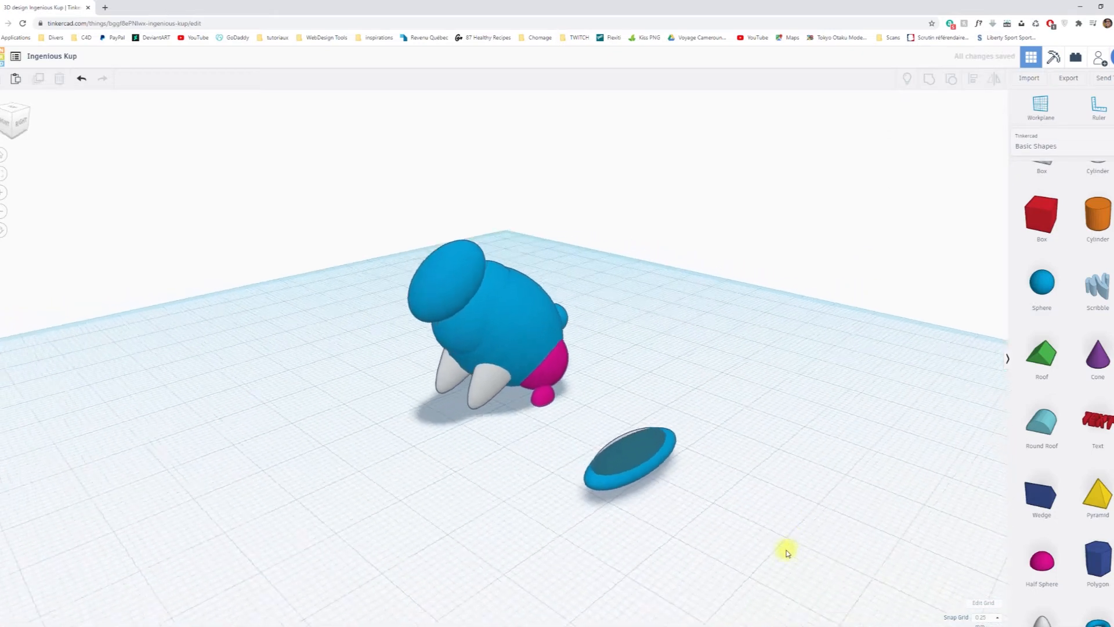
drag(694, 533, 585, 469)
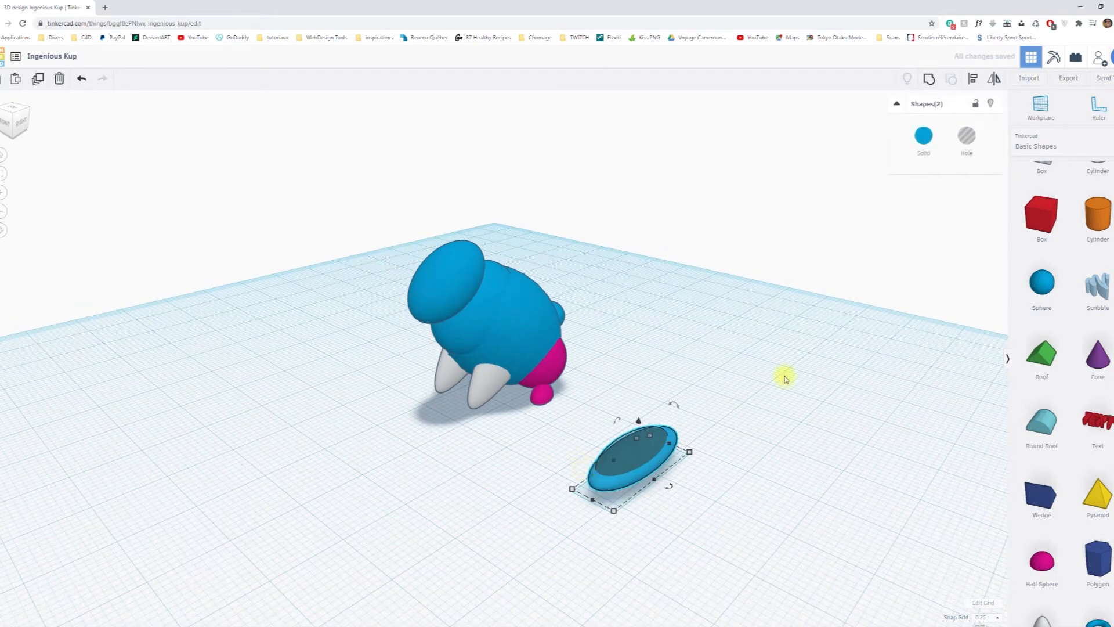
click(928, 79)
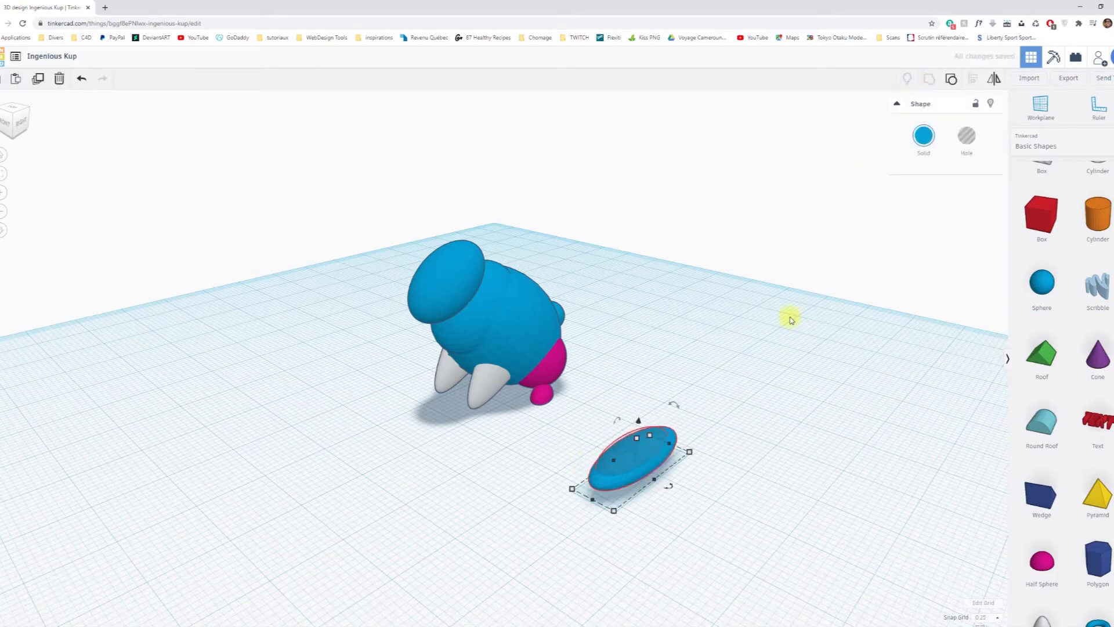
click(767, 467)
right_drag(749, 512, 862, 576)
right_drag(709, 427, 609, 427)
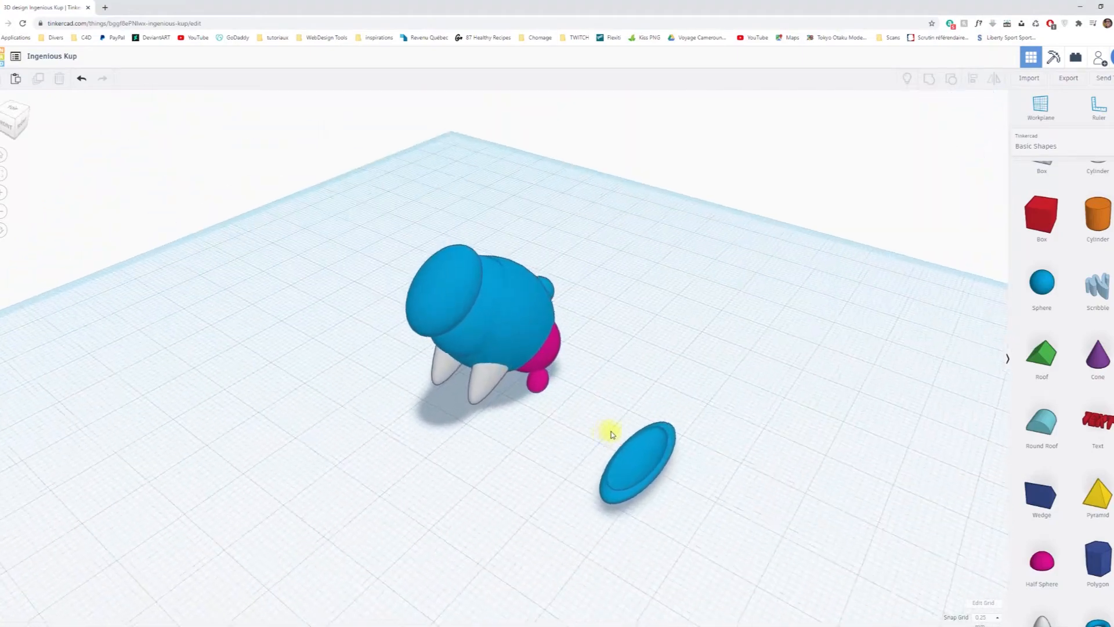
Rotate the hollowed ear to stand upright with its hollow side facing the front.
click(650, 444)
right_drag(755, 512, 614, 410)
drag(638, 413, 541, 430)
right_drag(564, 495, 648, 441)
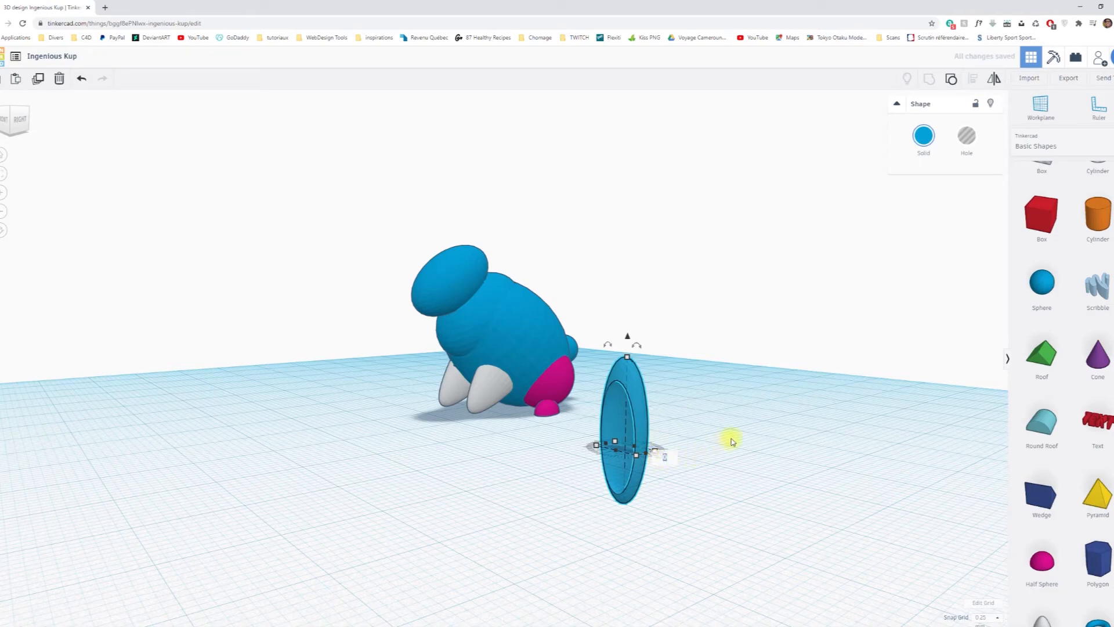
scroll(685, 496, up, 8)
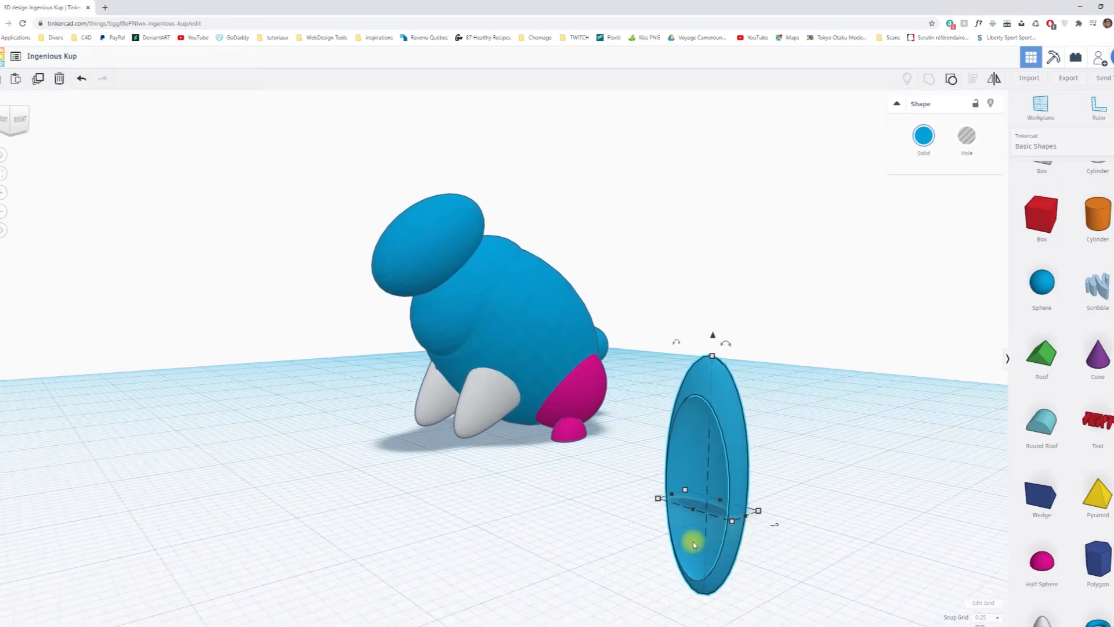
right_drag(600, 452, 728, 478)
drag(729, 477, 754, 446)
right_drag(704, 512, 707, 470)
right_drag(645, 426, 764, 348)
click(764, 348)
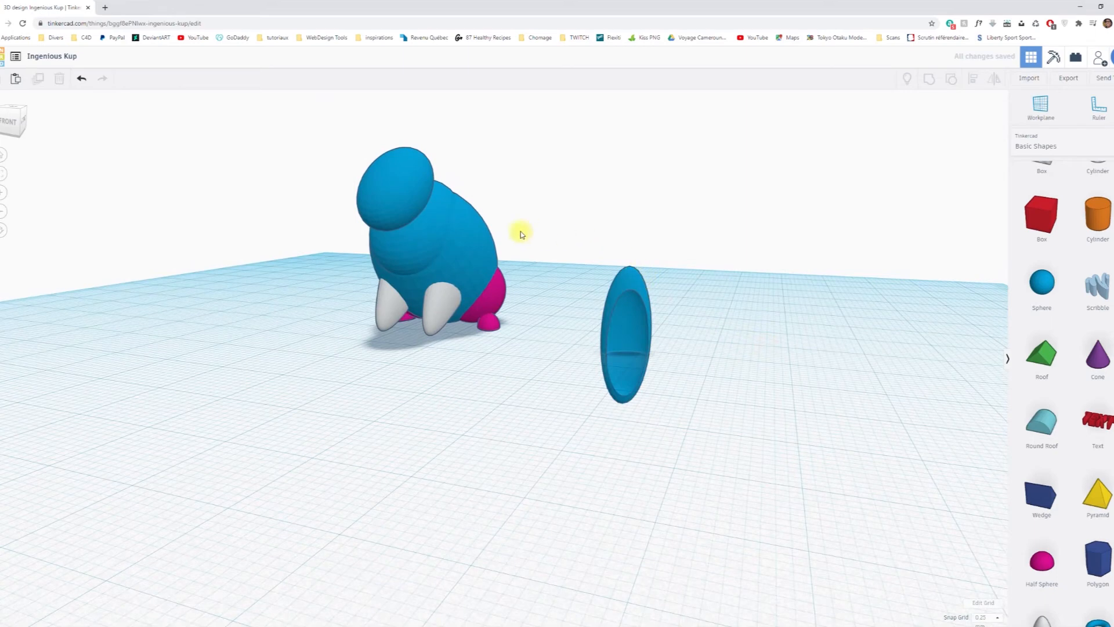
Align the ear to the head, centred across its width and level with its top.
click(622, 278)
shift+click(399, 164)
click(974, 81)
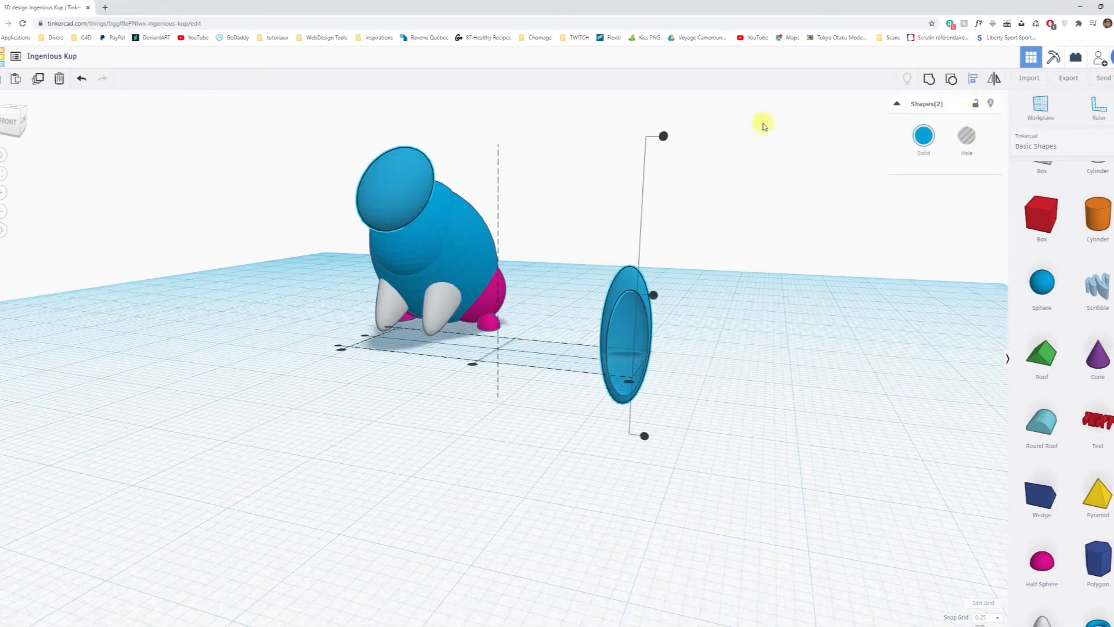
click(400, 178)
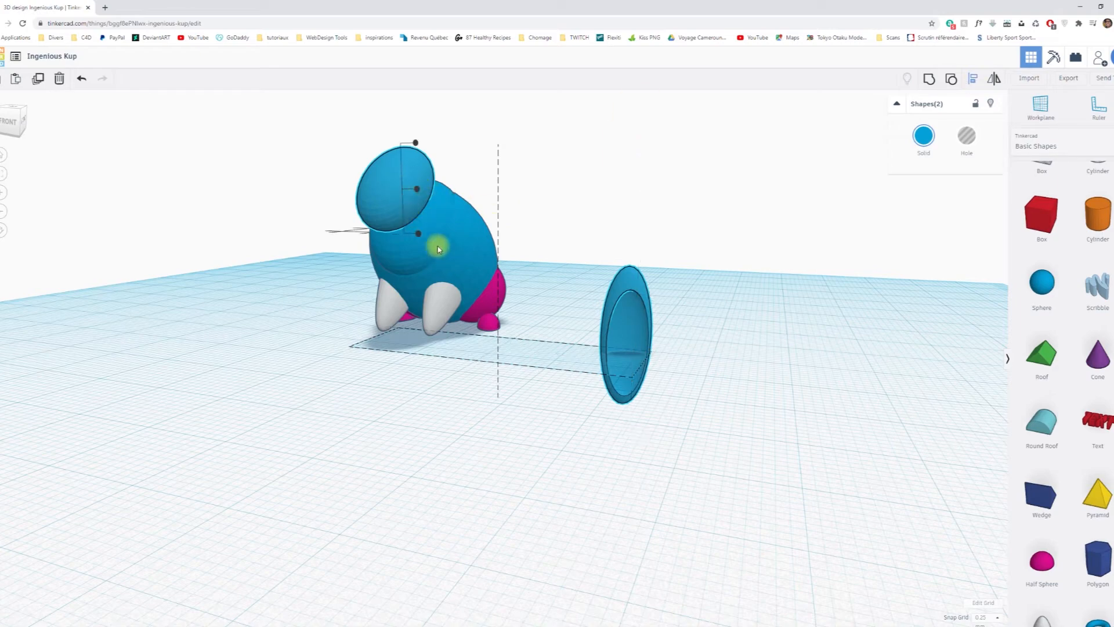
right_drag(361, 343, 464, 397)
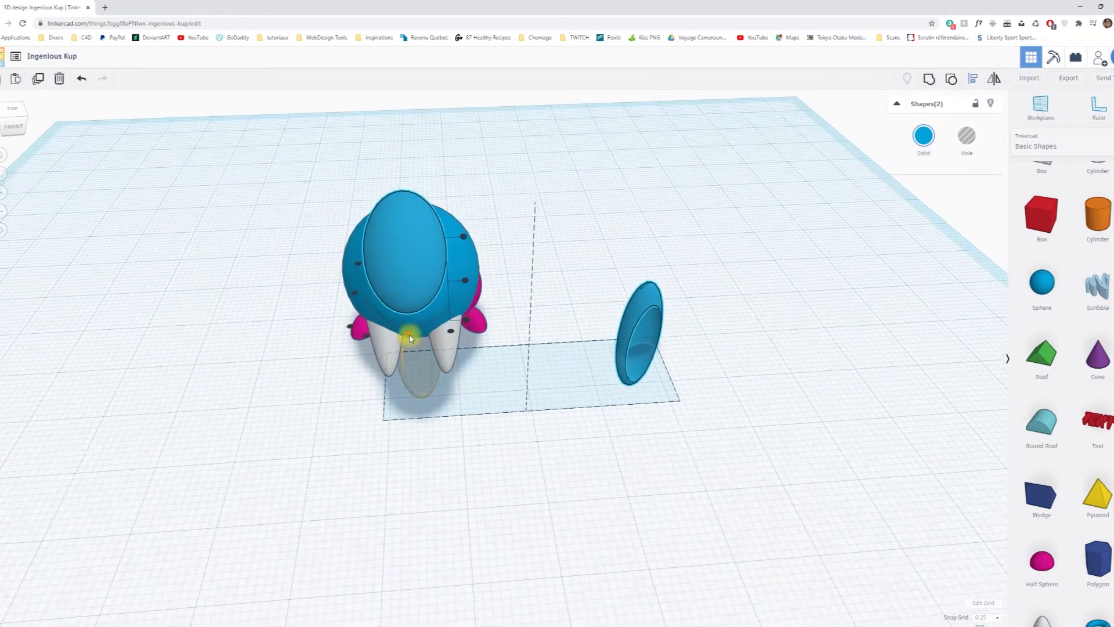
click(451, 332)
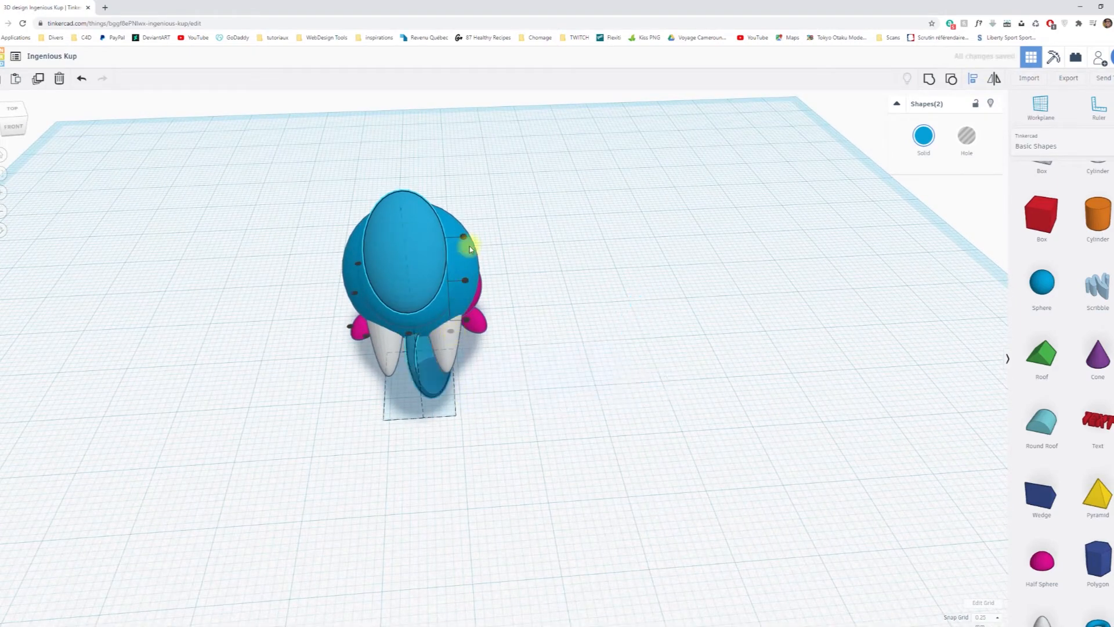
click(463, 238)
right_drag(609, 268, 505, 311)
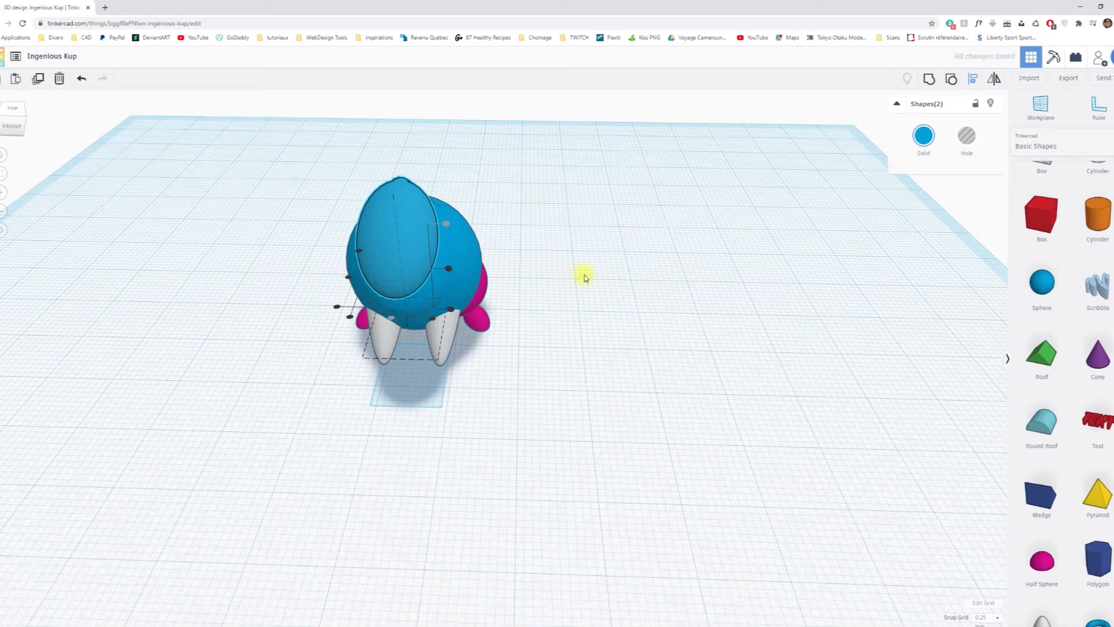
click(640, 324)
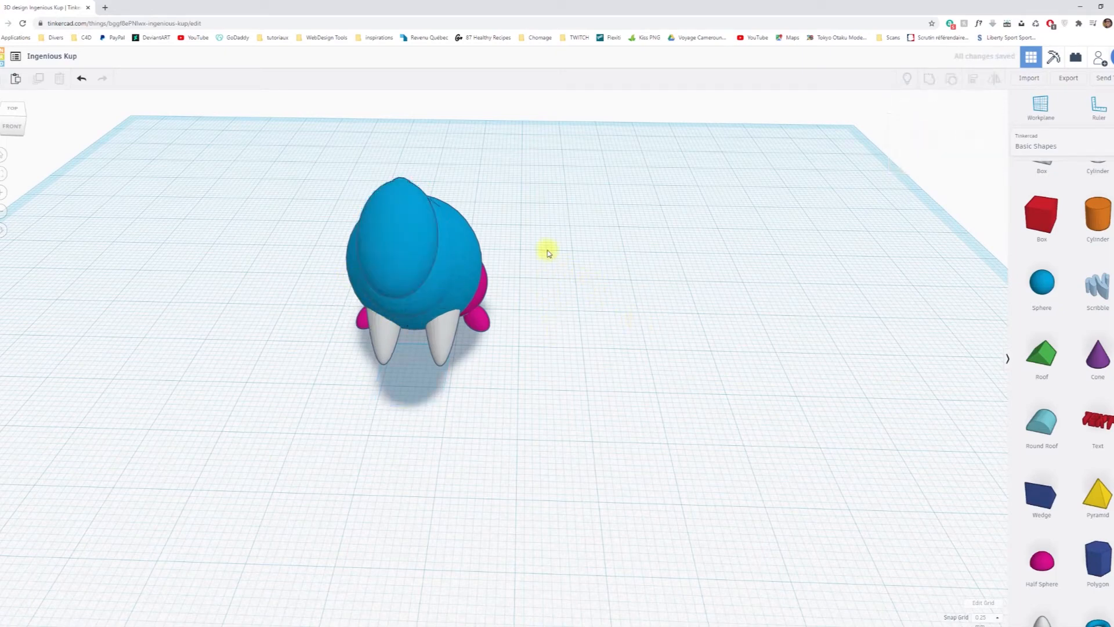
Raise the ear out of the top of the head and shrink it slightly.
click(403, 182)
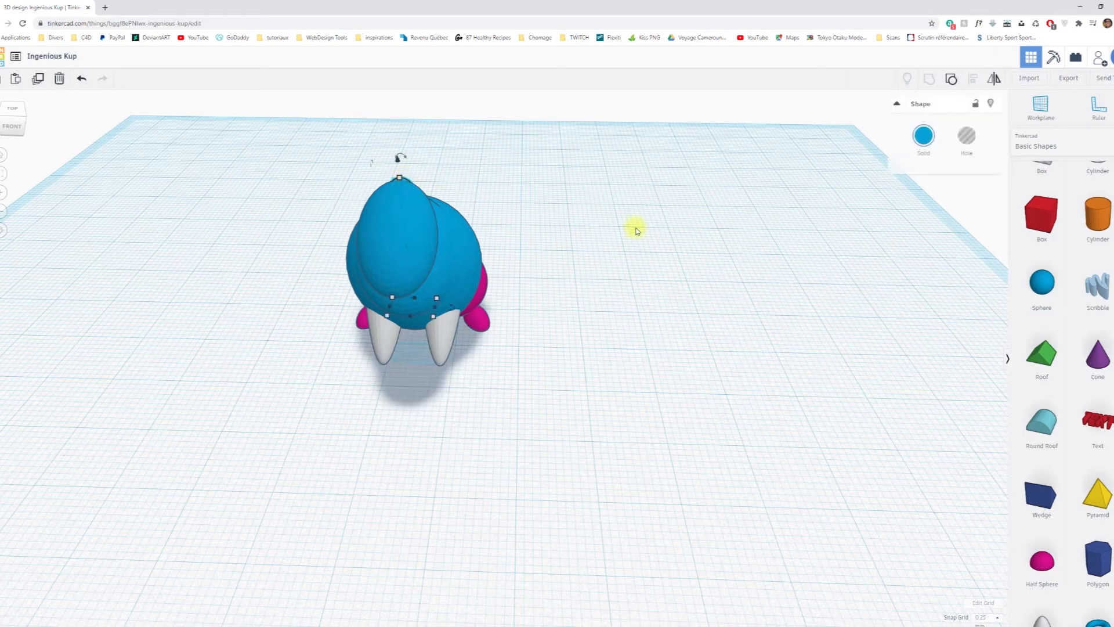
drag(399, 161, 399, 72)
right_drag(605, 201, 496, 363)
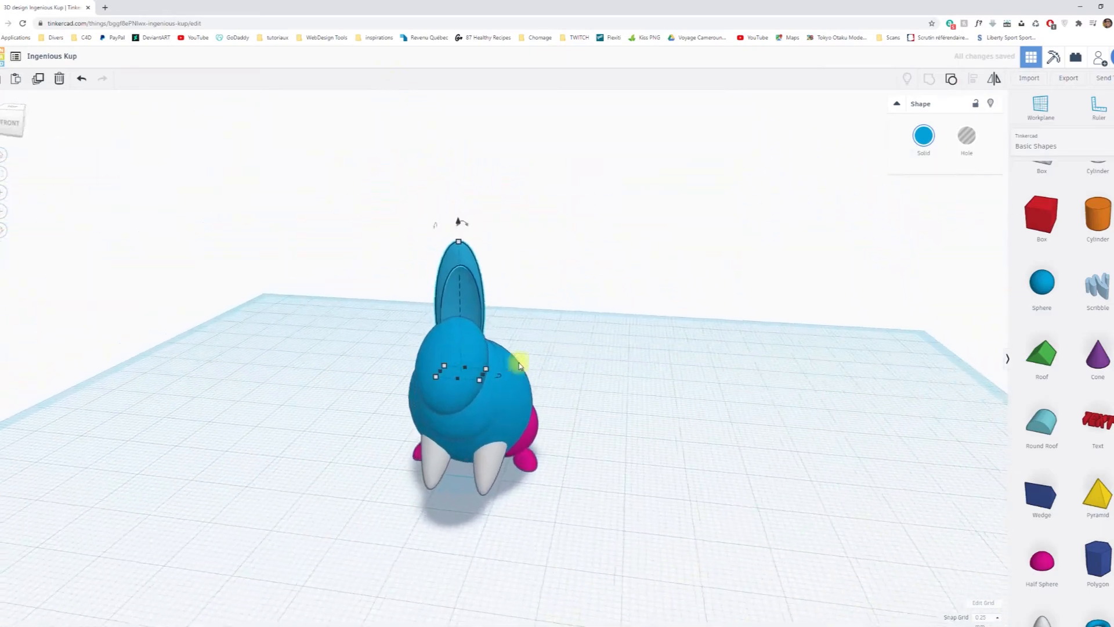
scroll(537, 360, up, 4)
shift+drag(480, 374, 467, 377)
drag(438, 220, 440, 142)
right_drag(440, 142, 442, 298)
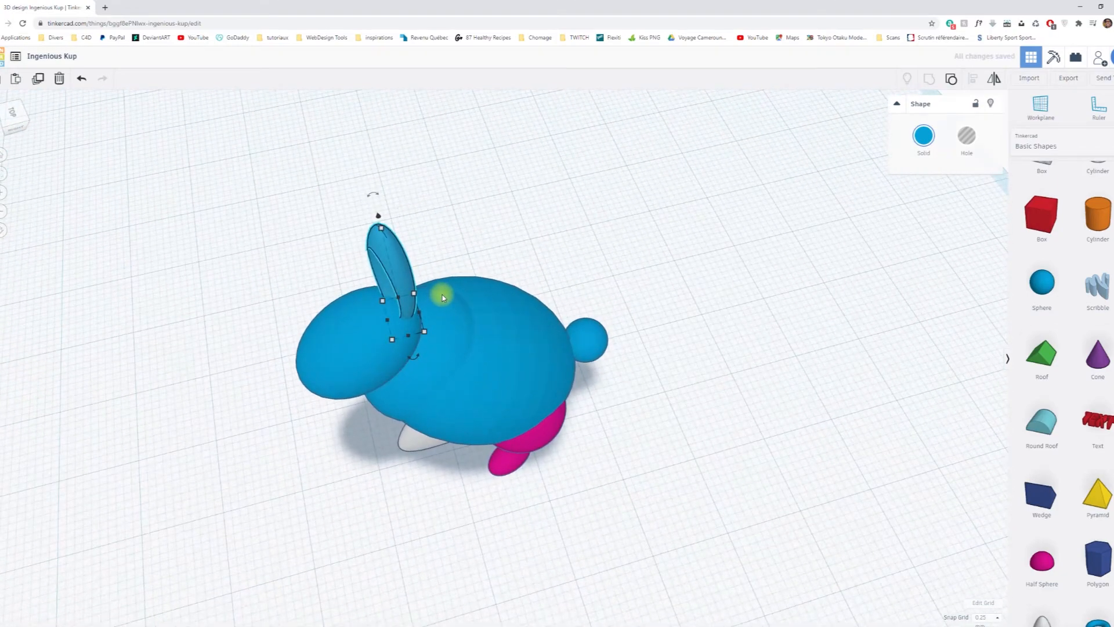
Nudge the ear forward over the head and sideways off the rabbit's centre line.
key(Left)
key(Left)
key(Left)
key(Left)
key(Left)
key(Left)
key(Left)
key(Left)
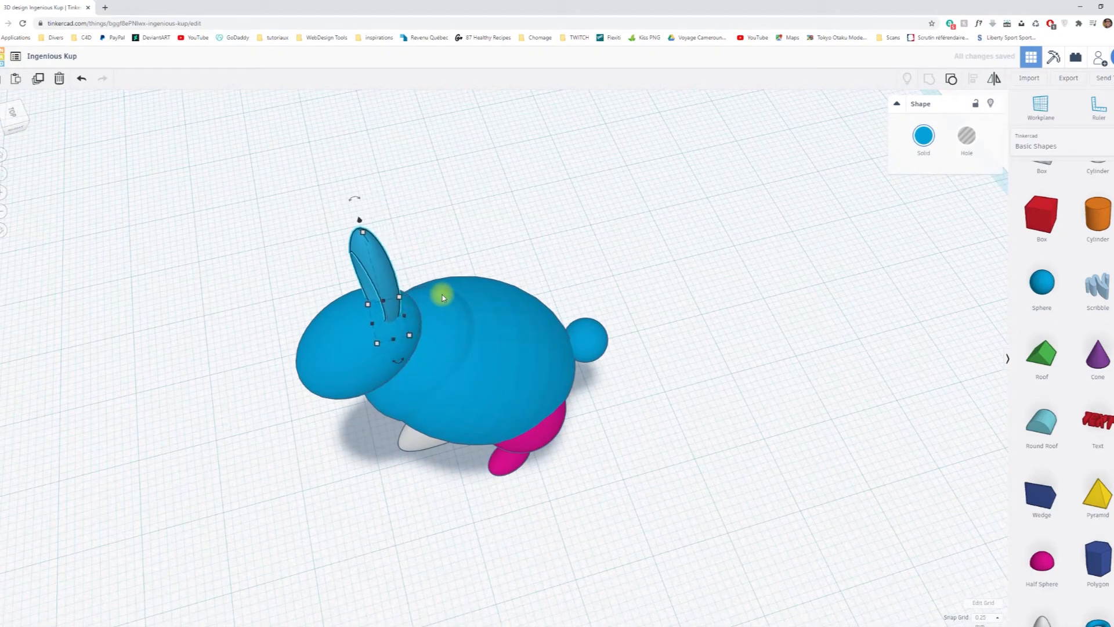
key(Down)
key(Down)
key(Down)
key(Down)
key(Down)
key(Down)
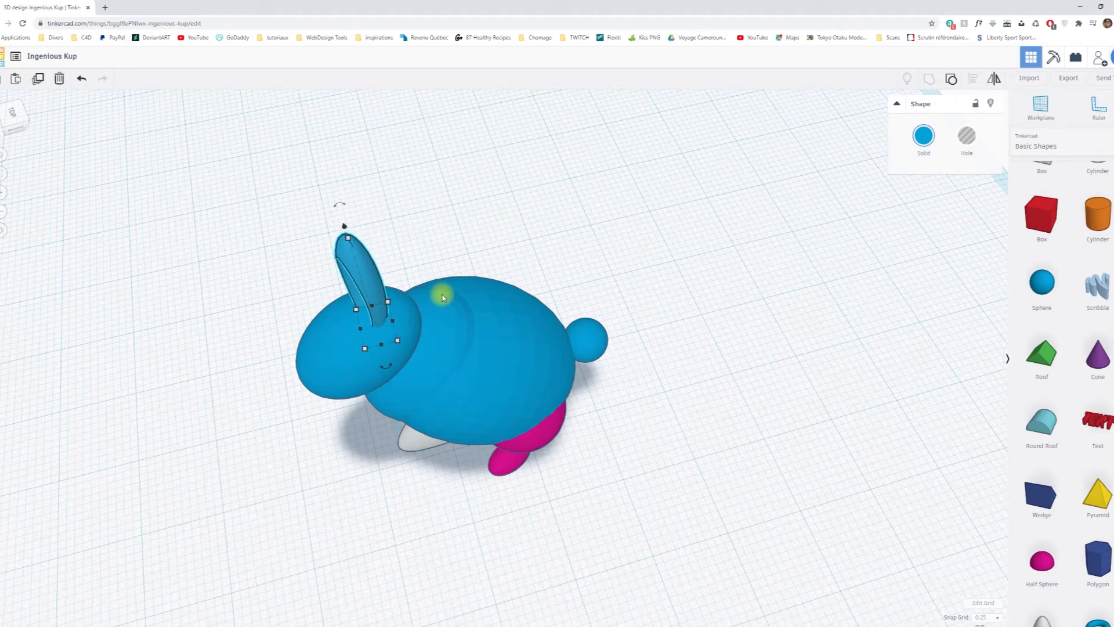
key(Down)
key(Down)
key(Down)
key(Down)
key(Down)
key(Down)
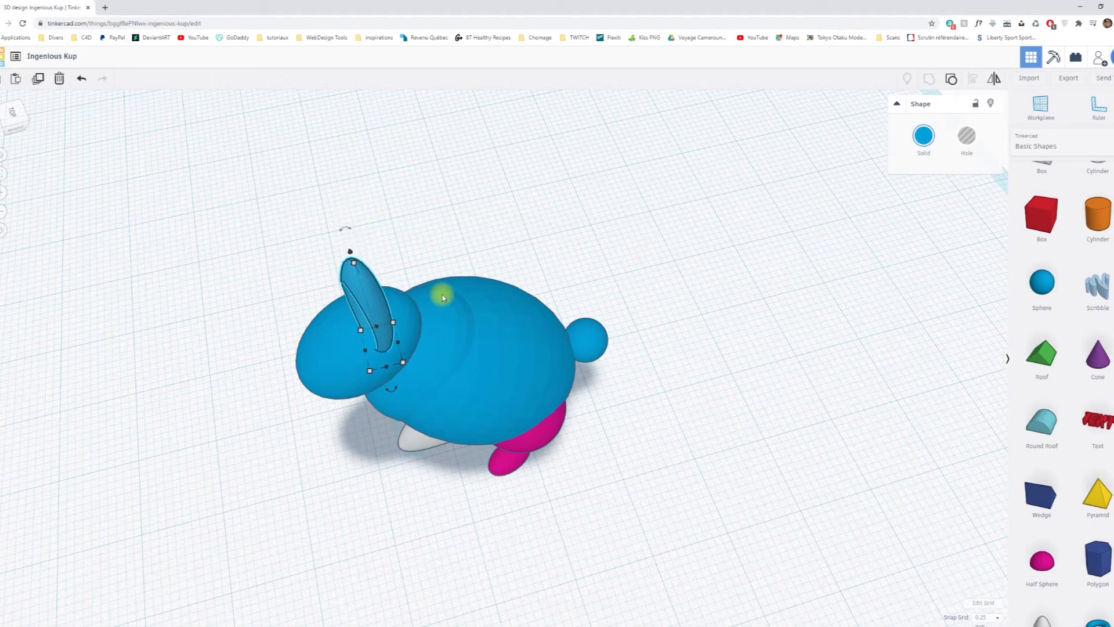
right_drag(468, 398, 696, 348)
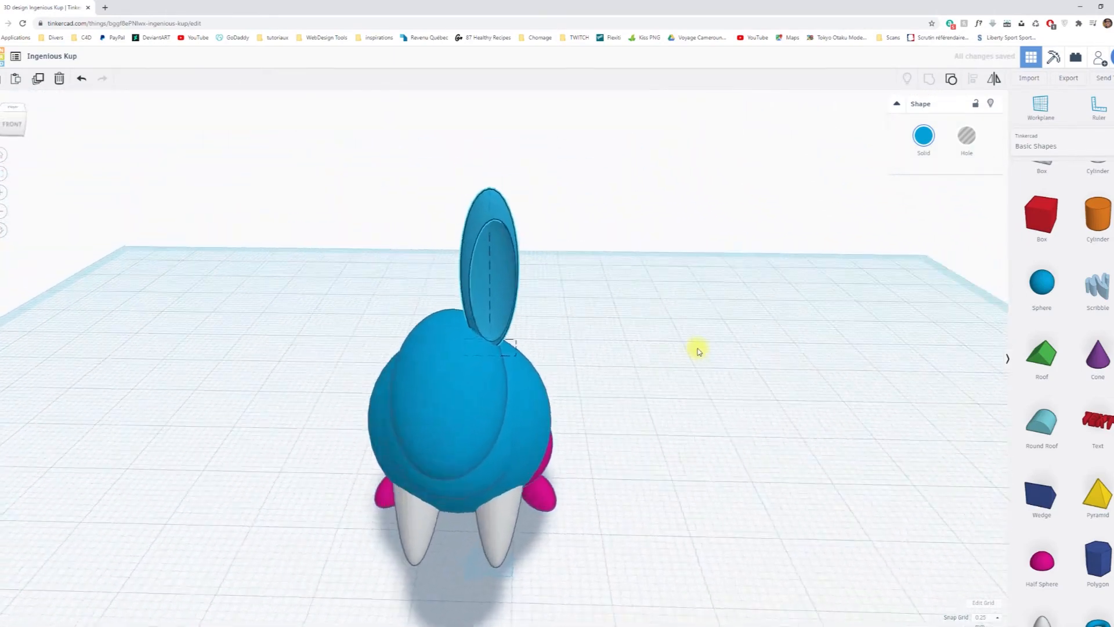
Tilt the ear outward by 22.5° and nudge it slightly farther toward the side of the head.
mouse_move(497, 158)
drag(497, 156, 522, 181)
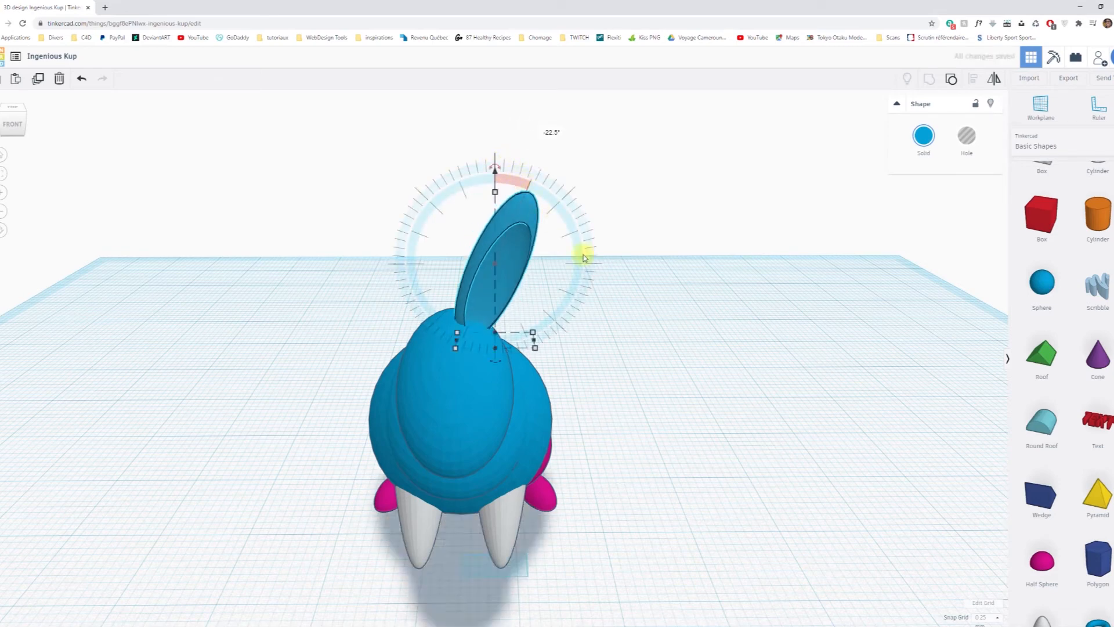
key(Right)
key(Right)
key(Right)
key(Right)
key(Right)
key(Right)
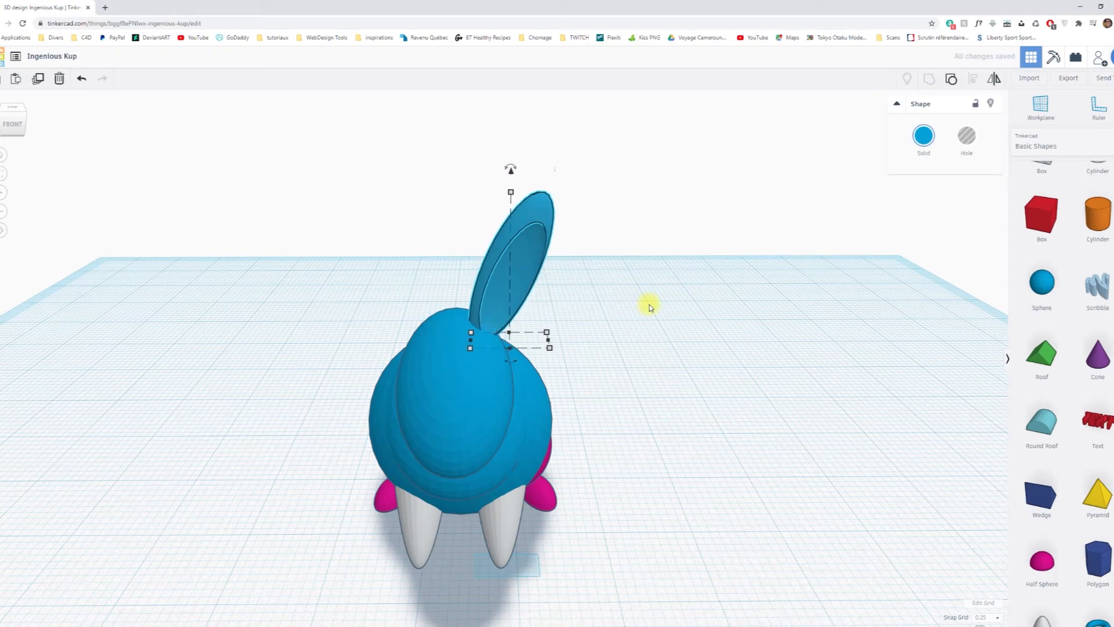
Scale the tilted ear down to about 5.63 by 2.68 mm.
mouse_move(706, 412)
right_down()
mouse_move(689, 356)
mouse_move(696, 412)
right_up()
drag(542, 323, 536, 321)
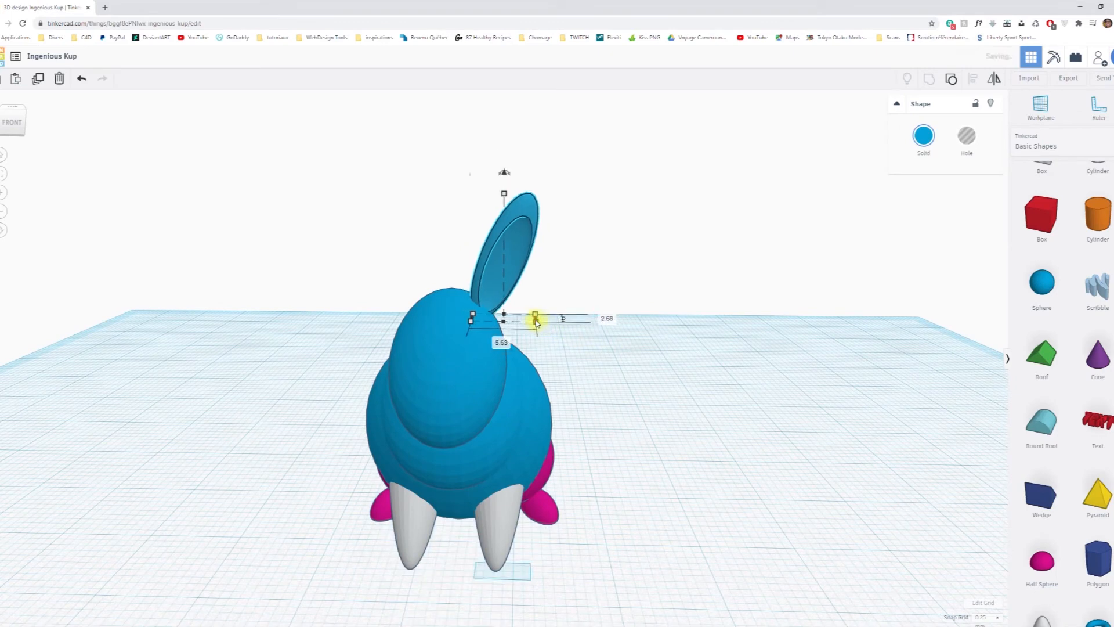
click(711, 342)
right_drag(673, 375, 545, 375)
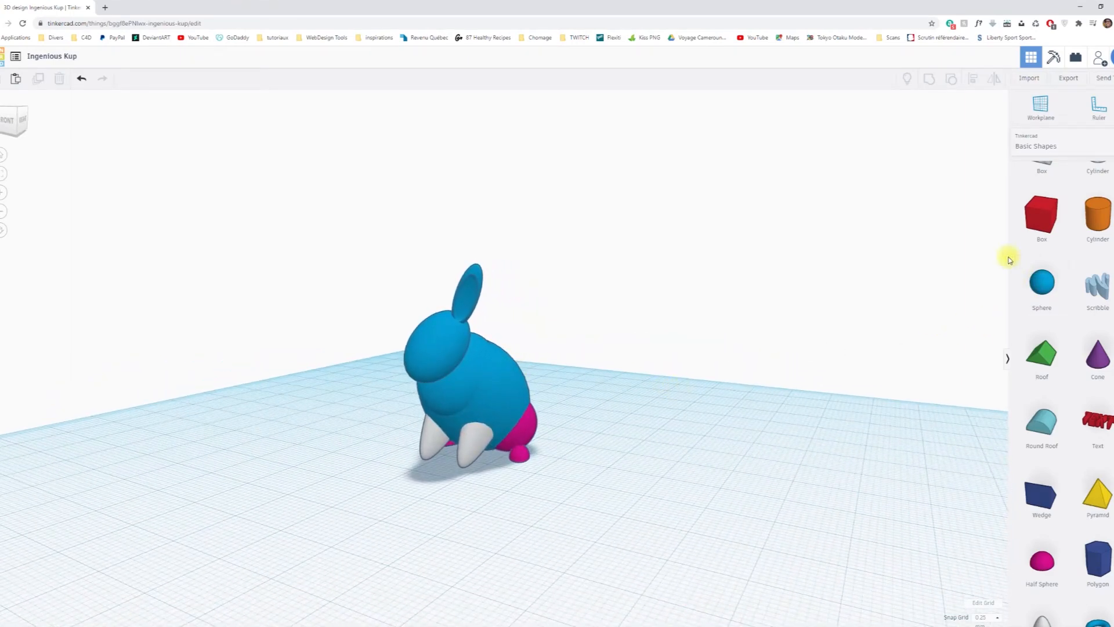
Add a Bent Bunny Ear from the Characters shapes to the workplane beside the rabbit.
right_drag(796, 301, 935, 300)
click(1082, 149)
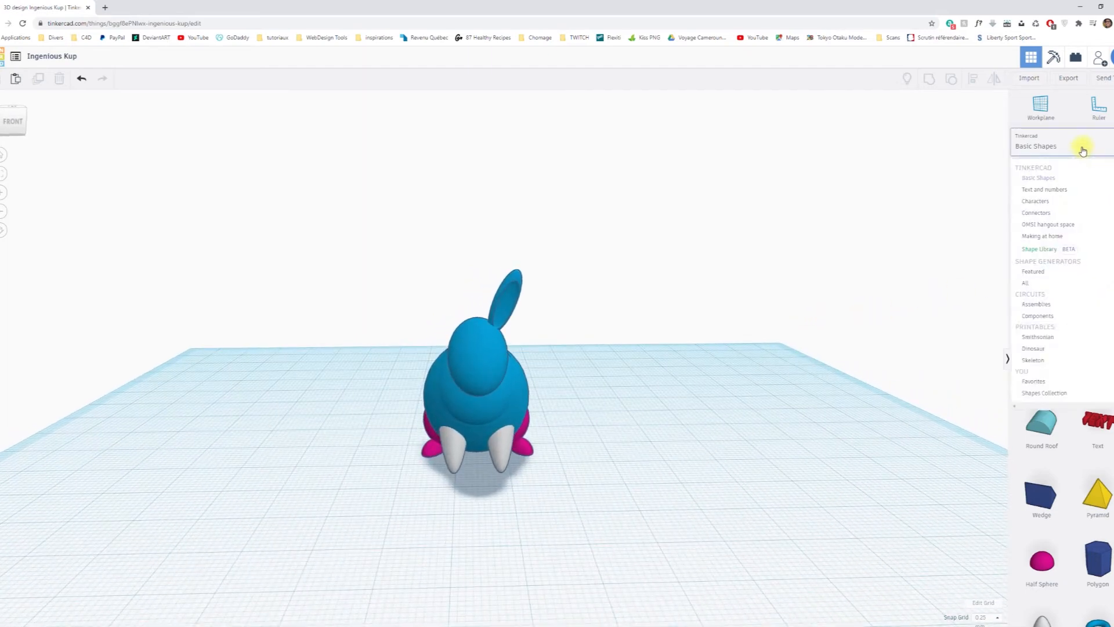
click(1038, 204)
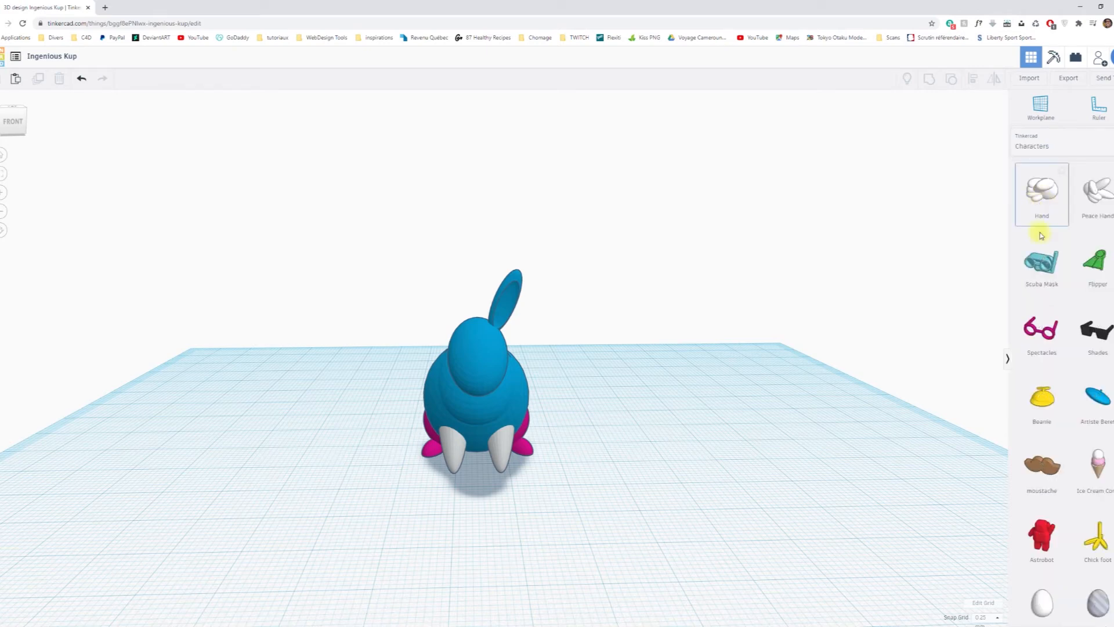
scroll(1042, 235, down, 4)
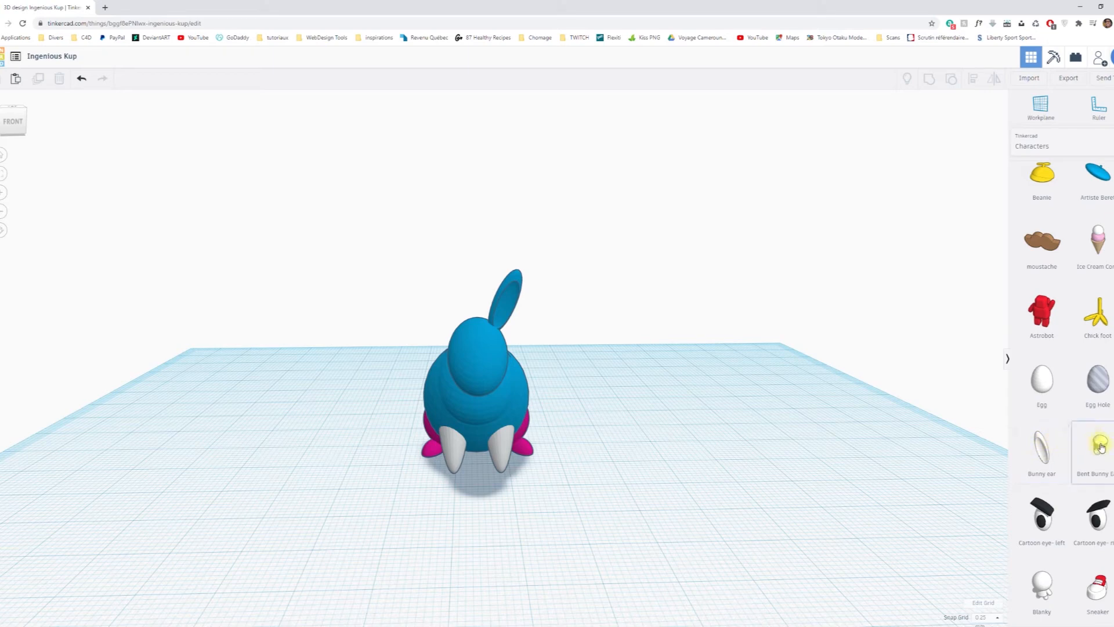
drag(1101, 453, 677, 506)
right_drag(789, 506, 718, 488)
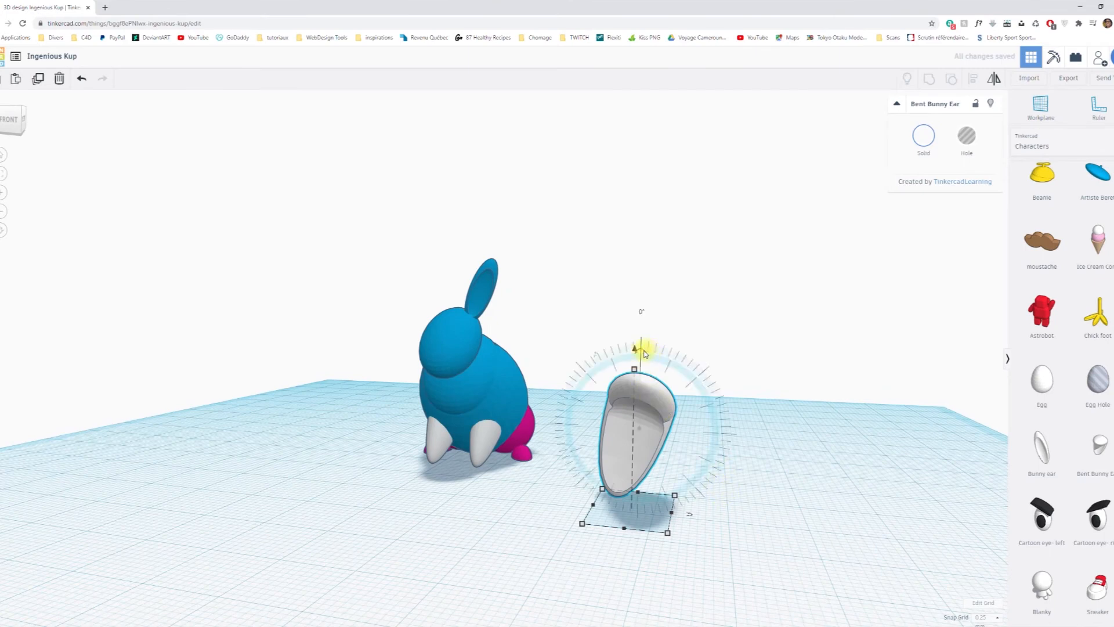
Tilt the Bent Bunny Ear outward and scale it down to roughly match the rabbit's other ear.
drag(642, 351, 624, 351)
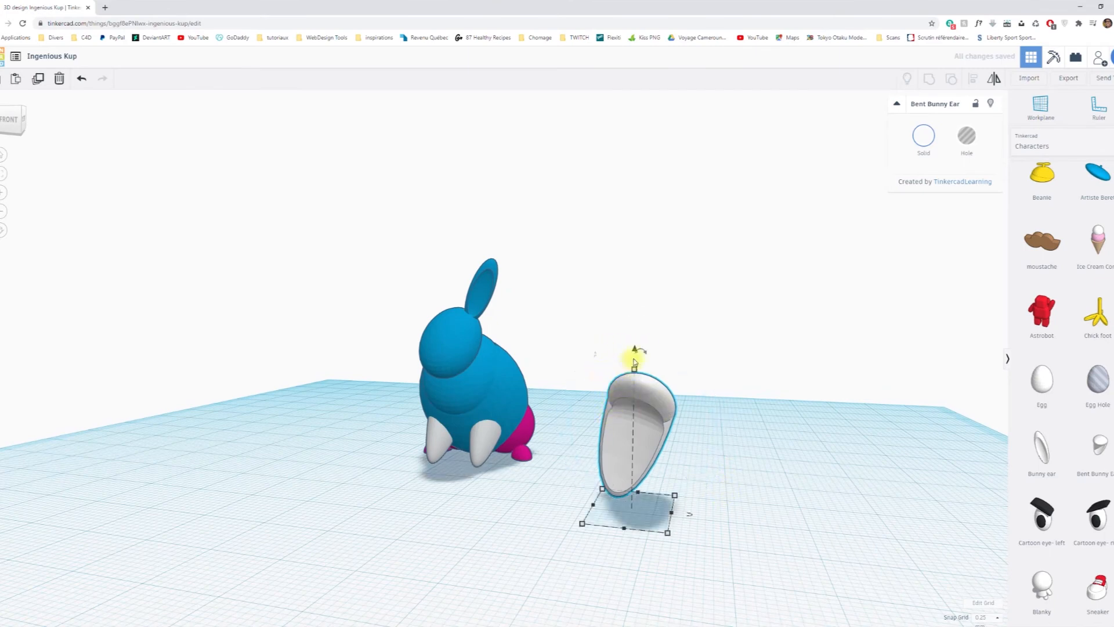
mouse_move(644, 351)
mouse_down()
mouse_move(595, 353)
mouse_move(625, 365)
mouse_move(635, 349)
mouse_move(626, 353)
mouse_up()
scroll(699, 461, up, 4)
middle_drag(689, 451, 669, 425)
right_drag(686, 458, 717, 476)
drag(688, 257, 630, 289)
drag(778, 517, 721, 480)
Align the Bent Bunny Ear to the head, matching the head's front, outer side and top edges.
click(810, 435)
click(695, 432)
shift+click(478, 316)
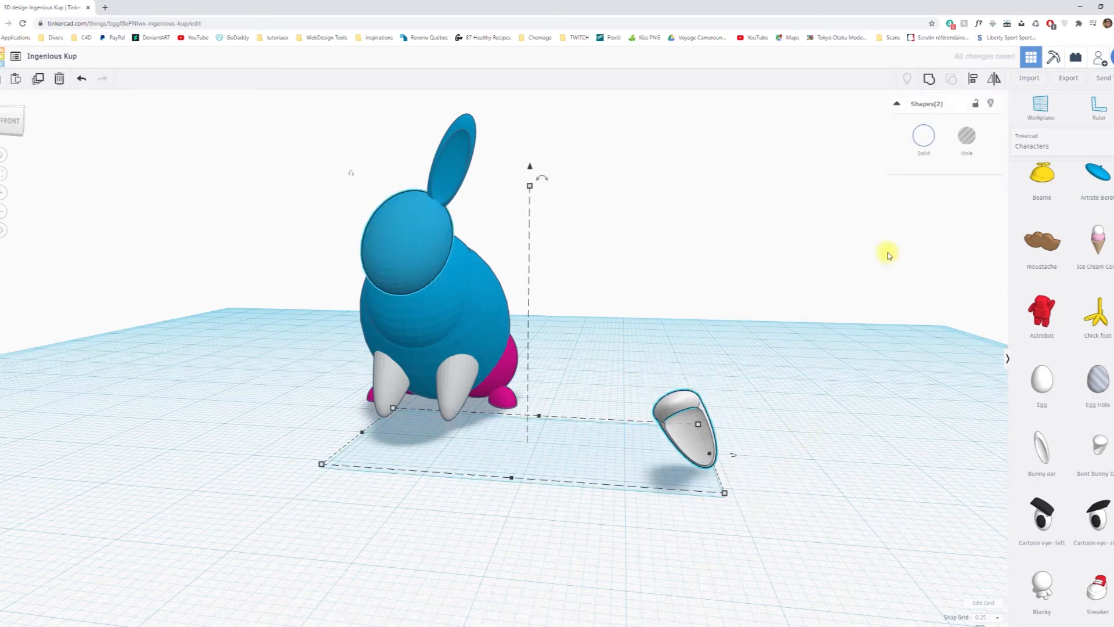
click(970, 80)
click(420, 245)
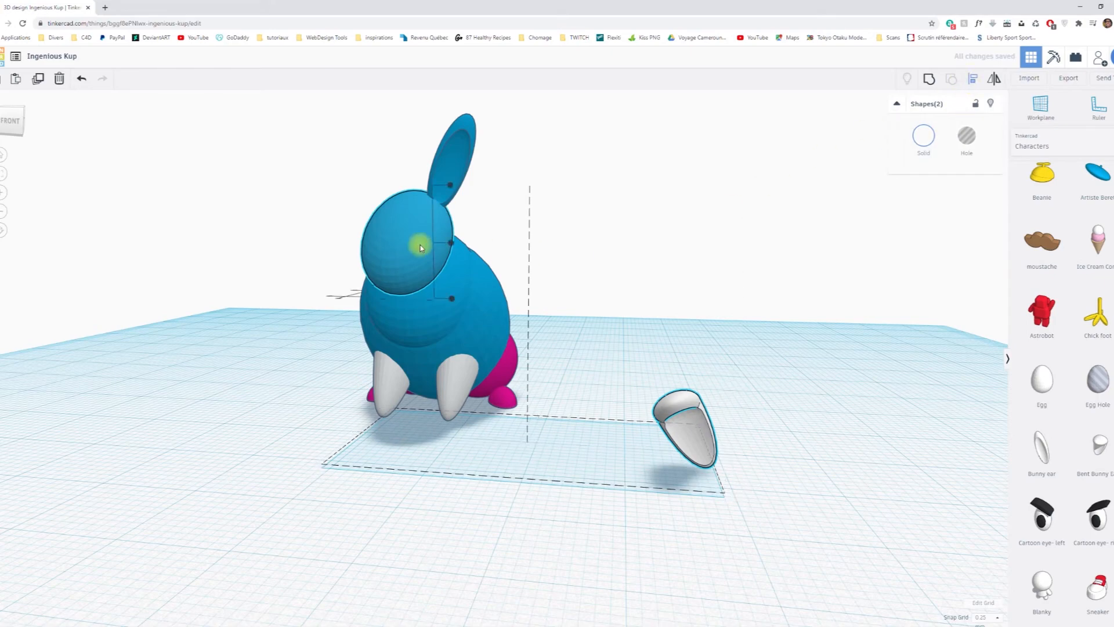
right_drag(265, 399, 322, 438)
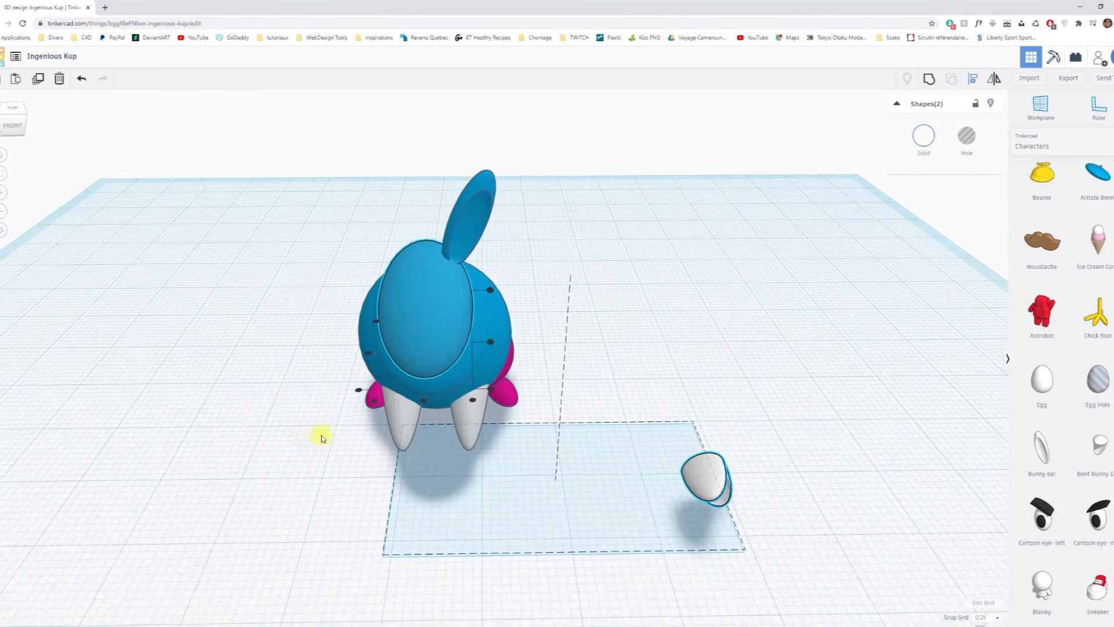
click(359, 393)
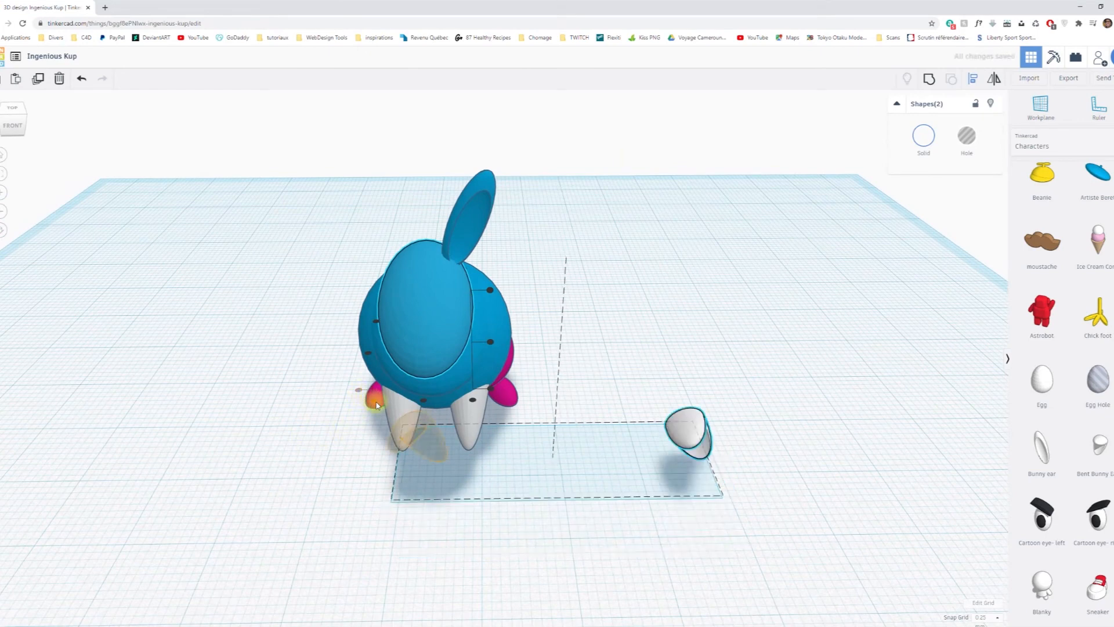
click(376, 404)
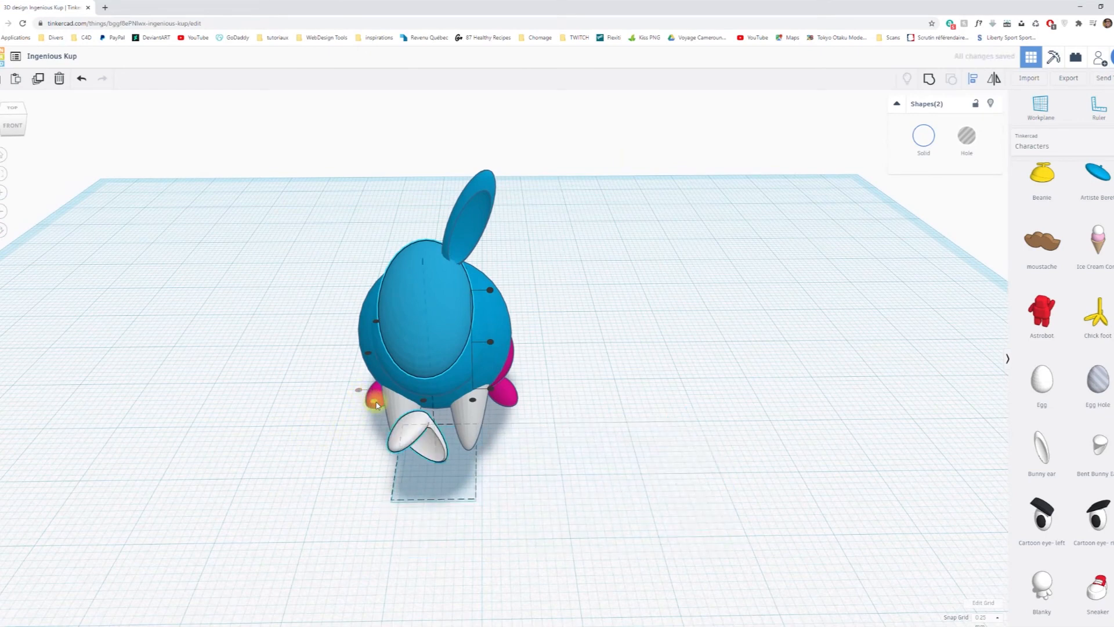
click(490, 290)
click(701, 343)
right_drag(749, 393, 761, 360)
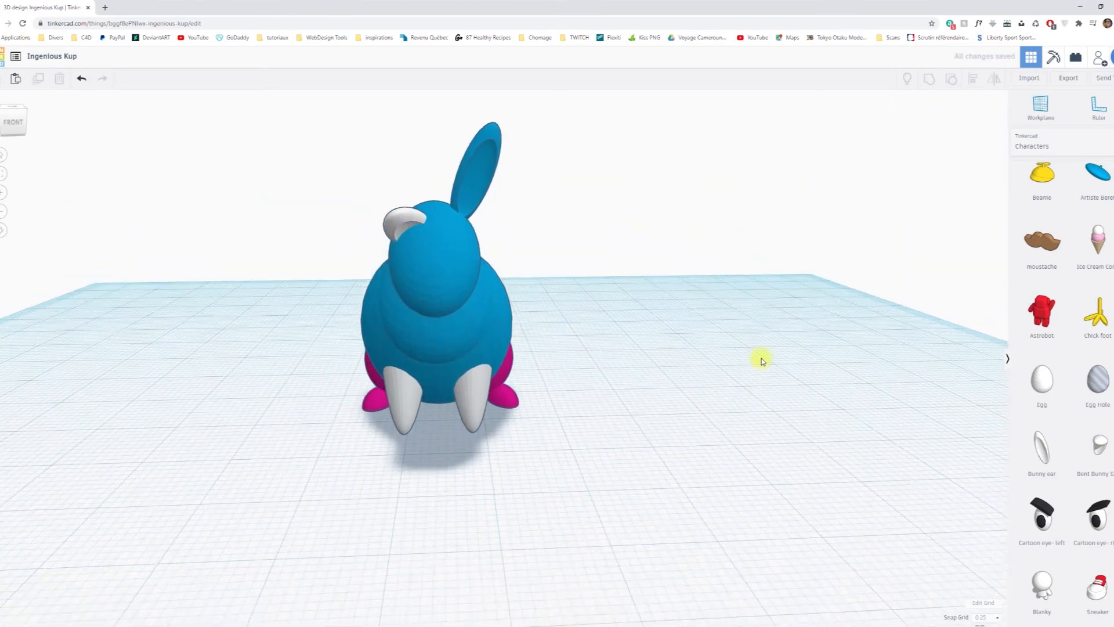
Raise the bent ear above the head and nudge it into place opposite the blue ear.
click(400, 210)
drag(412, 174, 418, 105)
key(Left)
key(Left)
key(Left)
key(Left)
key(Left)
key(Left)
key(Left)
key(Left)
key(Left)
key(Left)
key(Left)
Nudge the bent ear back toward the body so its base sits on top of the head.
right_drag(618, 241, 334, 327)
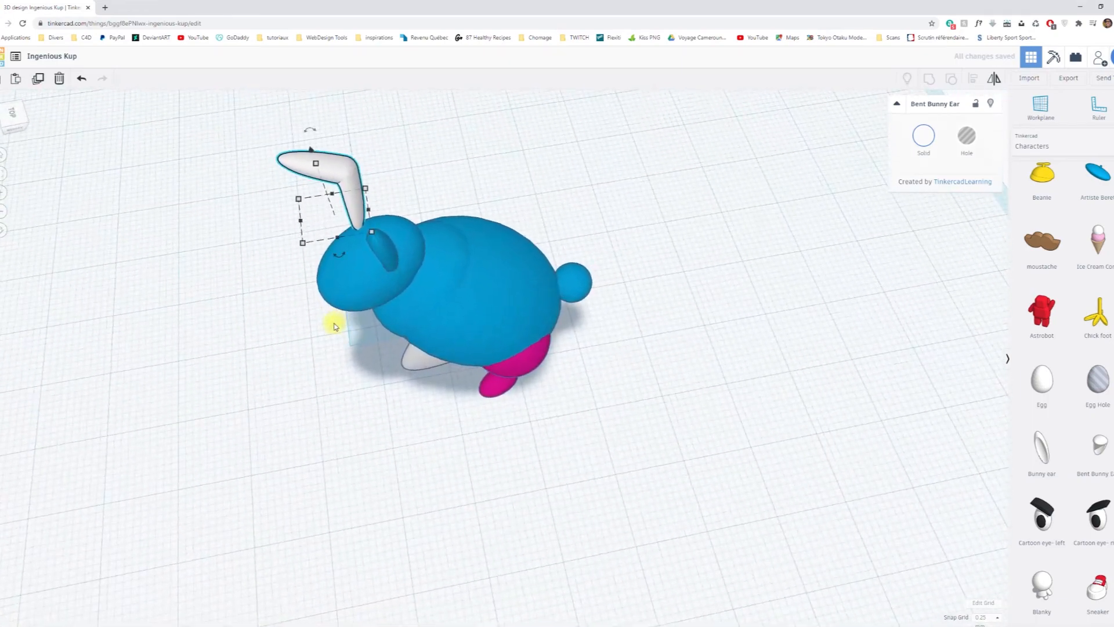
key(Right)
key(Right)
key(Right)
key(Right)
key(Right)
key(Right)
key(Right)
key(Right)
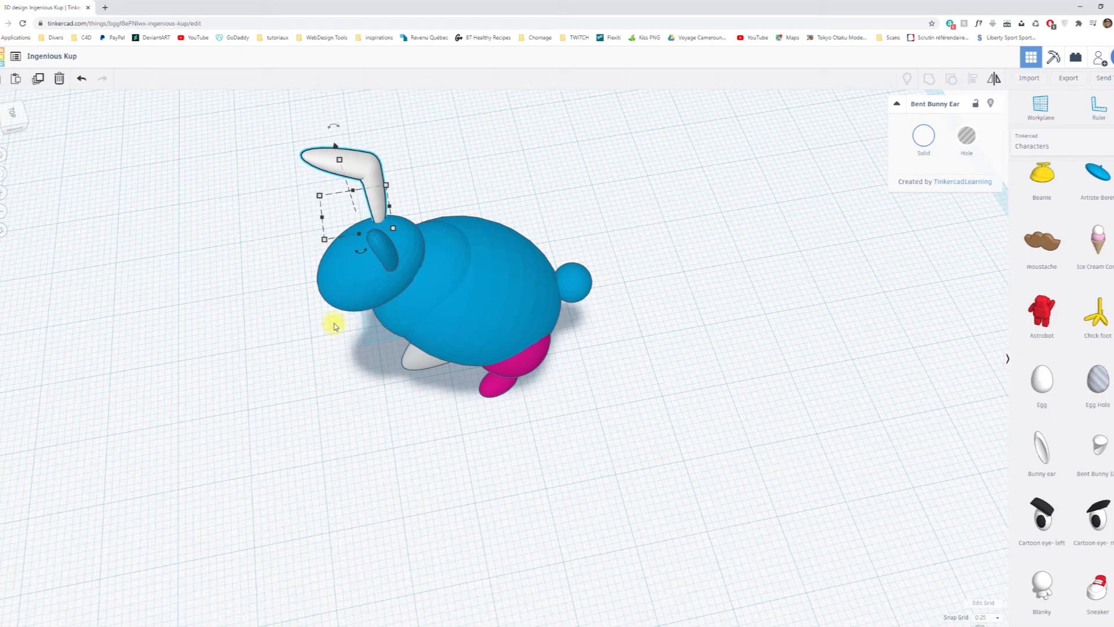
right_drag(378, 349, 586, 242)
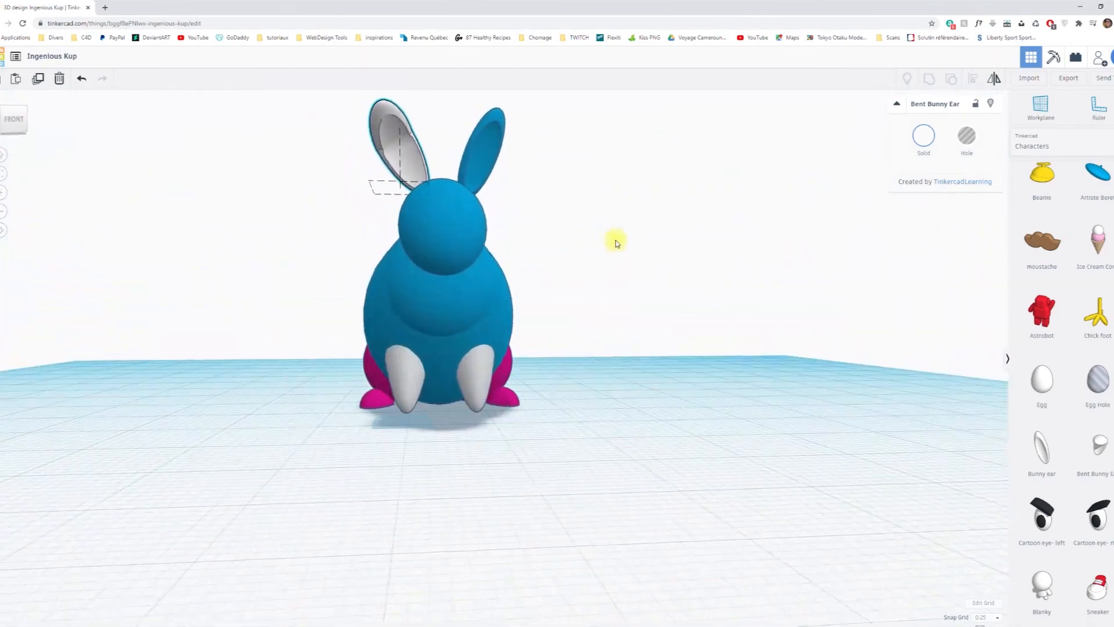
right_drag(648, 275, 618, 277)
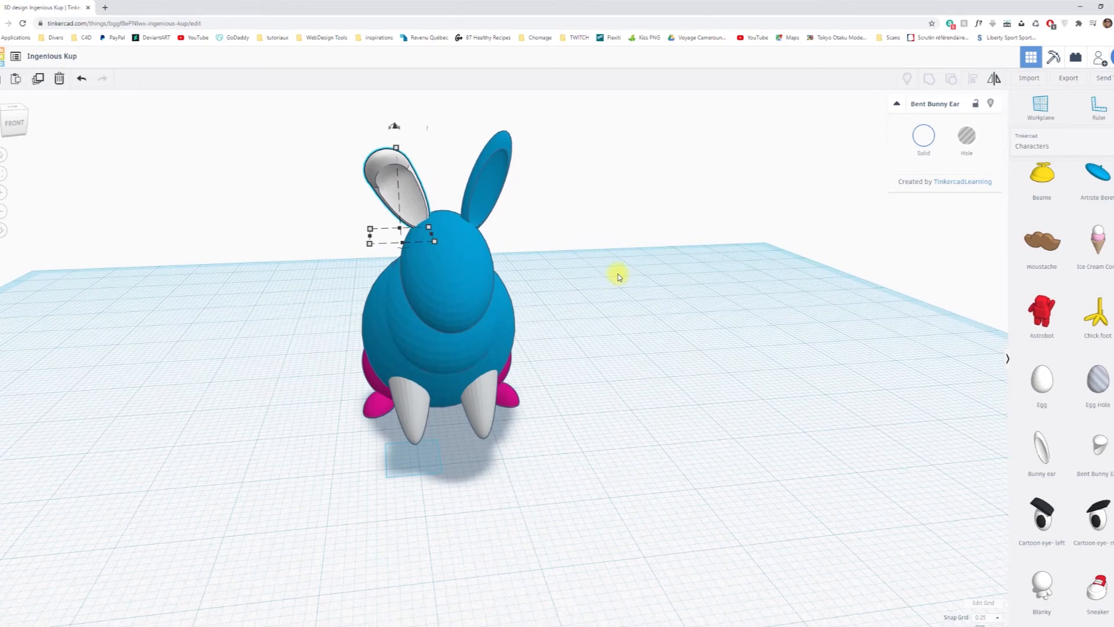
right_drag(622, 293, 595, 377)
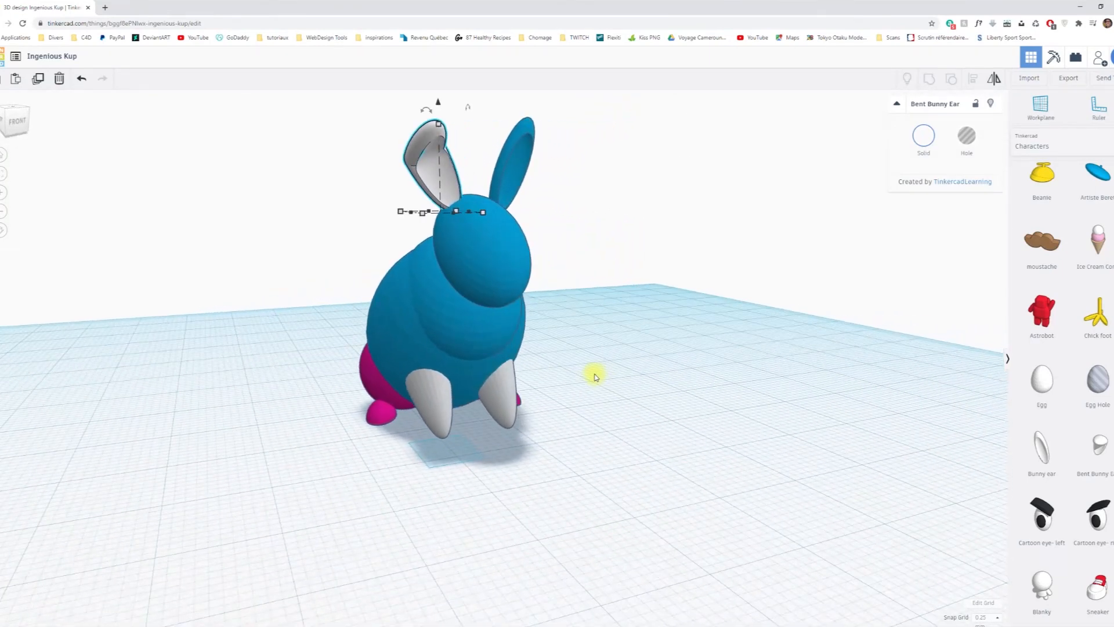
right_drag(623, 370, 589, 321)
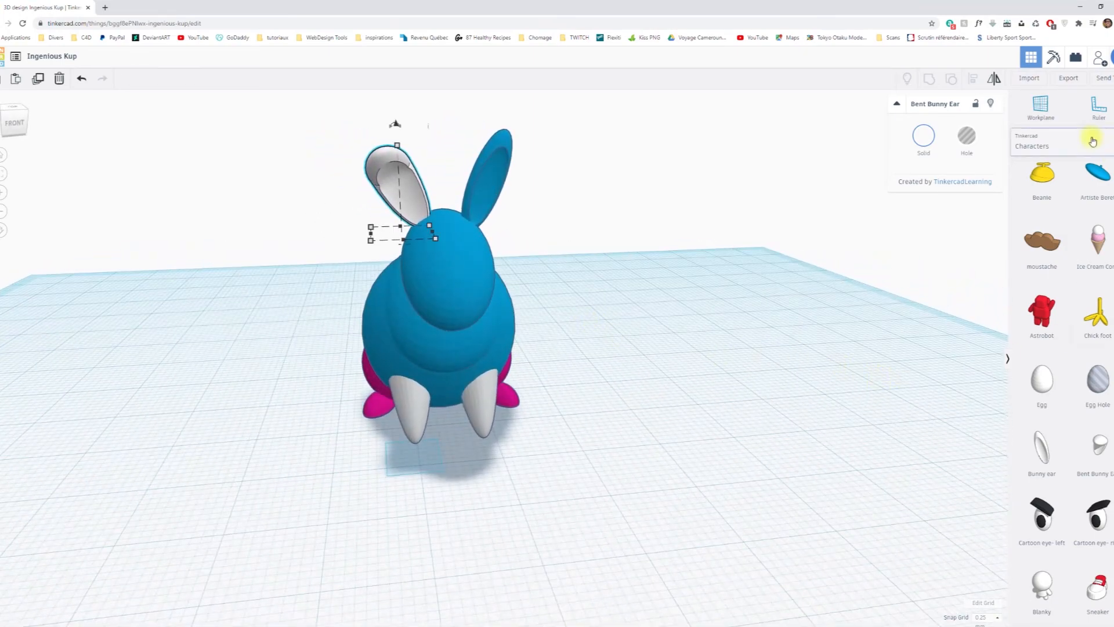
Add a Sphere from the Basic Shapes beside the rabbit and scale it down to 1.50 by 1.50 mm.
click(1066, 147)
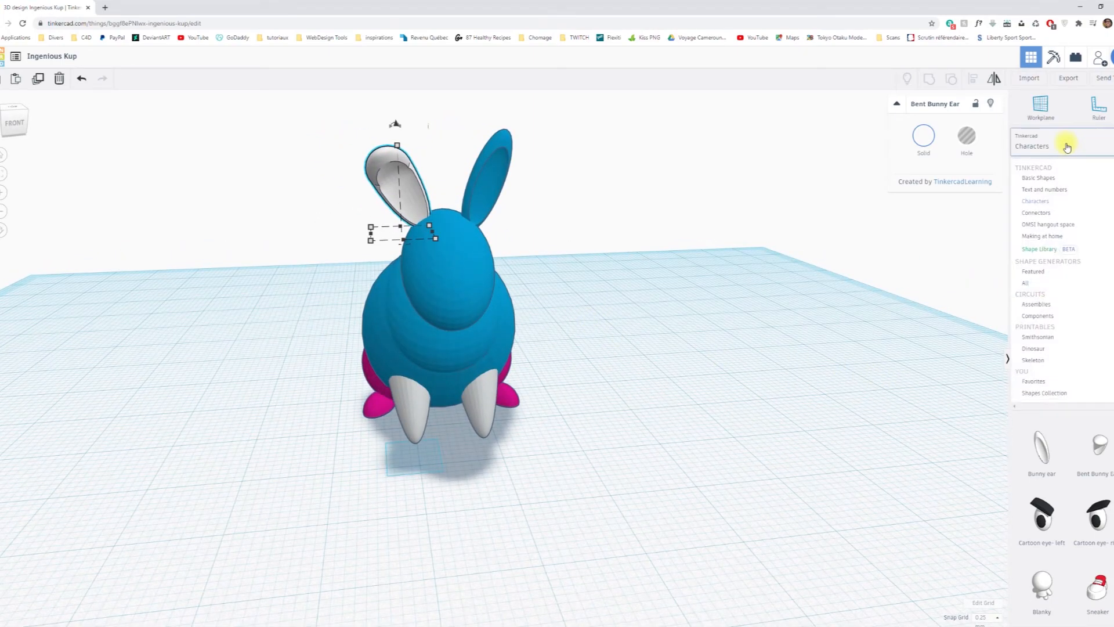
click(1047, 176)
drag(1042, 335, 736, 492)
scroll(737, 487, down, 3)
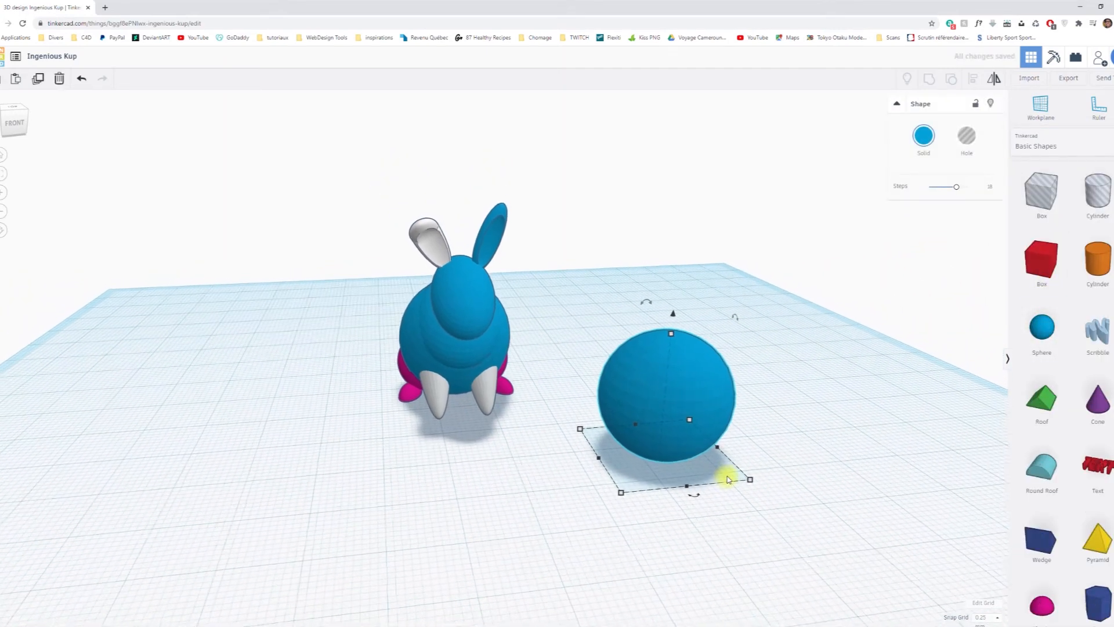
shift+drag(748, 479, 696, 474)
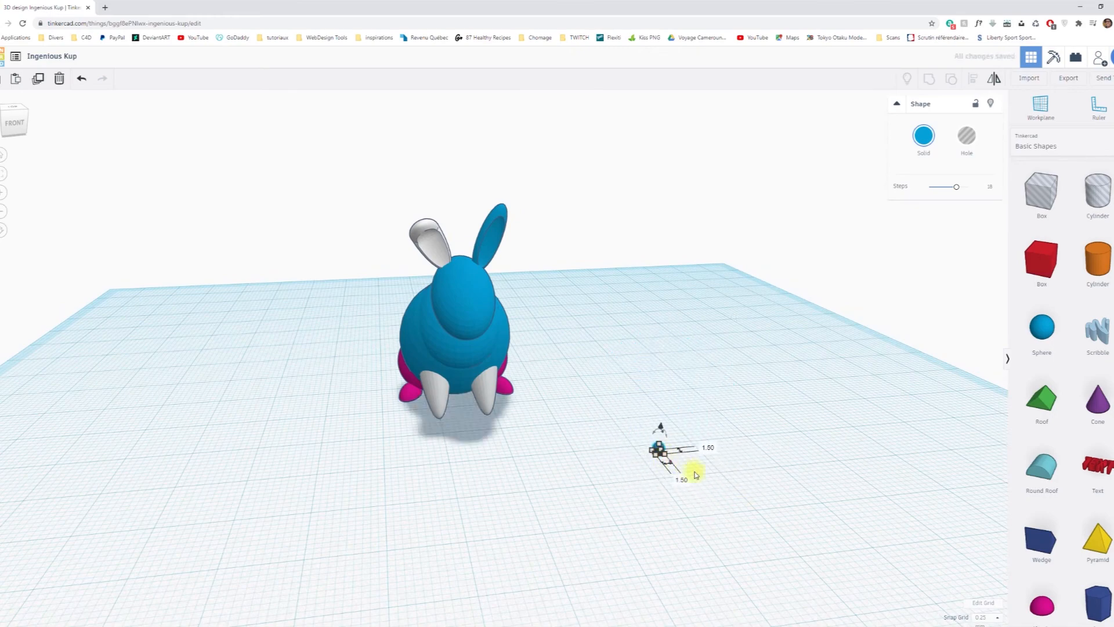
Change the small sphere's solid colour to black for the rabbit's eye.
scroll(725, 479, up, 3)
middle_drag(879, 553, 734, 516)
right_drag(745, 518, 719, 526)
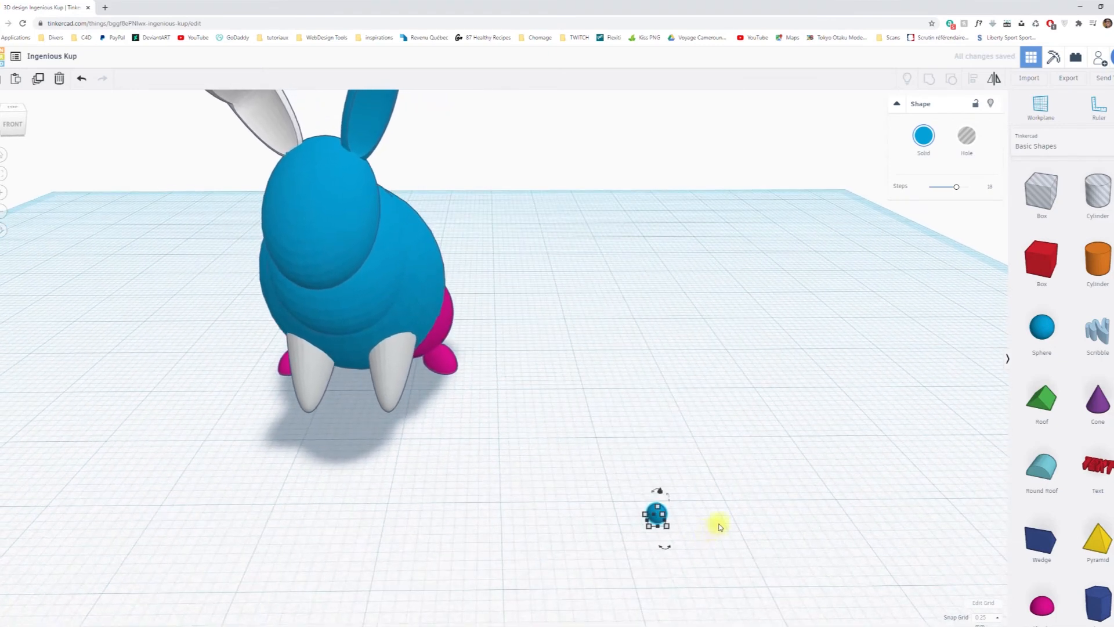
click(924, 140)
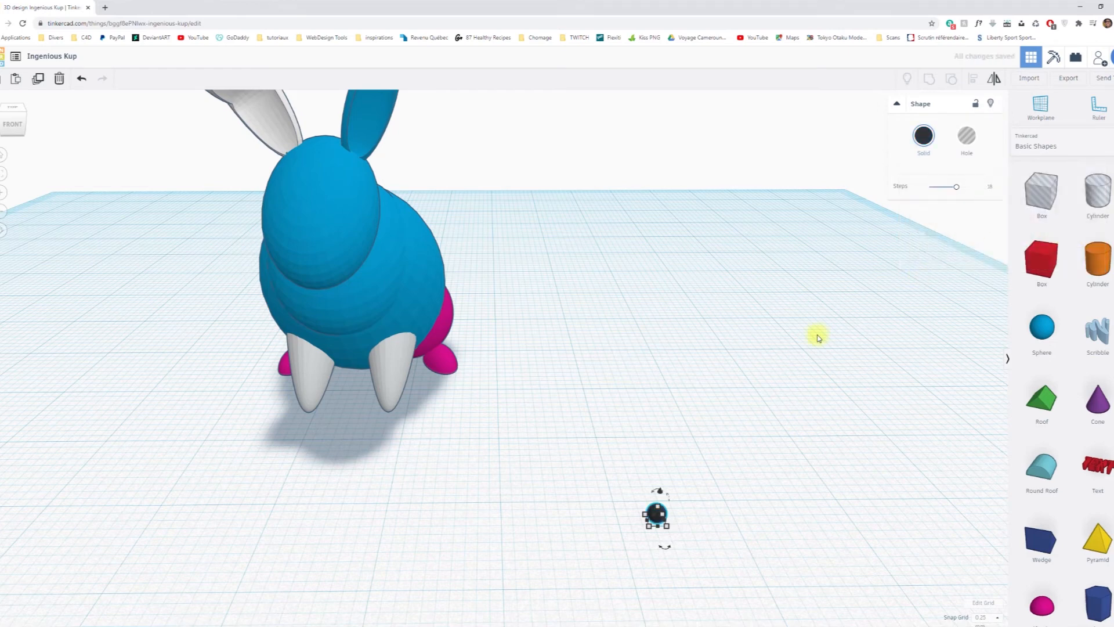
click(736, 489)
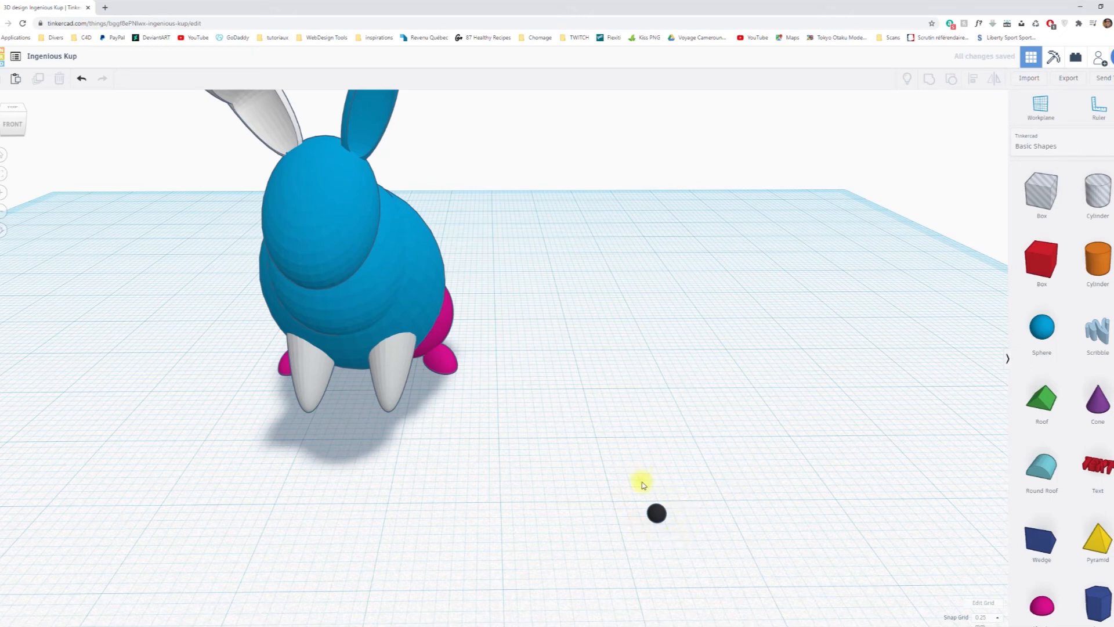
Align the black eye sphere to the head's front and side edges and to the middle of its height.
click(687, 540)
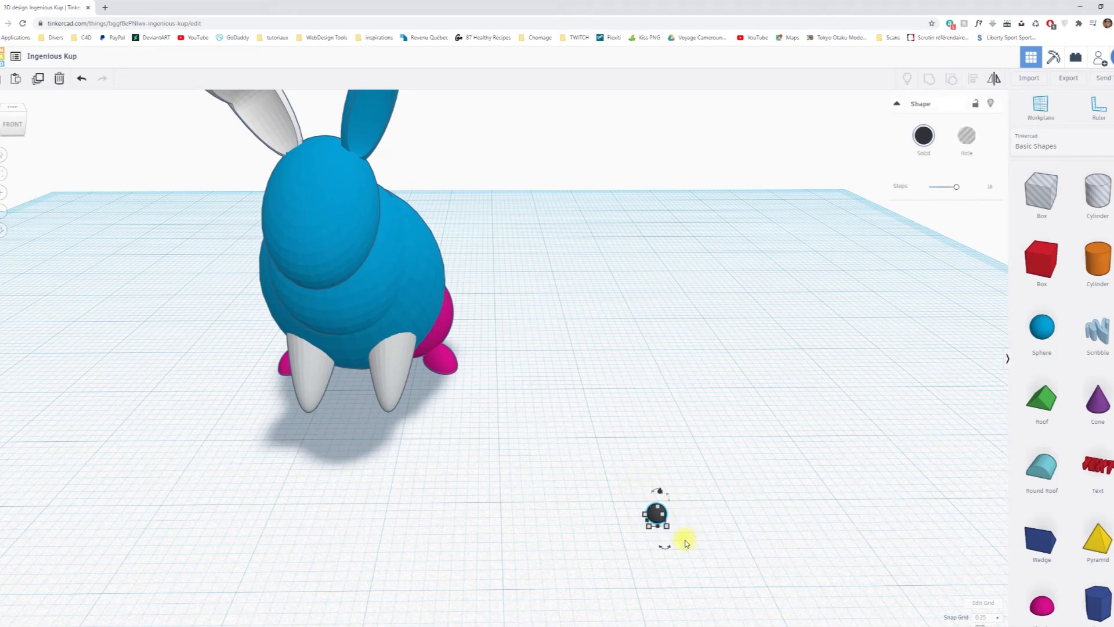
shift+click(331, 239)
click(972, 85)
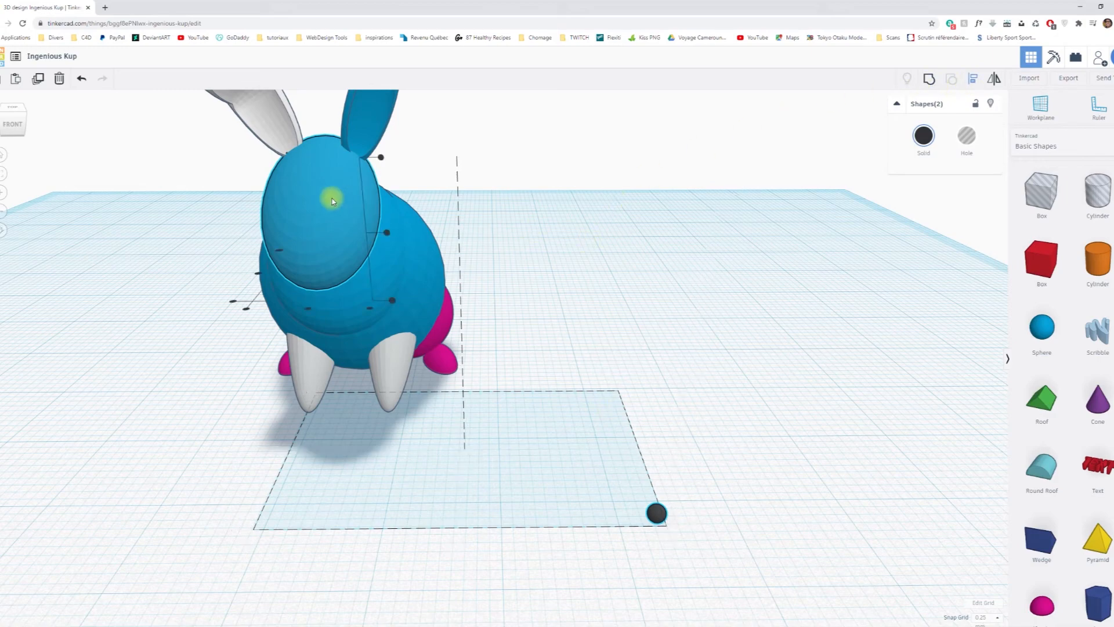
right_drag(216, 342, 265, 411)
right_drag(663, 349, 531, 338)
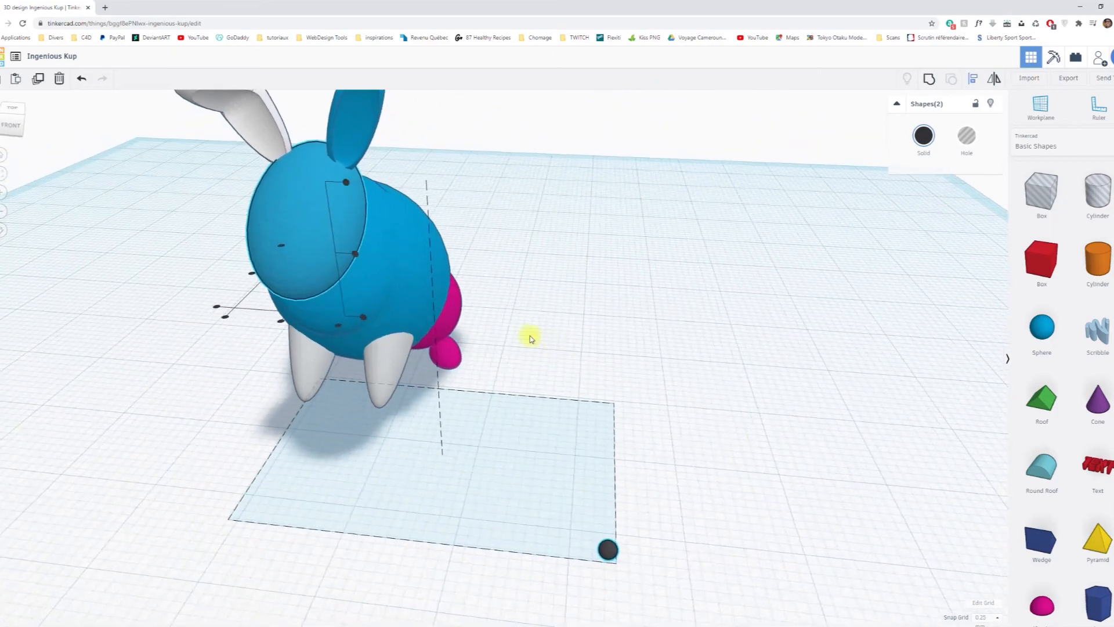
click(217, 307)
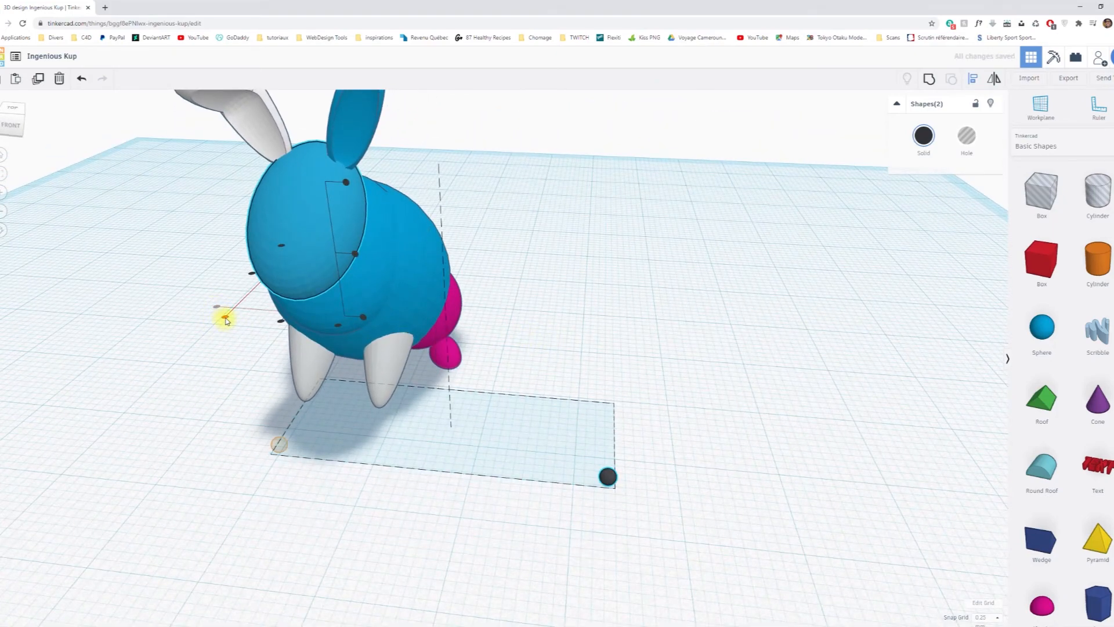
click(226, 318)
click(345, 180)
right_drag(179, 370, 380, 340)
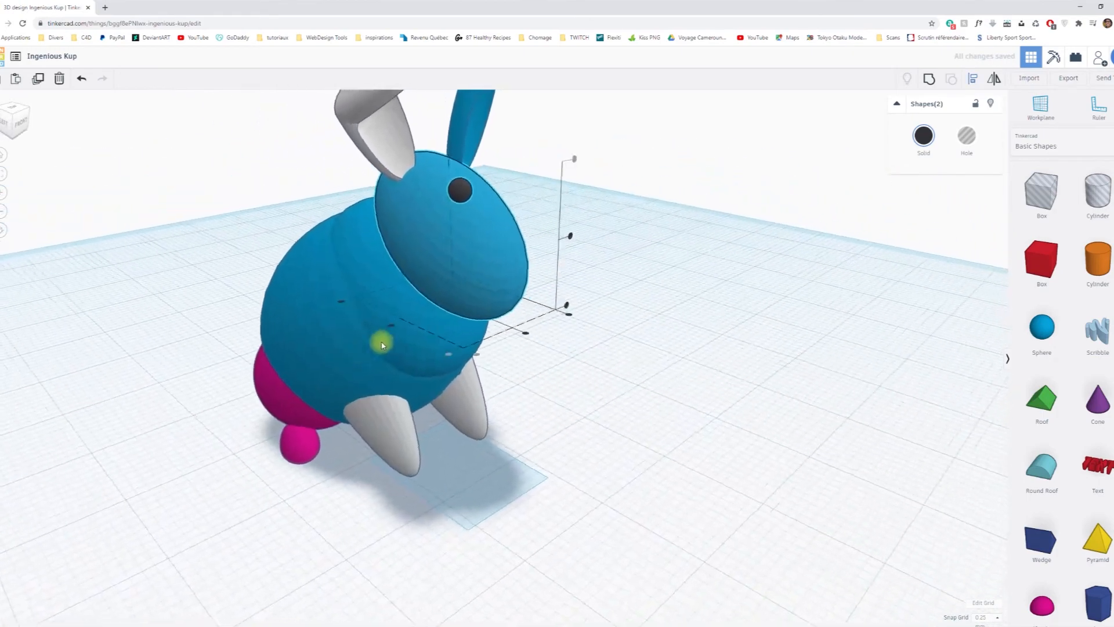
click(571, 238)
right_drag(684, 306, 564, 351)
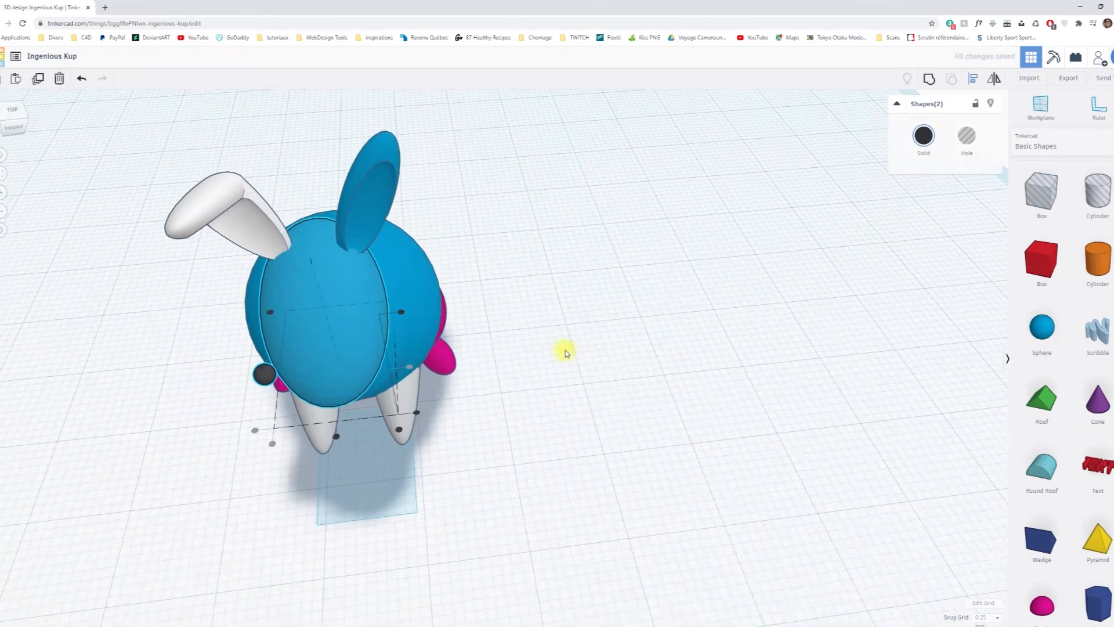
click(603, 389)
Nudge the eye back along the head and inward until it is partly sunk into the side.
right_drag(534, 427, 499, 420)
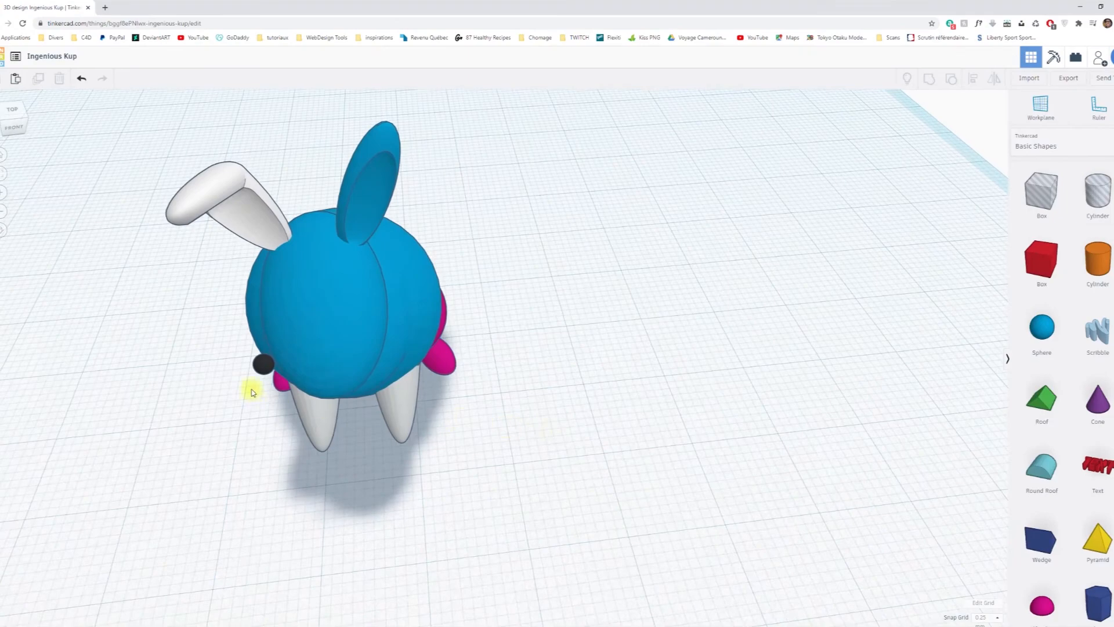
click(263, 365)
right_drag(228, 462, 497, 433)
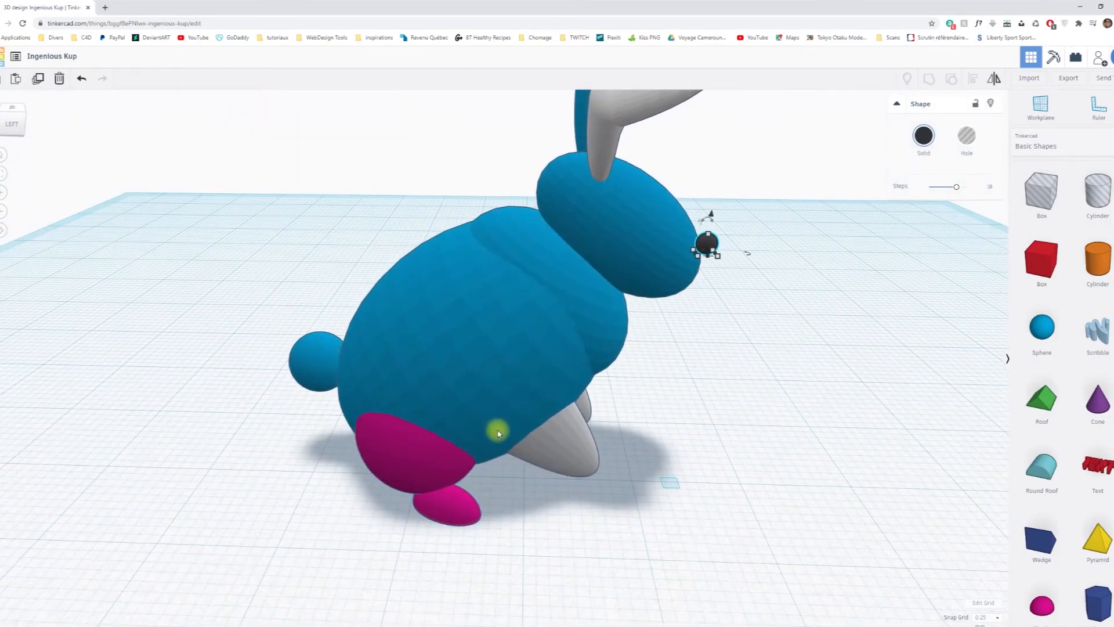
key(Left)
key(Left)
key(Left)
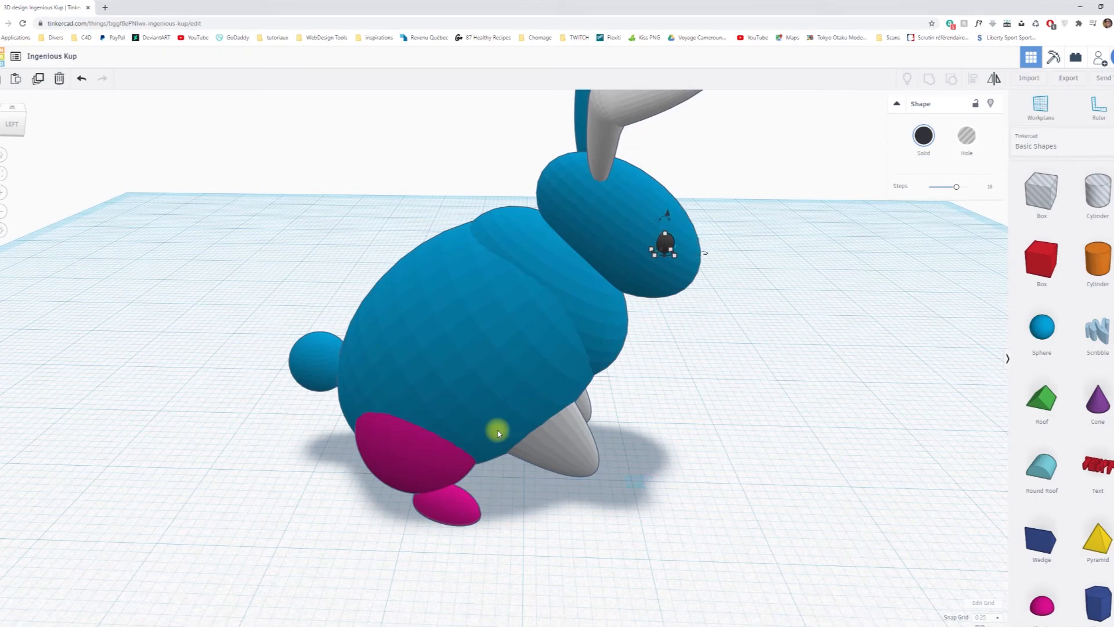
right_drag(631, 418, 496, 408)
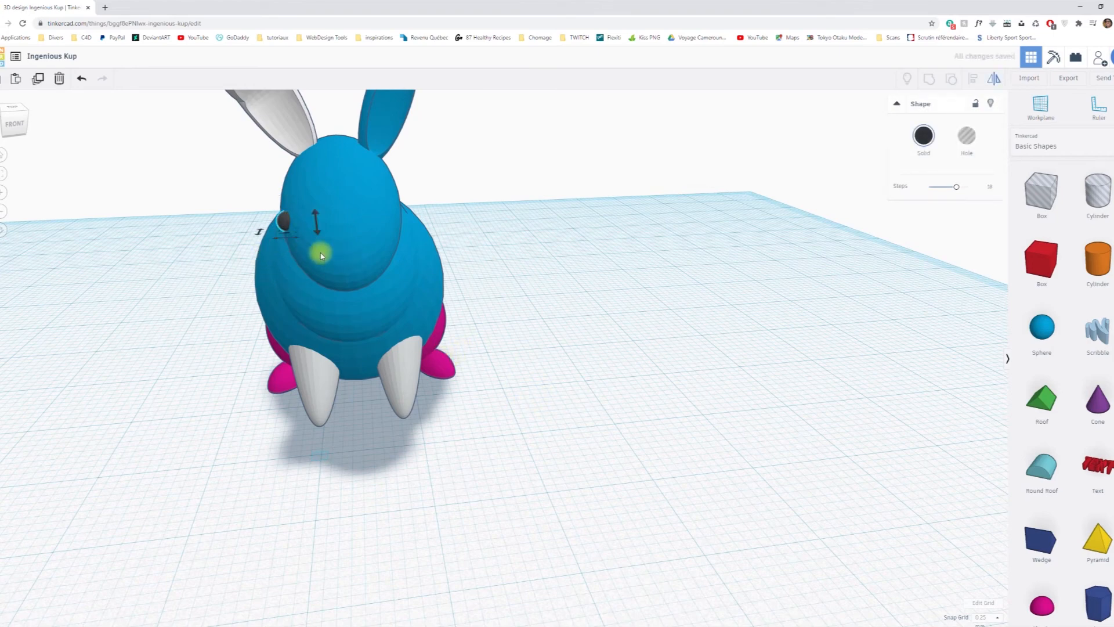
Duplicate the eye and place the copy on the opposite side of the head.
click(630, 329)
click(282, 222)
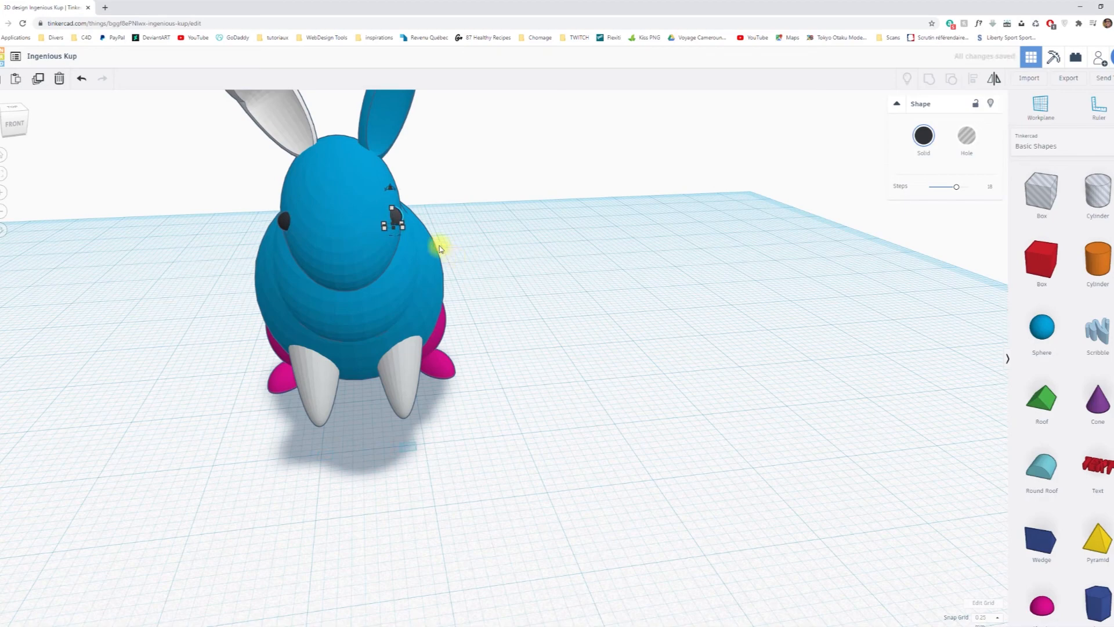
click(604, 291)
mouse_move(624, 440)
right_down()
mouse_move(542, 383)
mouse_move(447, 417)
mouse_move(450, 441)
mouse_move(632, 455)
mouse_move(628, 446)
right_up()
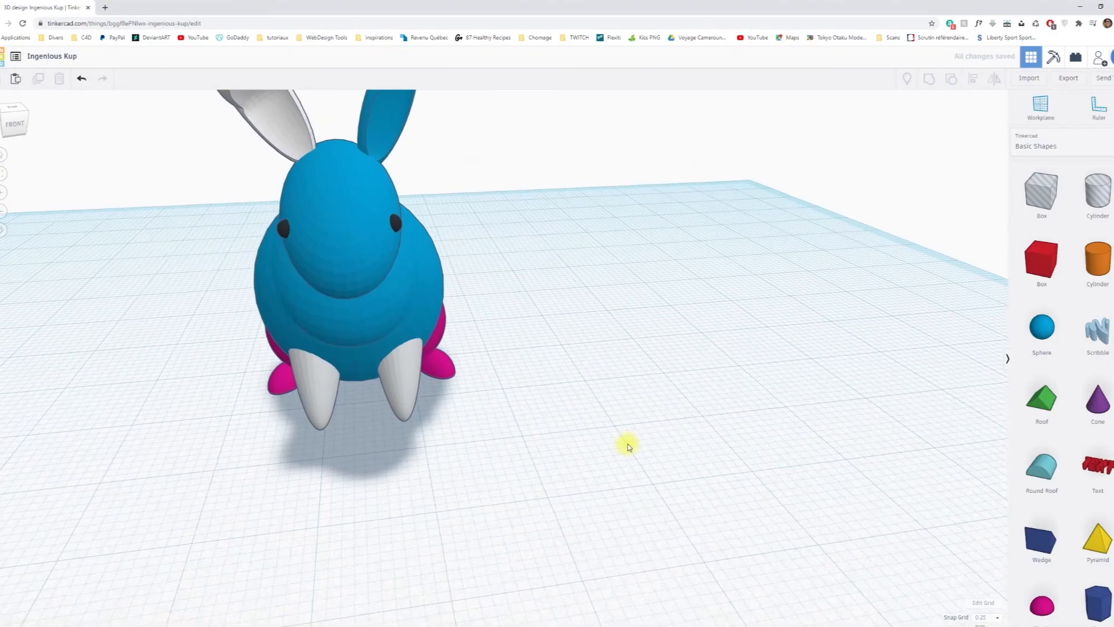
right_drag(441, 484, 504, 445)
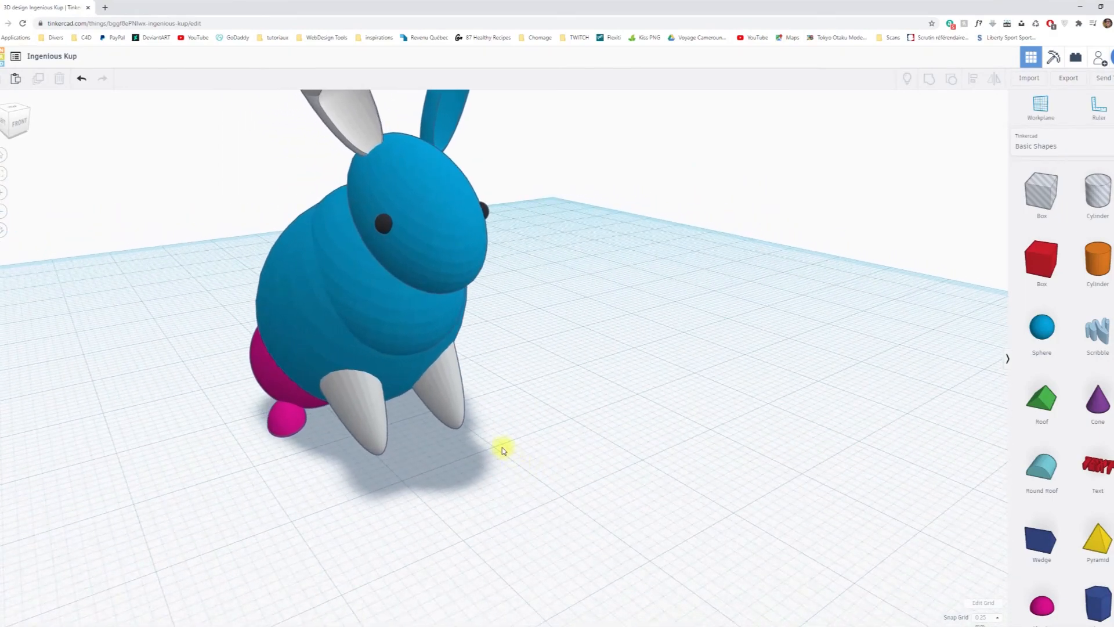
Select the blue ear, head, body parts and both pink hind legs with feet, and group them into one shape.
scroll(502, 445, down, 3)
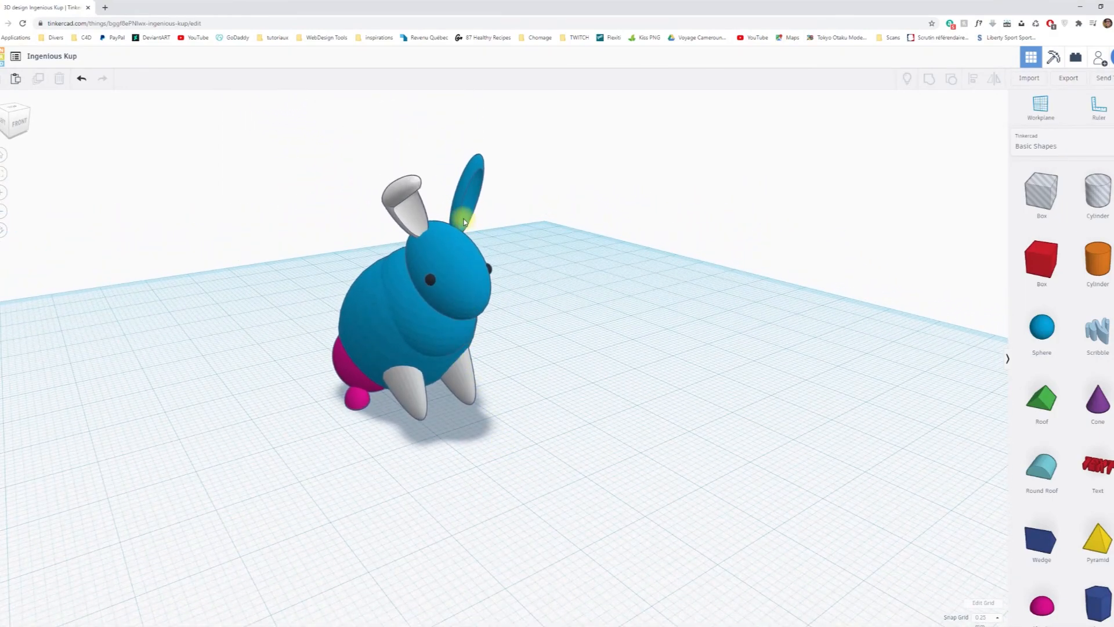
click(467, 189)
shift+click(458, 290)
shift+click(368, 348)
shift+click(332, 376)
shift+click(355, 397)
shift+click(462, 384)
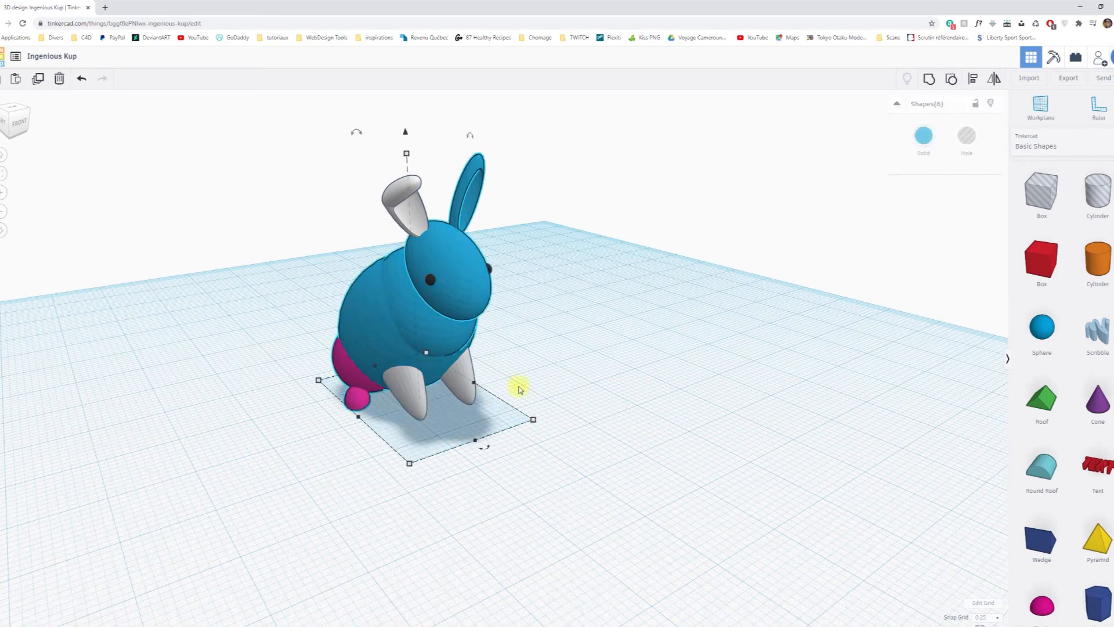
right_drag(585, 386, 453, 337)
shift+click(477, 320)
shift+click(468, 356)
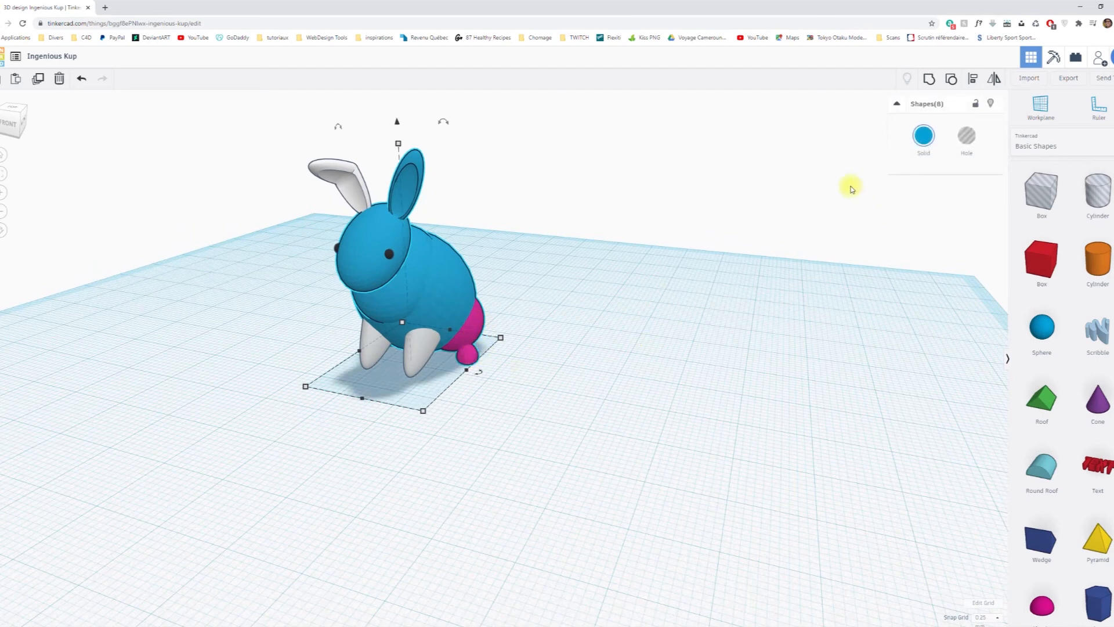
Set the solid colour of the grouped ear, head, body and hind legs to white.
click(923, 137)
click(1075, 205)
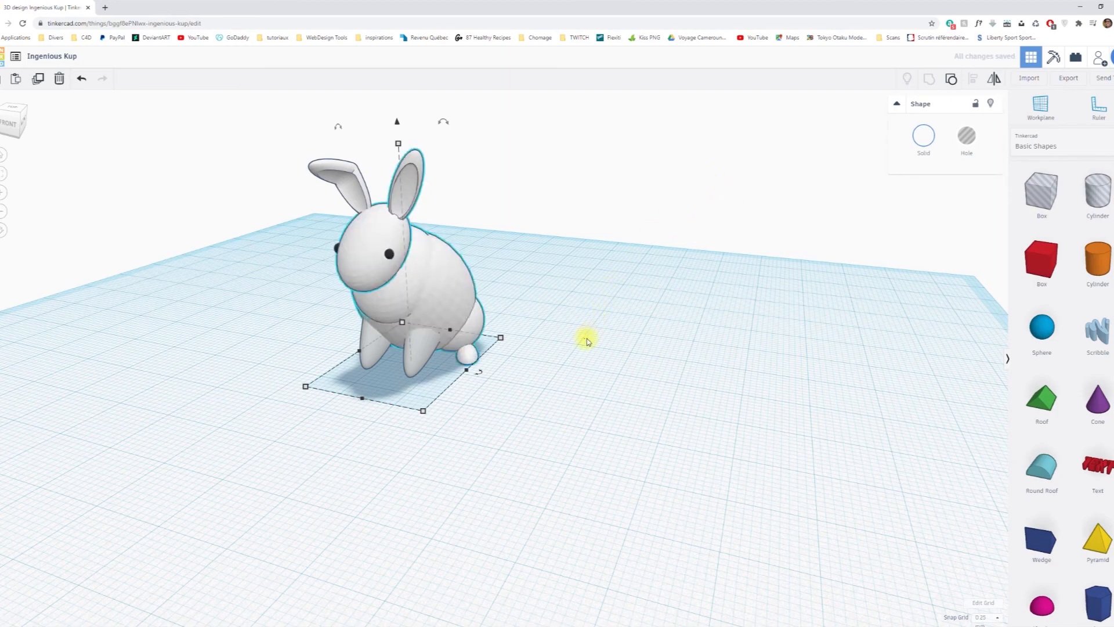
click(534, 398)
Group the blue tail sphere with the rabbit's body and set the combined shape's solid colour to white.
right_drag(534, 398, 428, 355)
click(423, 354)
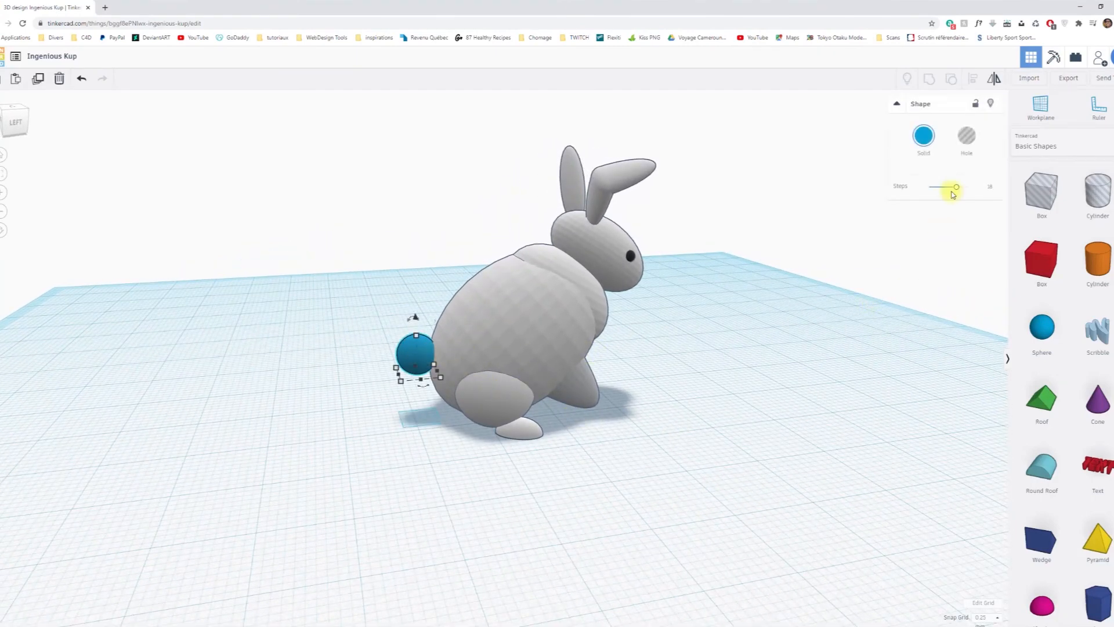
click(923, 136)
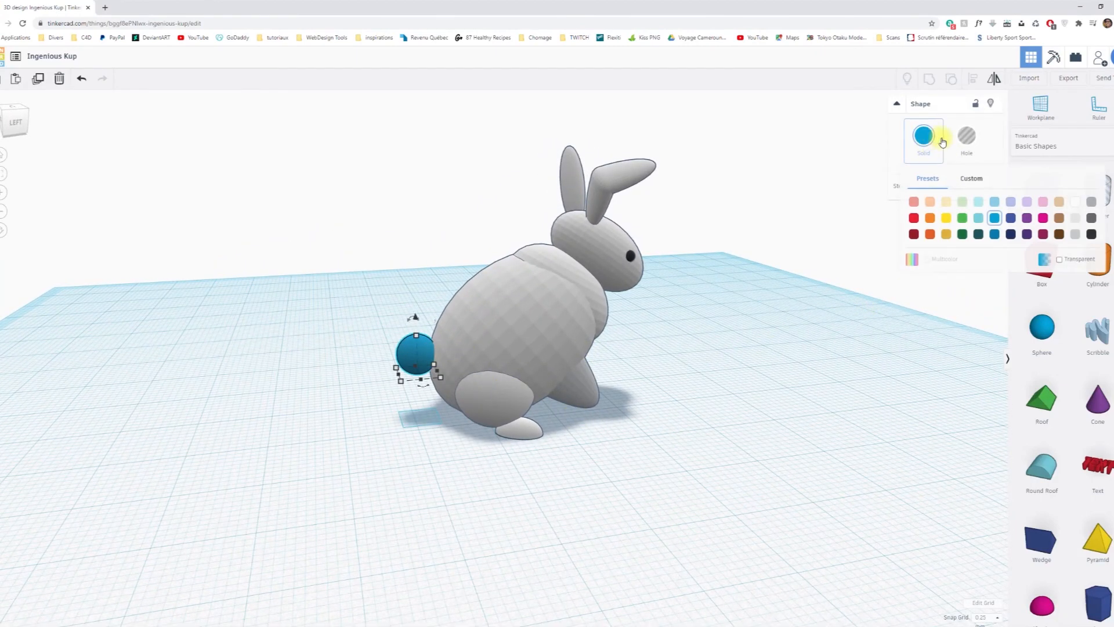
click(762, 283)
click(530, 326)
shift+click(411, 356)
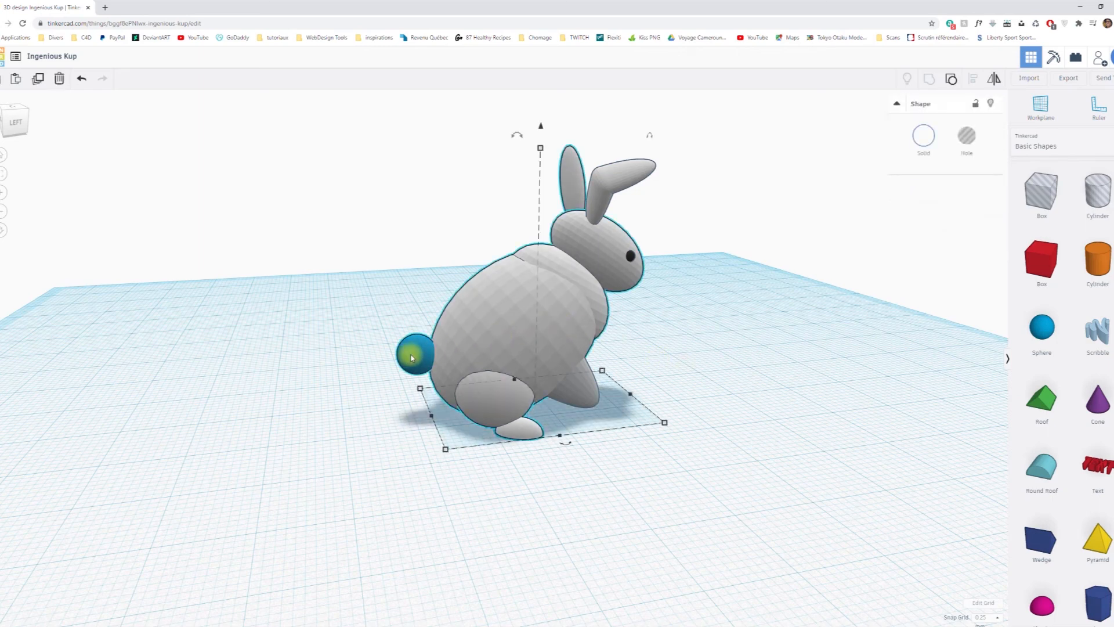
click(927, 80)
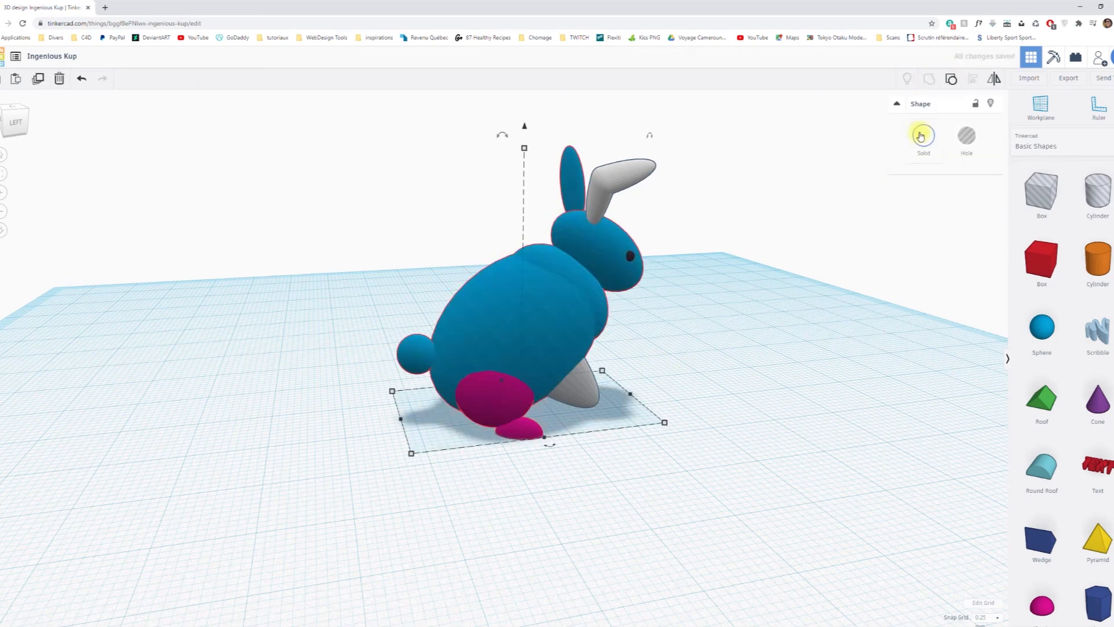
click(923, 136)
click(1074, 202)
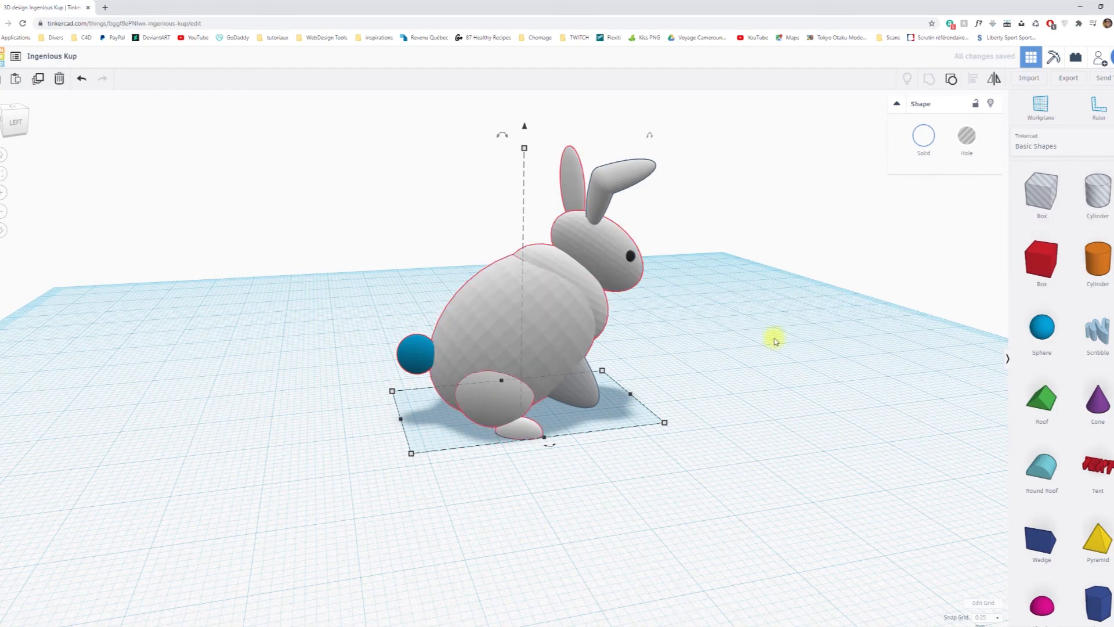
right_drag(767, 417, 487, 424)
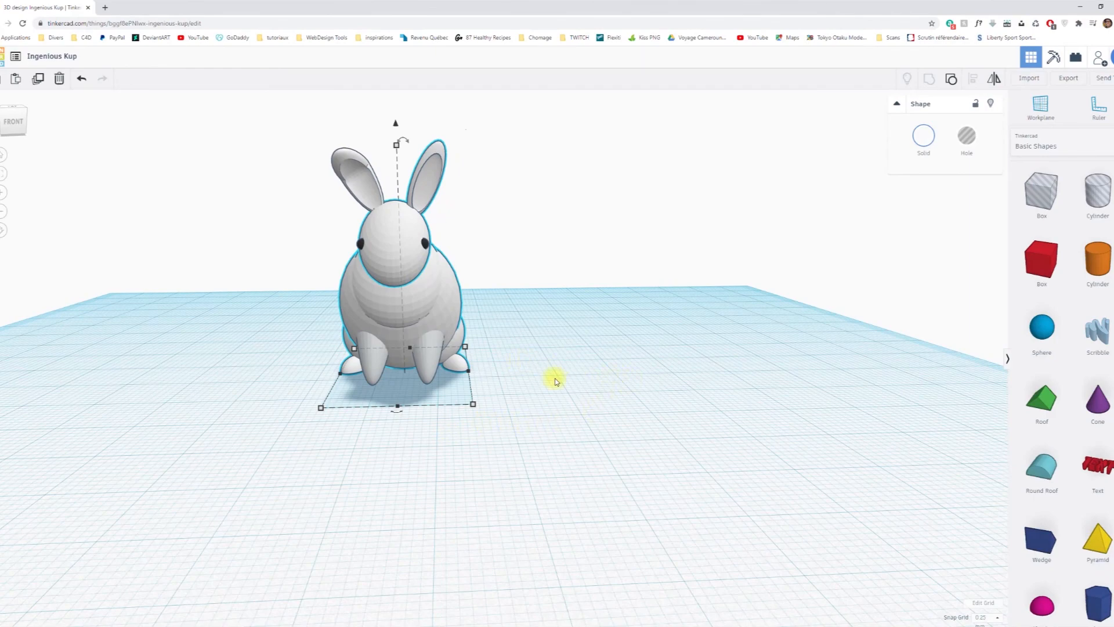
right_drag(582, 356, 619, 341)
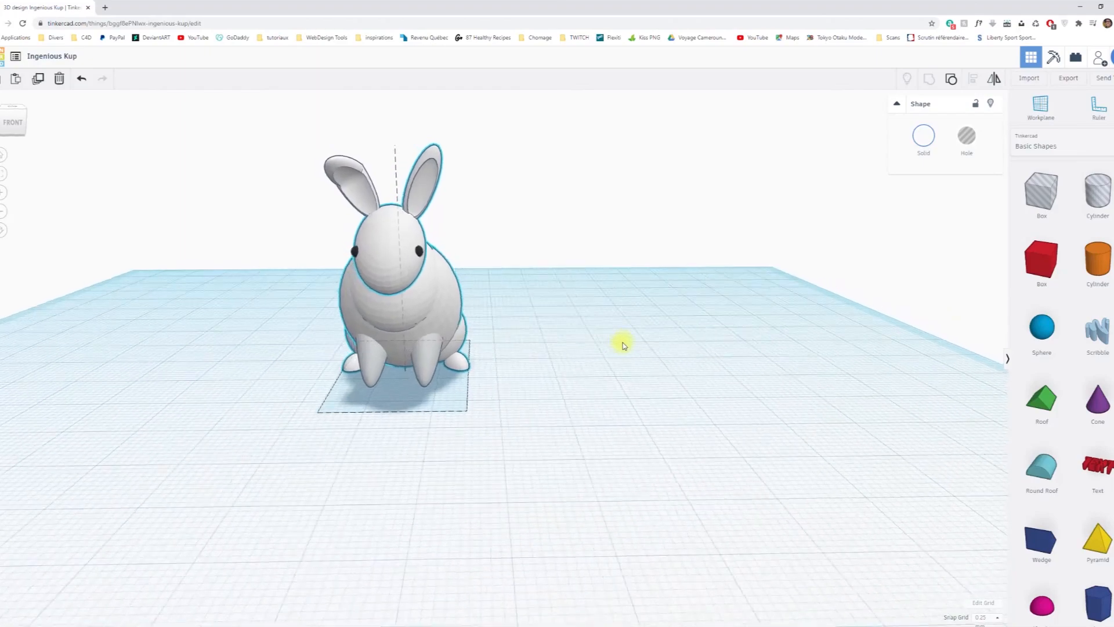
right_drag(279, 411, 367, 395)
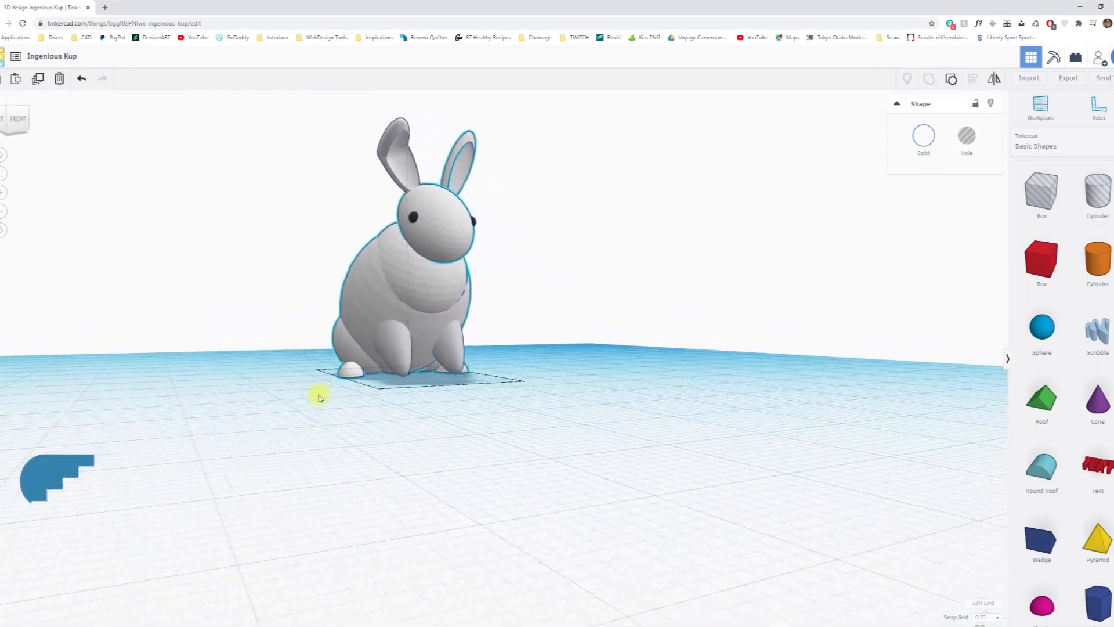
right_drag(309, 400, 284, 427)
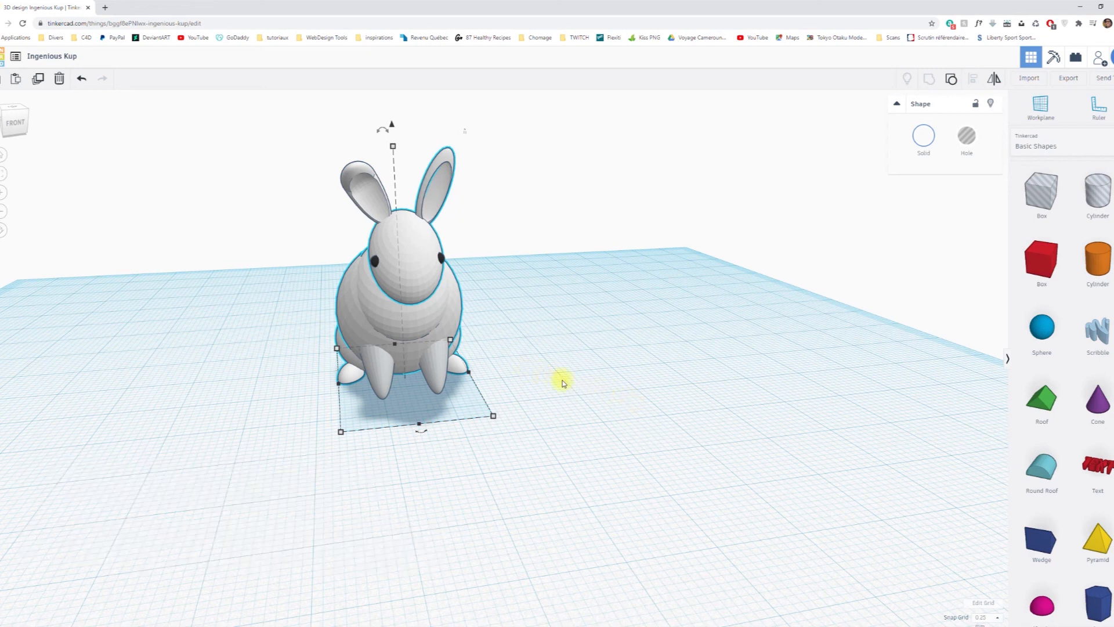
right_drag(625, 415, 496, 440)
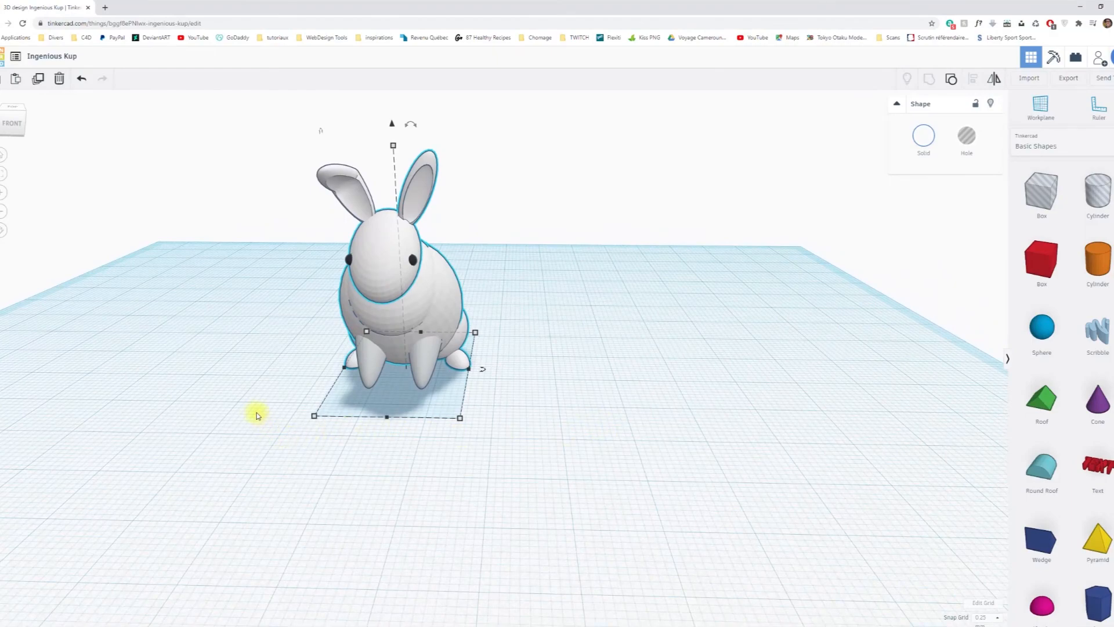
right_drag(234, 411, 406, 405)
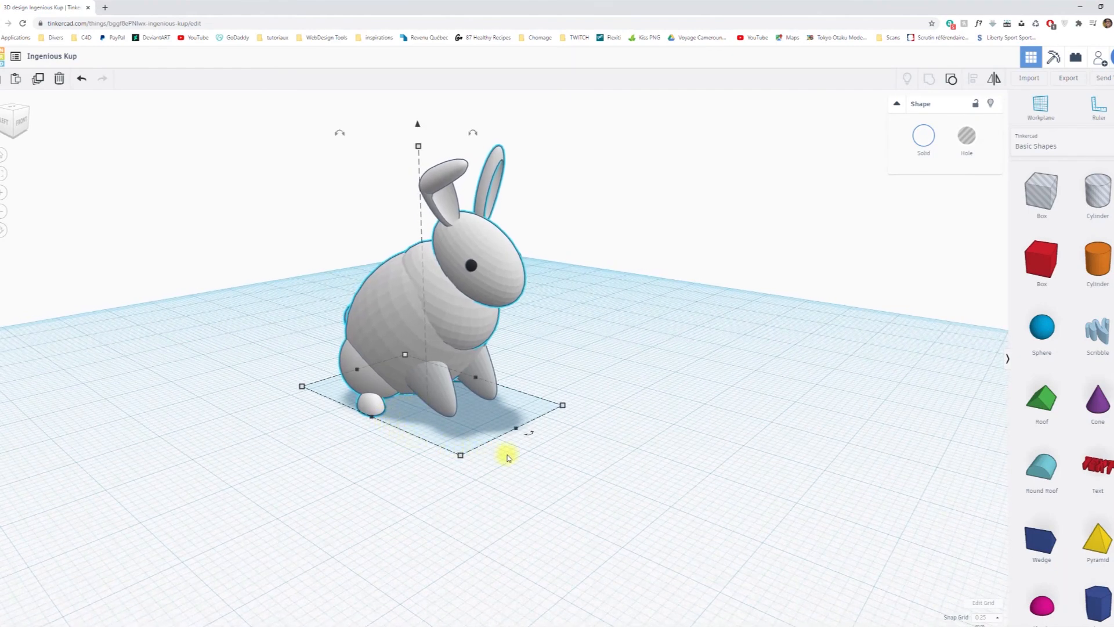